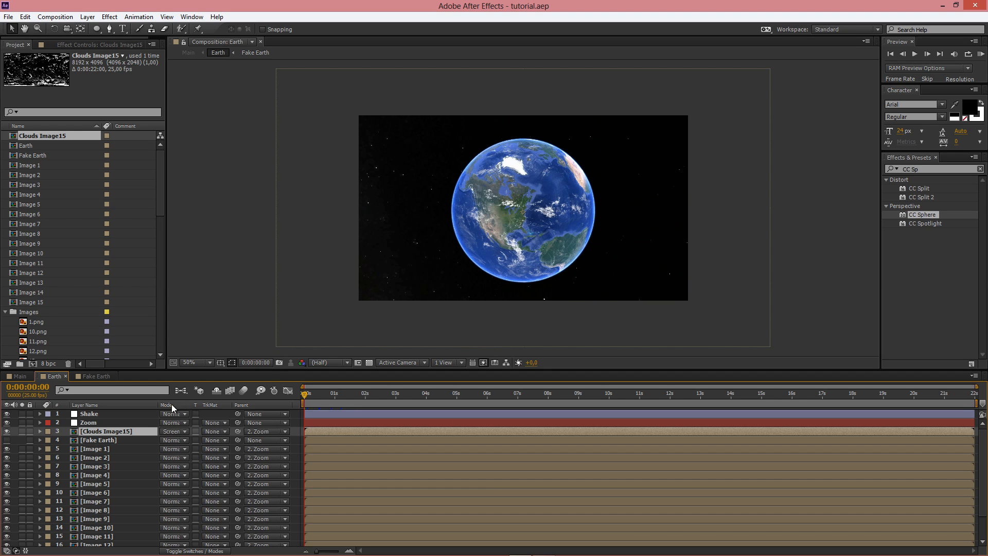
Create a solid layer in the Earth composition with the blue colour 0076C8.
left_click(88, 17)
mouse_move(178, 32)
left_click(295, 40)
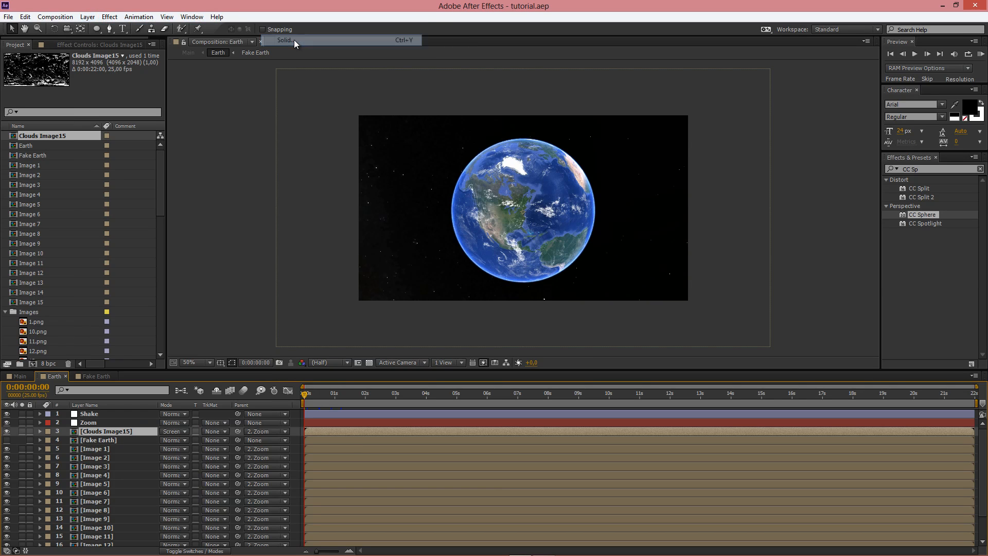
left_click(272, 289)
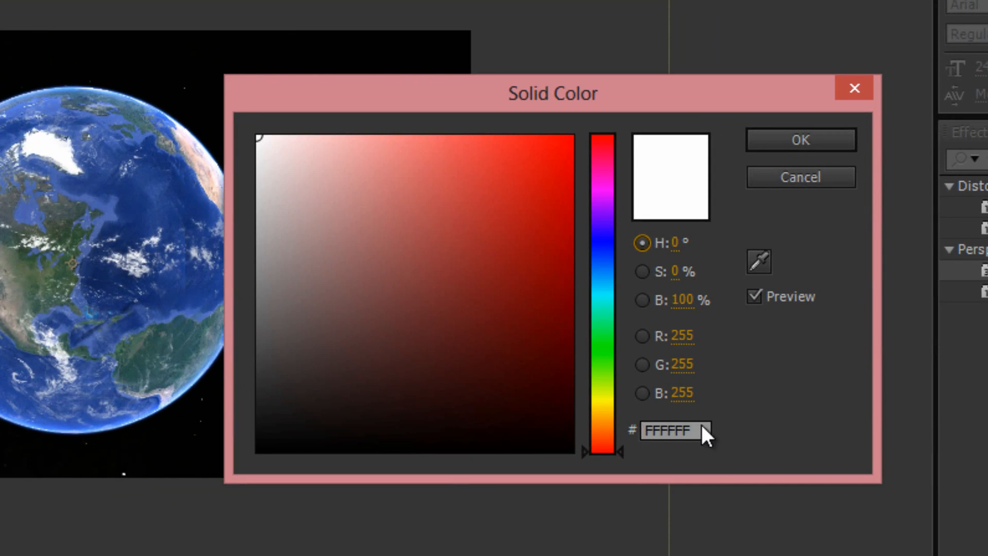
right_click(705, 436)
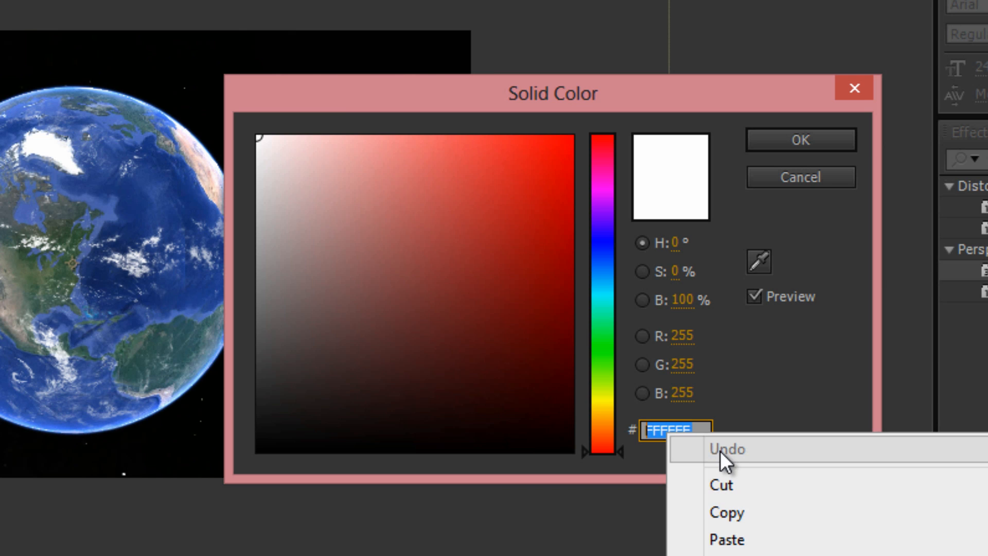
left_click(759, 541)
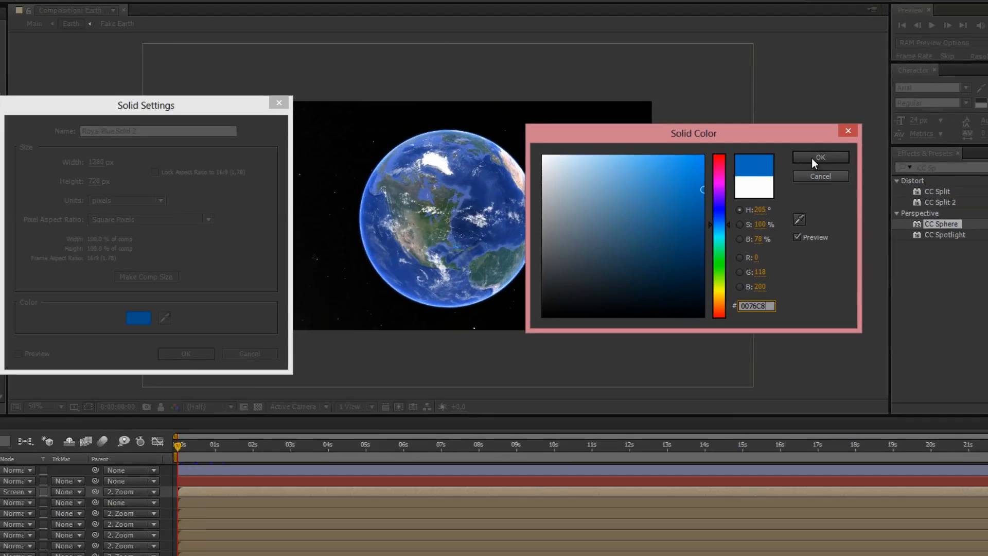
left_click(801, 139)
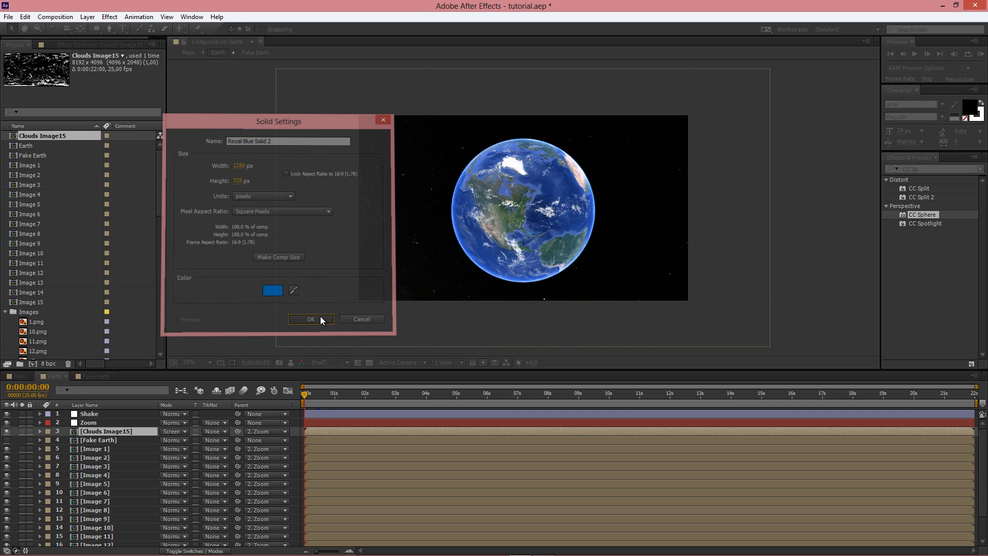
left_click(320, 318)
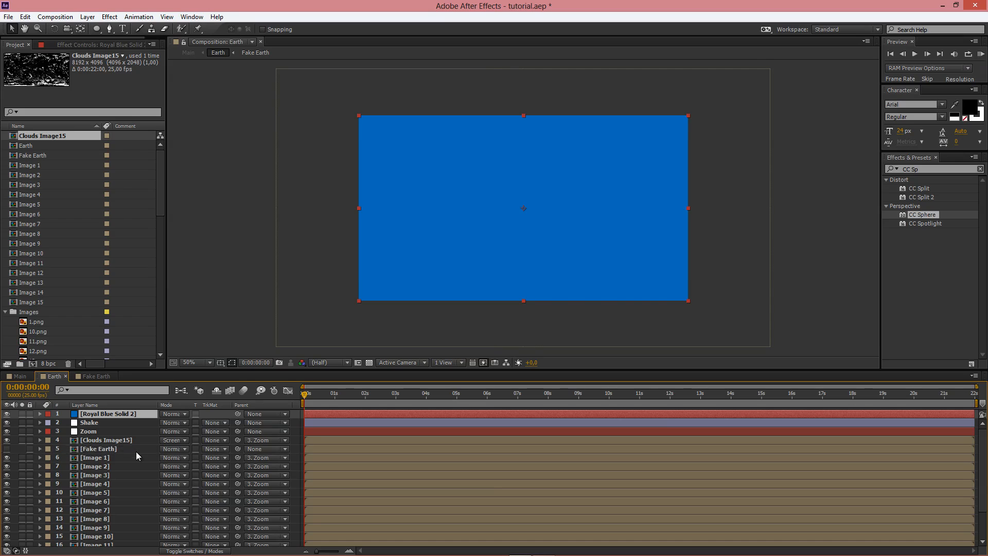
Move the new blue solid down the layer stack to directly below the Fake Earth layer.
key("ctrl+bracketright")
key("ctrl+bracketright")
key("ctrl+bracketright")
key("ctrl+bracketright")
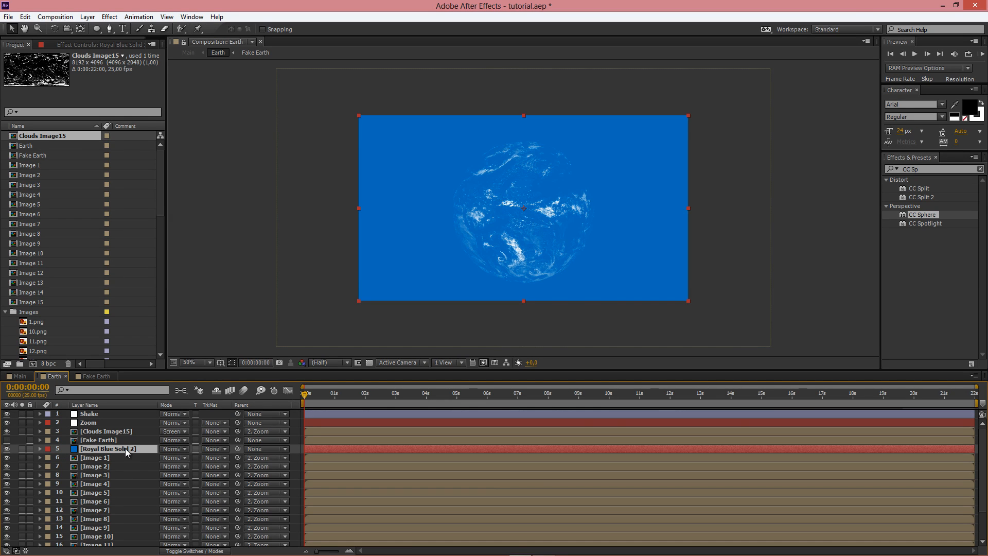
Pre-compose the blue solid as Atmosphere, leaving all attributes in the Earth composition.
right_click(127, 452)
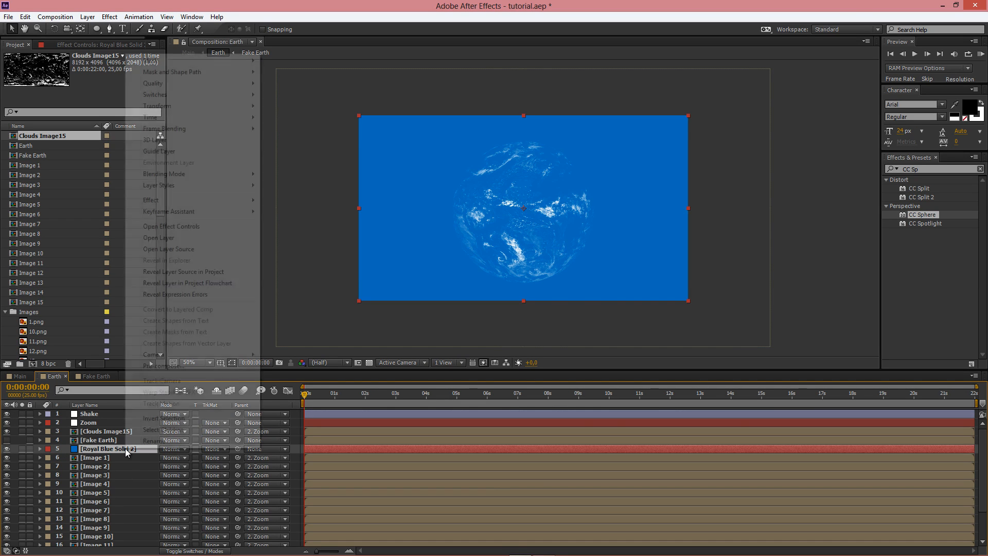
left_click(196, 366)
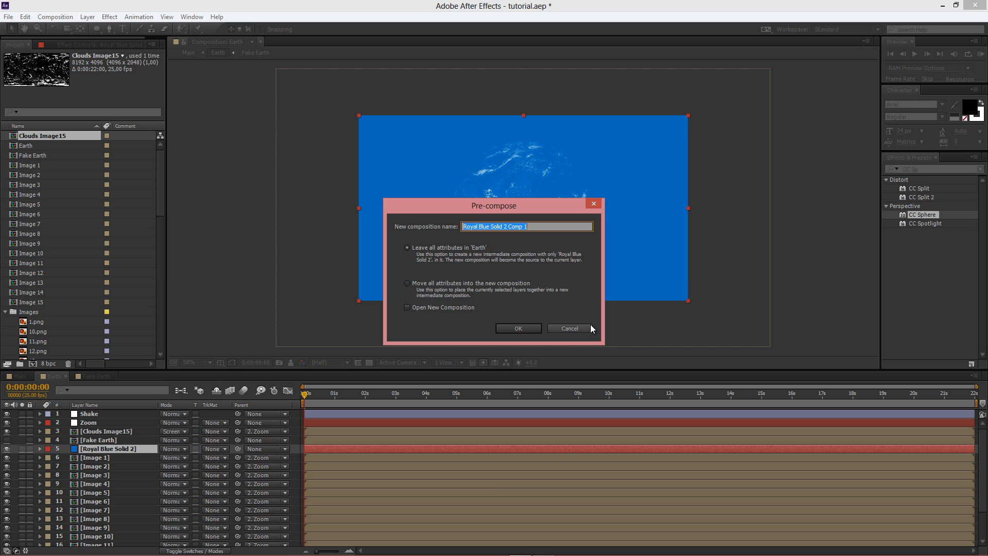
type("Atmosphere")
key("Return")
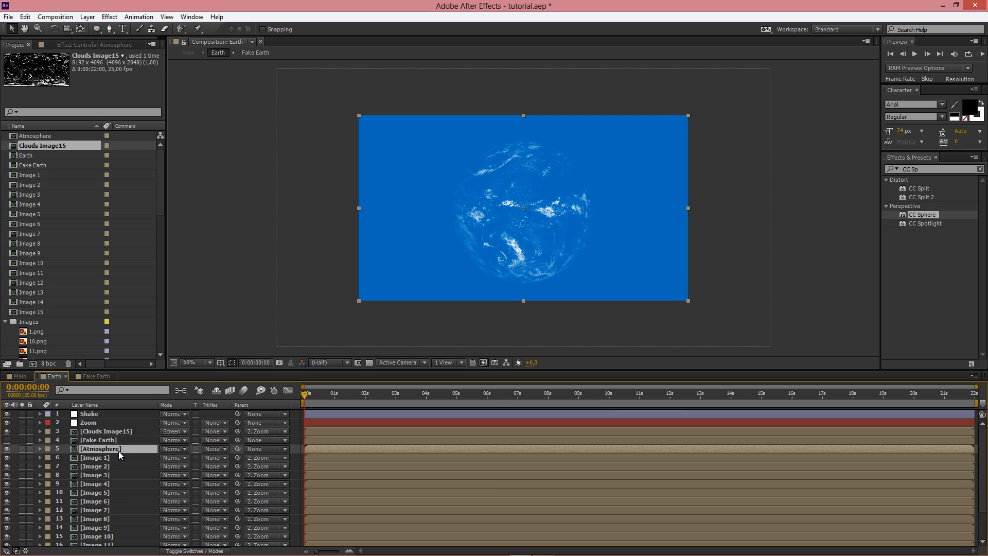
Open the Atmosphere composition and pre-compose its blue solid into a nested composition also named Atmosphere.
double_click(118, 450)
left_click(104, 417)
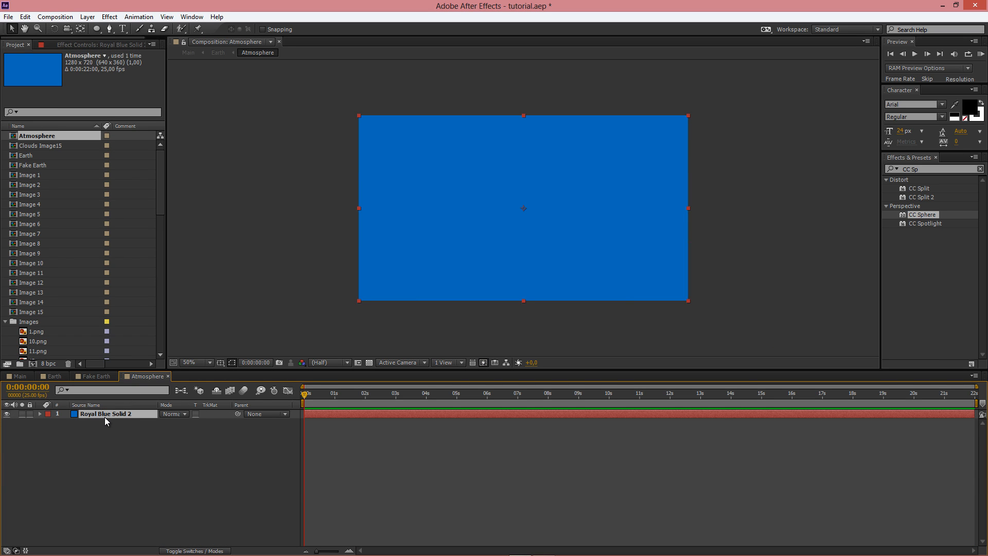
right_click(105, 417)
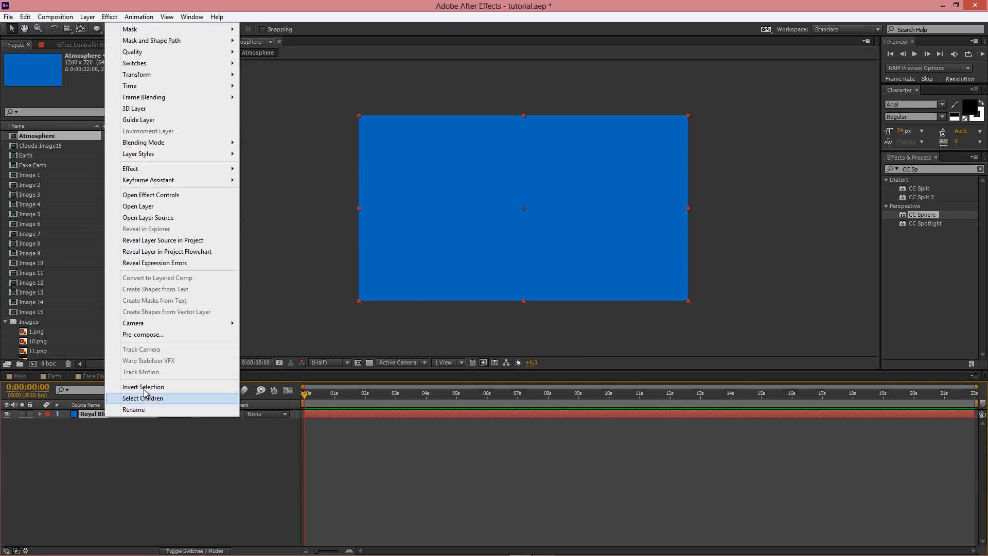
left_click(154, 349)
type("A")
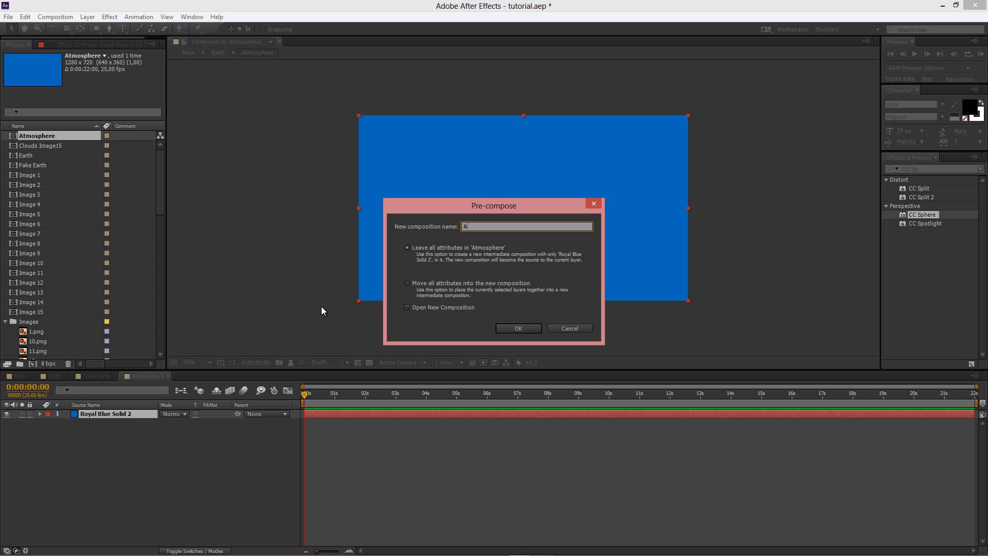
type("tmosphere")
key("Return")
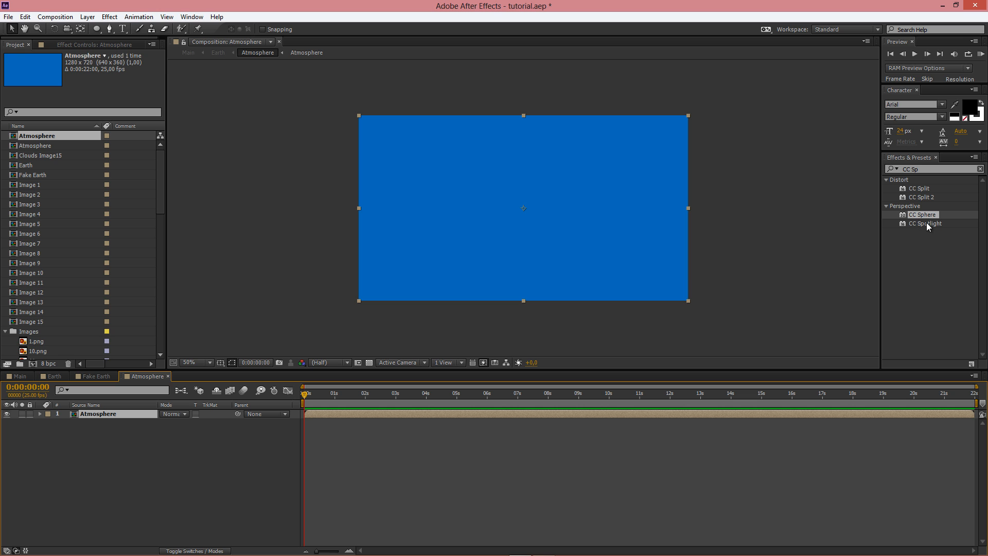
Apply CC Sphere to the nested Atmosphere layer and set its Light Height to 20.
left_click_drag(919, 217, 110, 417)
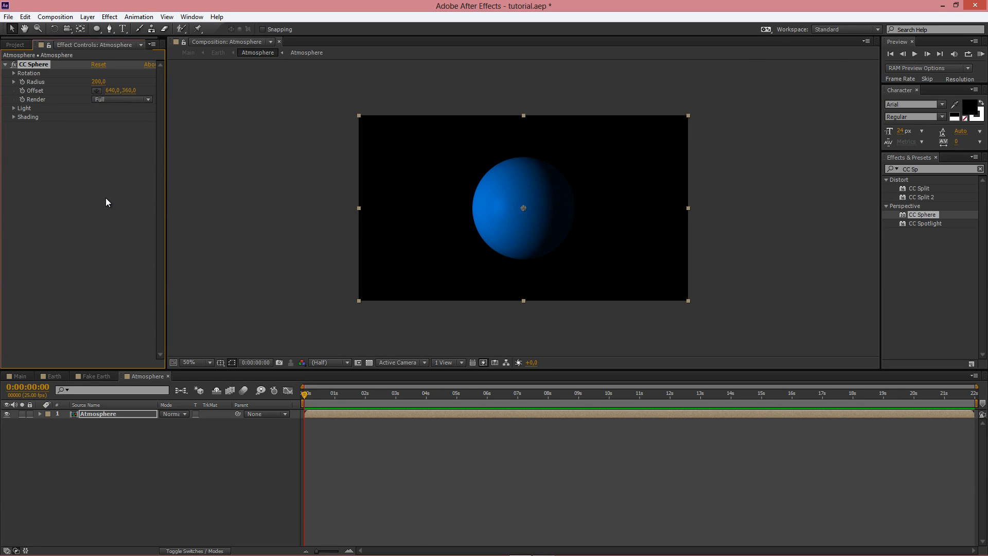
left_click(99, 82)
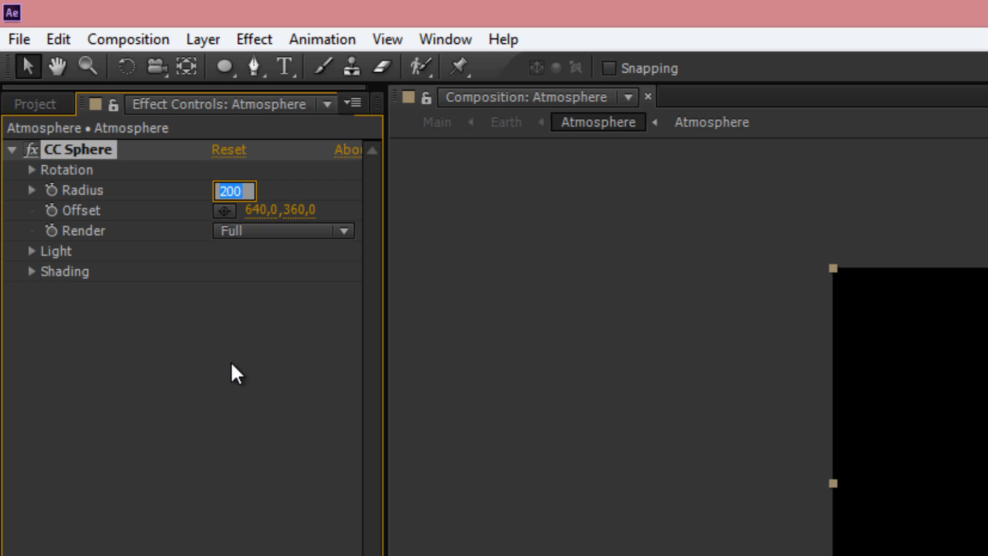
left_click(219, 452)
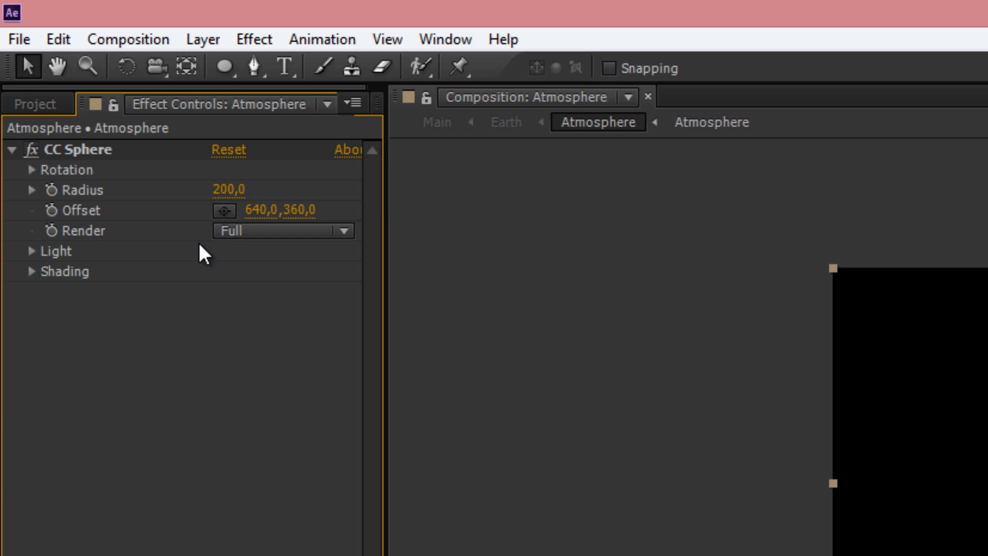
left_click(31, 252)
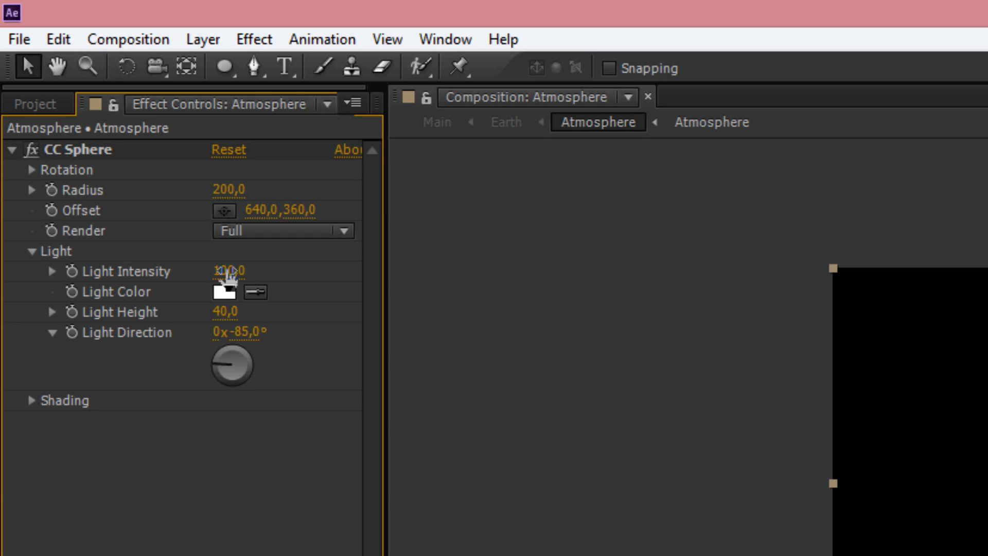
left_click(228, 312)
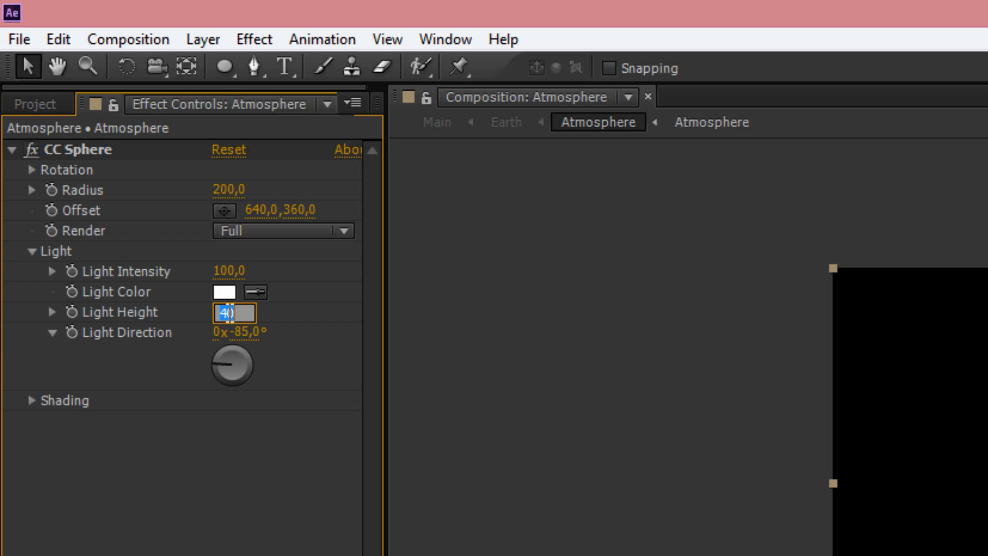
type("20")
key("Return")
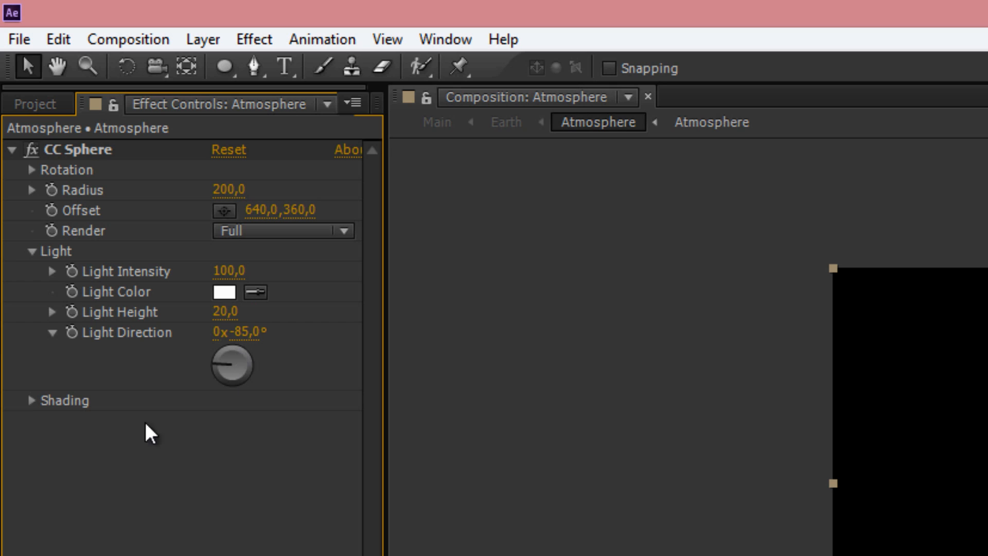
Set both the Ambient and Specular shading values of CC Sphere to 0.
left_click(29, 400)
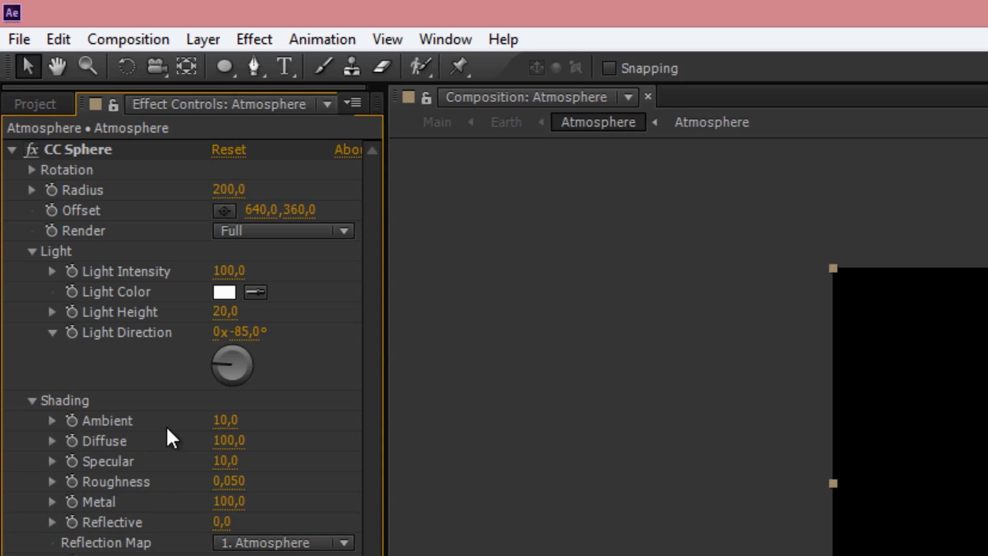
left_click(225, 421)
type("0")
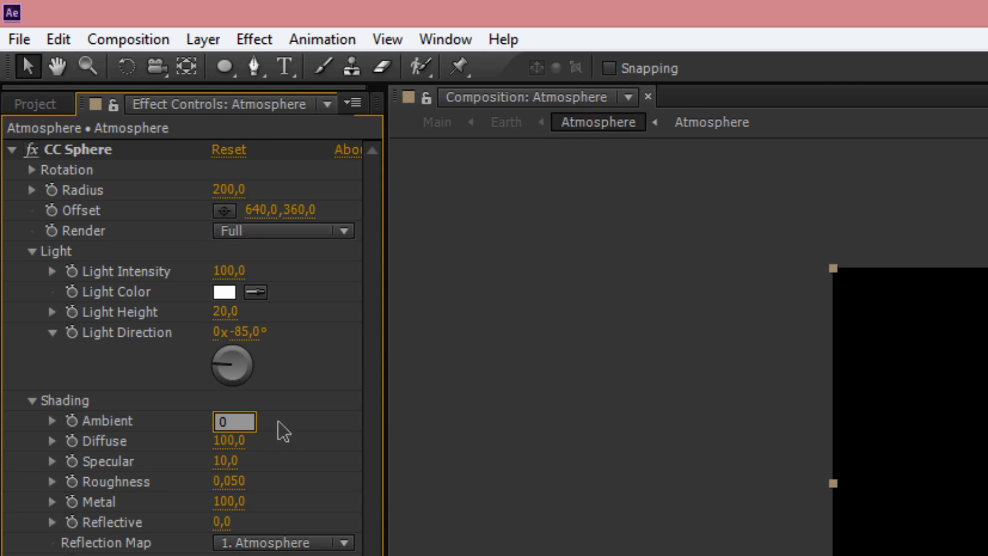
key("Return")
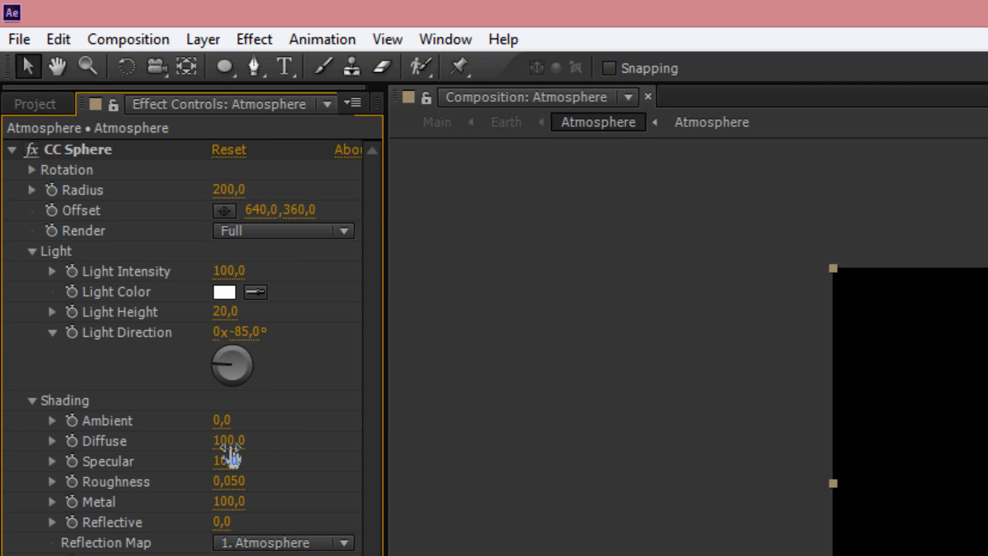
left_click(230, 461)
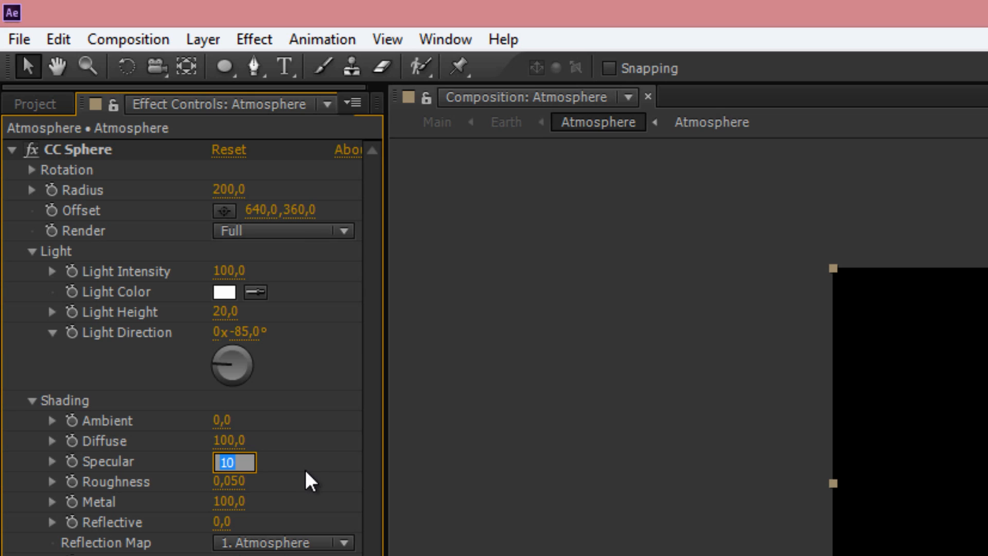
type("0")
key("Return")
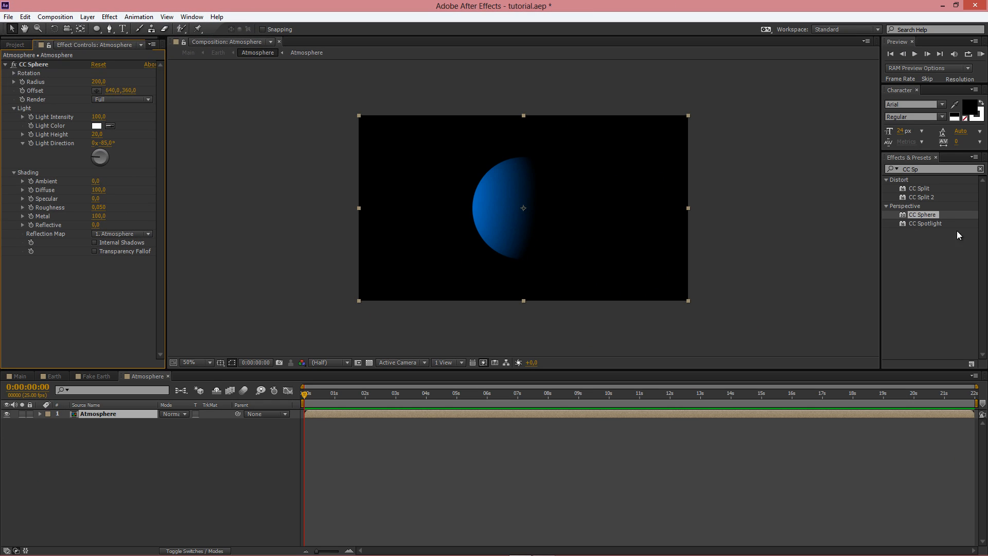
Find the Bulge effect and apply it to the Atmosphere layer after CC Sphere.
left_click(898, 169)
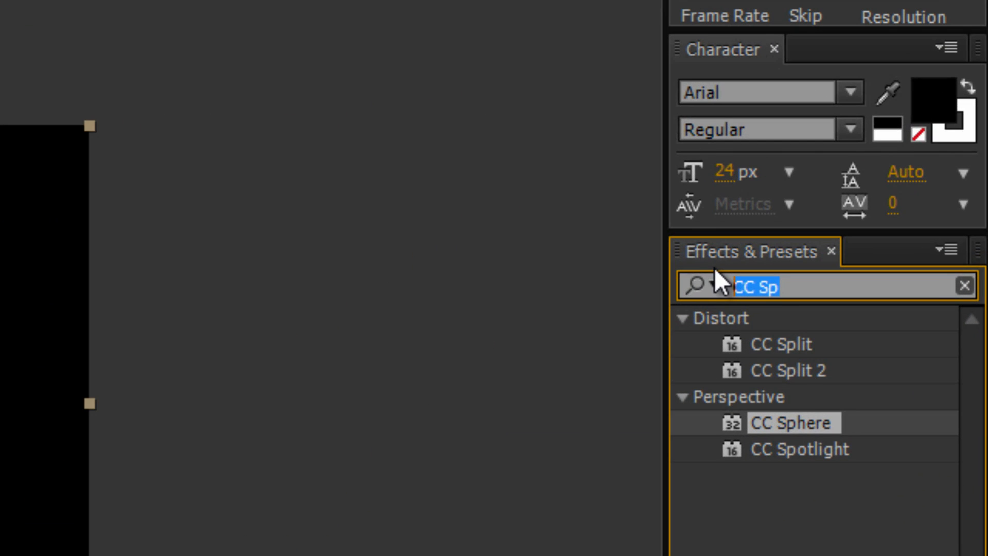
type("Bulg")
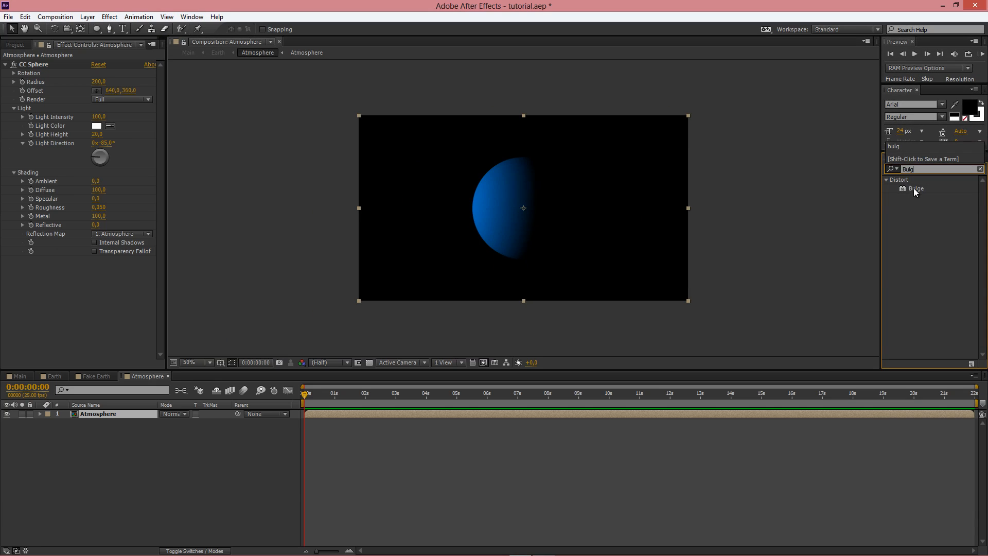
left_click_drag(917, 204, 0, 347)
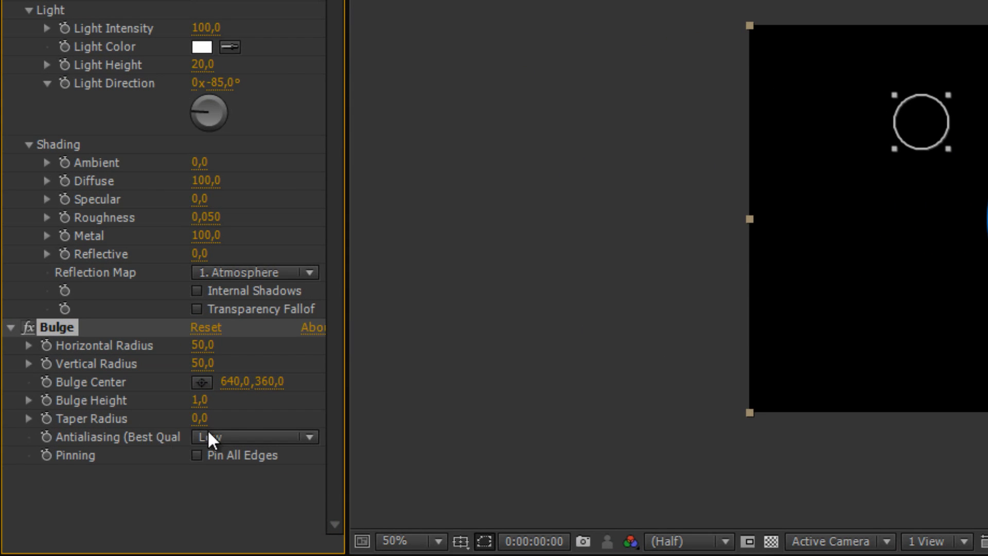
Set the Bulge Height to 0,5 and the Bulge effect's antialiasing to High.
left_click(201, 401)
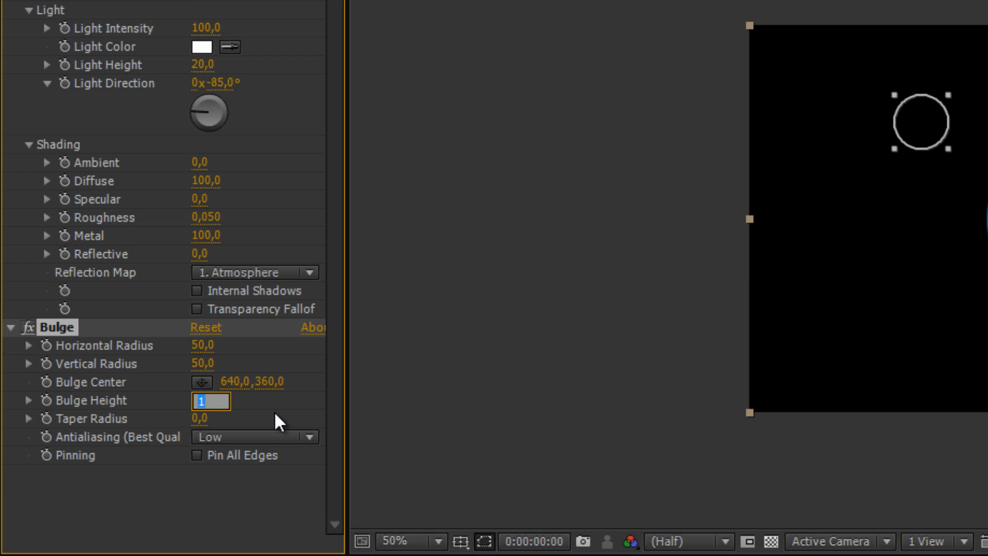
type("0,5")
left_click(252, 501)
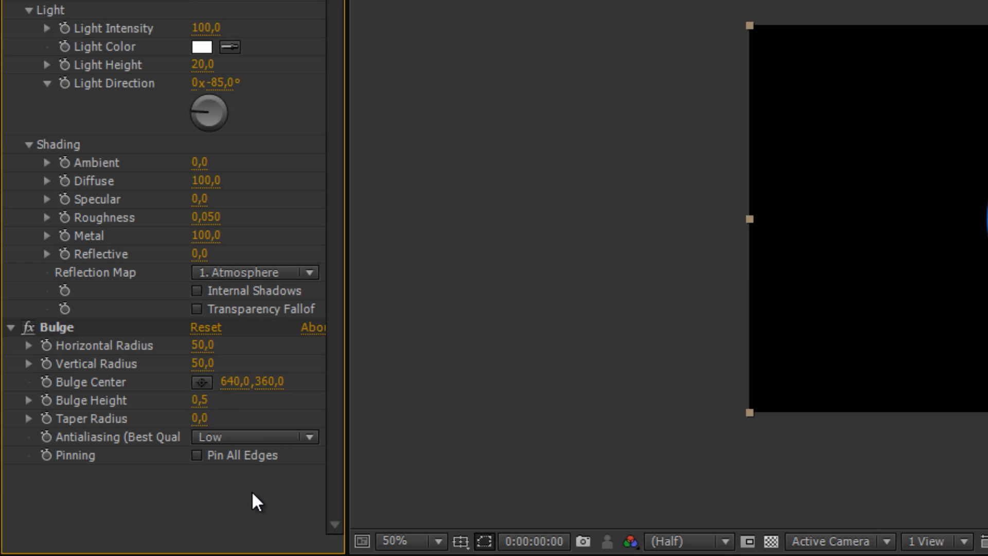
left_click(211, 437)
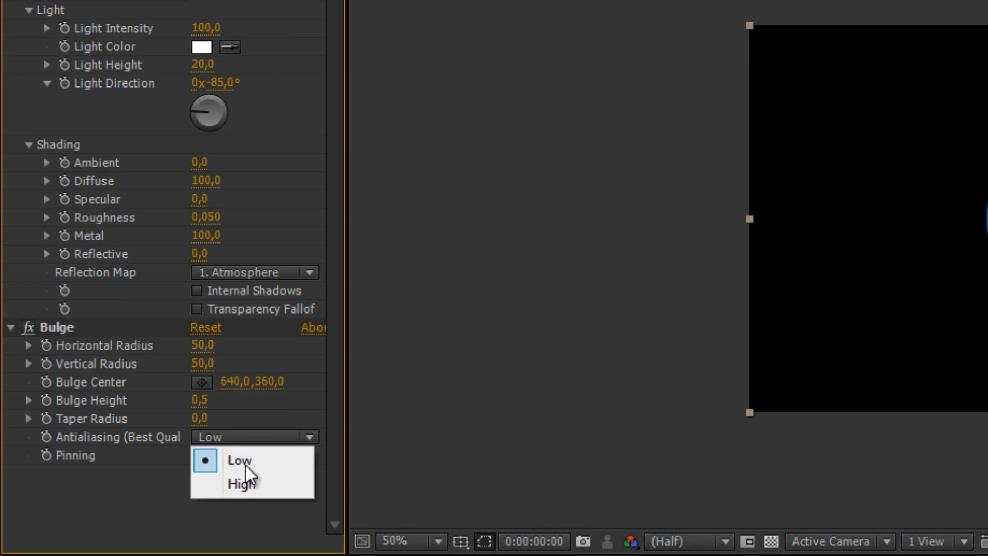
left_click(255, 484)
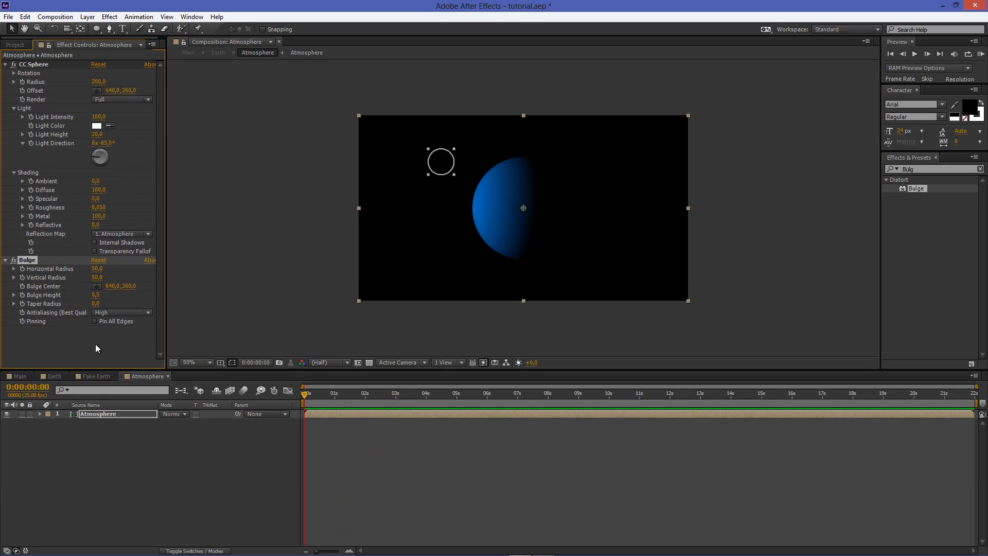
Give the Atmosphere layer's Bulge Horizontal Radius the expression effect("CC Sphere")("Radius").
left_click(95, 415)
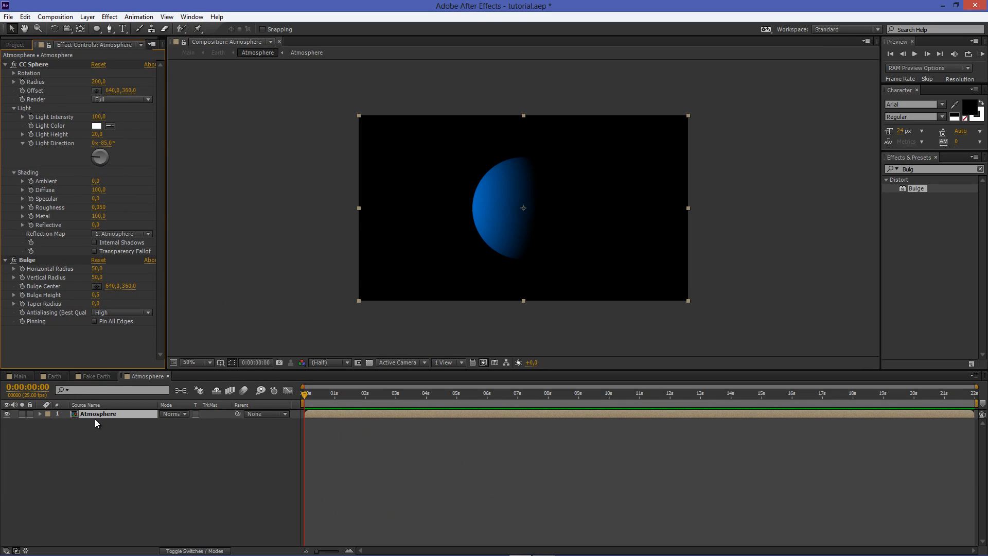
left_click(40, 414)
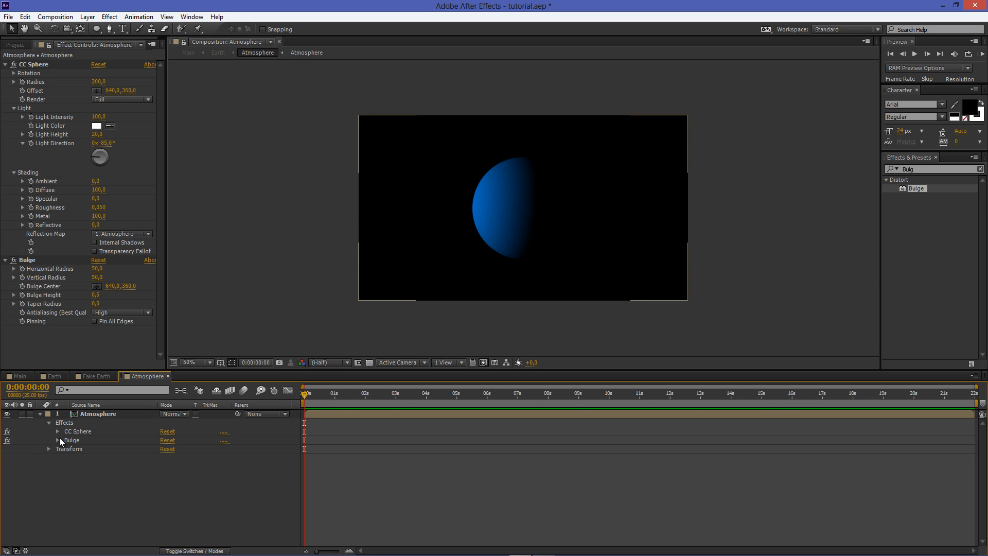
left_click(59, 439)
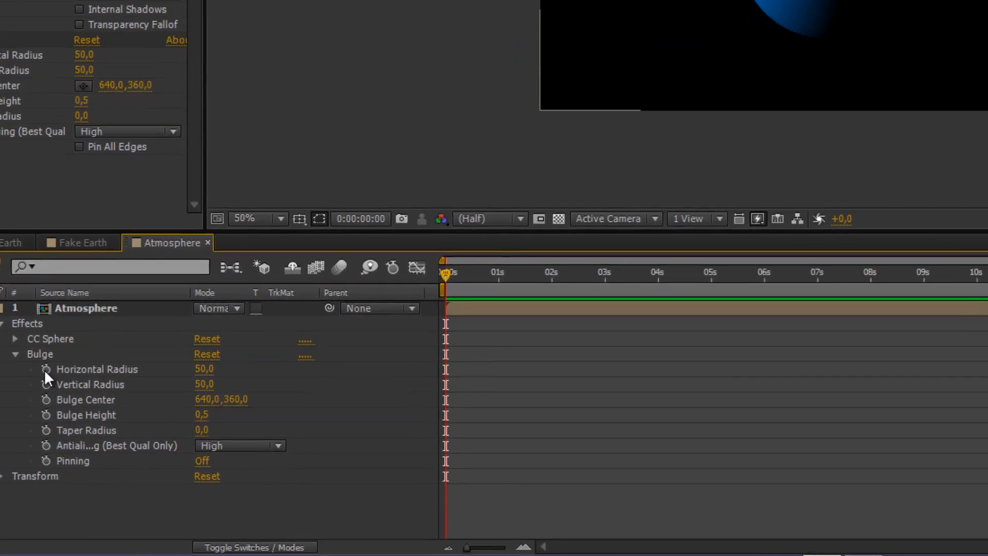
left_click(75, 449, "alt")
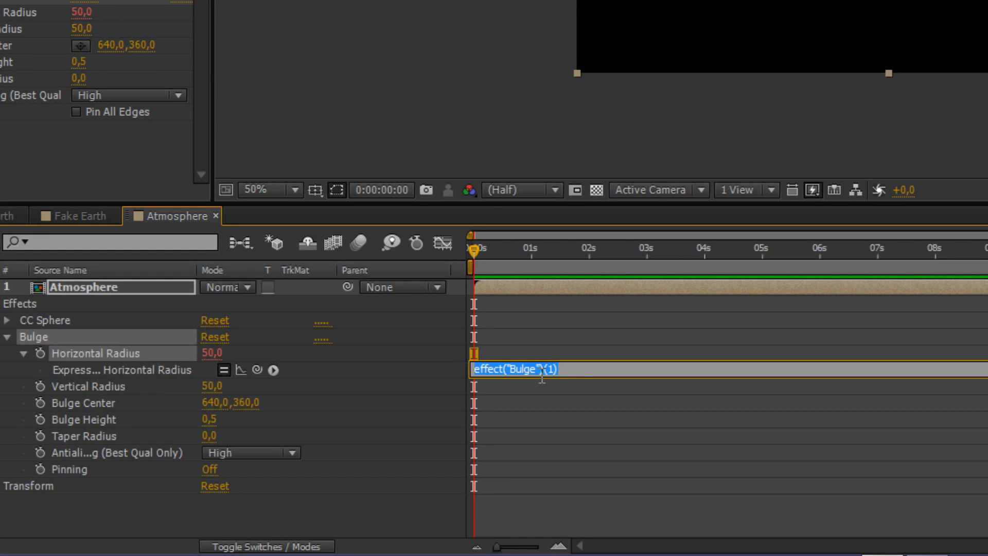
left_click_drag(580, 369, 472, 369)
type("ef")
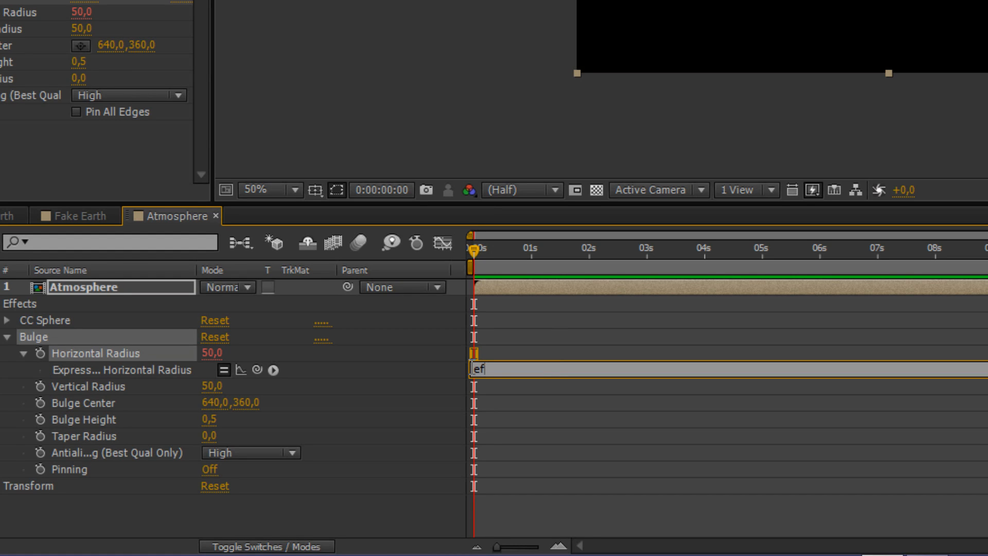
type("fect(\"CC Sphere")
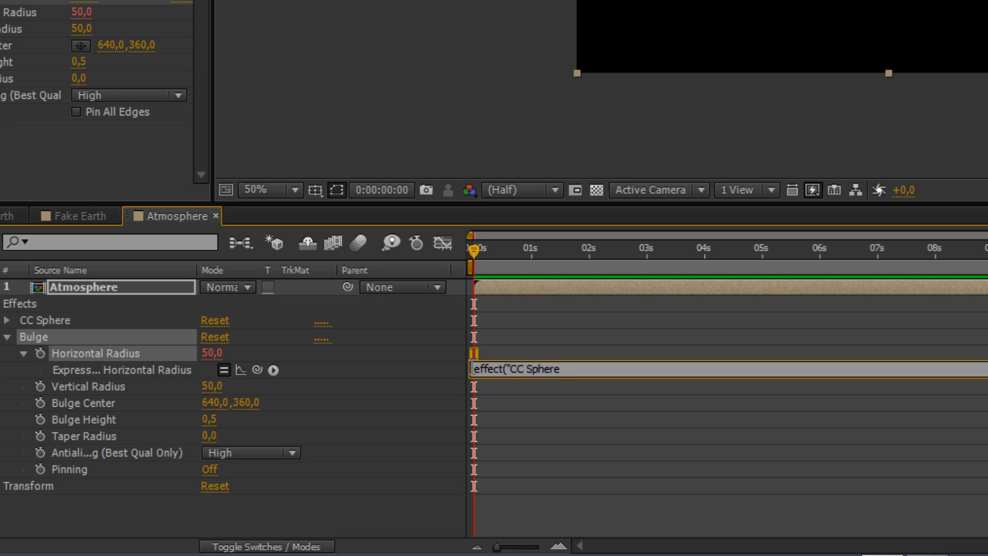
type("\")(\"Radius\")")
Copy the Horizontal Radius expression and apply it to the Bulge Vertical Radius as well.
key("ctrl+a")
key("ctrl+c")
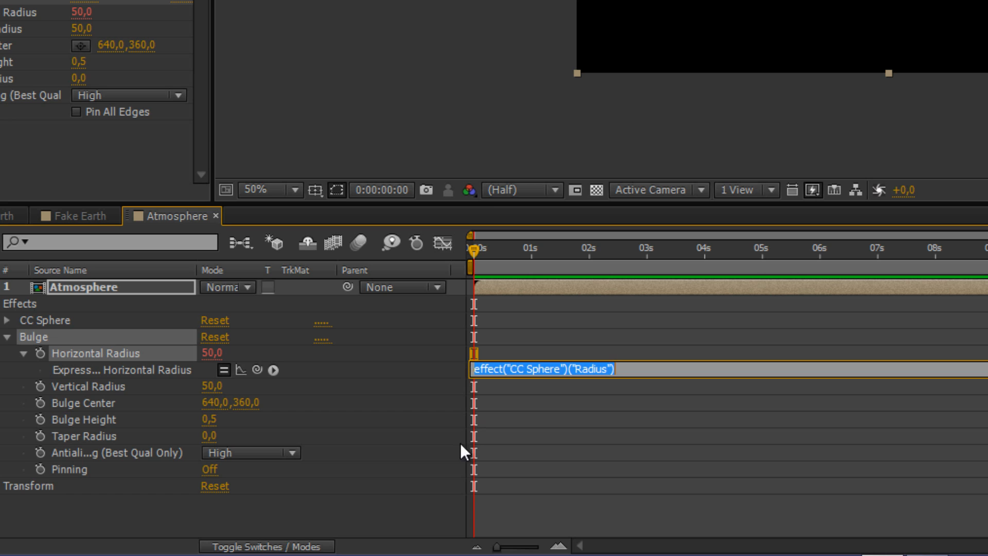
left_click(38, 385, "alt")
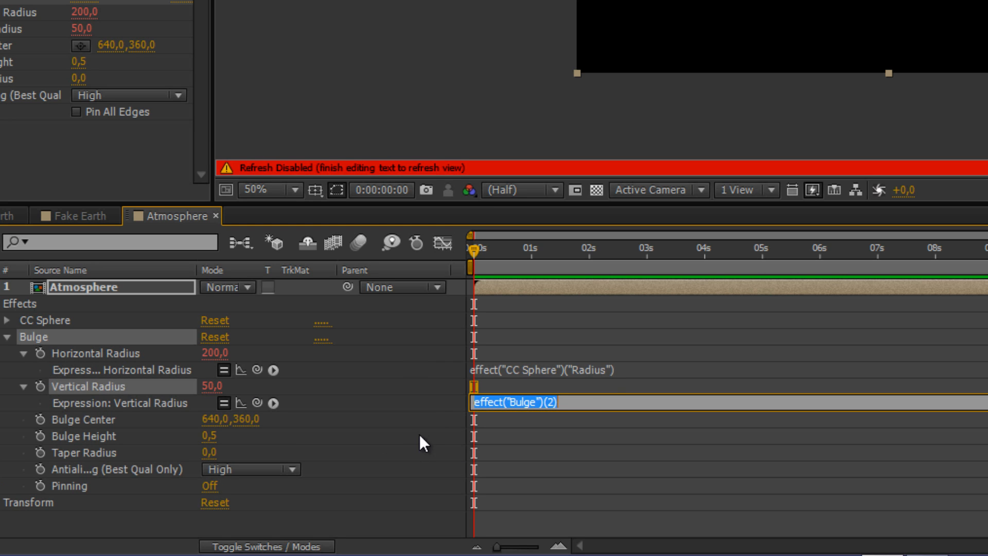
key("ctrl+v")
left_click(394, 384)
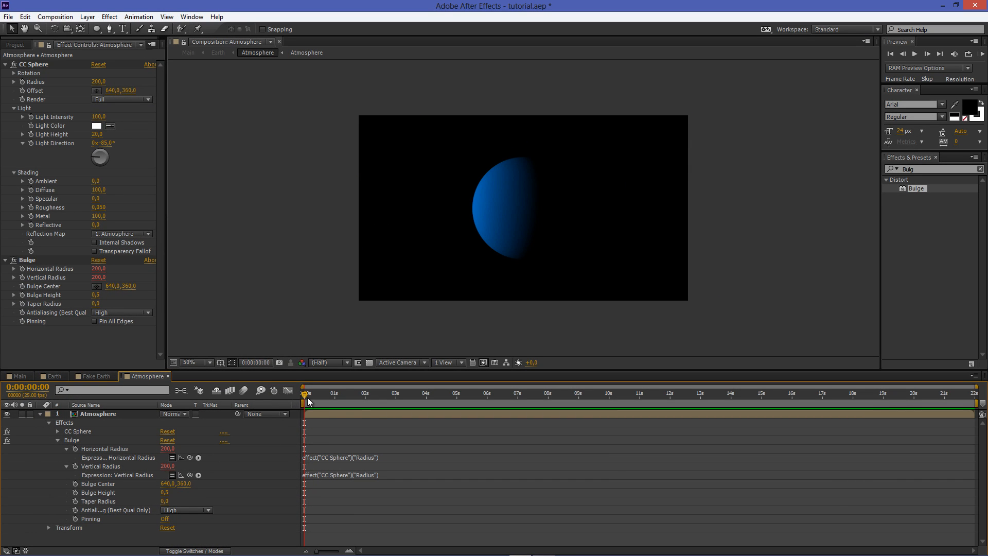
Find the Fast Blur effect, apply it to the Atmosphere layer after Bulge and set its Blurriness to 10.
left_click(946, 171)
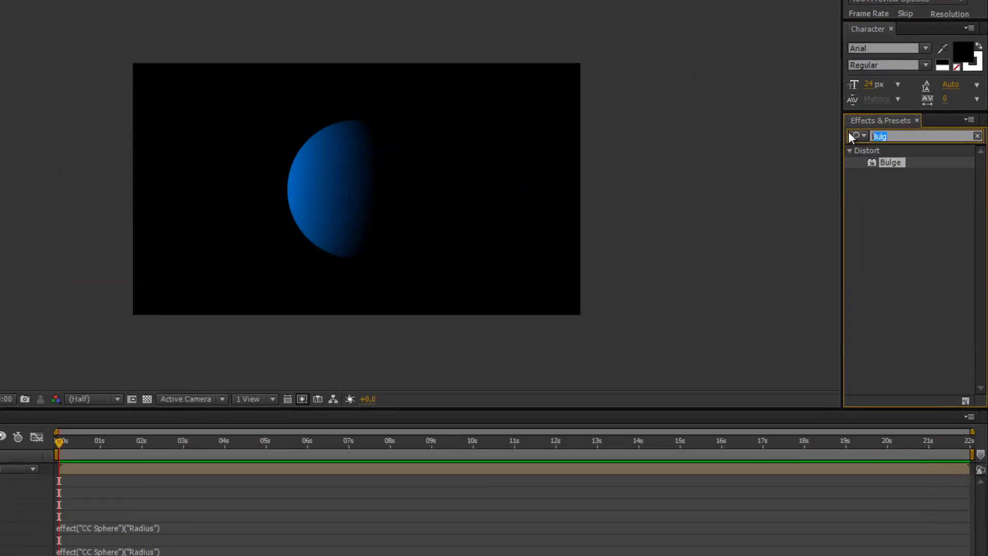
type("Fast")
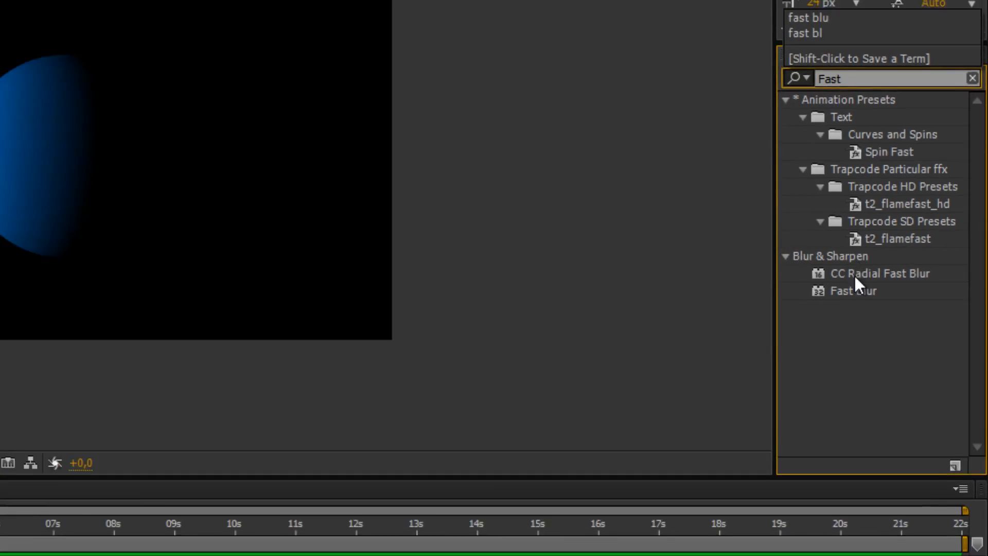
left_click_drag(831, 299, 94, 339)
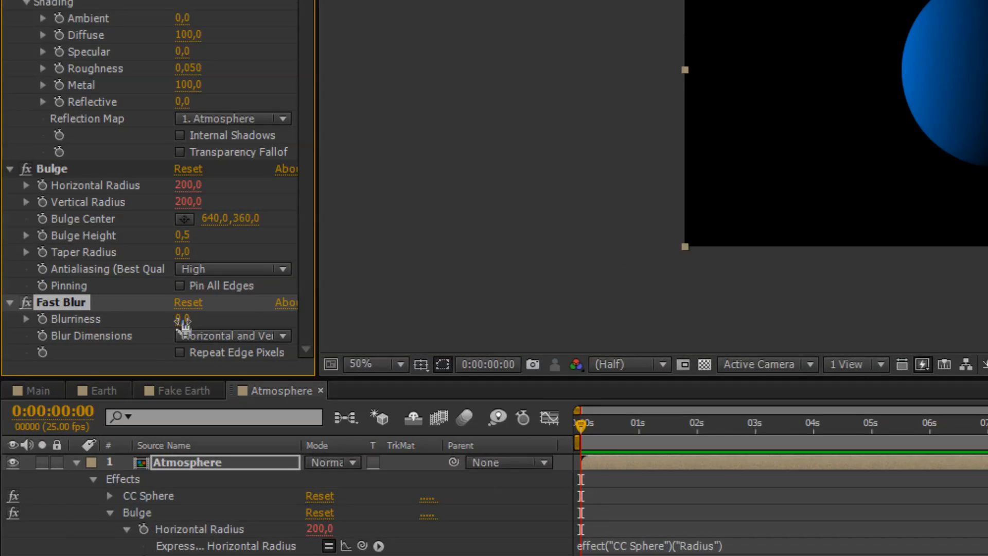
left_click(95, 338)
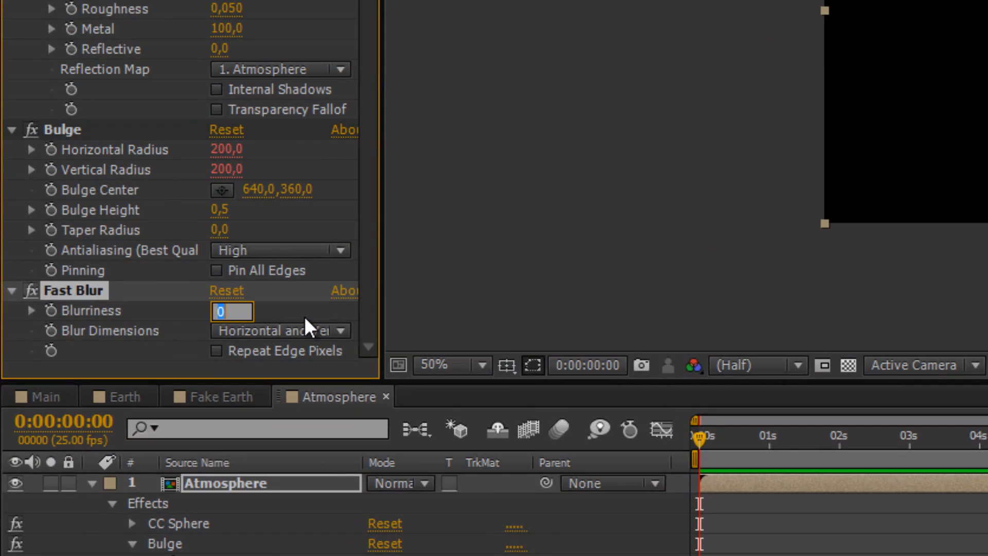
type("10")
key("Return")
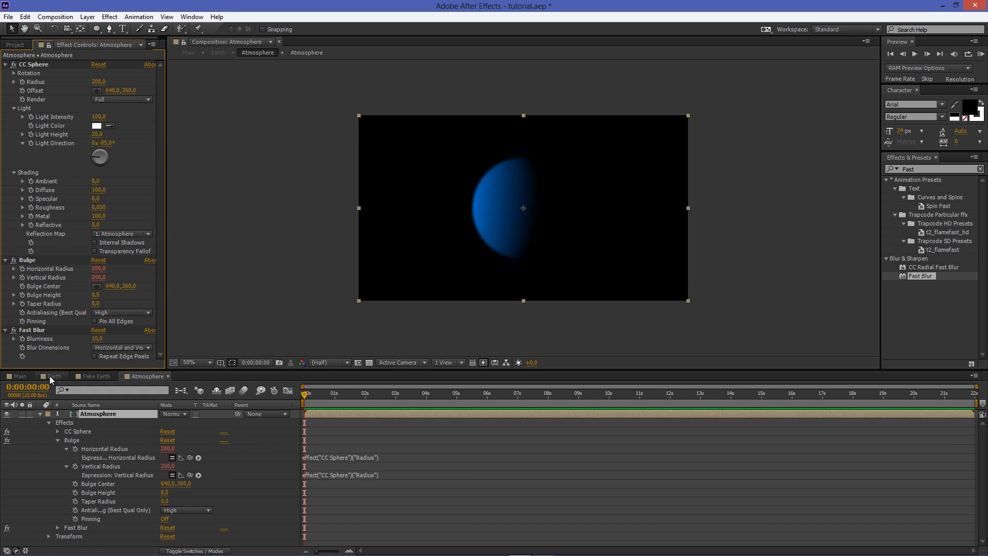
Try the Screen blending mode on the Atmosphere layer in the Earth composition and return it to Normal.
left_click(50, 376)
left_click(173, 452)
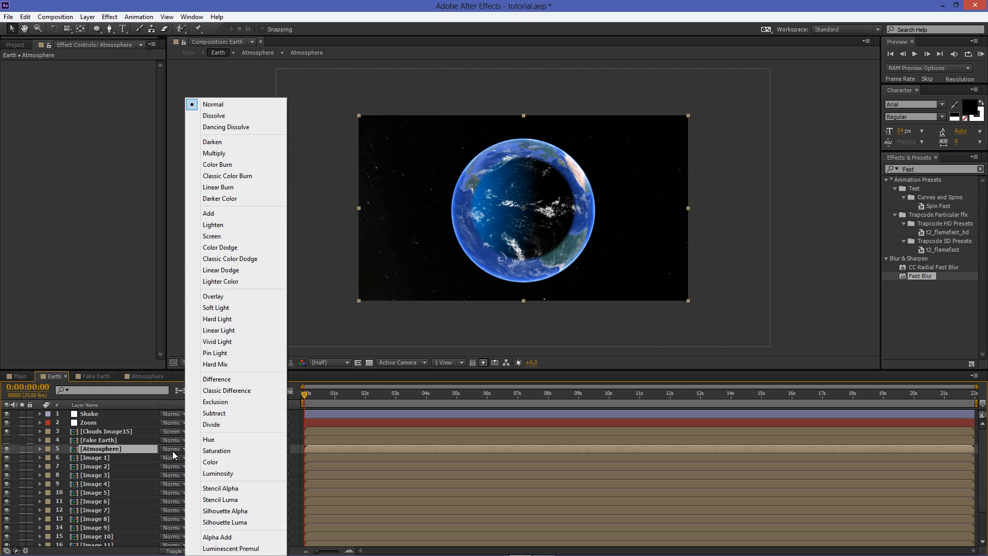
left_click(222, 236)
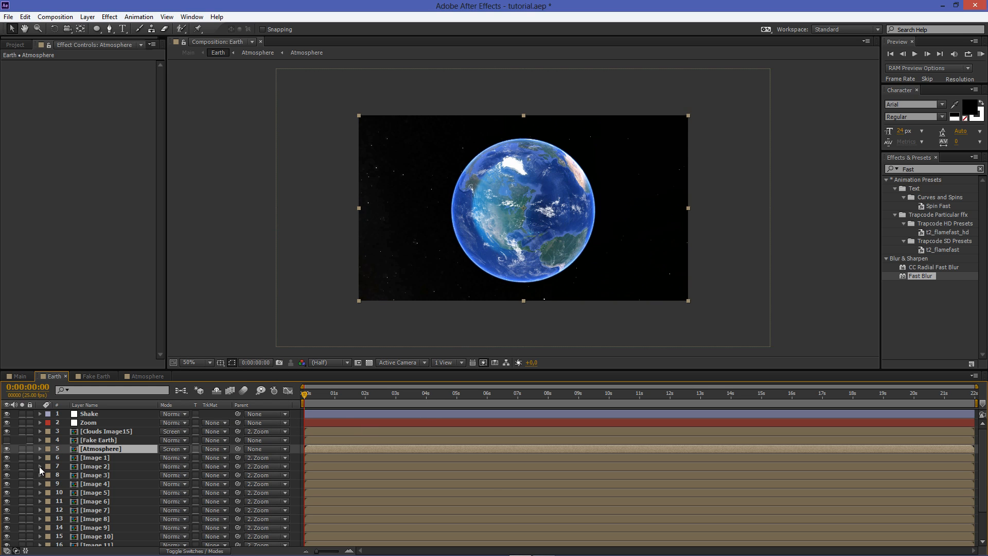
left_click(182, 448)
left_click(221, 105)
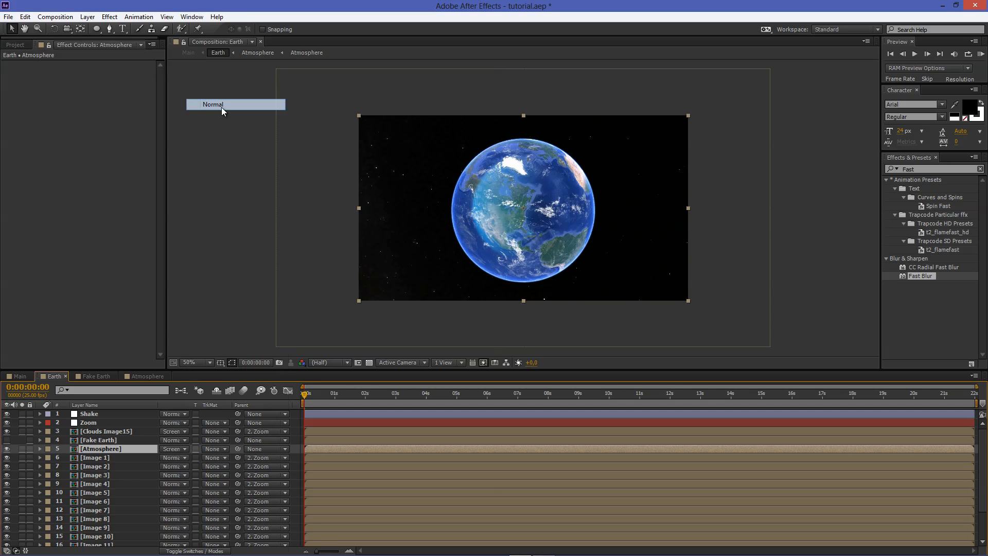
Check the CC Sphere radius used on the 1.png layer in the Fake Earth composition.
left_click(144, 377)
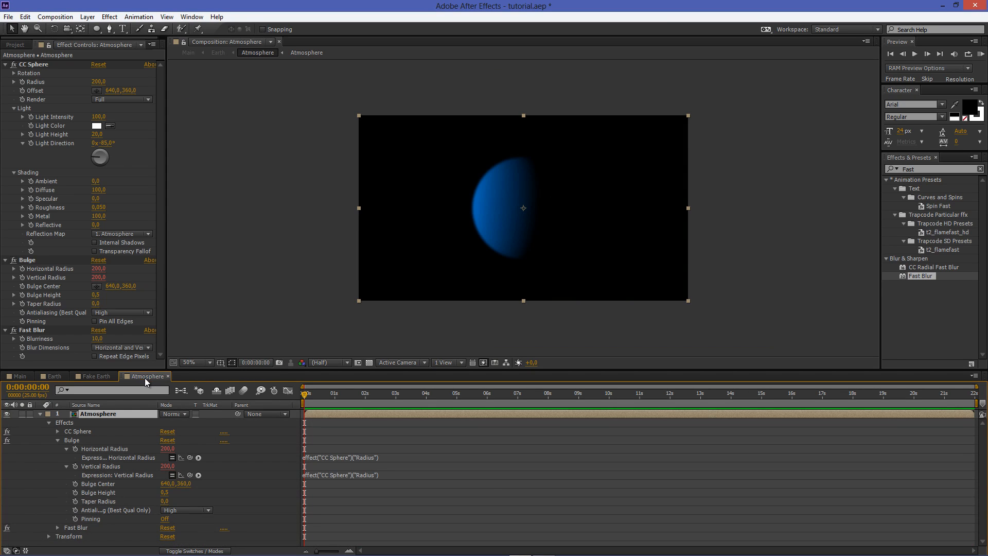
left_click(97, 376)
left_click(99, 79)
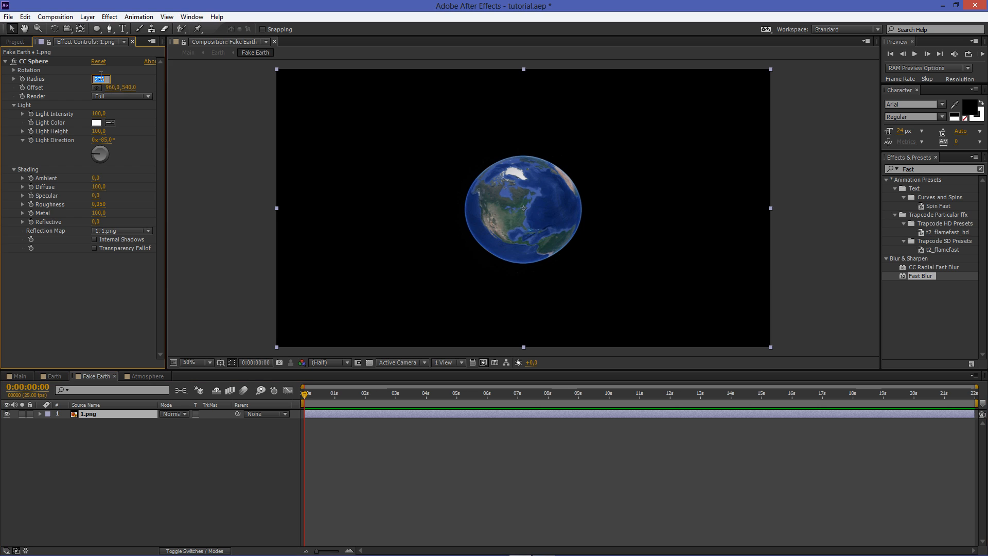
left_click(203, 140)
Set the Atmosphere layer's CC Sphere Radius to 276 and check the fit in the Earth composition.
left_click(149, 375)
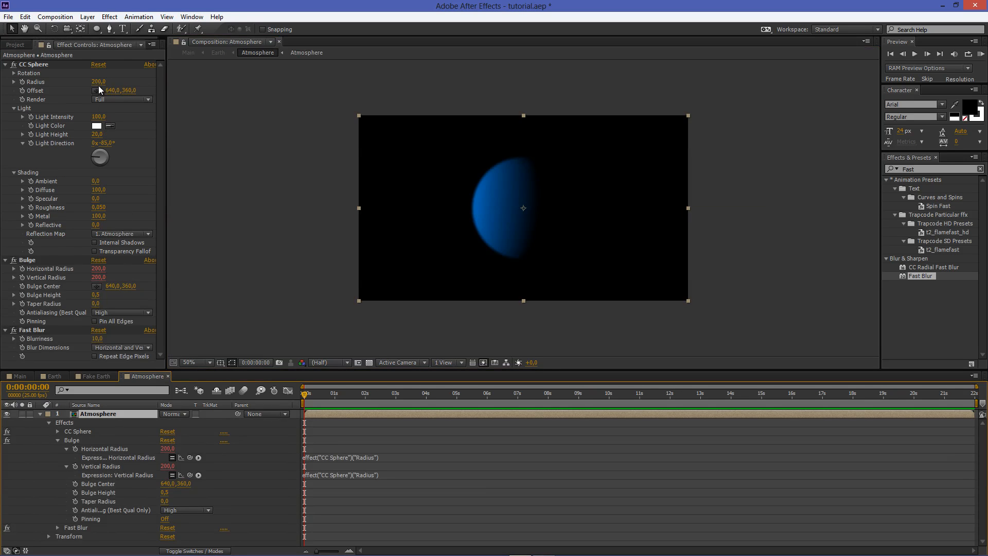
left_click(98, 83)
type("276")
key("Return")
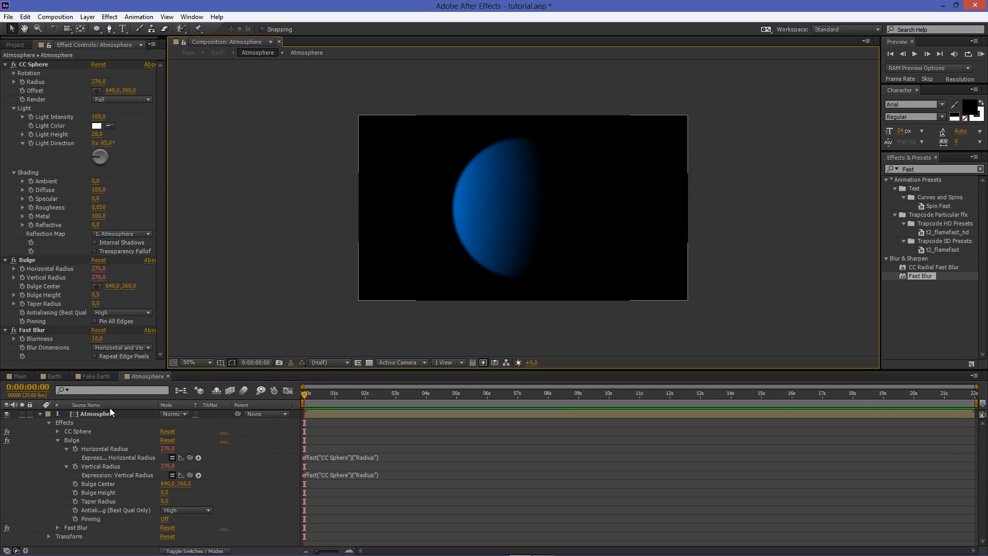
left_click(52, 376)
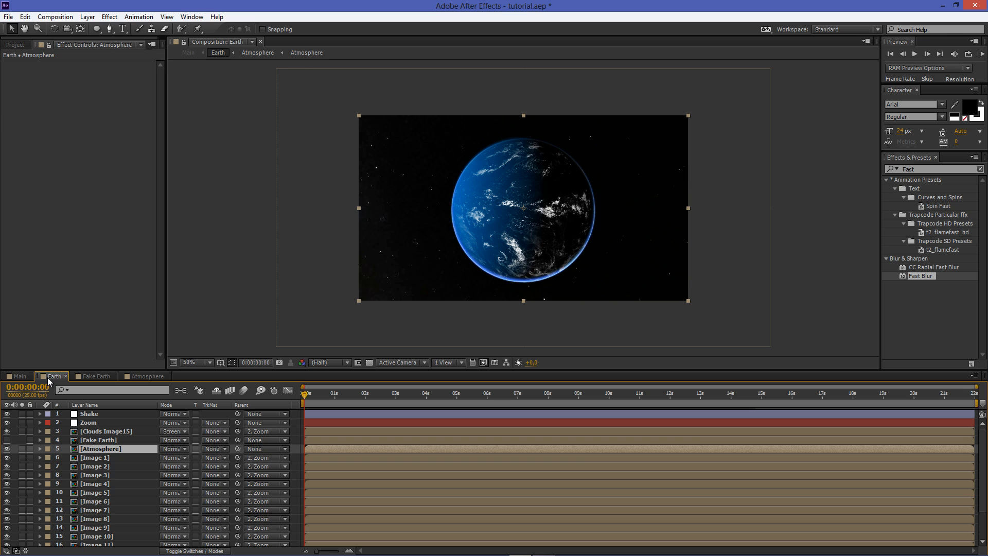
Set the Atmosphere layer's CC Sphere Radius to 277 and compare it with the globe in the Earth composition.
left_click(147, 379)
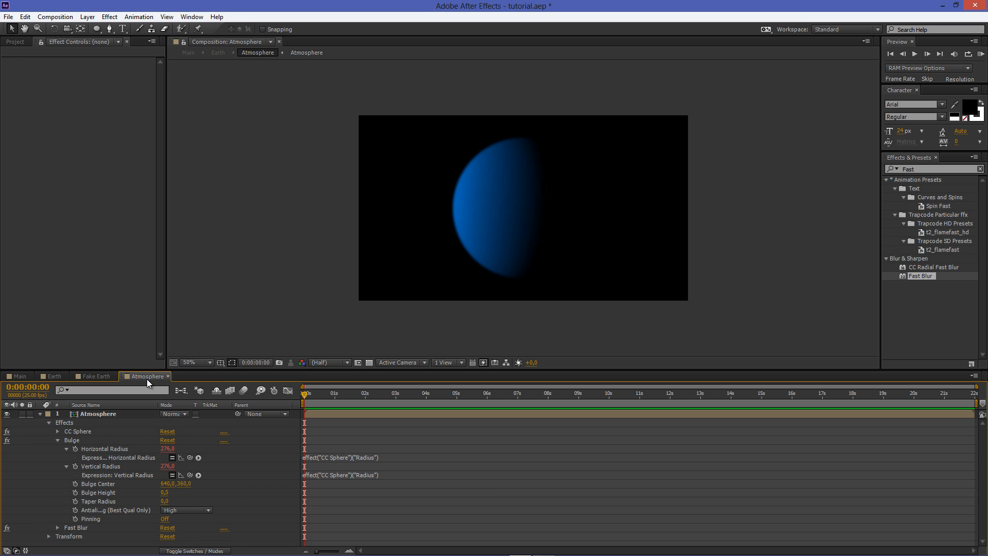
key("ctrl+z")
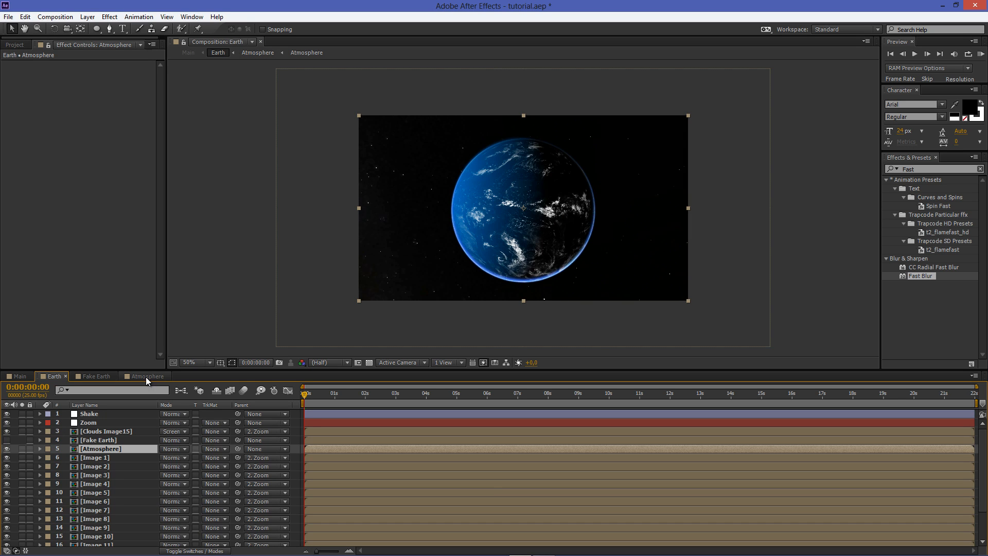
left_click(146, 377)
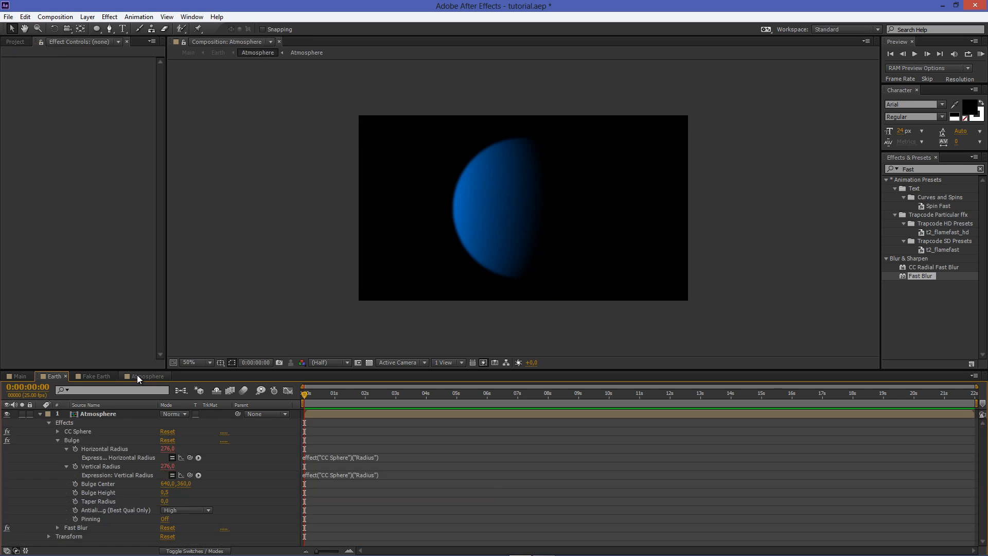
left_click(101, 414)
left_click(99, 83)
type("275")
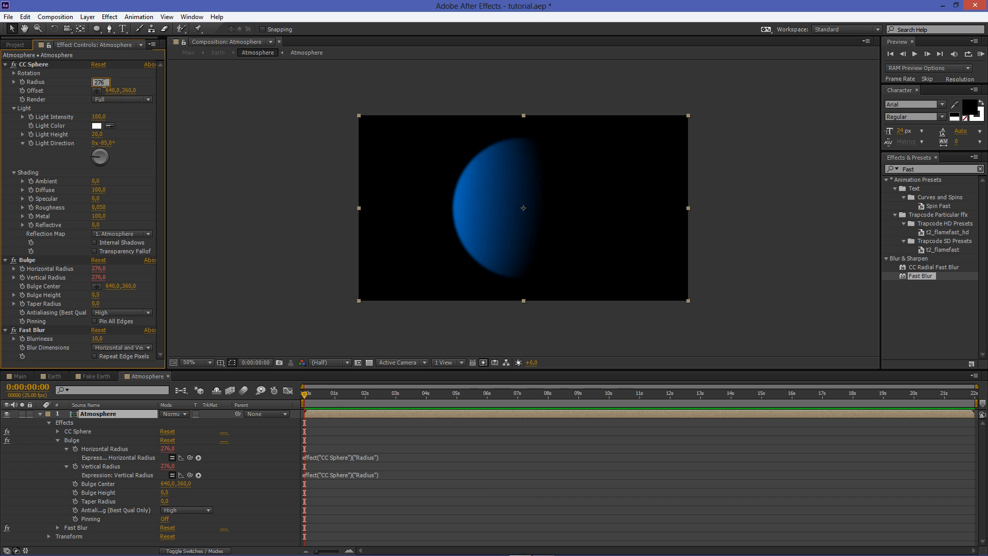
key("BackSpace")
type("7")
key("Return")
left_click(53, 376)
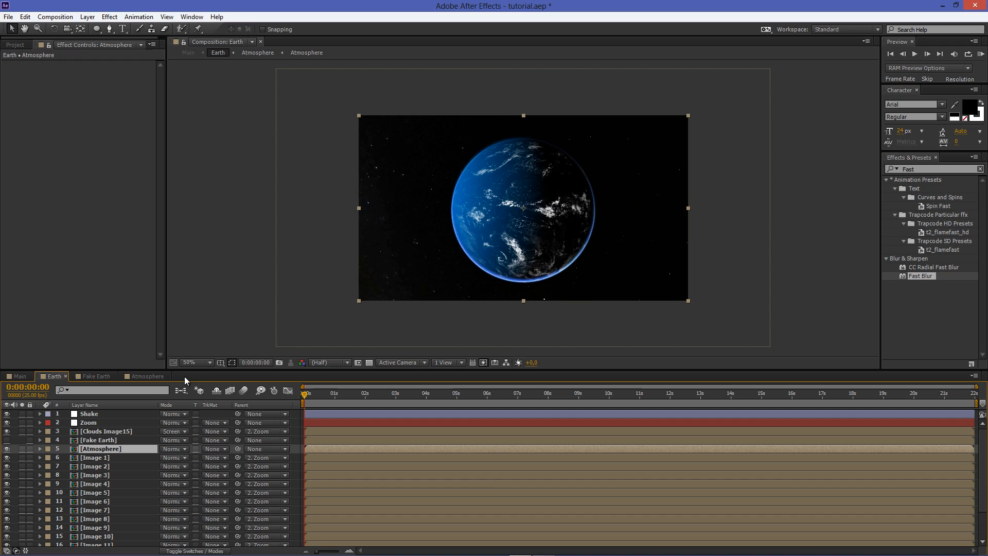
Raise the Atmosphere layer's CC Sphere Radius to 279 and review the result in the Earth composition.
left_click(157, 377)
left_click(96, 82)
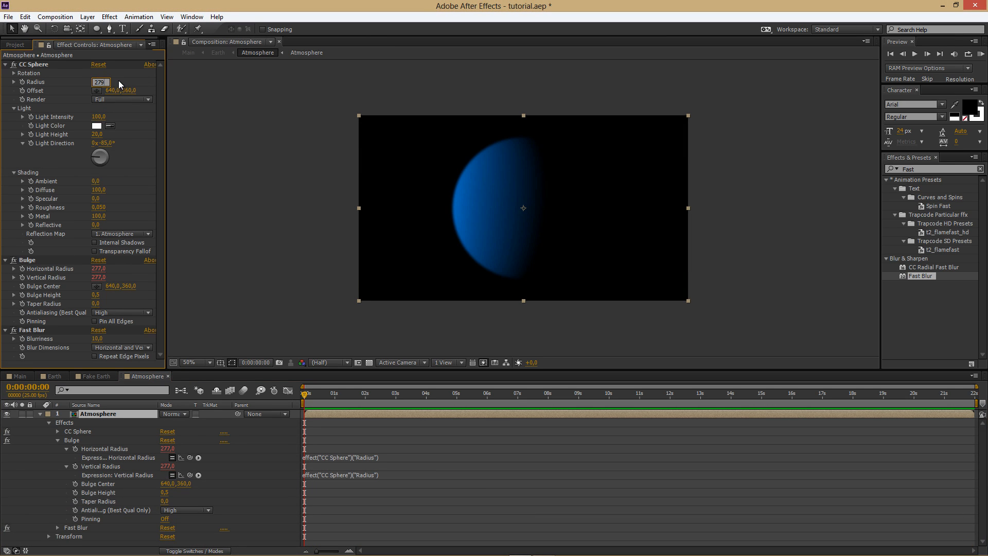
type("279")
key("Return")
left_click(59, 377)
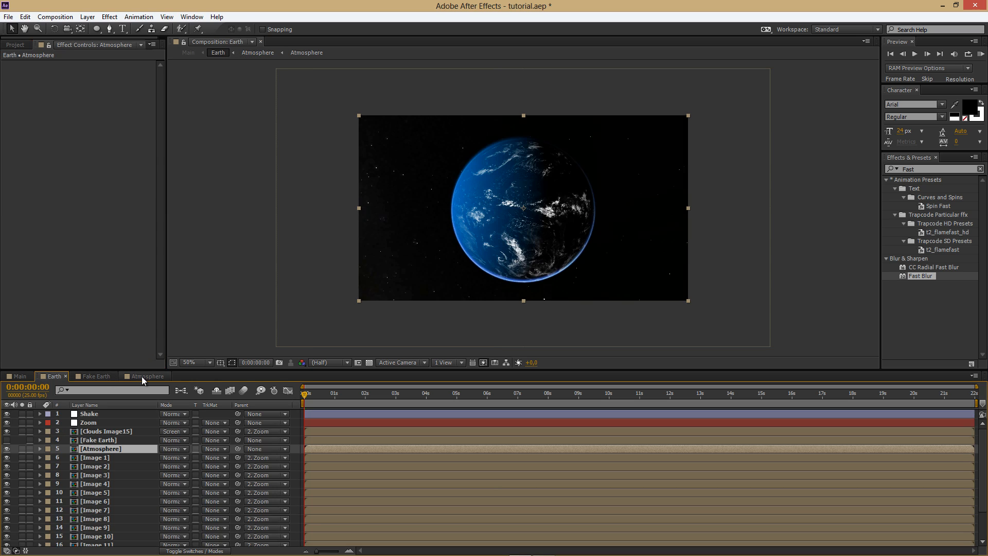
Set the CC Sphere Radius of the Atmosphere layer to 281 and view the Earth composition.
left_click(141, 376)
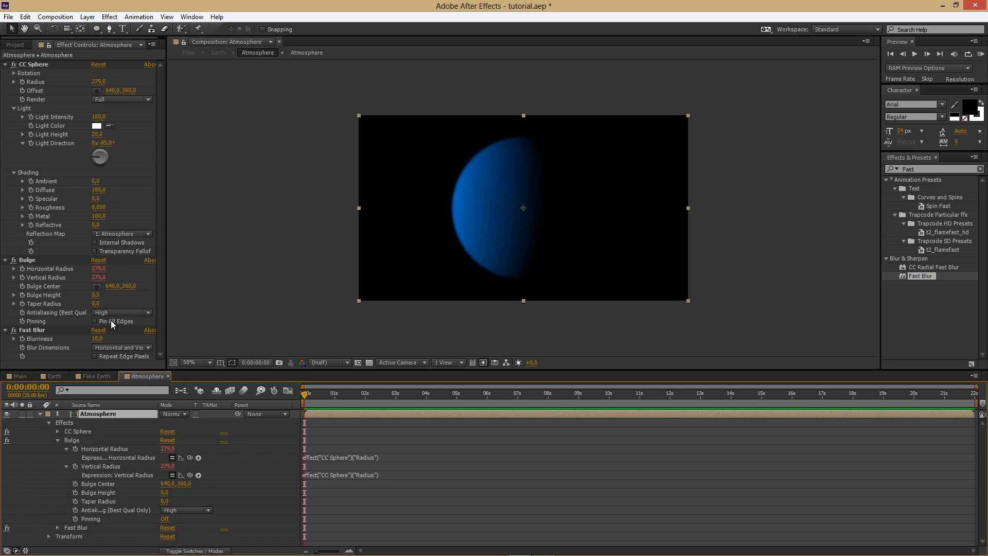
left_click(99, 82)
type("28")
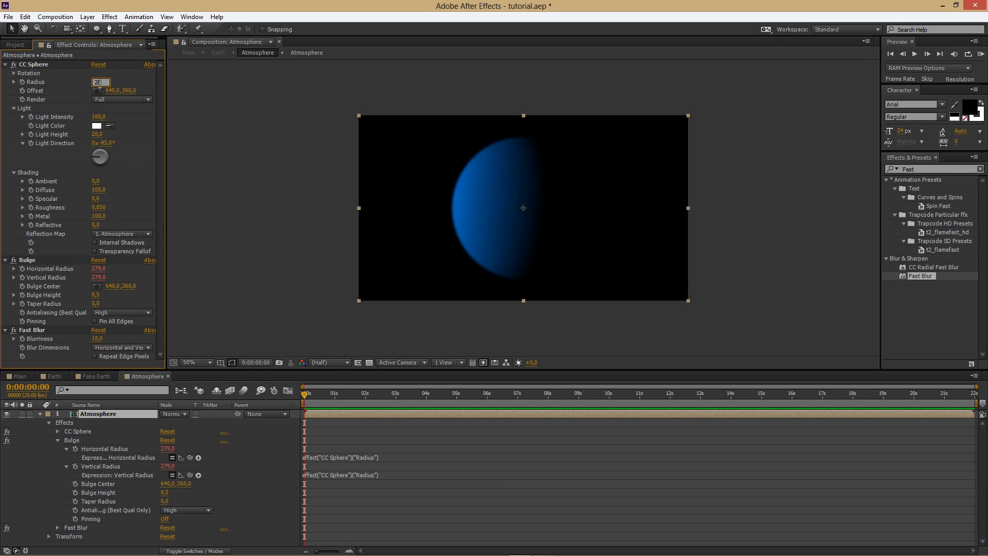
type("1")
key("Return")
left_click(55, 376)
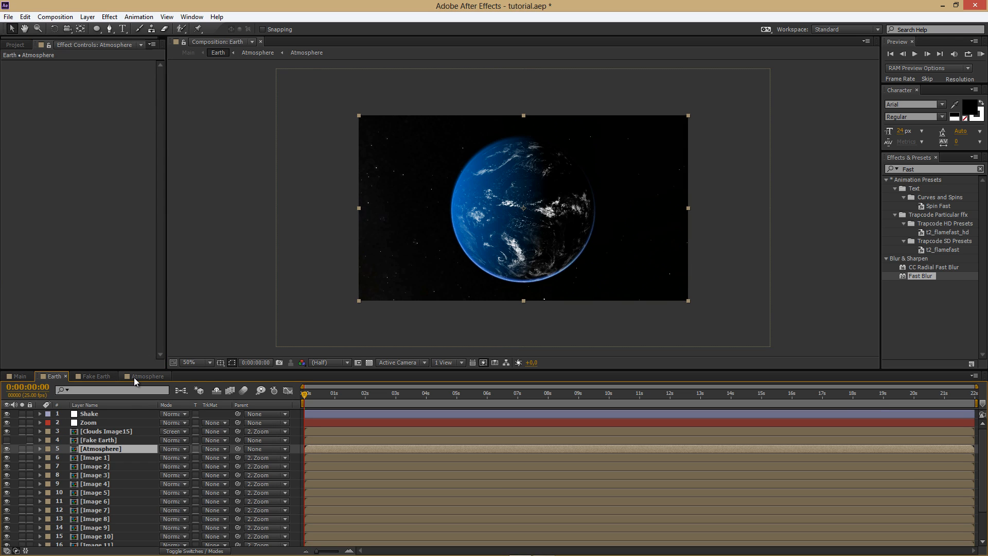
Nudge the Atmosphere layer slightly downward in the Earth composition to align it with the globe, and reopen the Atmosphere composition.
left_click(137, 440)
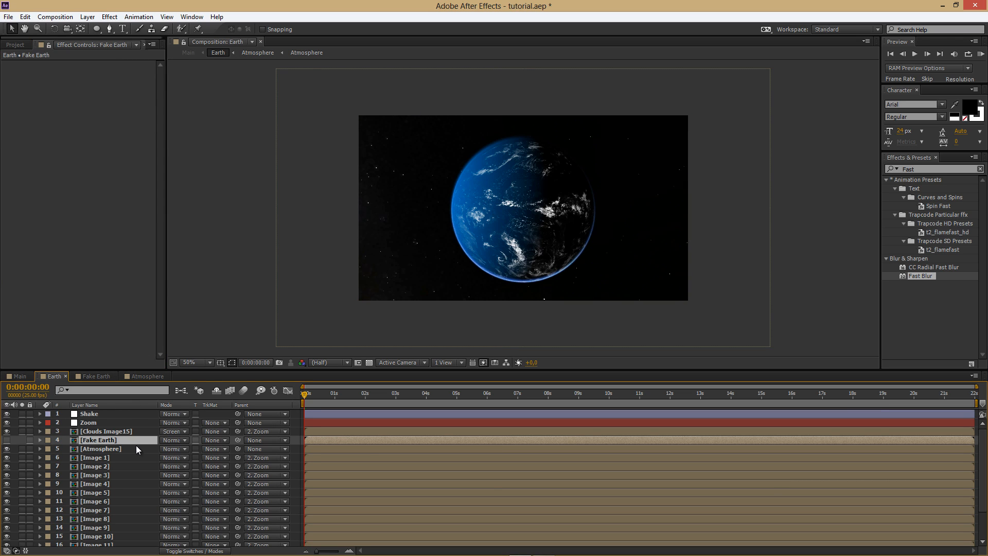
left_click(134, 448)
key("Return")
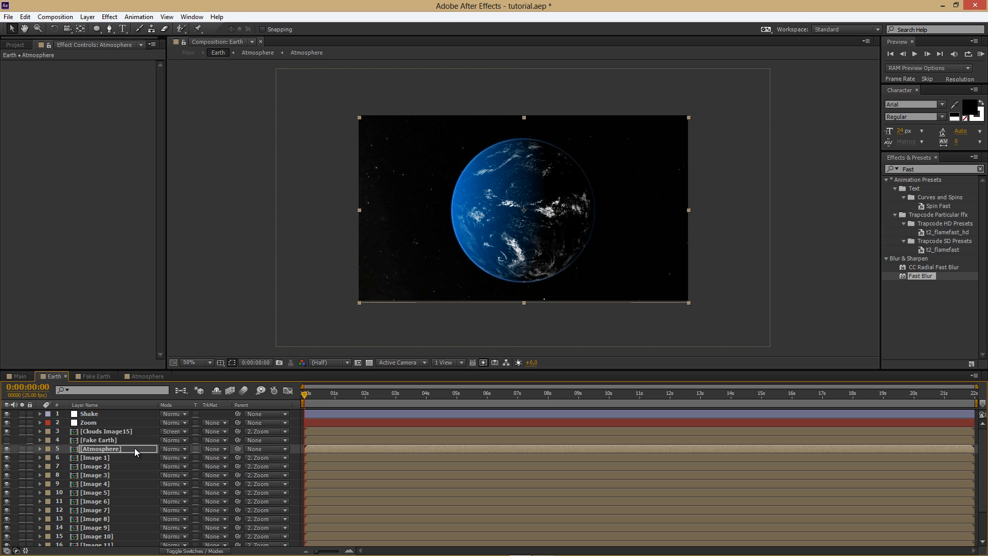
left_click(140, 376)
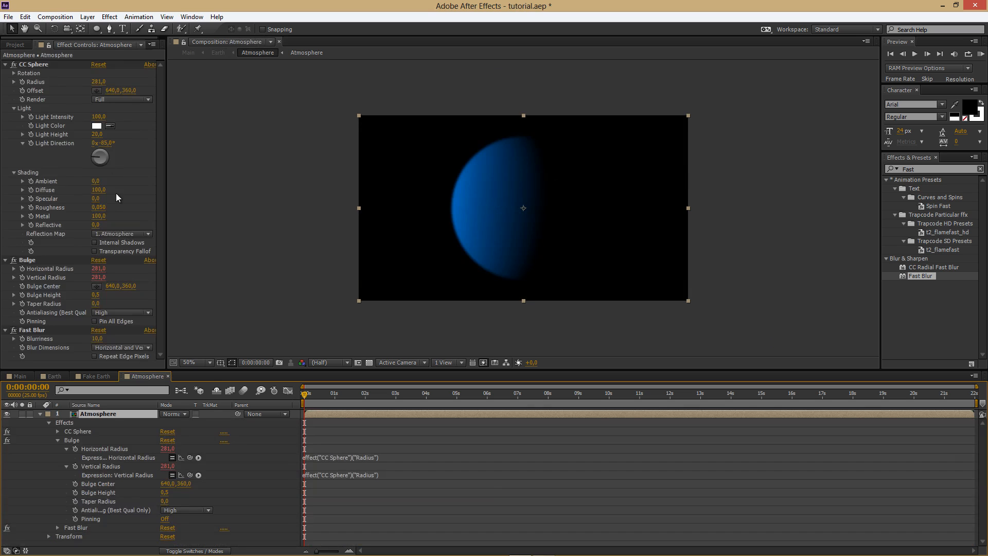
Set the Atmosphere layer's CC Sphere Radius to 281,5, and nudge the layer slightly to the right in the Earth composition.
left_click(100, 82)
left_click(108, 83)
type(",5")
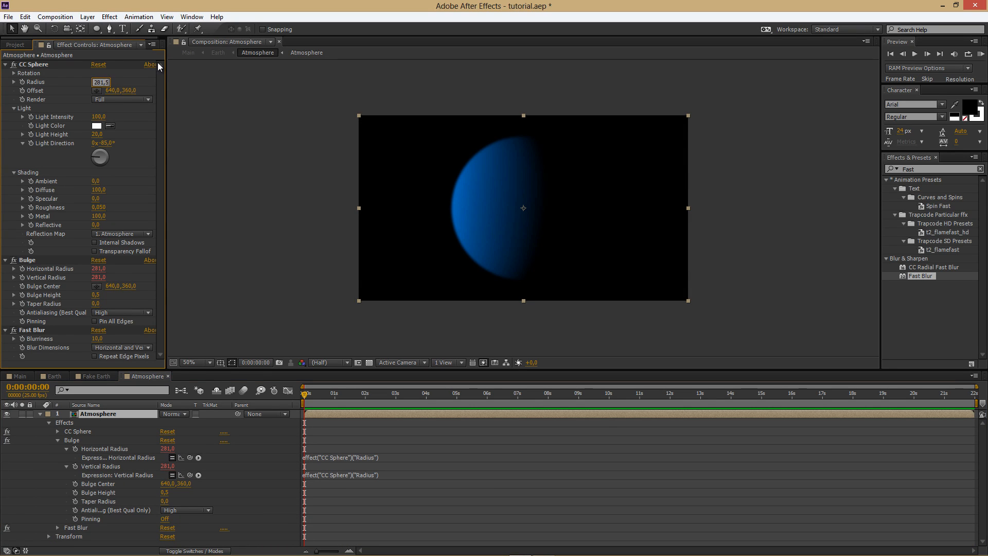
key("Return")
left_click(57, 374)
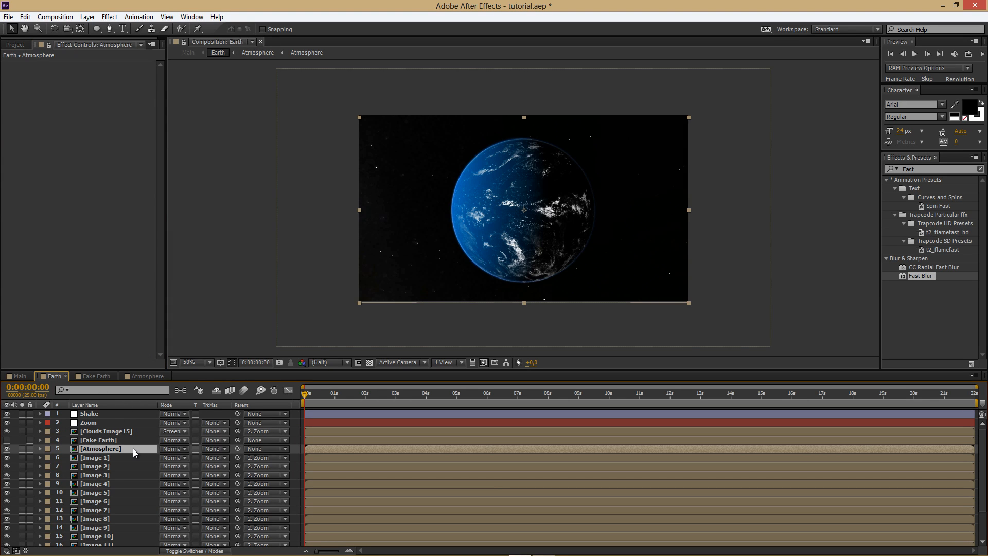
key("Return")
left_click(150, 374)
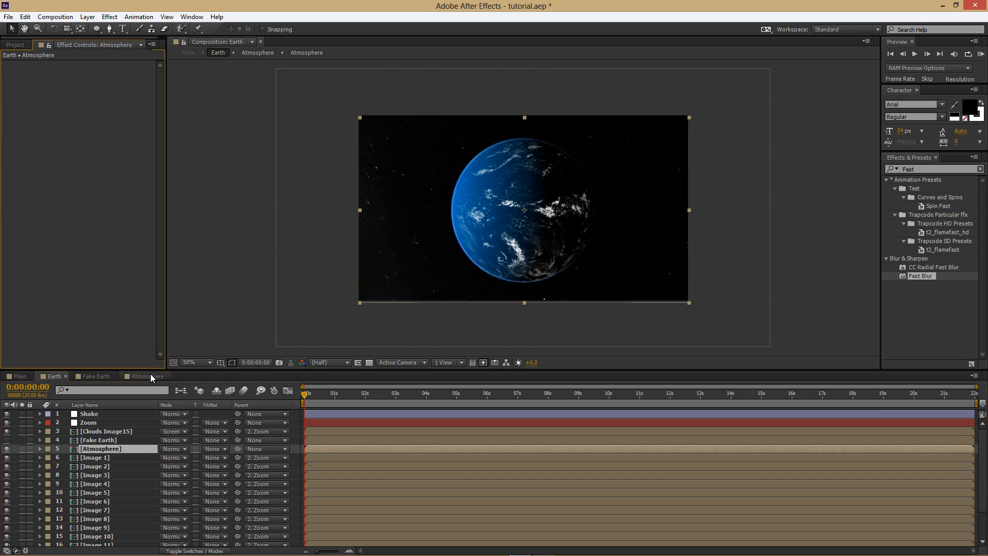
Raise the Atmosphere layer's CC Sphere Radius to 282,5 and review the fit in the Earth composition.
left_click(101, 82)
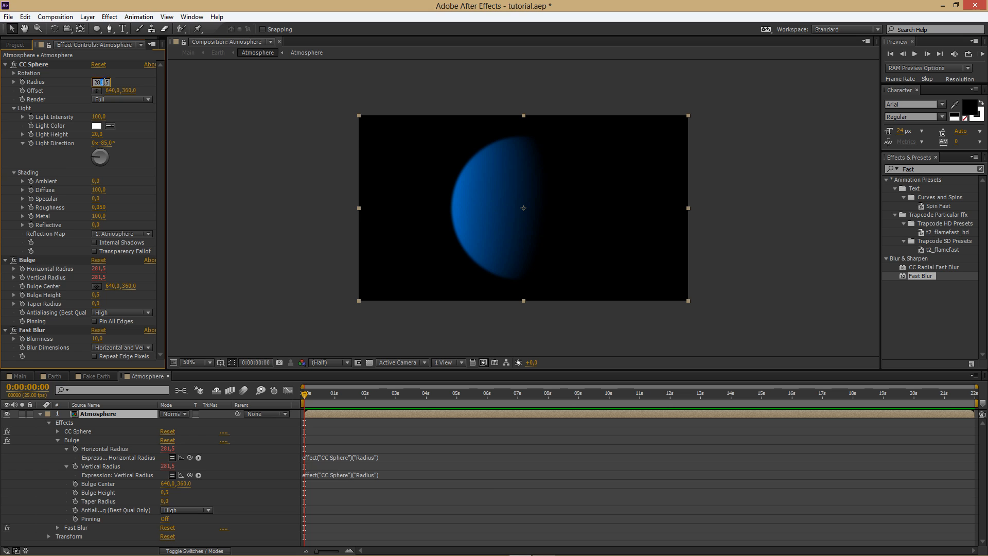
type("282,5")
key("Return")
left_click(58, 376)
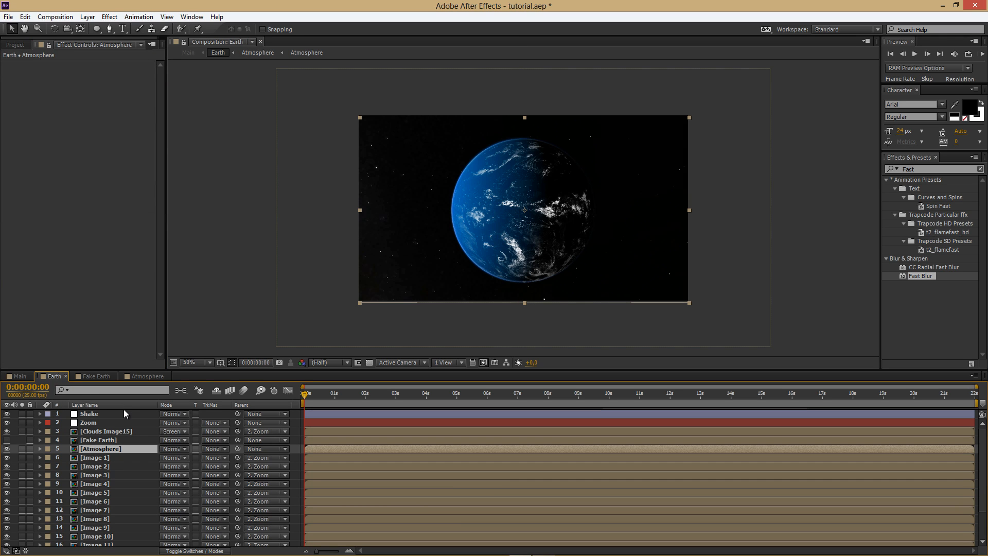
Set the Atmosphere layer's blending mode to Screen in the Earth composition.
left_click(181, 449)
left_click(214, 242)
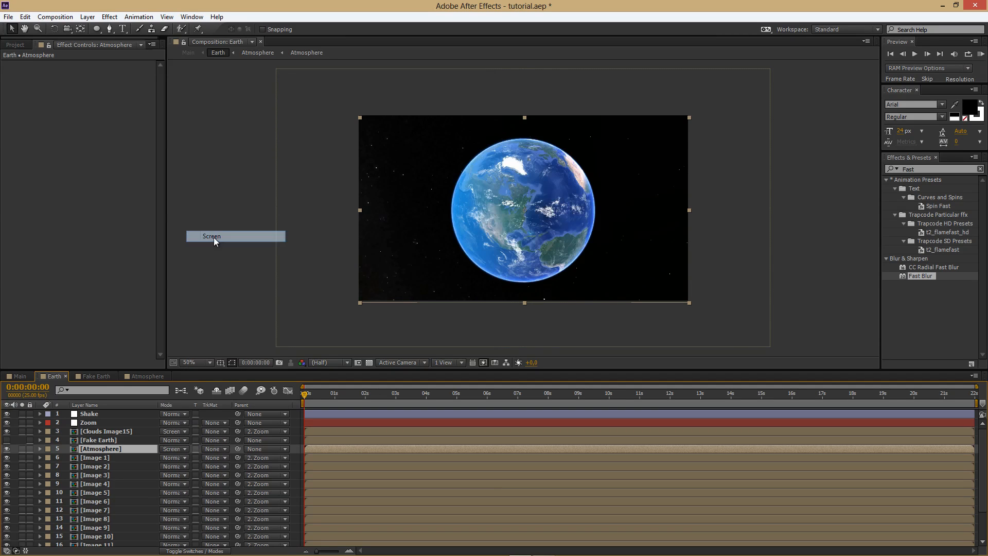
key("F3")
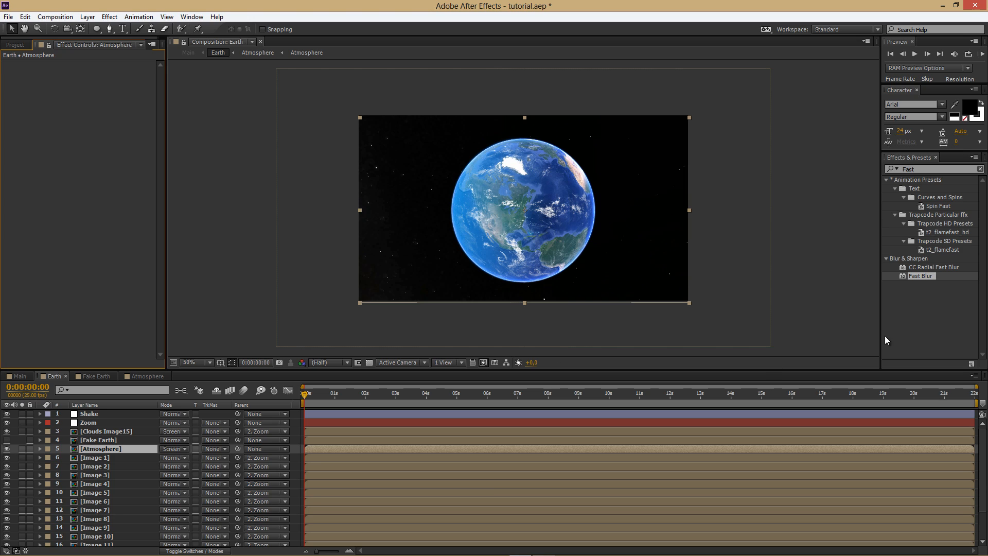
Find the Stylize Glow effect and apply it to the Atmosphere layer in the Earth composition.
left_click(887, 167)
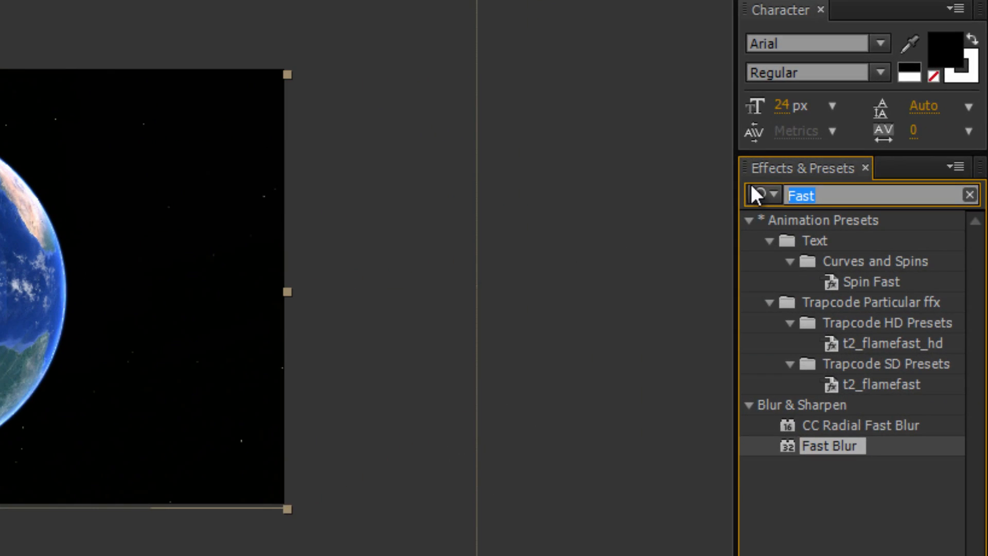
type("Glow")
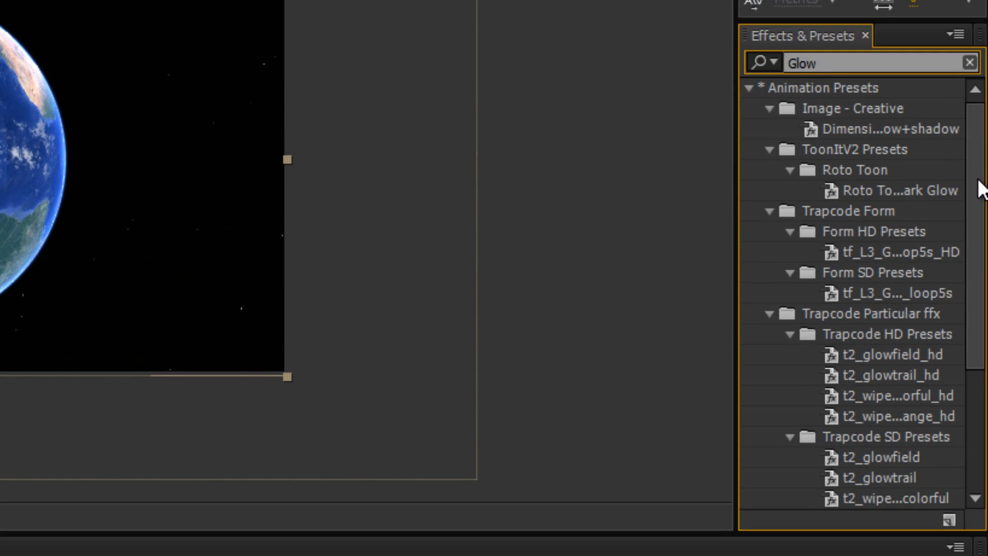
scroll(947, 340, "down", 3)
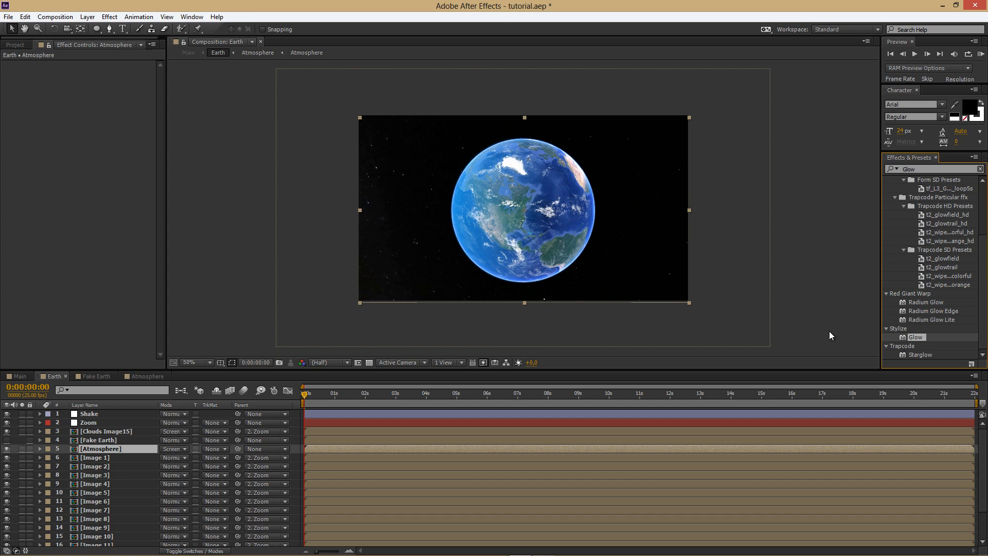
left_click_drag(829, 331, 102, 173)
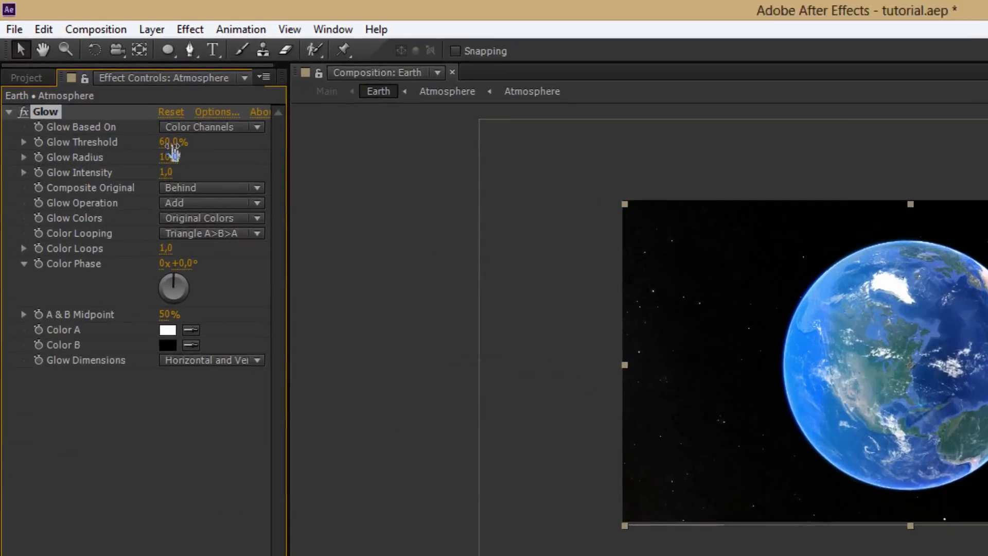
Set the Atmosphere layer's Glow Threshold to 0% and its Glow Radius to 200.
left_click(173, 143)
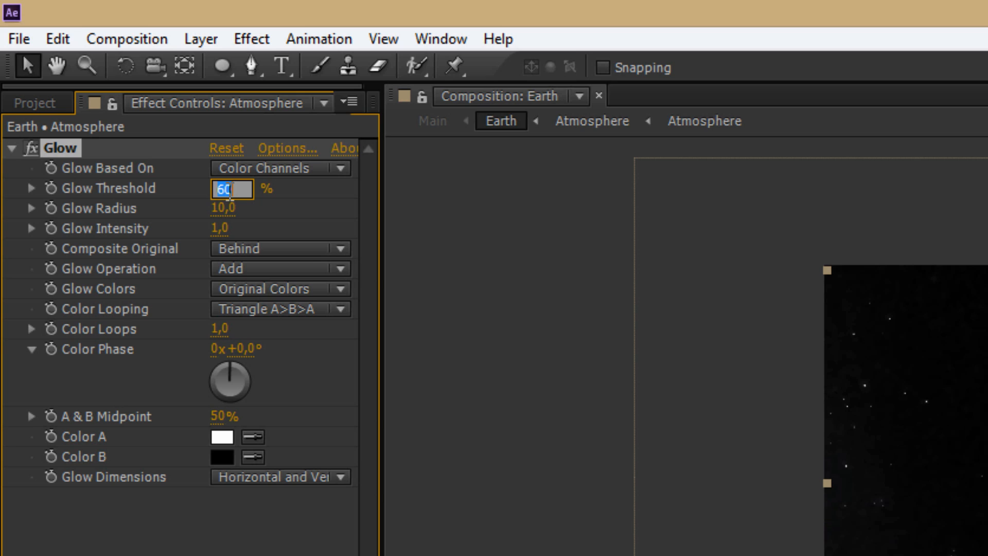
type("0")
key("Return")
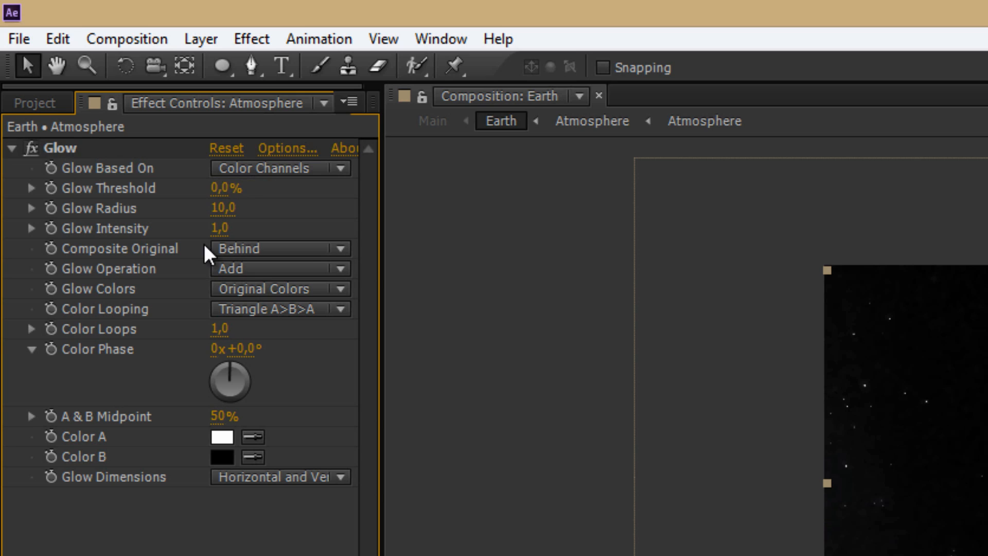
left_click(223, 226)
left_click(224, 208)
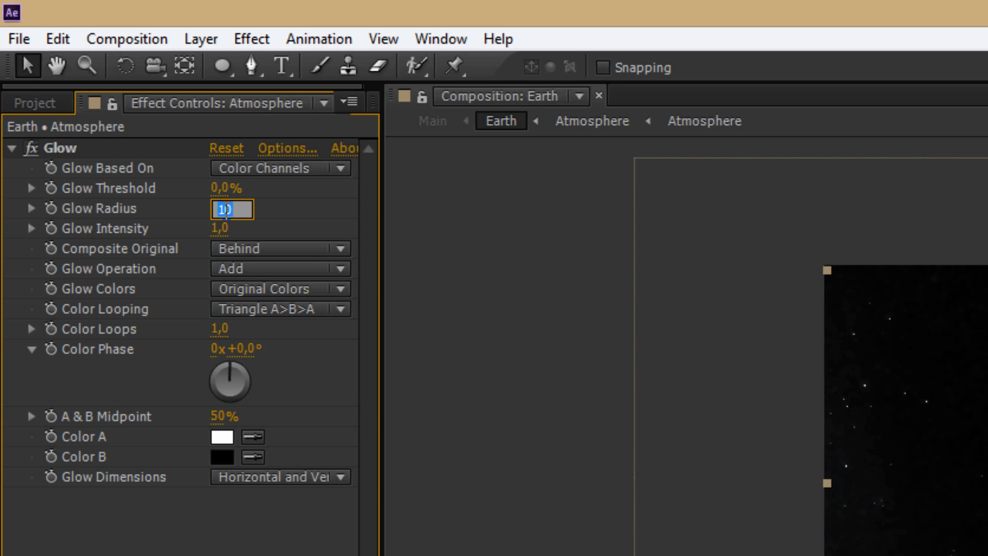
type("200")
key("Return")
Set the Glow Intensity to 1,6 and Composite Original to On Top.
left_click(212, 227)
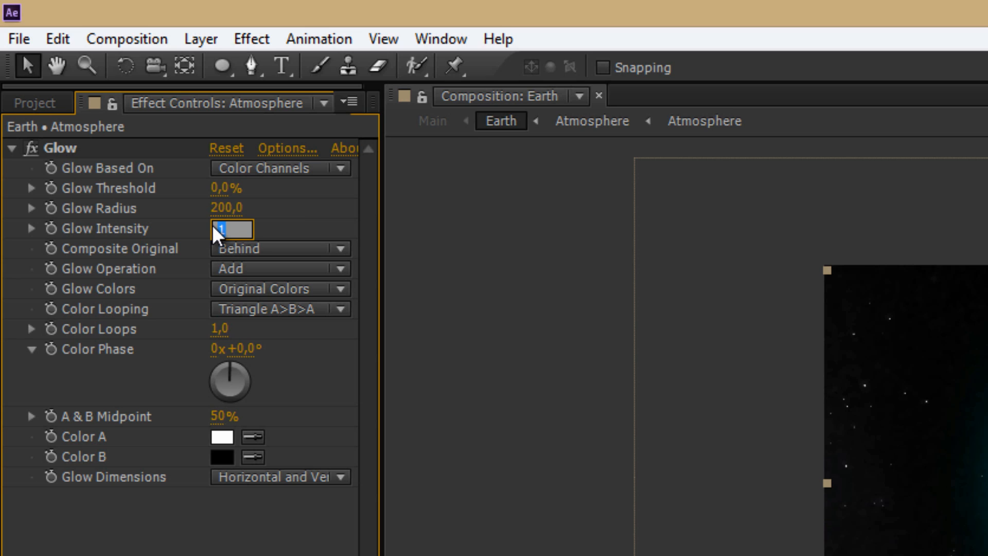
type("1,6")
key("Return")
left_click(291, 246)
left_click(296, 276)
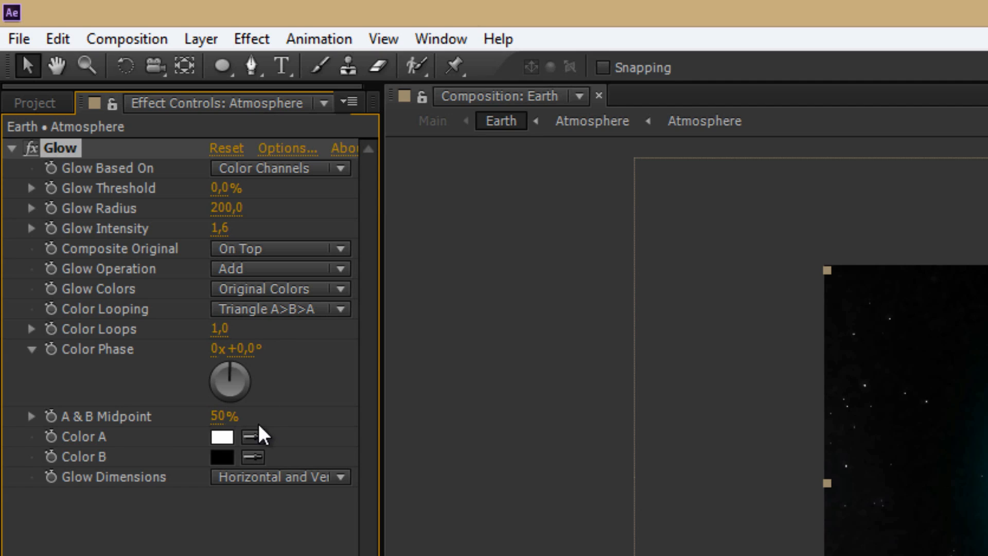
Set the Glow effect's Color A to 42A6FF and Color B to 38A3FF.
left_click(220, 436)
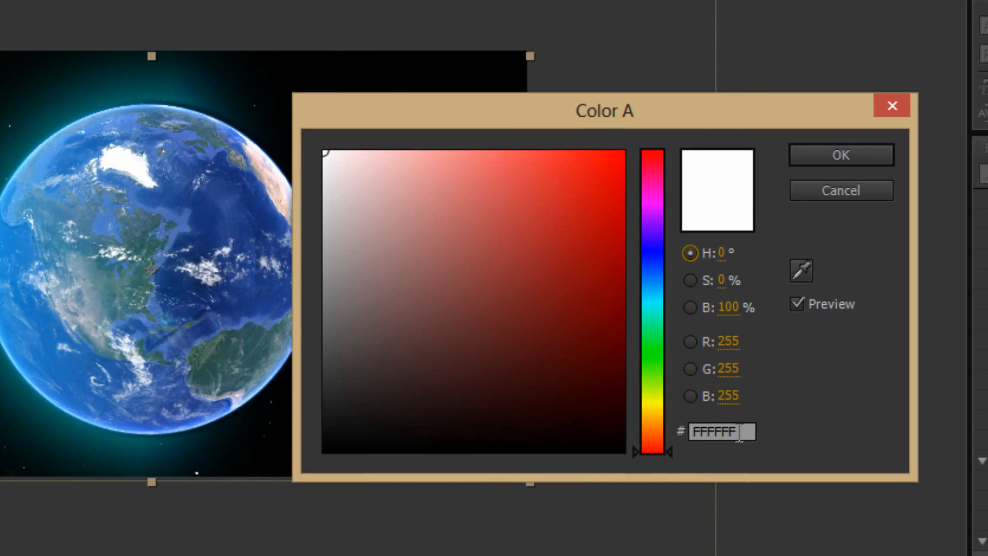
left_click_drag(739, 432, 689, 416)
type("42A6FF")
left_click(832, 146)
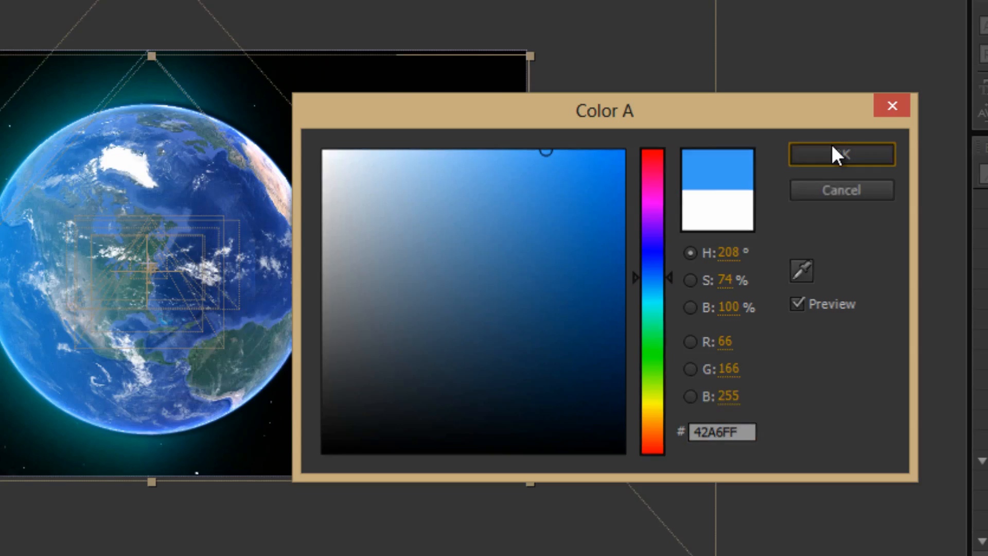
left_click(221, 303)
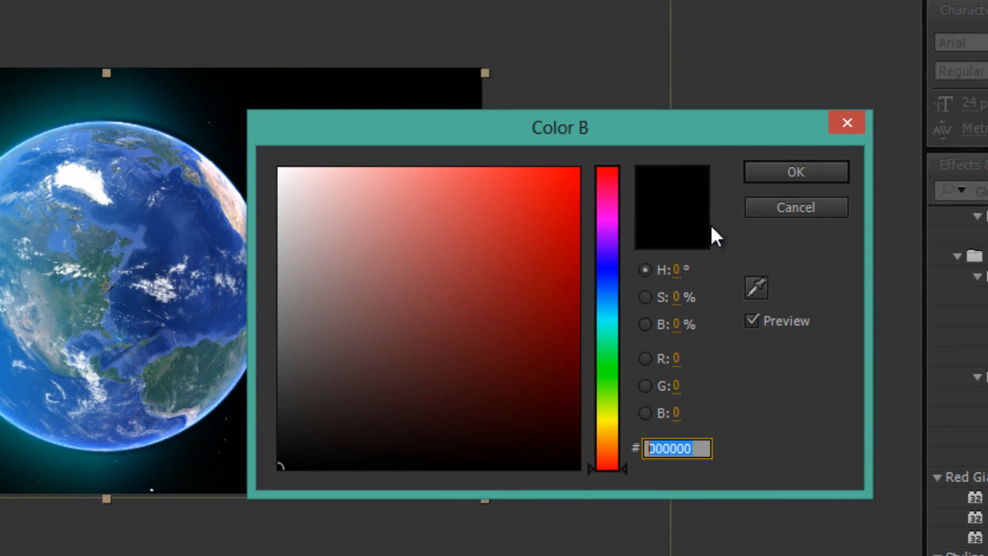
type("38A3FF")
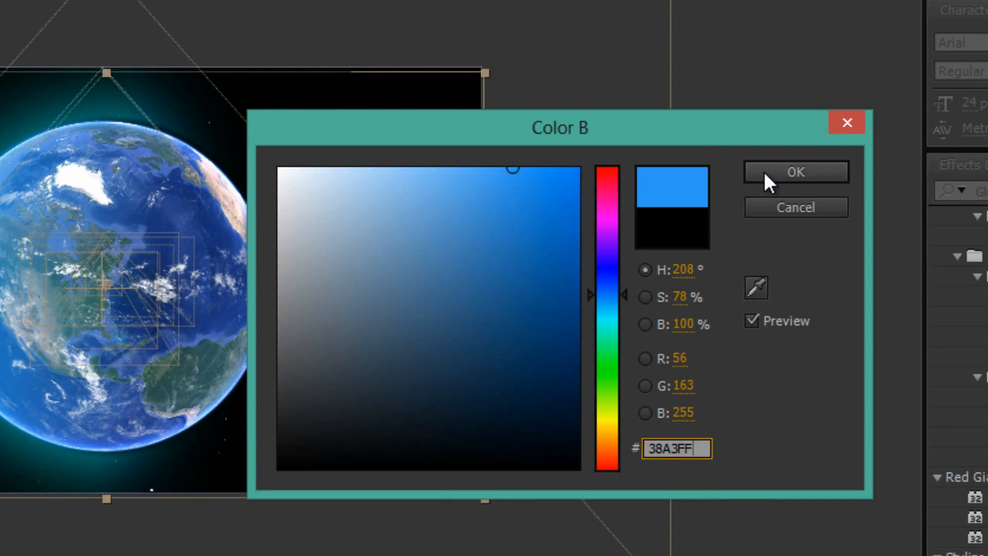
left_click(767, 172)
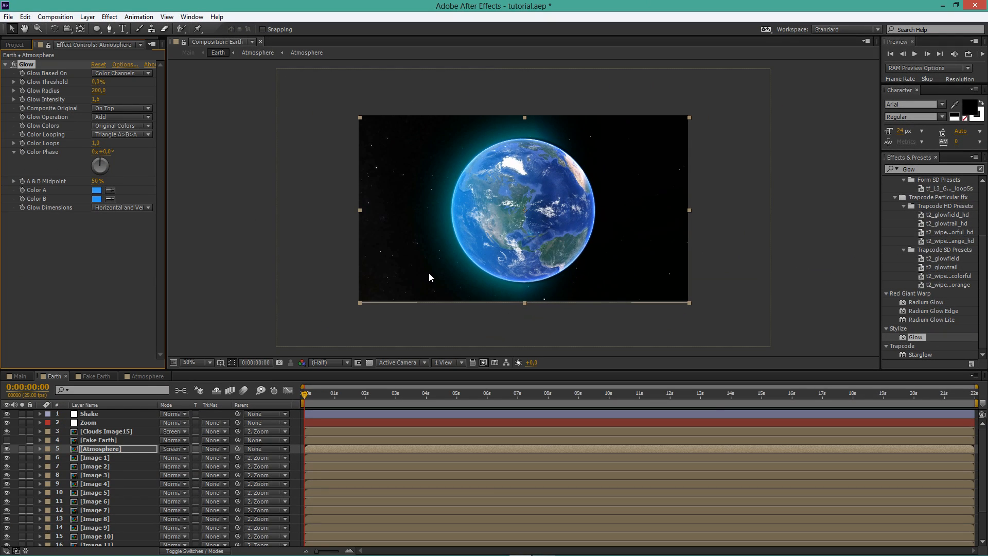
Nudge the Atmosphere layer slightly downward in the Earth composition and reopen the Atmosphere composition.
left_click(124, 449)
key("Return")
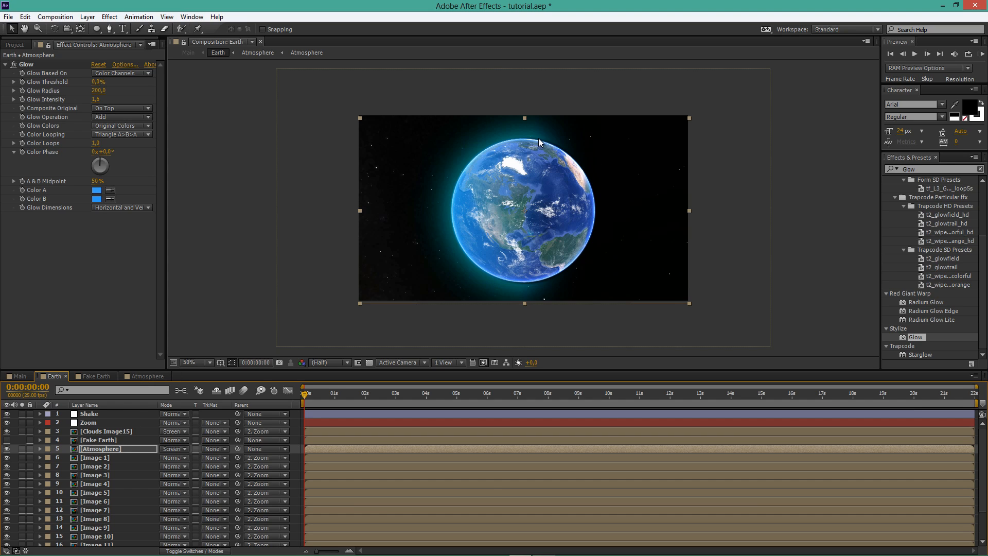
left_click(130, 379)
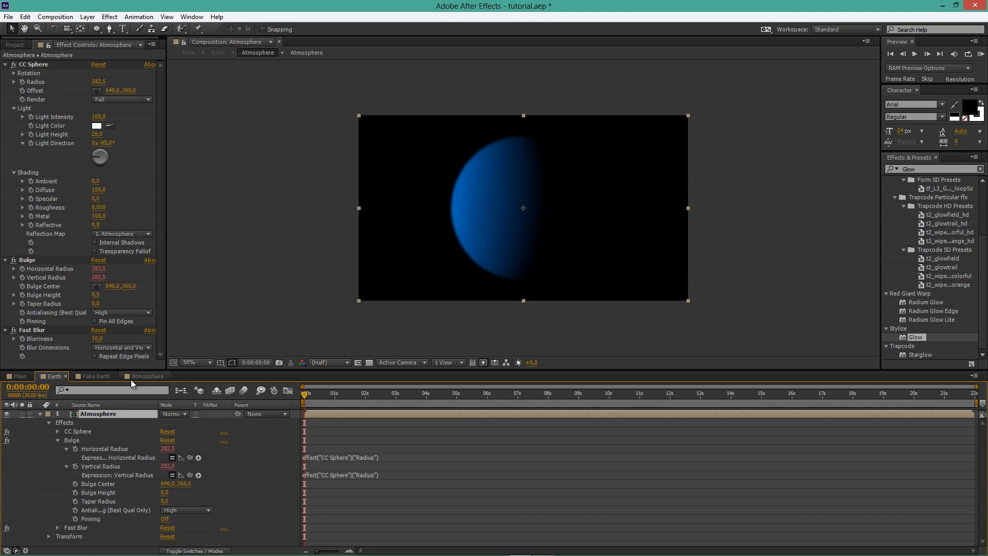
Lower the CC Sphere Radius of the Atmosphere layer to 282 and check the globe in the Earth composition.
left_click(98, 82)
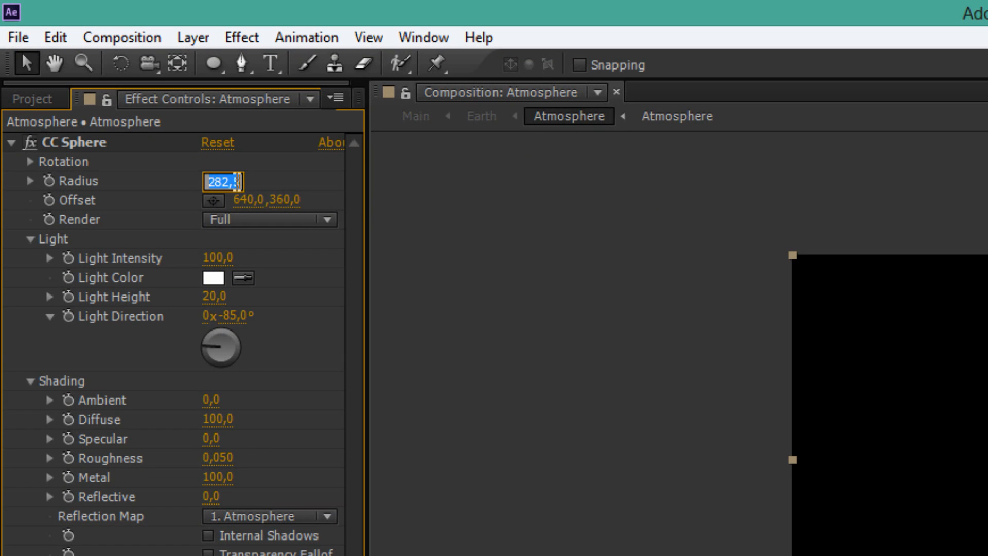
left_click_drag(231, 182, 255, 183)
key("BackSpace")
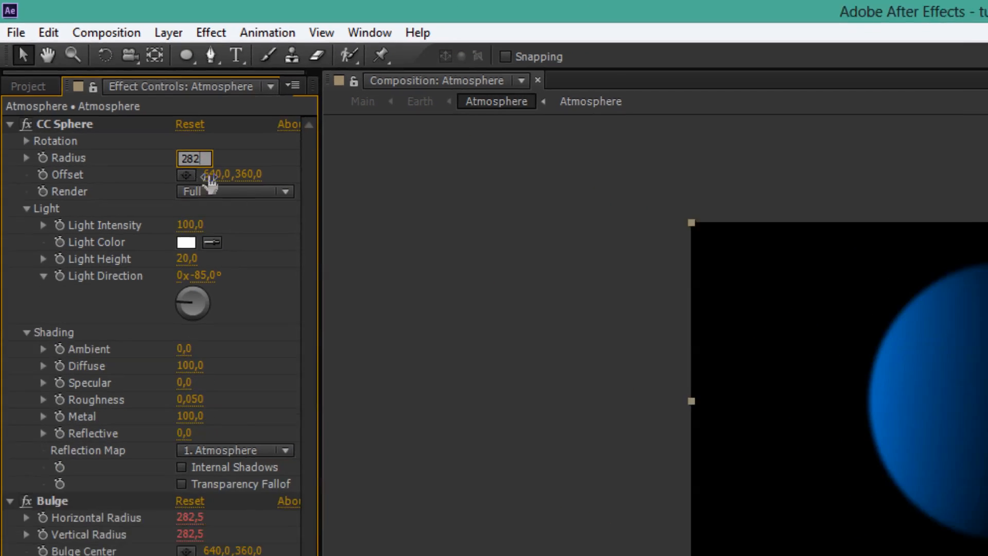
key("Return")
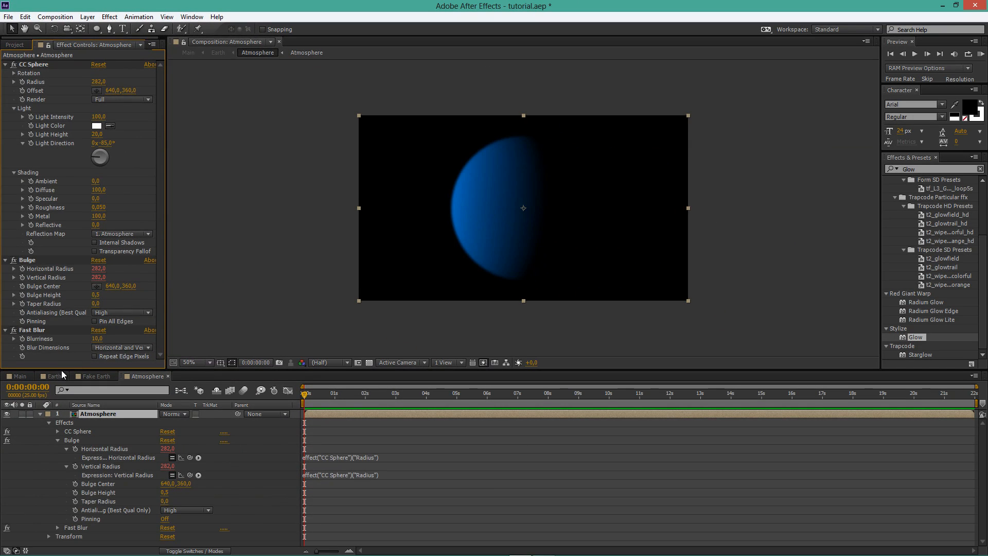
left_click(61, 375)
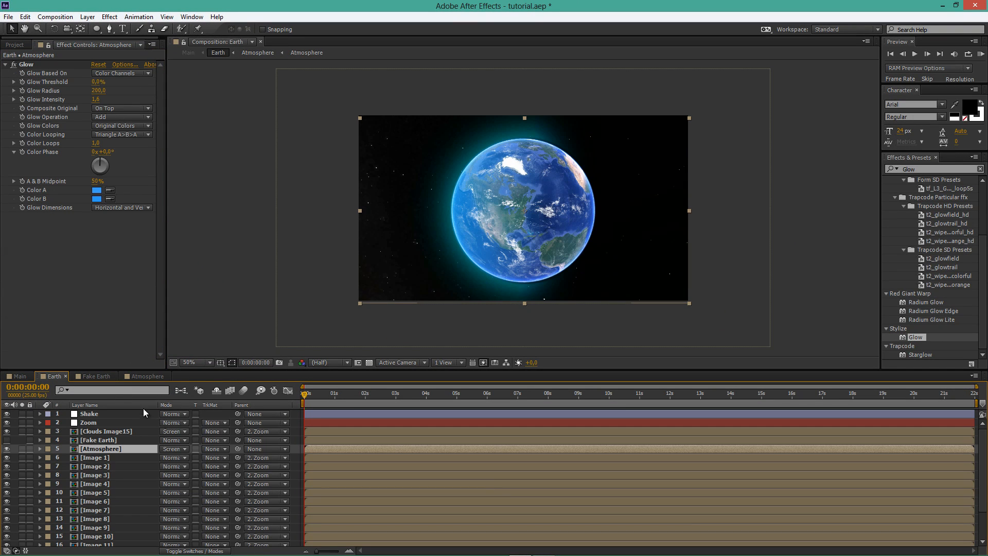
Set the Atmosphere layer's CC Sphere Radius to 280 and inspect the result in the Earth composition.
left_click(138, 377)
left_click(99, 82)
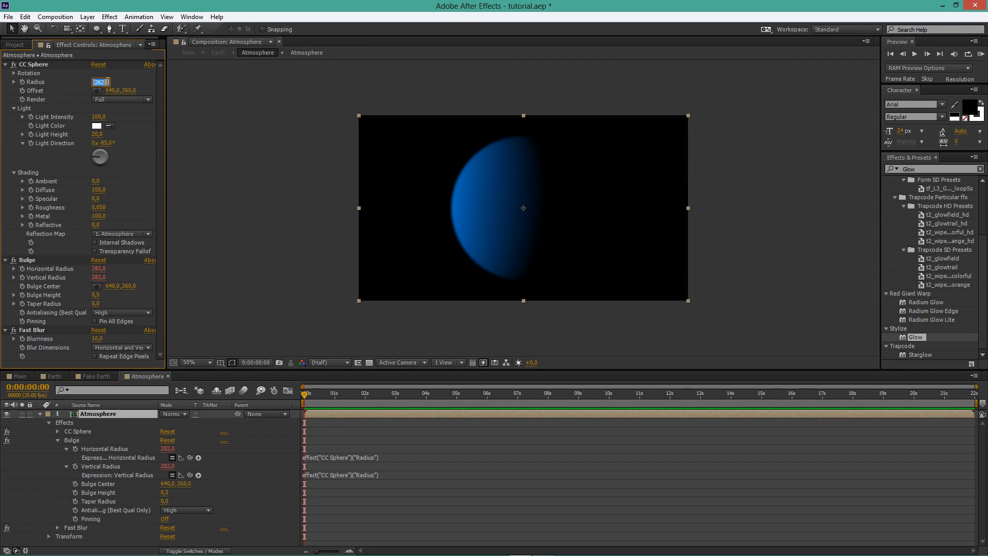
type("280")
key("Return")
left_click(55, 376)
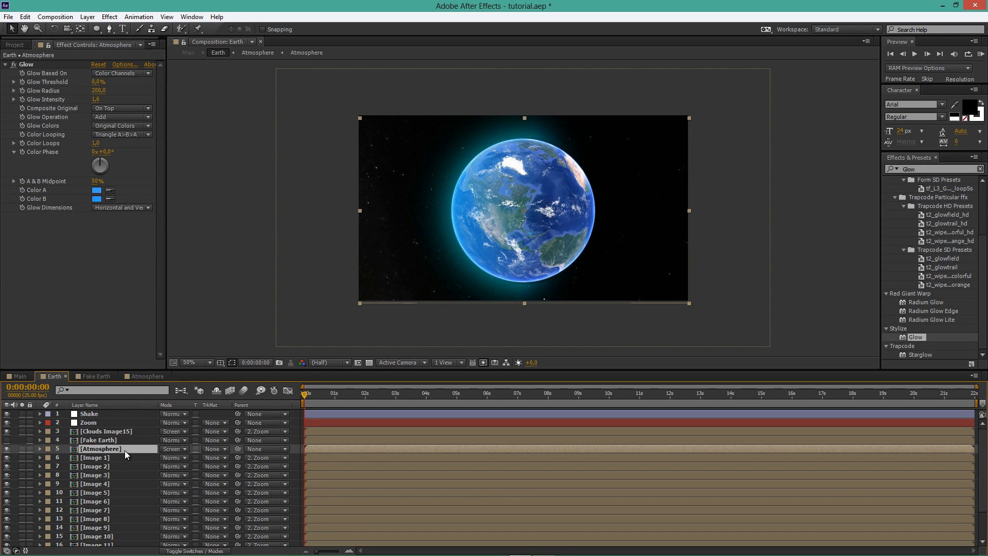
key("Return")
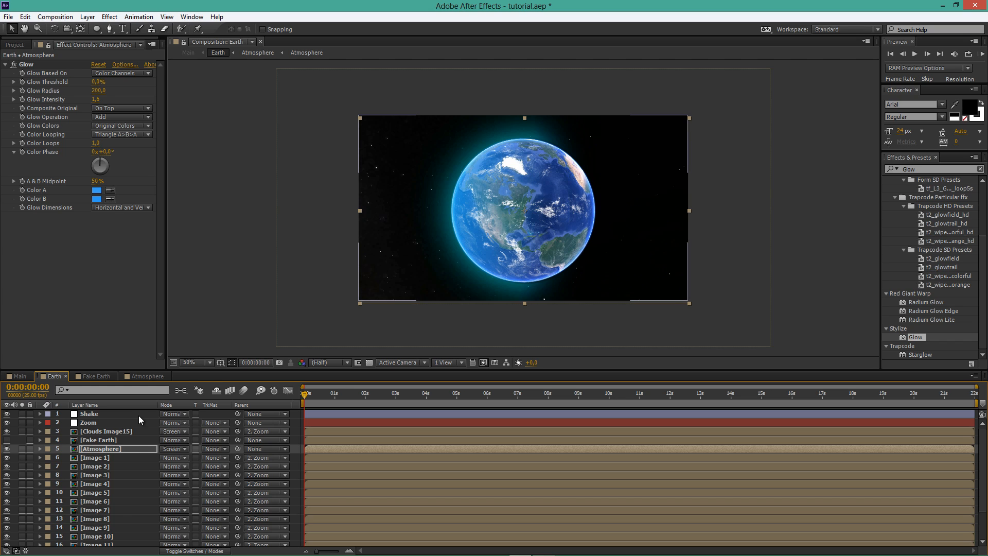
key("Return")
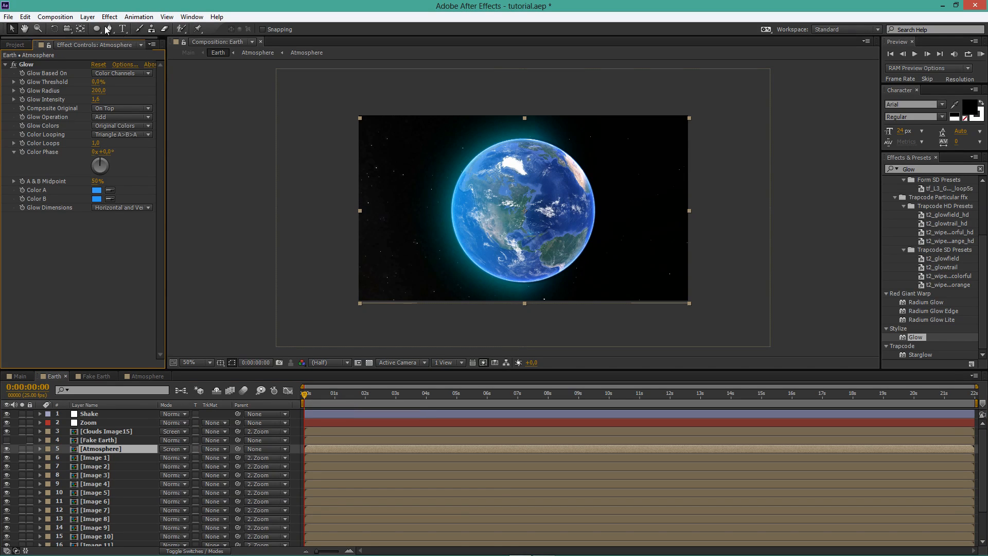
left_click(90, 20)
mouse_move(239, 31)
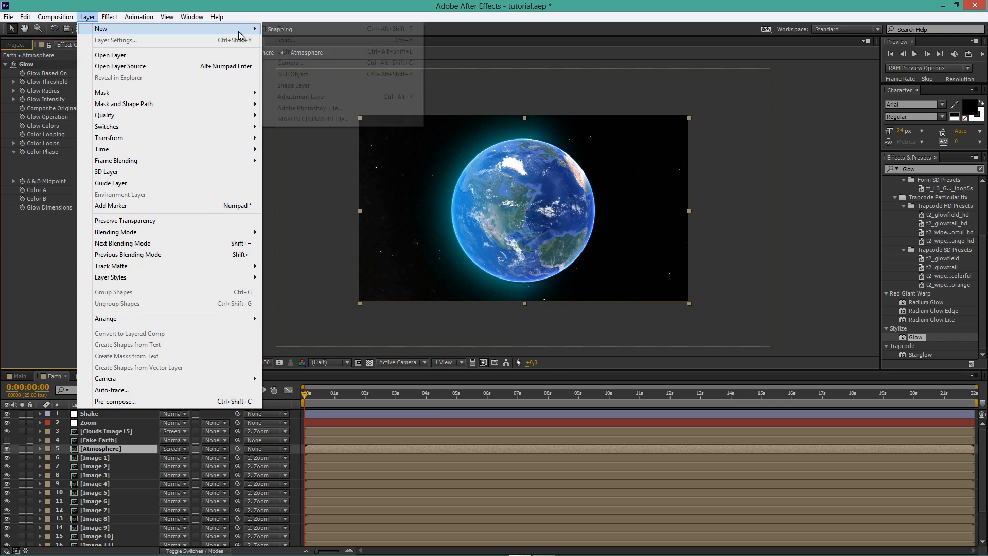
left_click(286, 41)
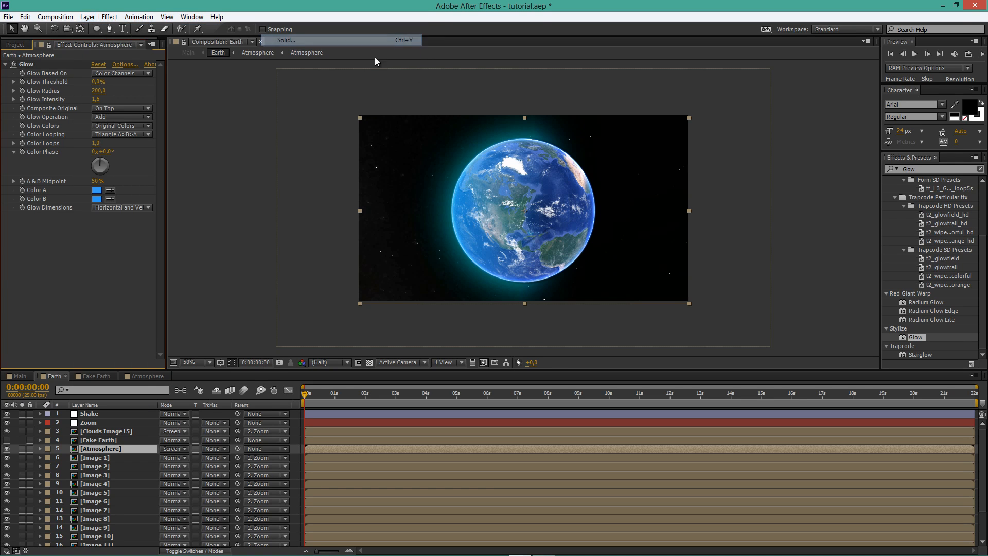
left_click(272, 291)
left_click_drag(620, 277, 598, 293)
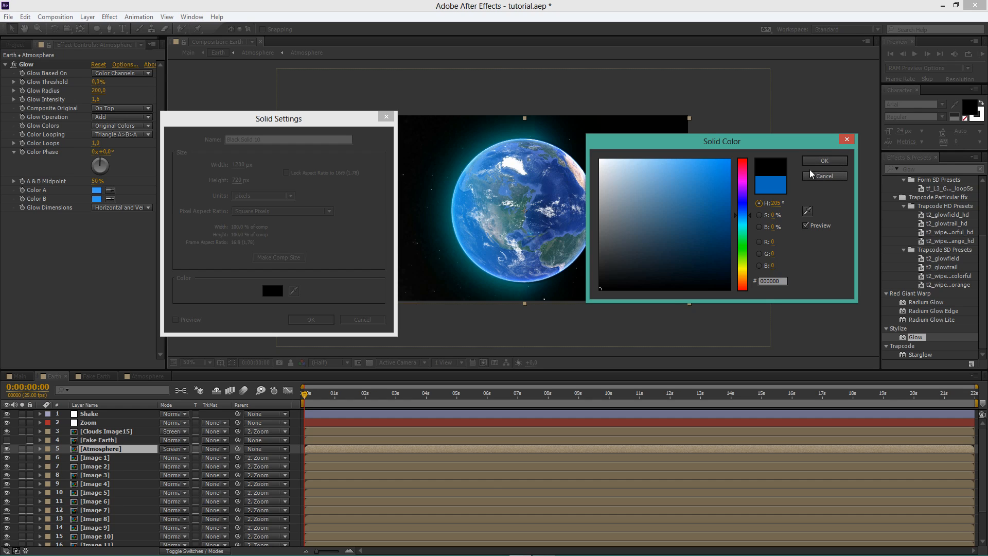
left_click(847, 140)
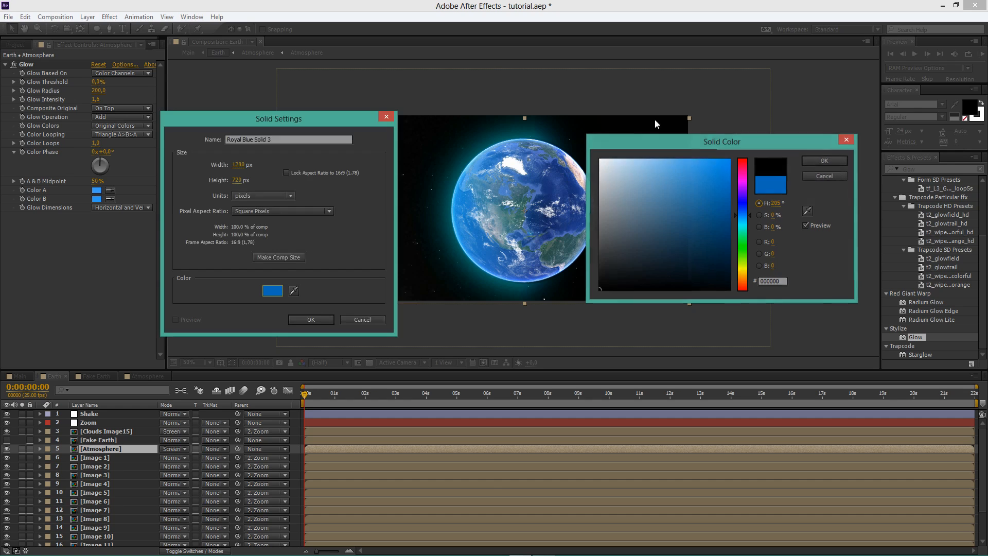
left_click(386, 116)
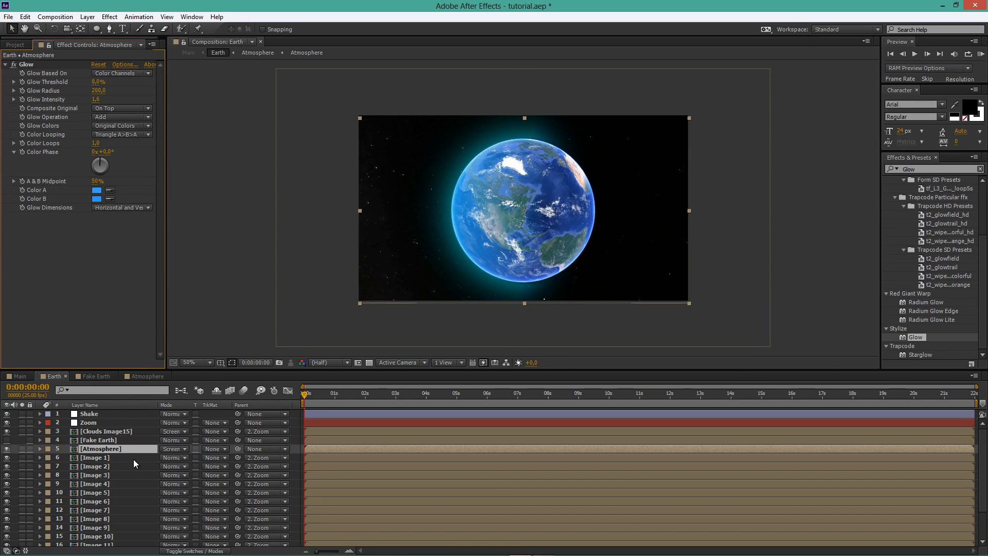
Paste the masked black Night solid directly above the Atmosphere layer and expand its Mask 1 properties.
key("ctrl+v")
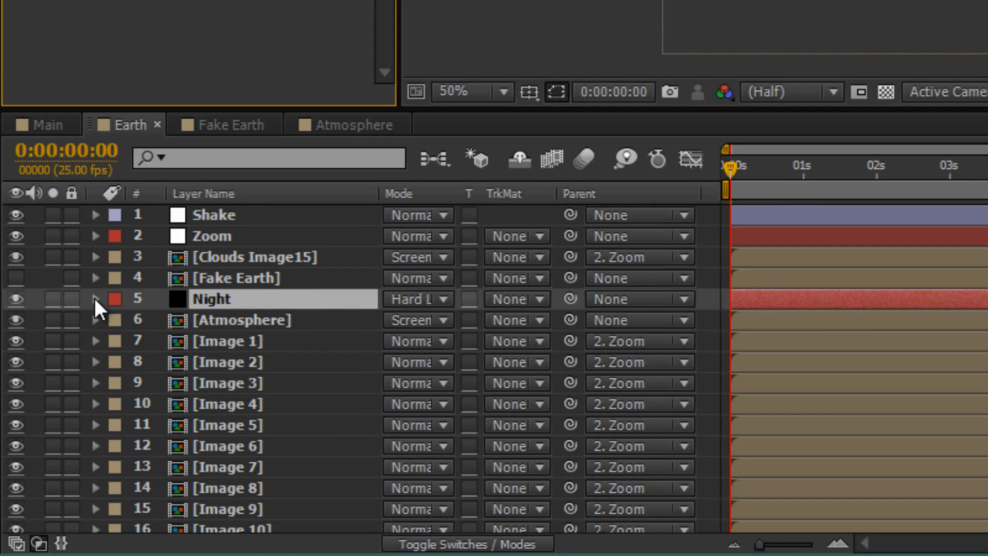
left_click(95, 298)
left_click(118, 321)
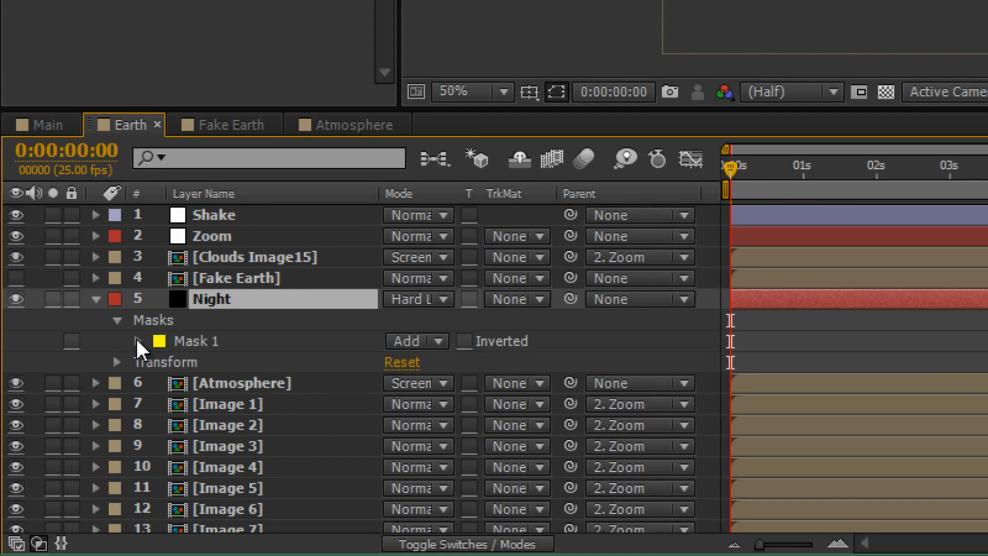
left_click(137, 340)
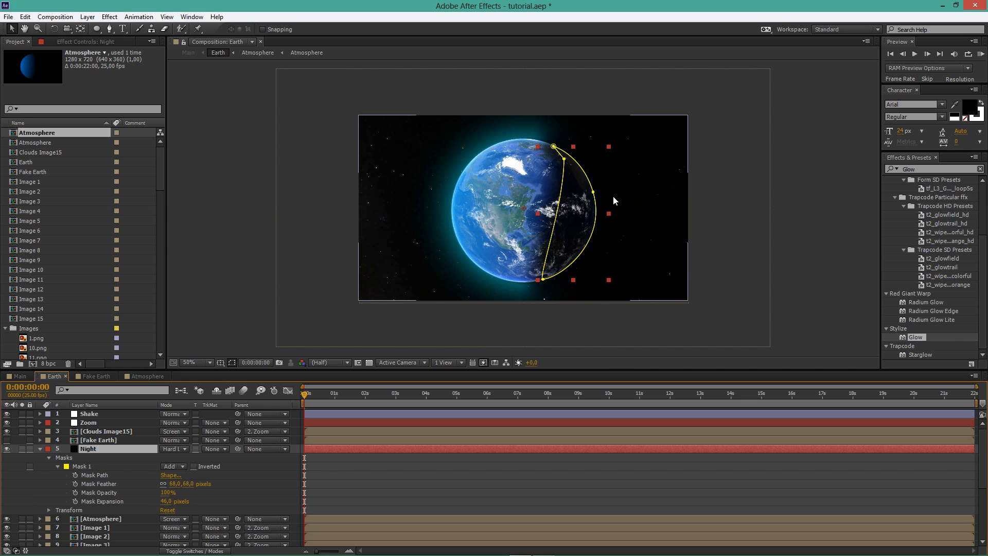
Move the Clouds Image15 layer directly beneath the Atmosphere layer in the Earth composition.
key("period")
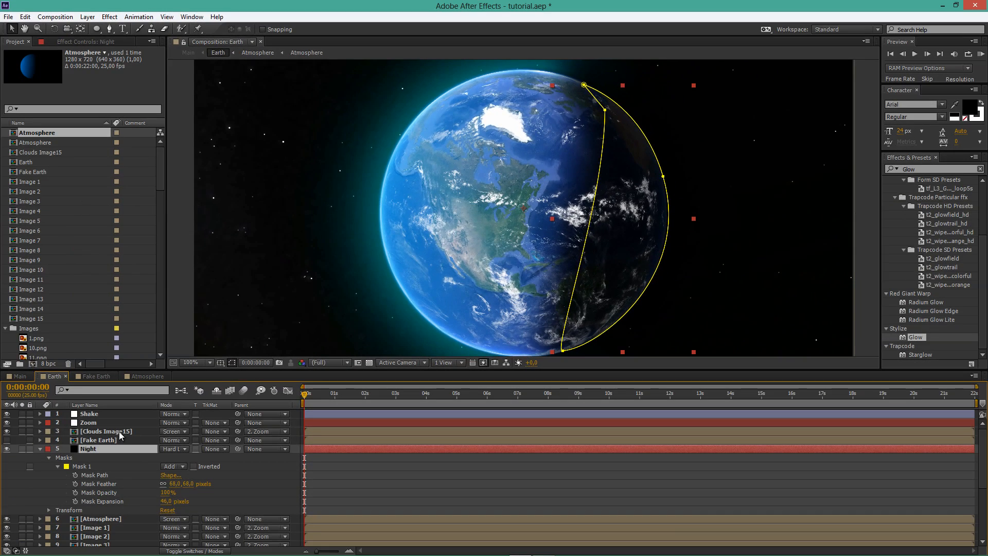
left_click(125, 432)
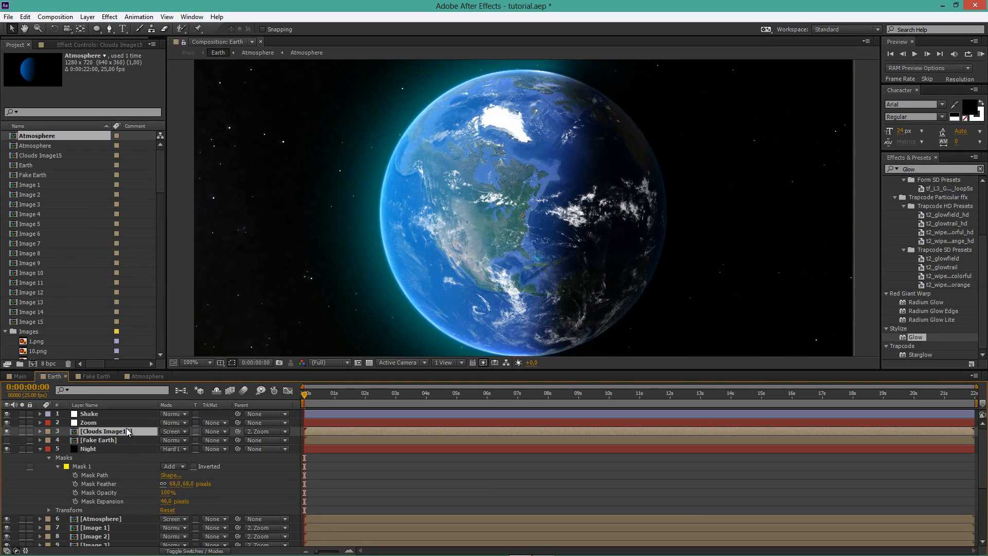
left_click_drag(127, 435, 144, 517)
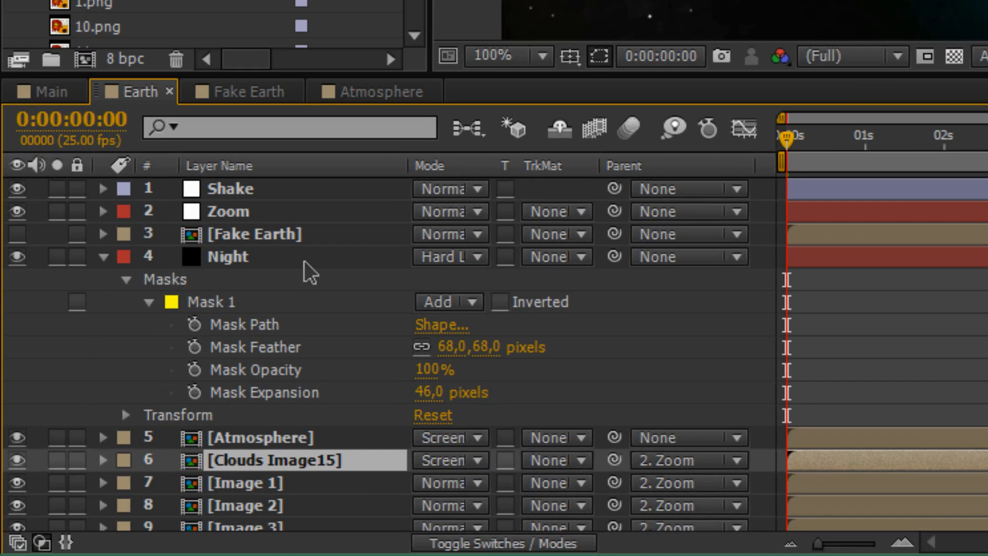
Duplicate the Night layer to deepen the shadow on the globe's dark side.
left_click(277, 259)
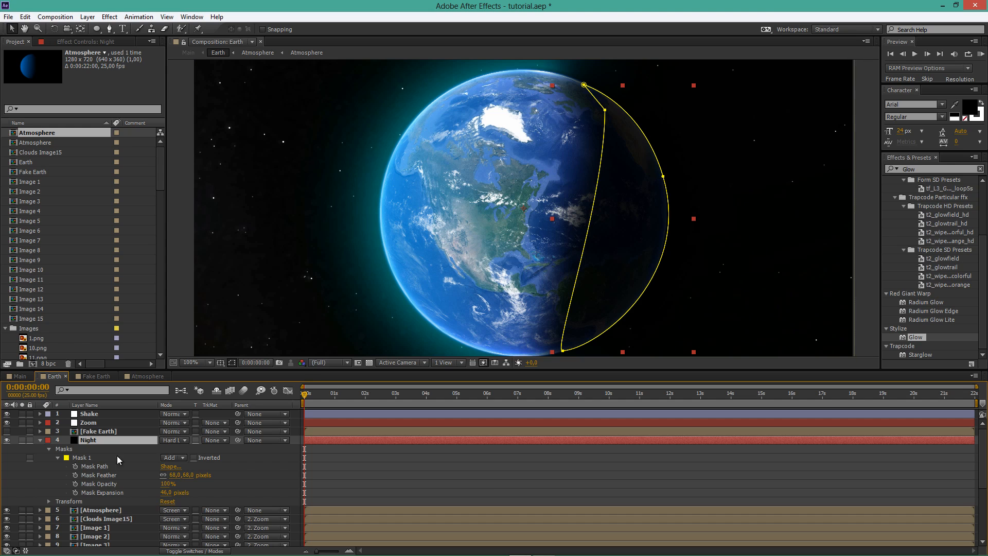
scroll(134, 430, "down", 1)
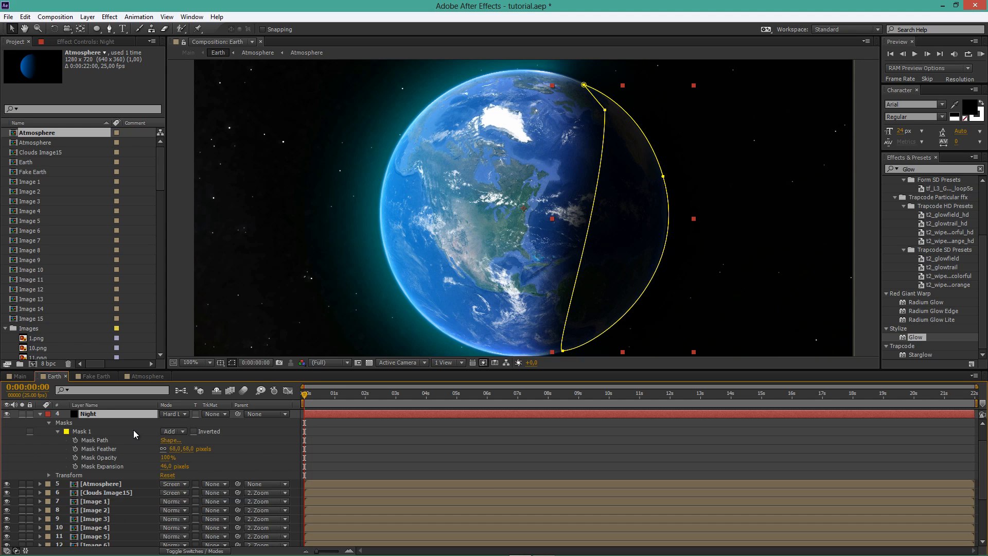
scroll(134, 430, "up", 1)
key("ctrl+d")
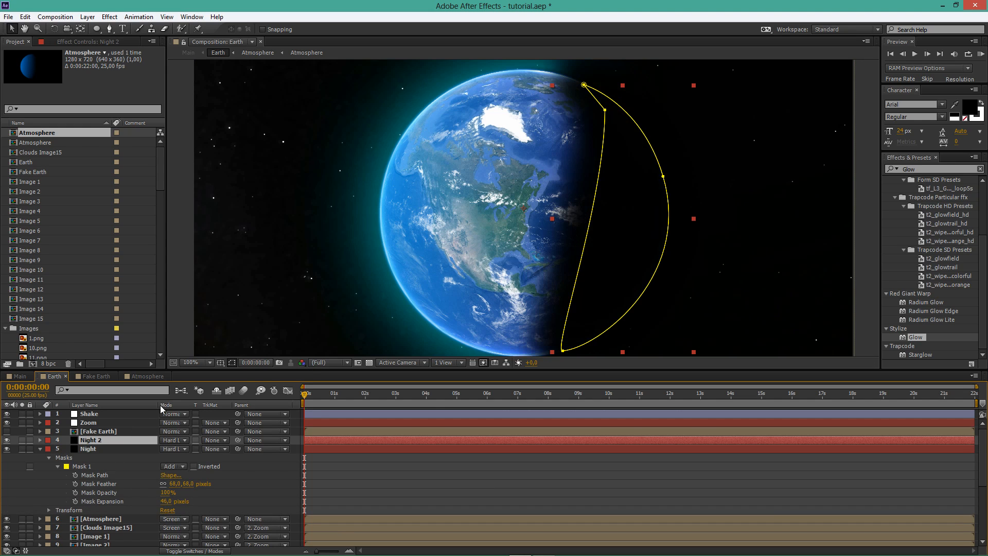
scroll(502, 202, "down", 1)
left_click(237, 208)
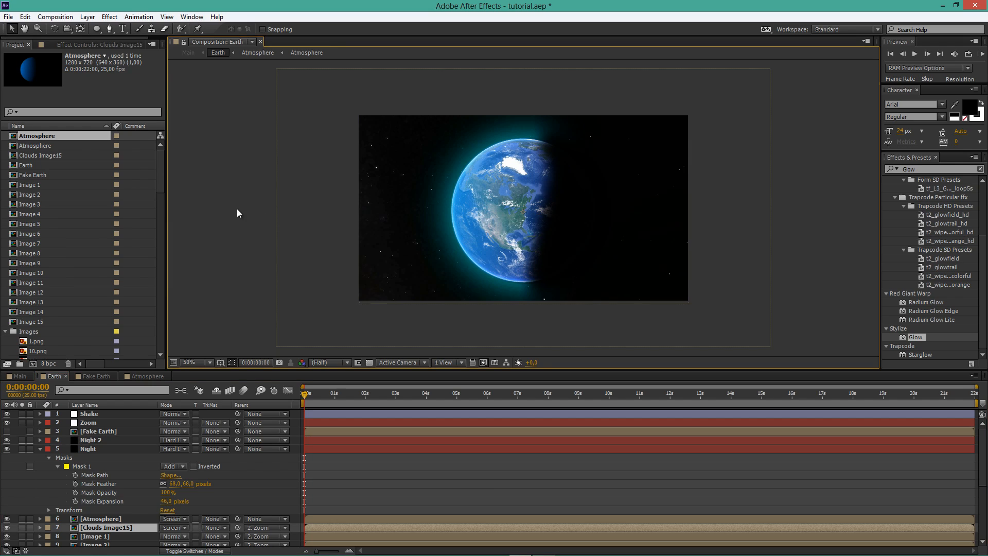
Examine the Night 2 layer's mask properties, then collapse both Night layers in the timeline.
left_click(40, 440)
left_click(50, 449)
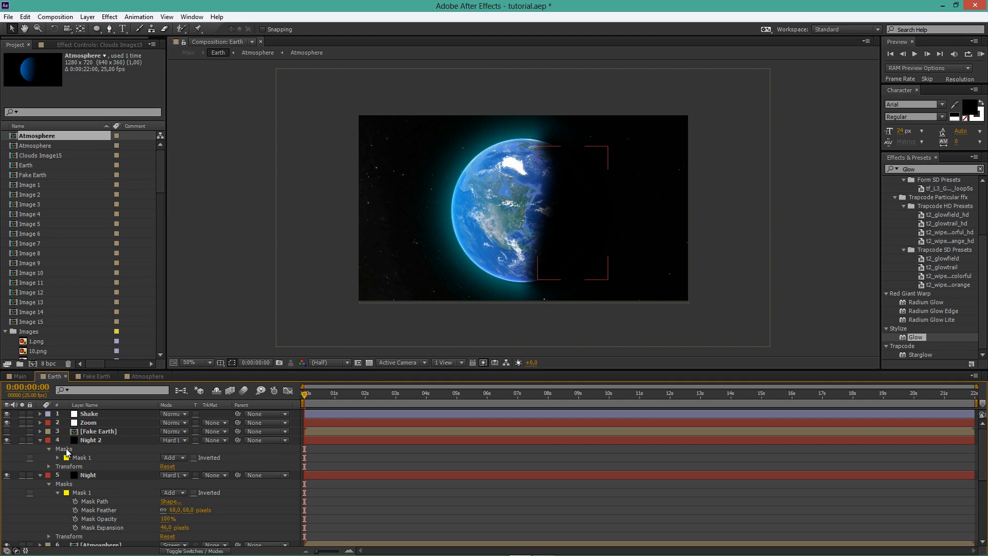
left_click(57, 458)
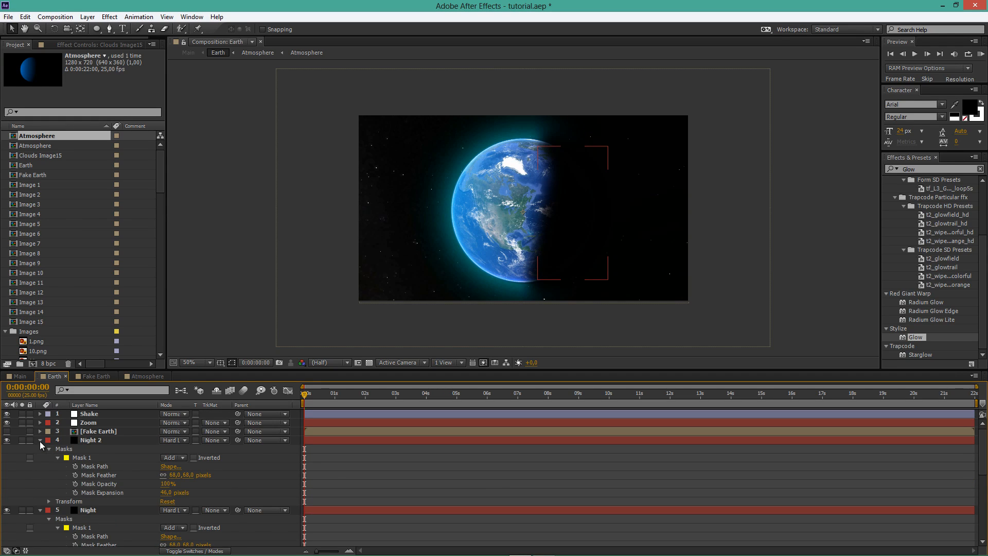
left_click(39, 441)
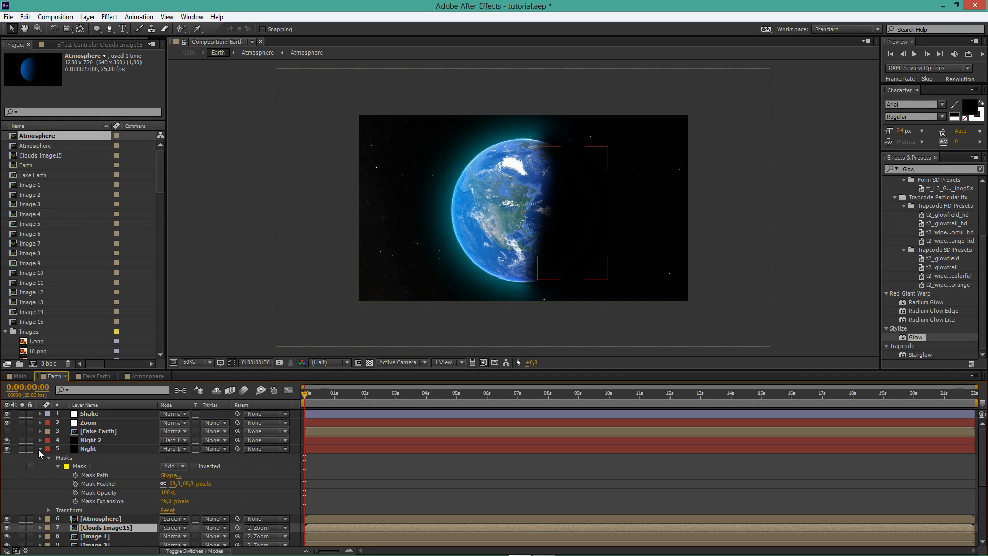
left_click(39, 449)
left_click(102, 442)
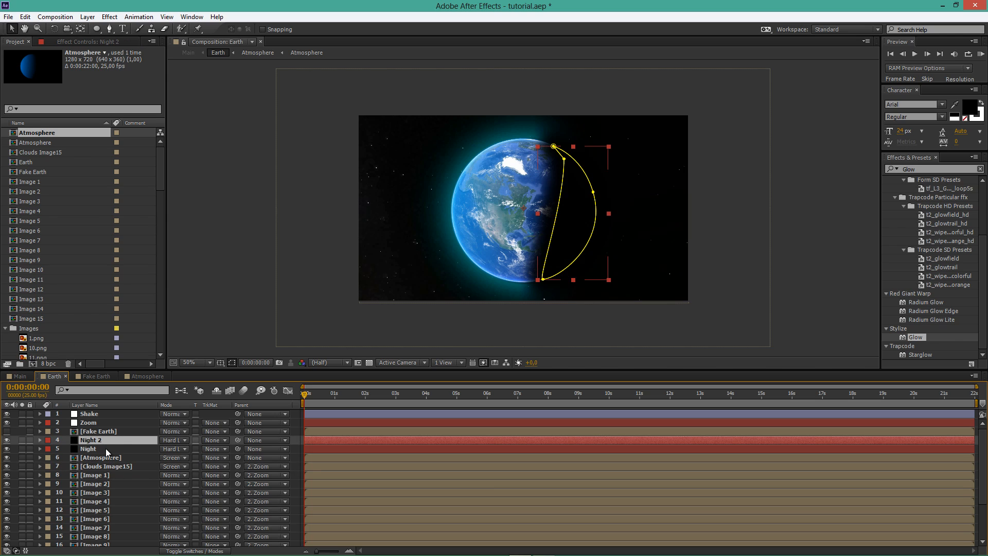
left_click(189, 316)
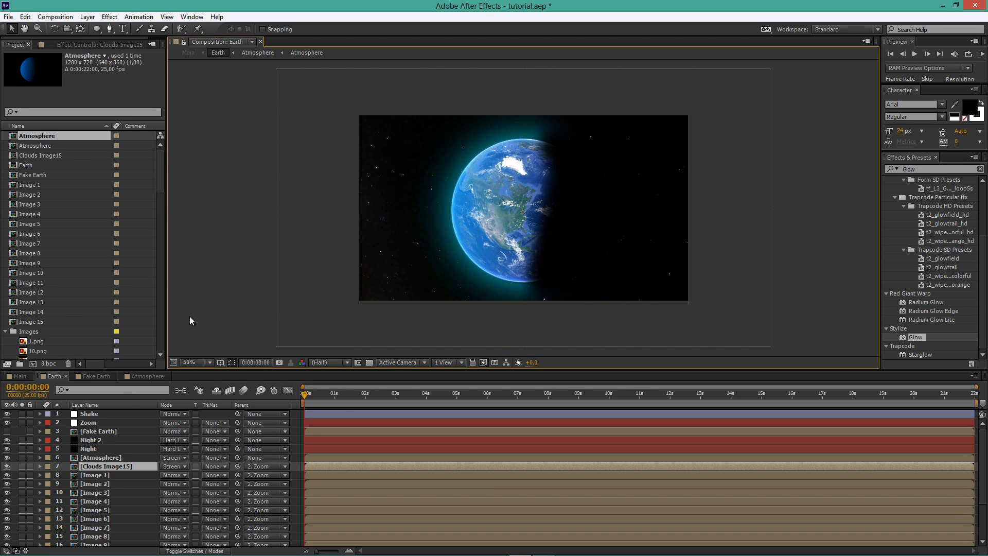
Toggle the Night 2 layer's visibility off and back on to compare the globe with one and two shadow layers.
left_click(93, 450)
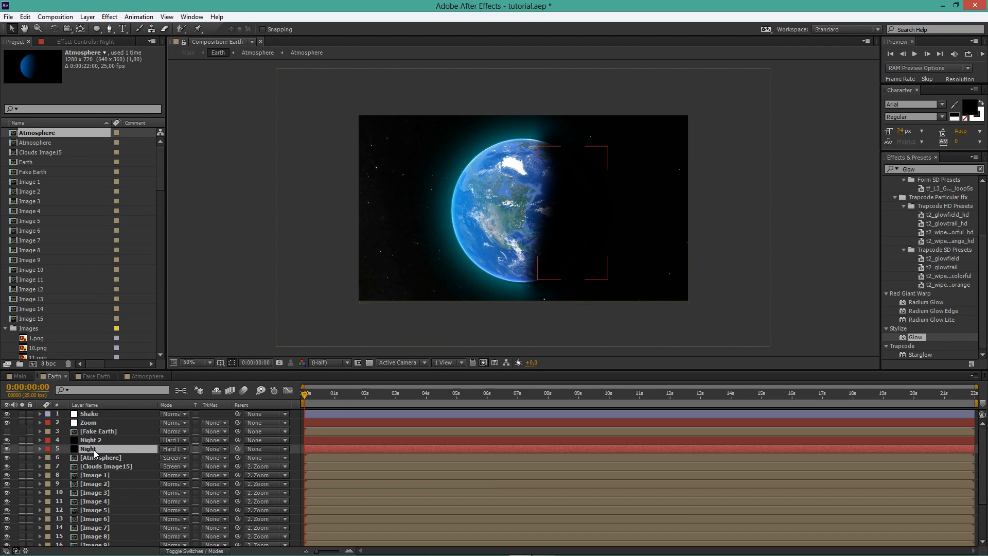
key("slash")
key("comma")
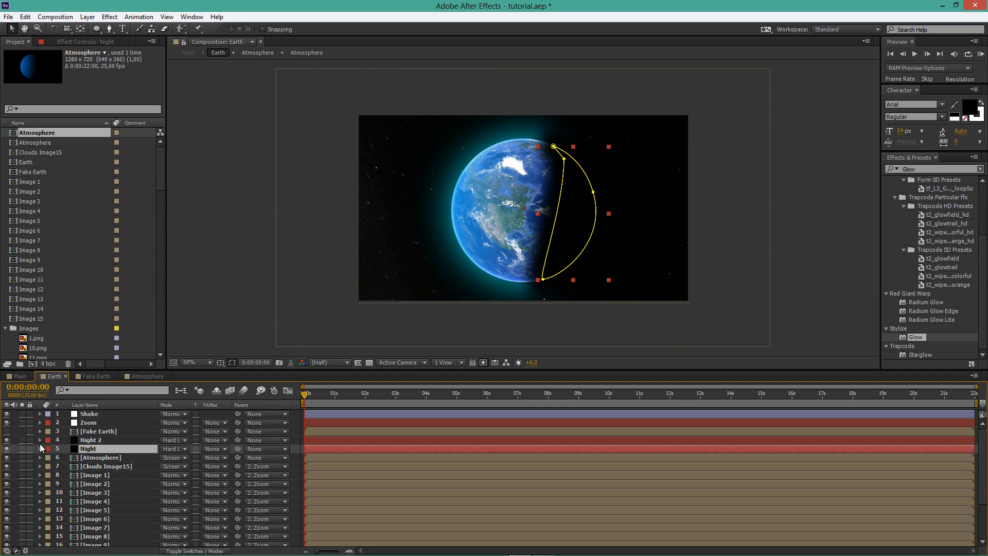
left_click(6, 440)
key("slash")
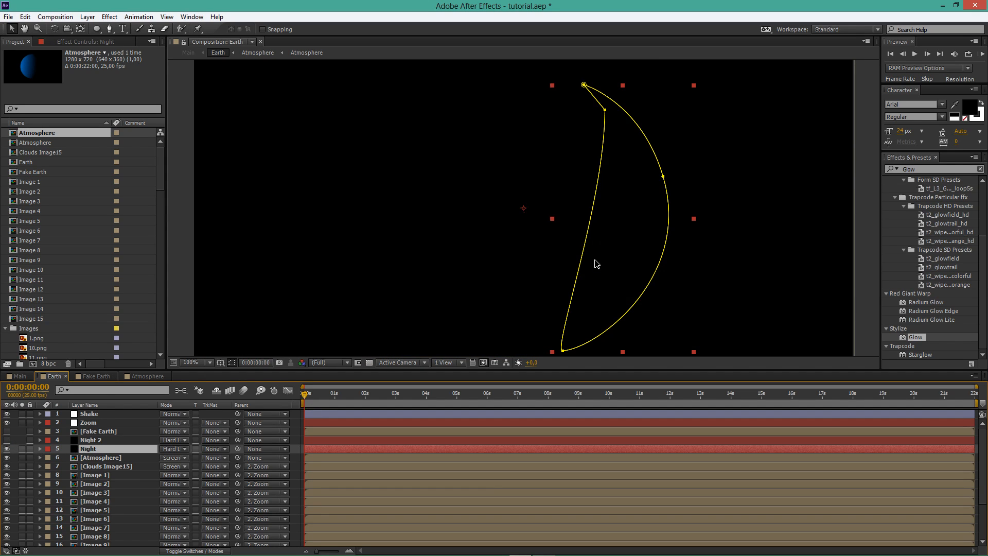
left_click(715, 298)
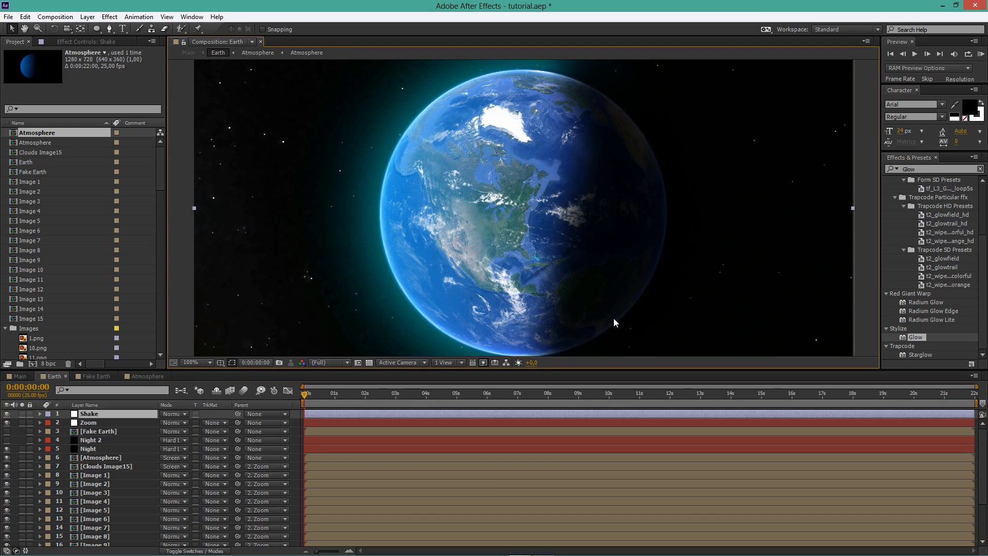
key("comma")
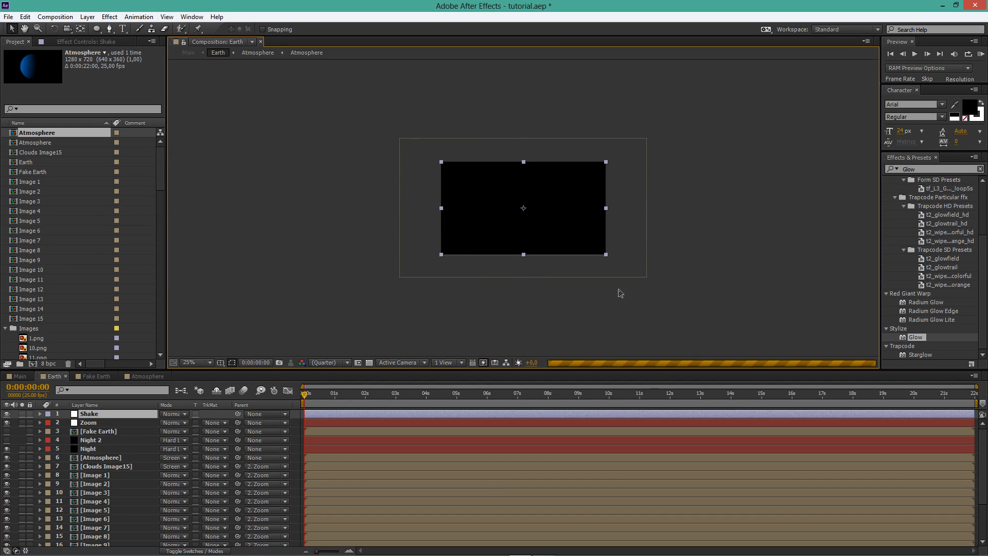
left_click(7, 440)
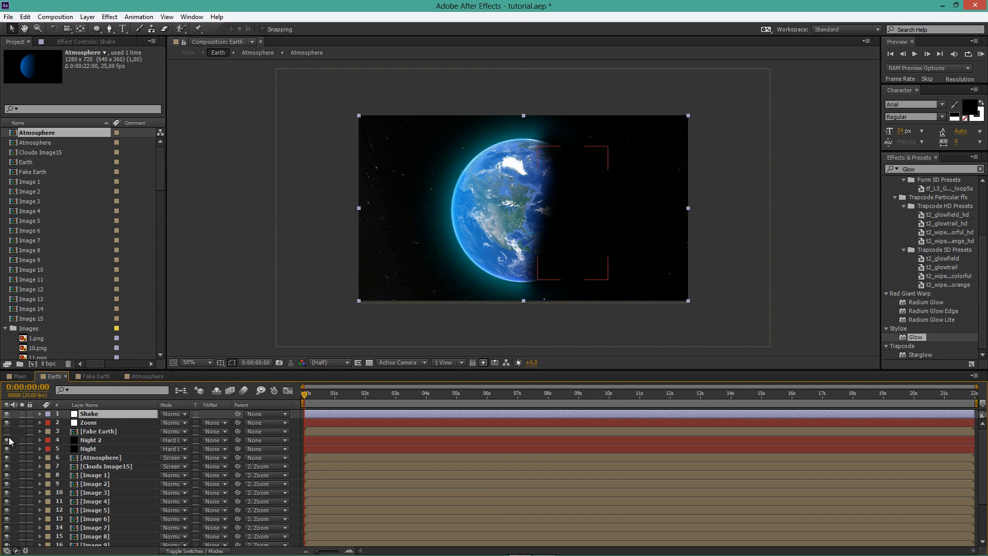
Try stretching the Night 2 layer slightly taller and nudging it upward over the globe's dark side.
left_click(91, 440)
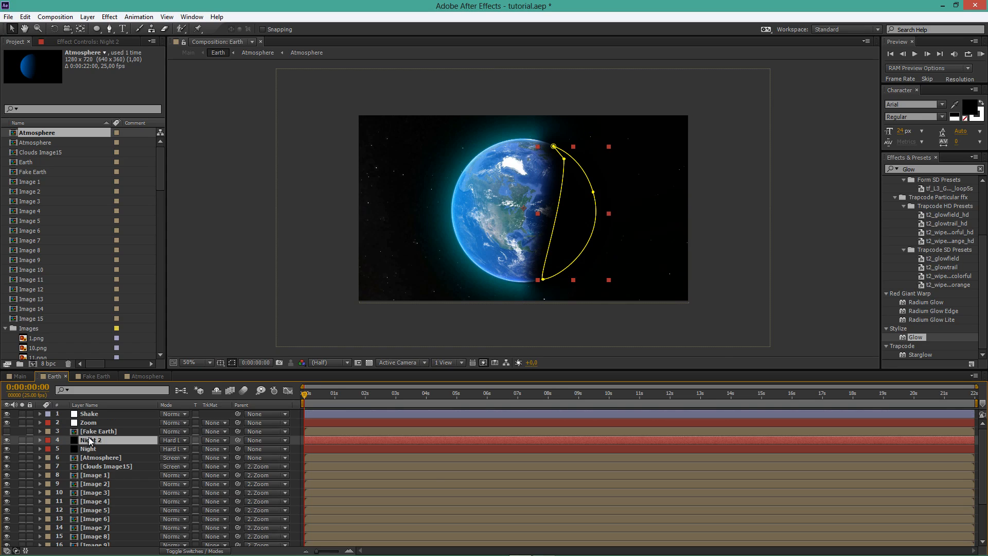
left_click_drag(573, 145, 573, 144)
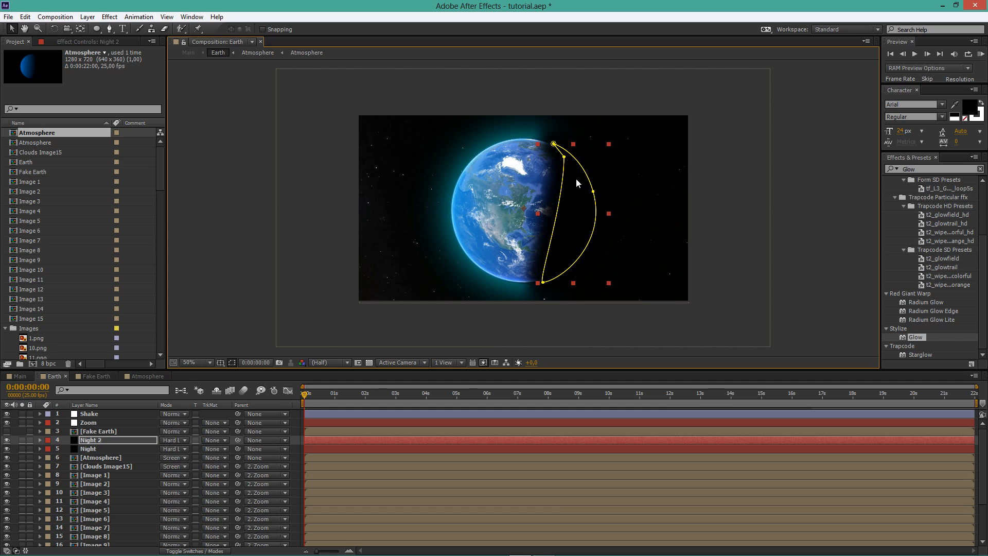
key("Up")
key("Up")
key("Up")
key("Up")
key("Up")
key("Up")
key("Up")
key("Up")
key("Up")
key("Up")
key("Up")
key("Up")
key("Up")
key("Up")
key("Up")
key("Up")
key("Up")
key("Up")
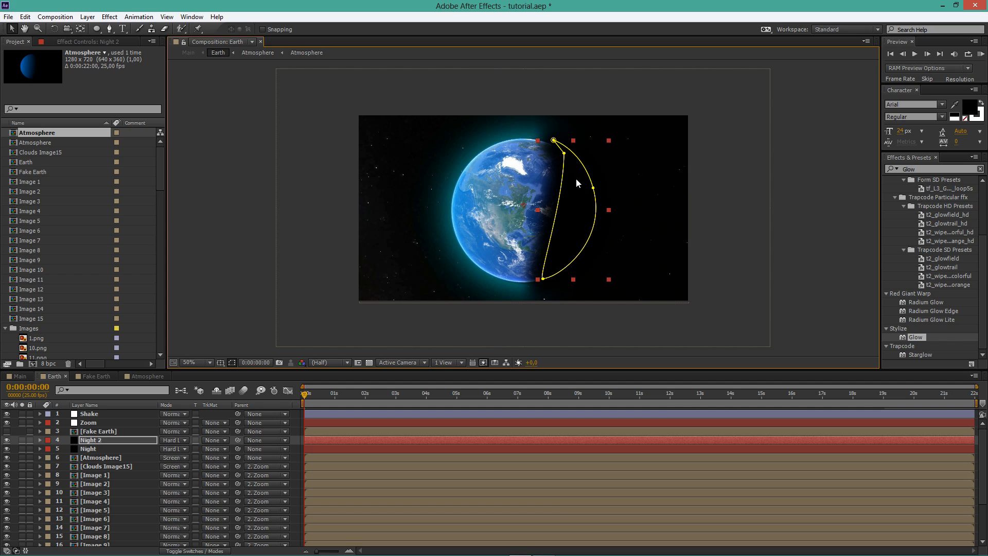
key("Down")
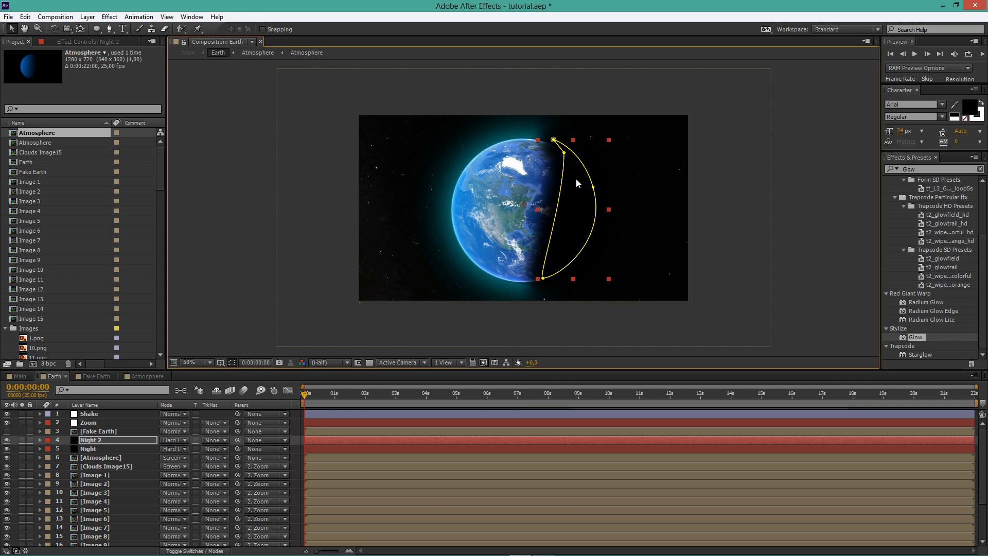
Try making the Night 2 layer a little taller again and nudging it to the right.
left_click_drag(573, 281, 574, 283)
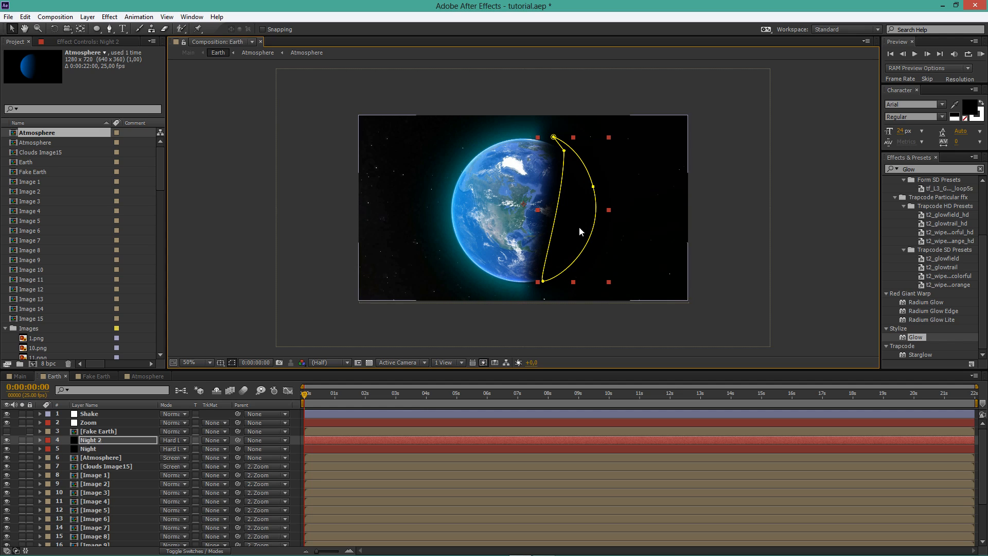
key("Right")
key("Right")
key("Right")
key("Right")
key("Right")
key("Right")
key("Right")
key("Right")
key("Right")
key("Right")
key("Right")
key("Right")
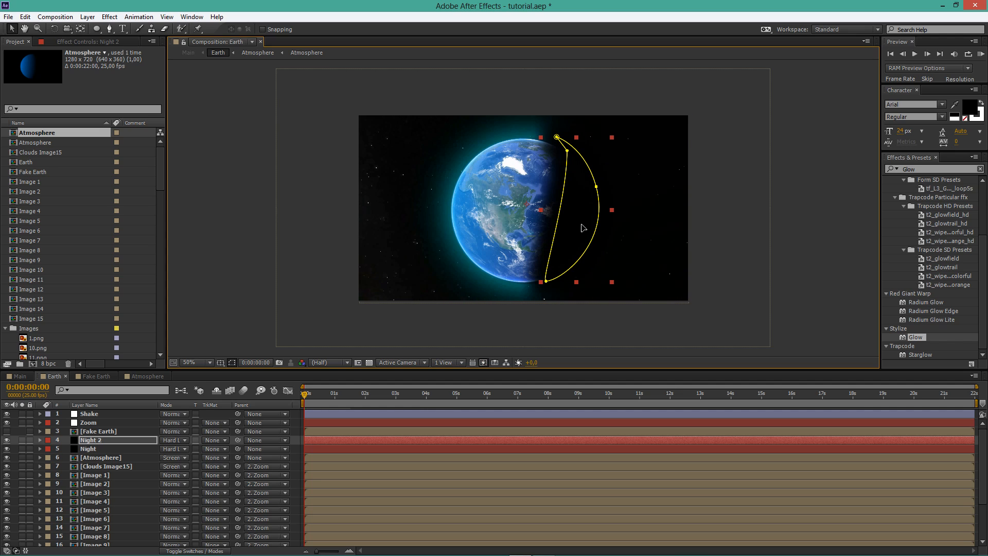
Try moving the Night 2 layer freely, then undo its scaling and position changes.
mouse_move(584, 230)
left_mouse_down()
mouse_move(586, 247)
mouse_move(579, 226)
left_mouse_up()
key("ctrl+z")
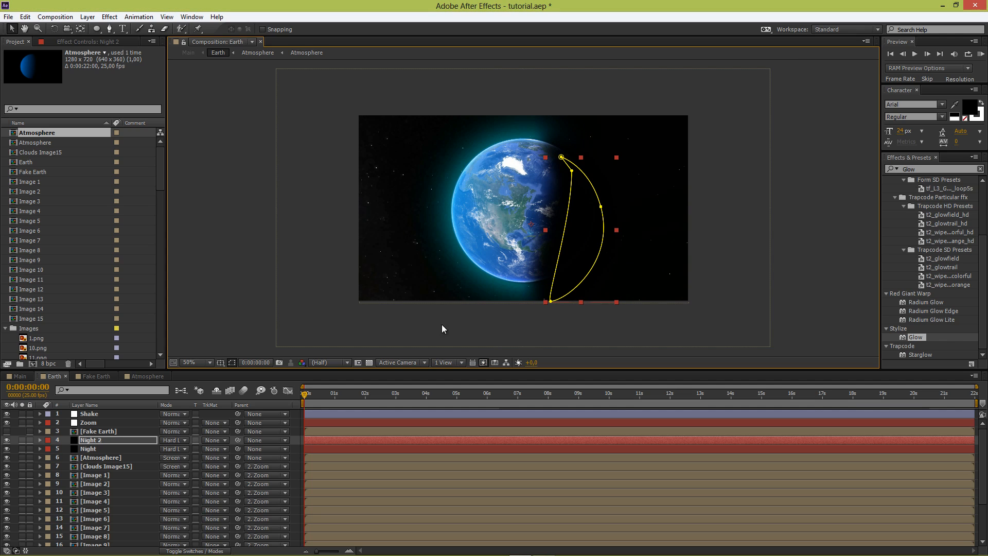
left_click(110, 436)
key("ctrl+z")
Move the Night 2 and Night layers together beneath the Atmosphere layer.
left_click(104, 441)
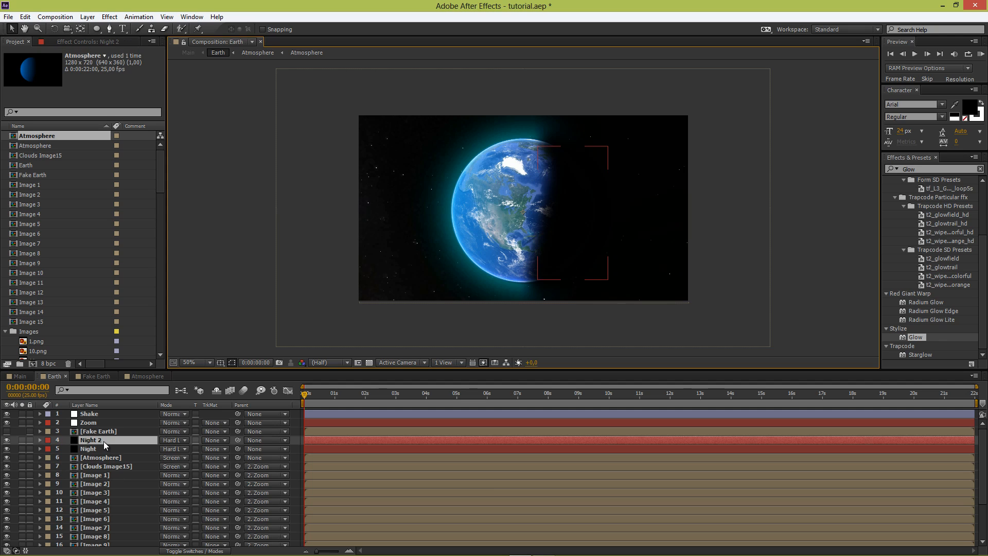
left_click(104, 448, "shift")
left_click_drag(104, 448, 100, 459)
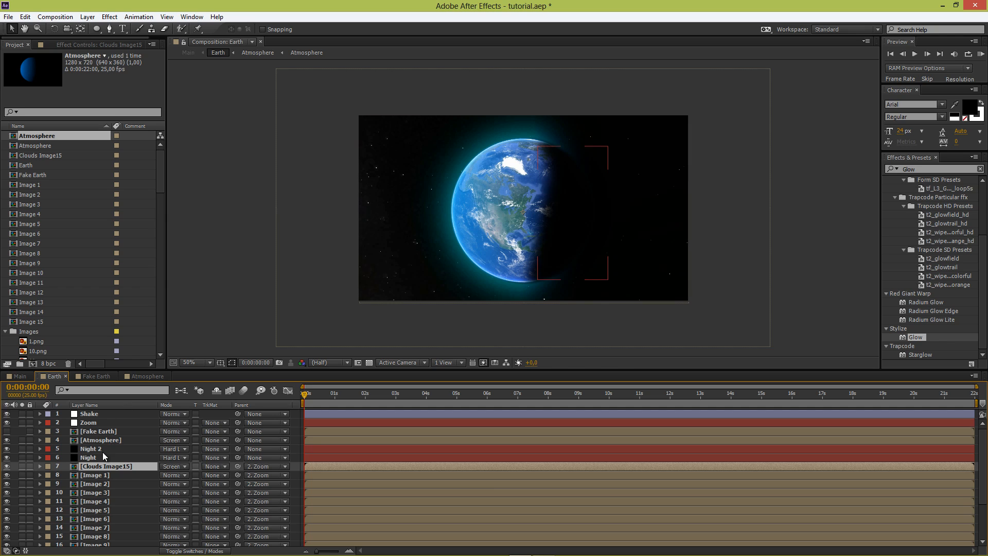
Move the Night 2 and Night layers together above the Atmosphere layer in the Earth composition.
left_click(101, 456)
left_click(100, 465)
left_click(100, 457)
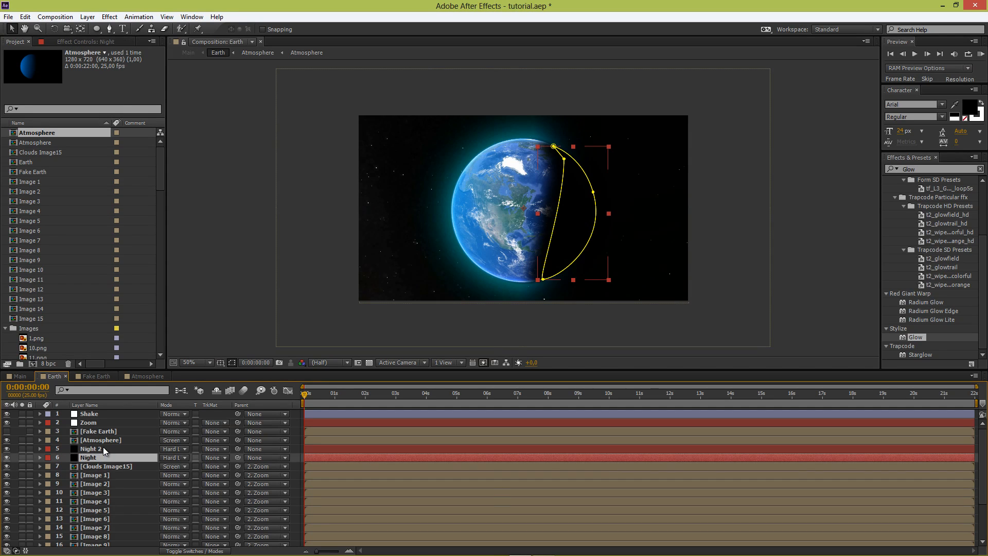
left_click(103, 449, "shift")
left_click_drag(103, 450, 103, 438)
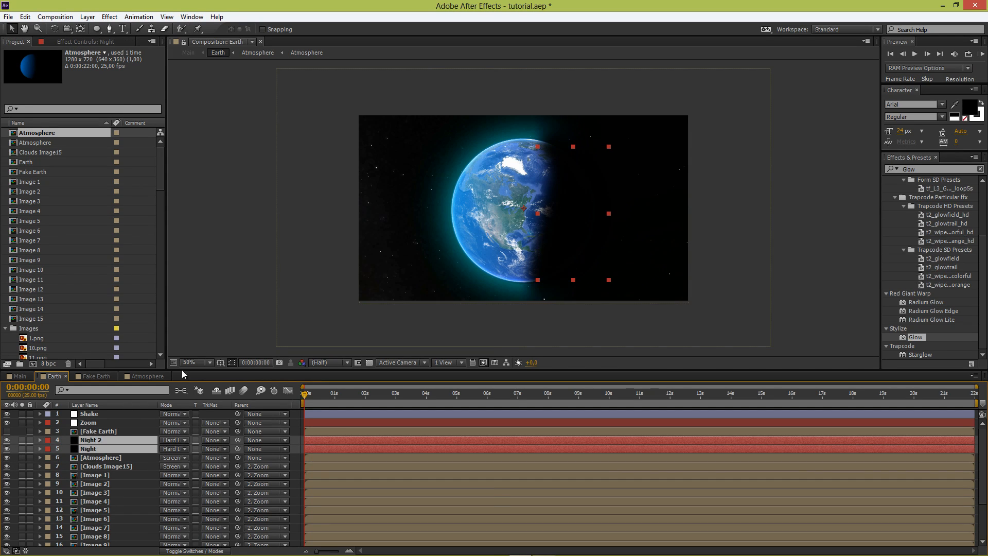
left_click(545, 171)
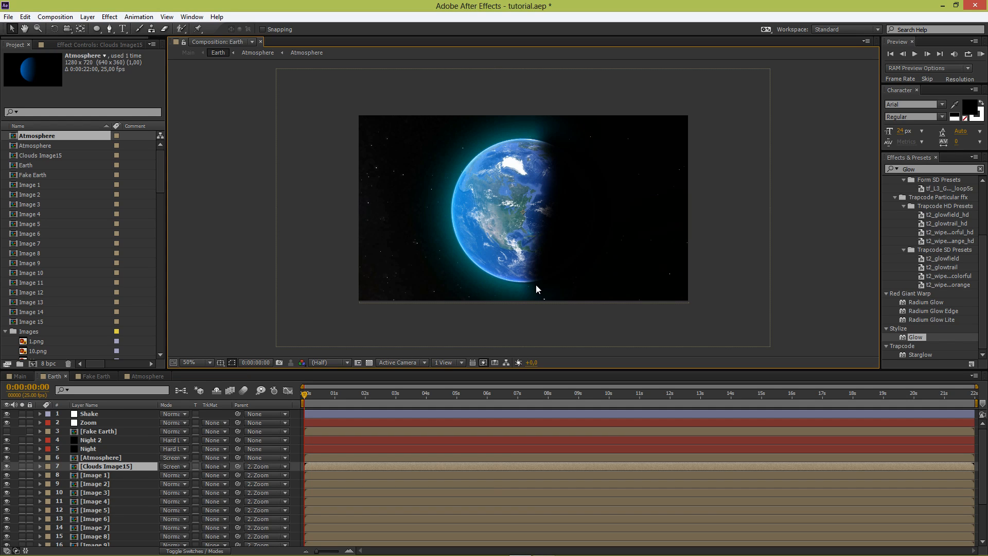
Copy the Royal Blue Solid 2 layer from the innermost Atmosphere composition into the Earth composition, above Night 2.
left_click(107, 458)
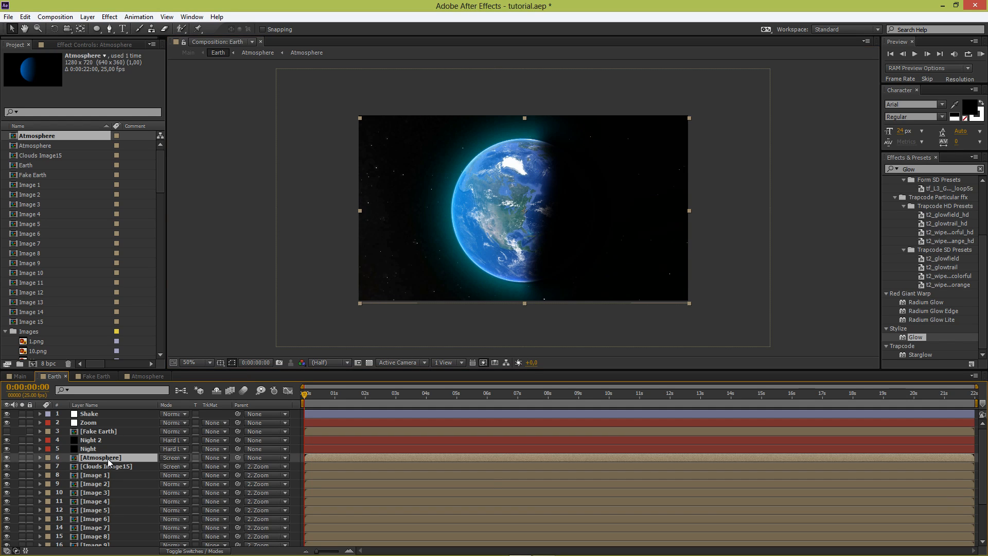
left_click(147, 376)
double_click(121, 414)
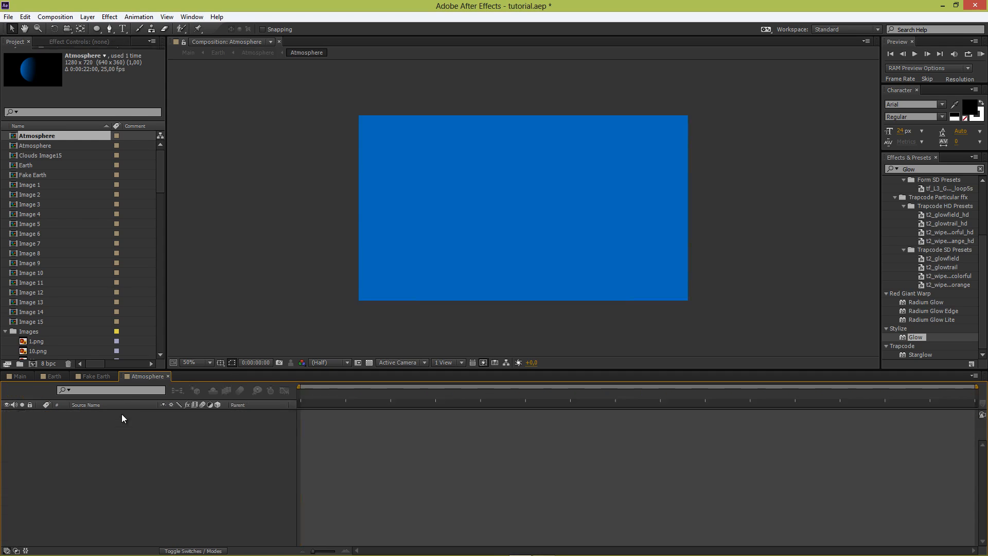
left_click(132, 410)
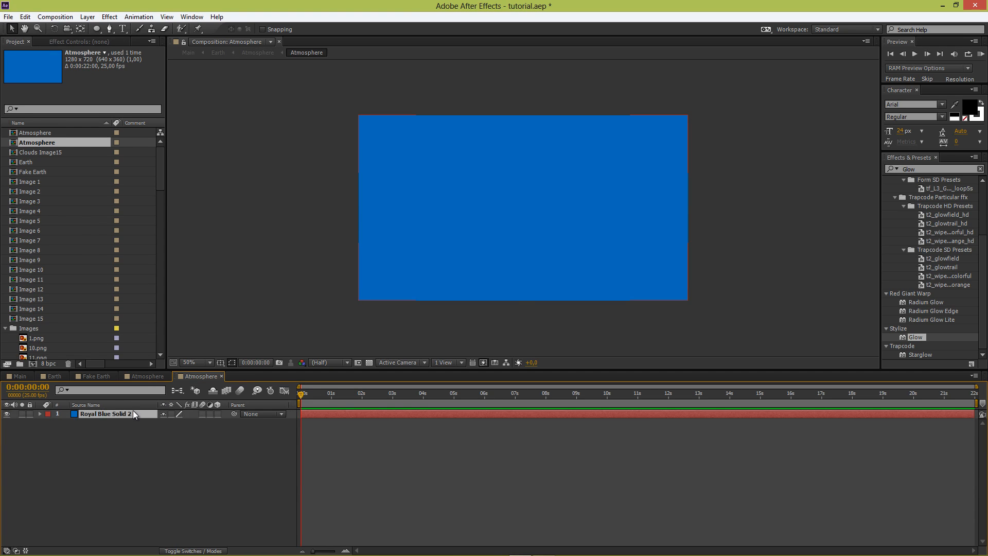
left_click(56, 377)
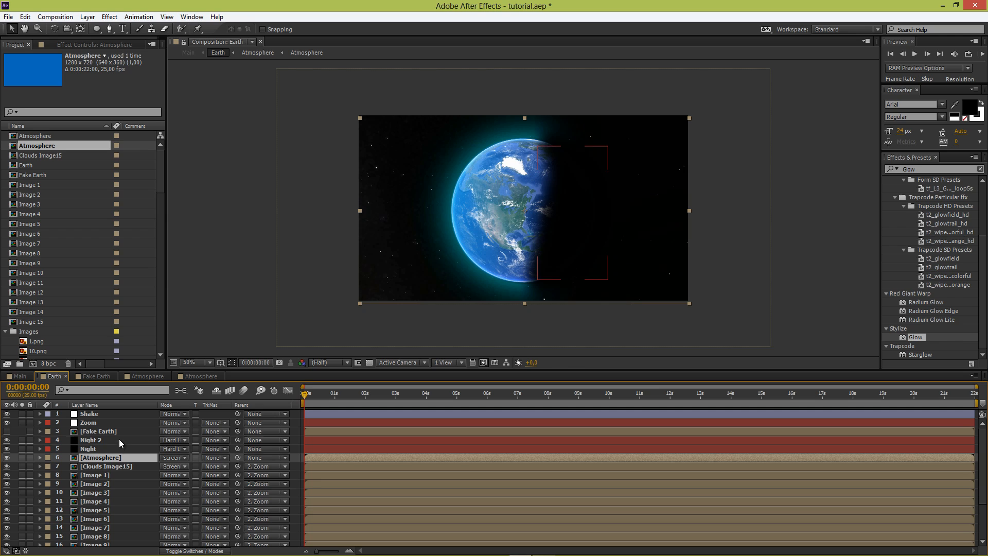
left_click(119, 440)
key("ctrl+v")
Pre-compose the pasted Royal Blue Solid 2 layer as Atmosphere 2, leaving all attributes in Earth.
right_click(101, 444)
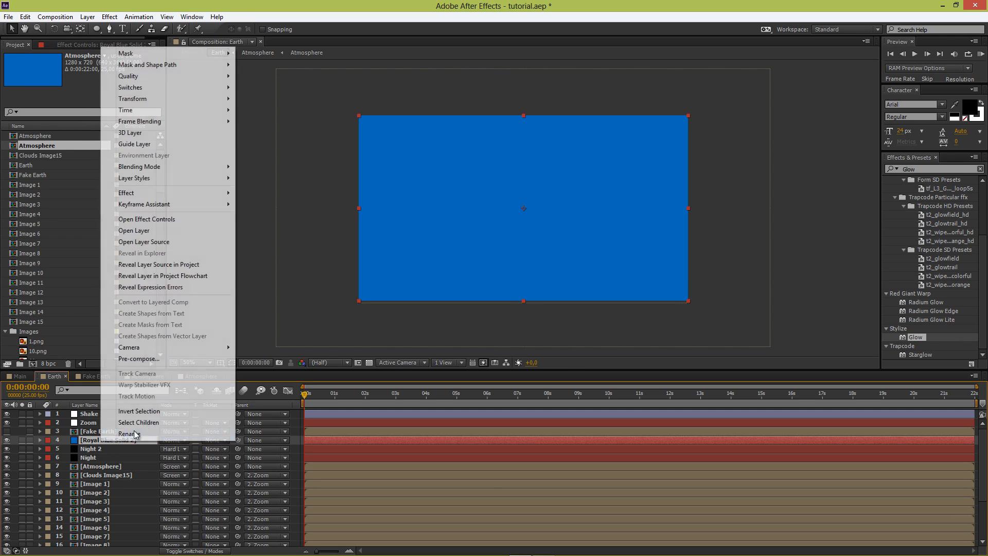
left_click(171, 354)
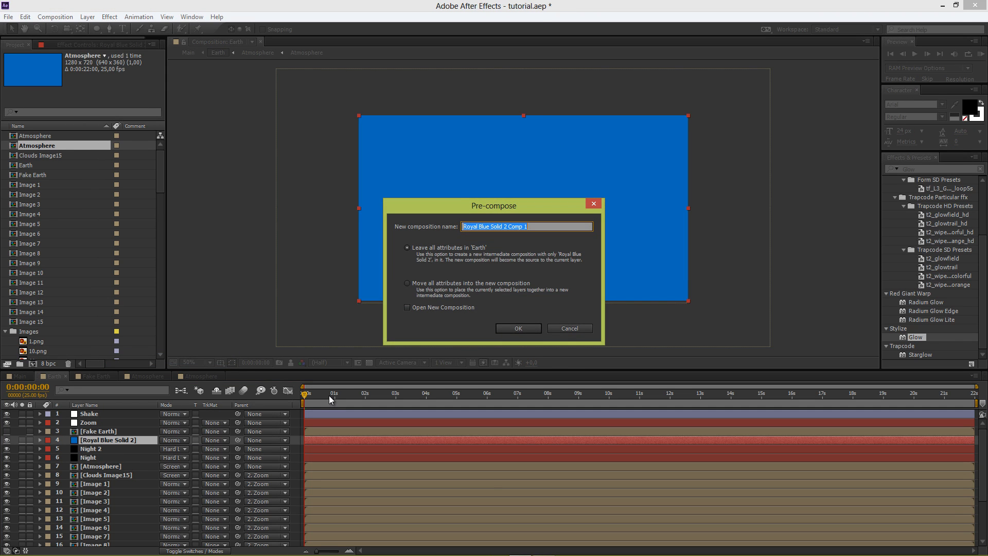
type("Atmosphere 2")
key("ctrl+a")
left_click(529, 327)
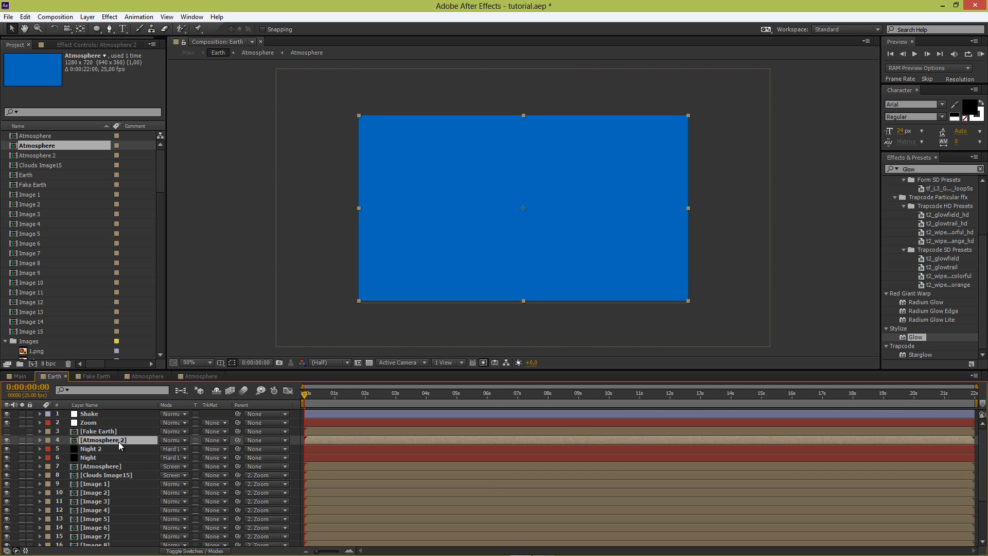
Open the Atmosphere 2 composition and pre-compose its blue solid into a nested composition named Atmosphere 2.
double_click(118, 441)
left_click(111, 412)
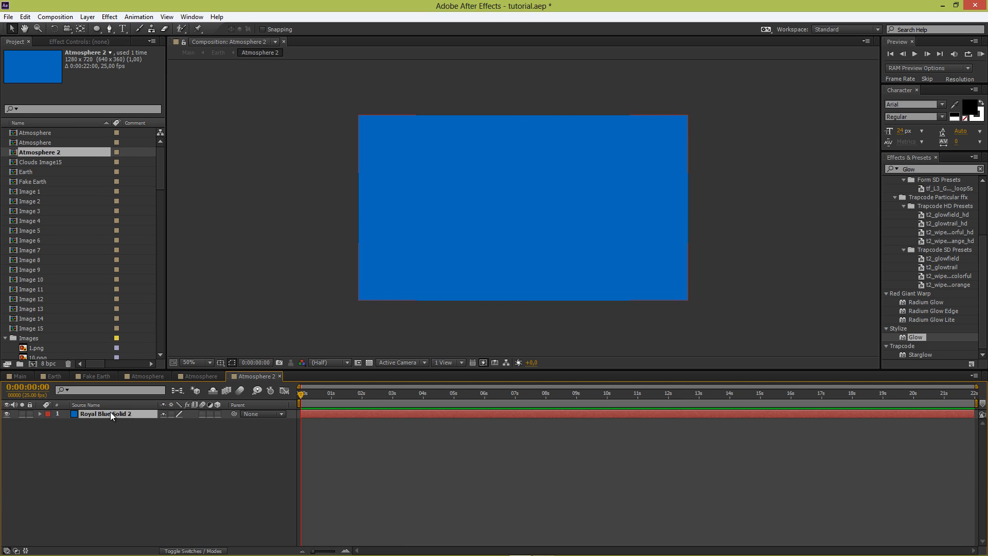
right_click(116, 414)
left_click(149, 330)
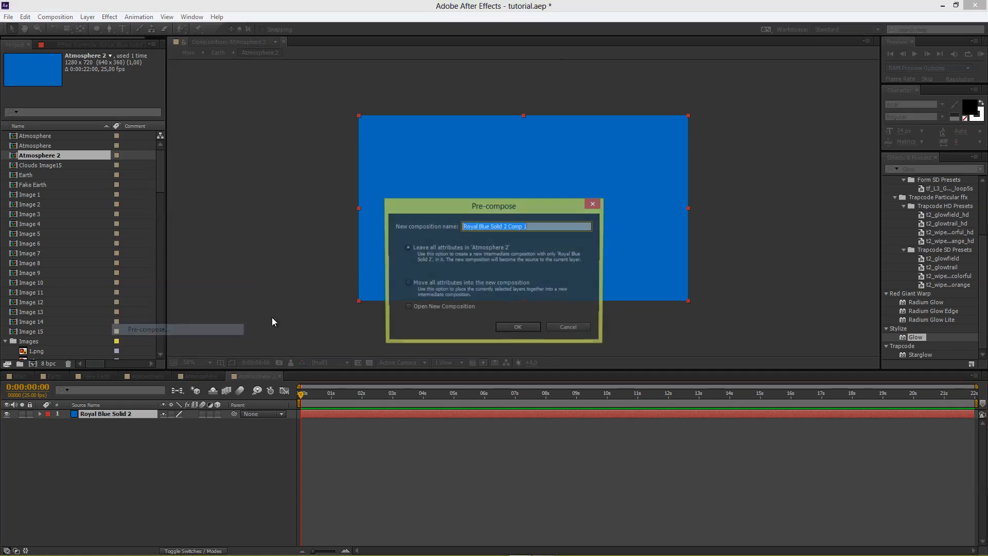
left_click(518, 328)
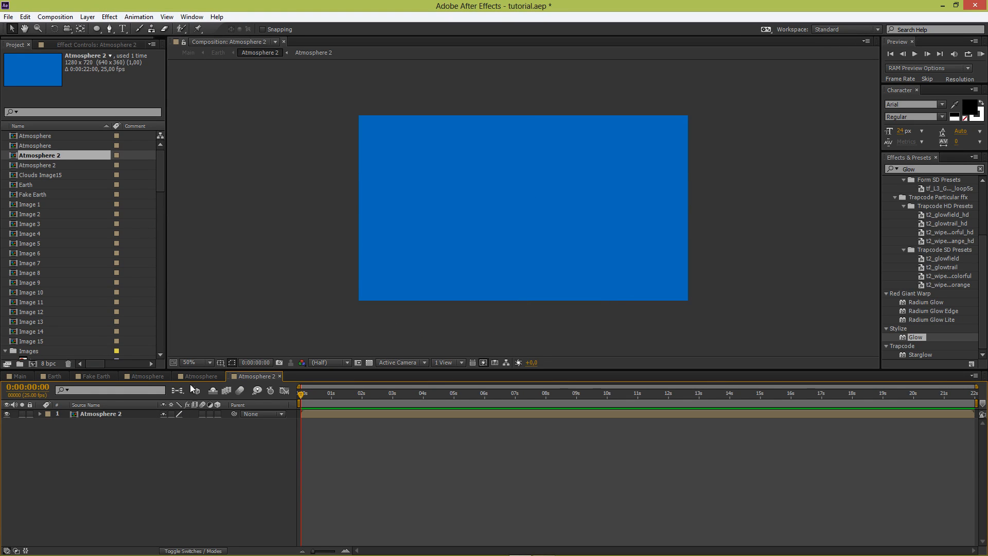
Copy the CC Sphere, Bulge and Fast Blur effects from the Atmosphere layer onto the nested Atmosphere 2 layer.
left_click(148, 376)
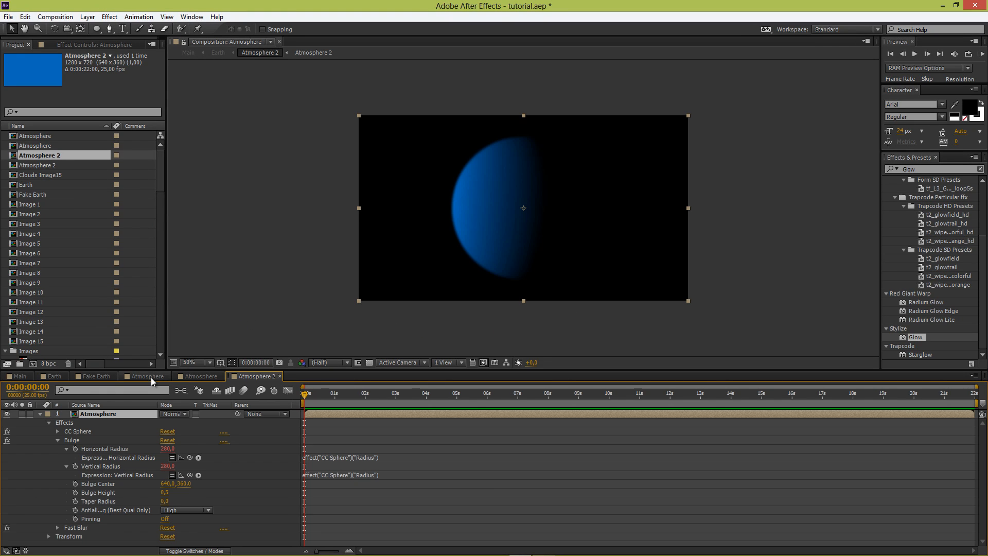
left_click(92, 45)
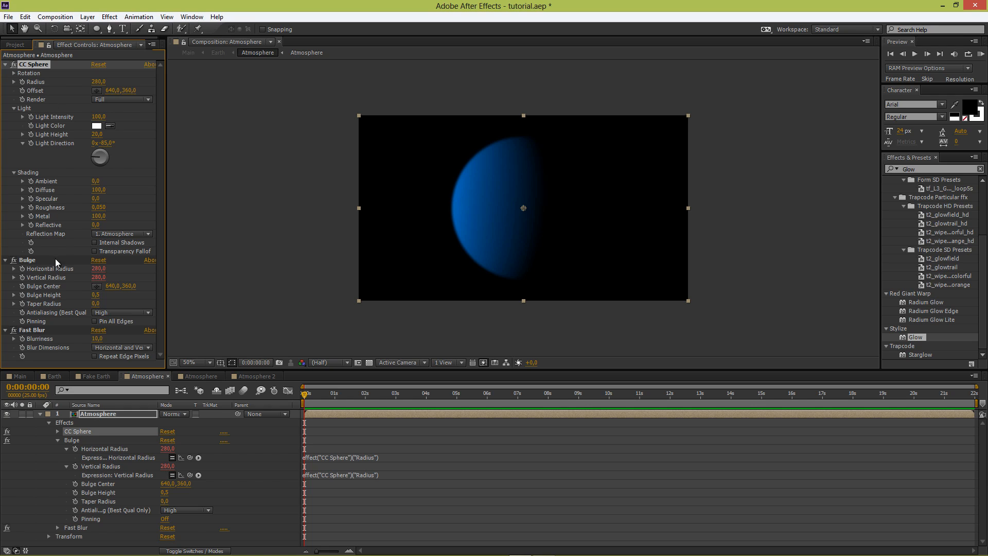
left_click(41, 331, "shift")
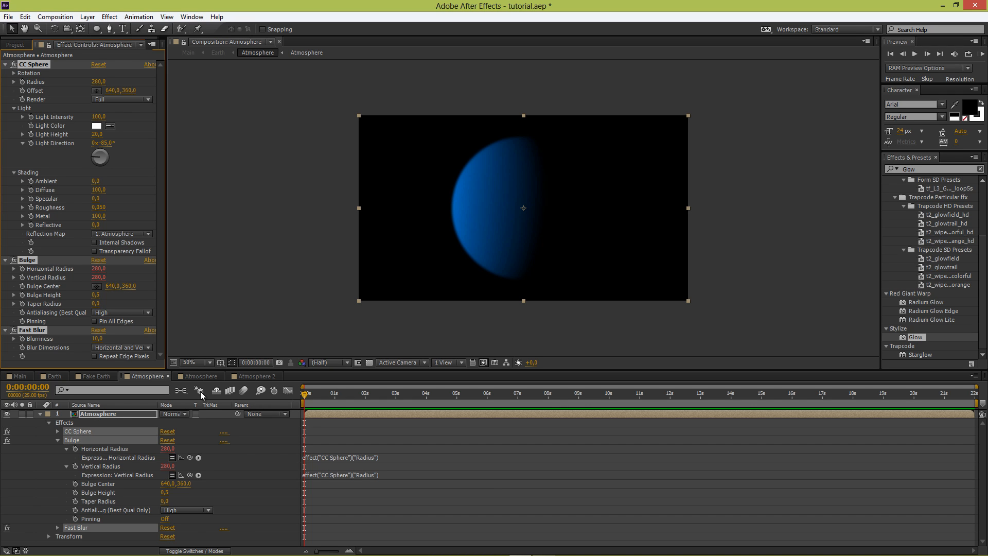
left_click(256, 377)
left_click(106, 434)
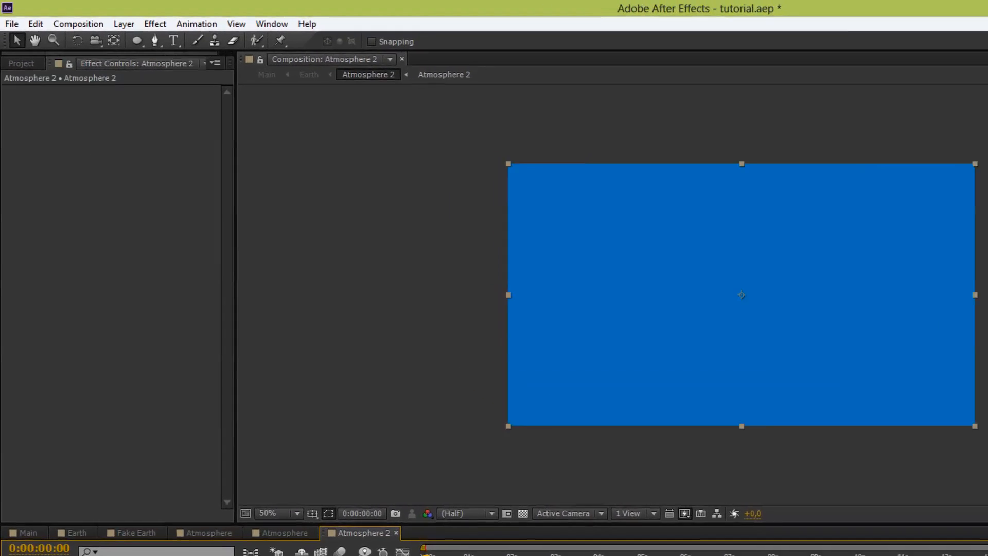
key("ctrl+v")
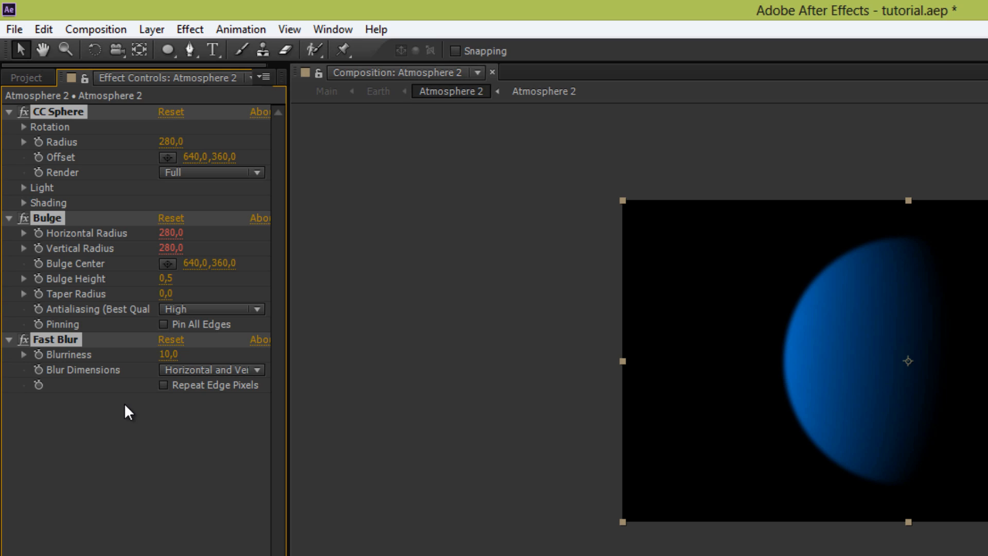
left_click(124, 403)
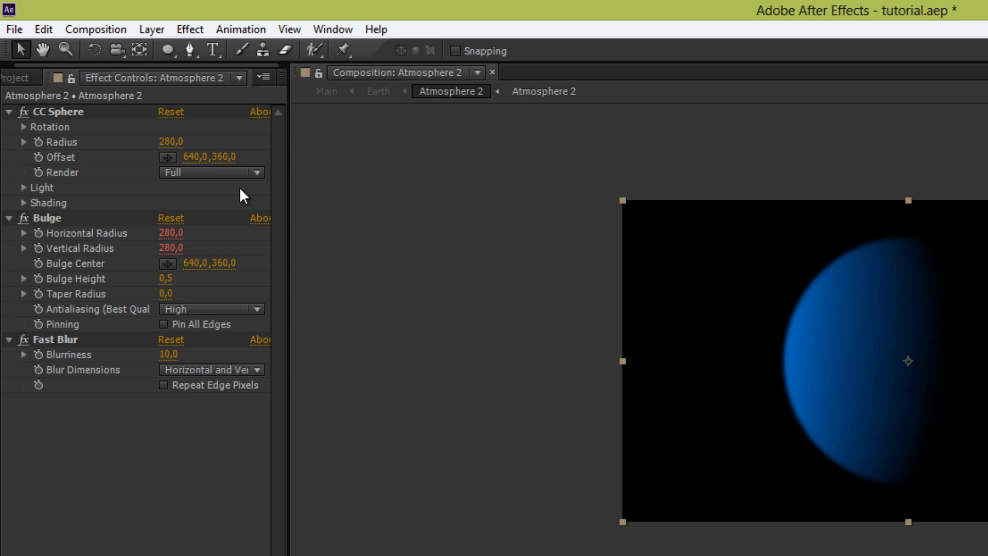
Adjust the CC Sphere Light Height on the Atmosphere 2 layer, trying -60 and settling on -44.
left_click(23, 188)
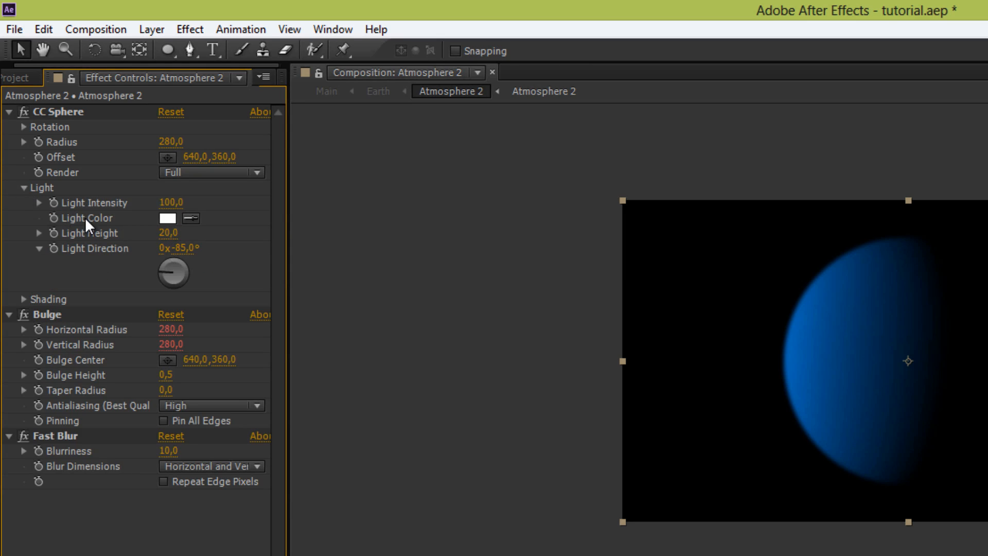
left_click(165, 235)
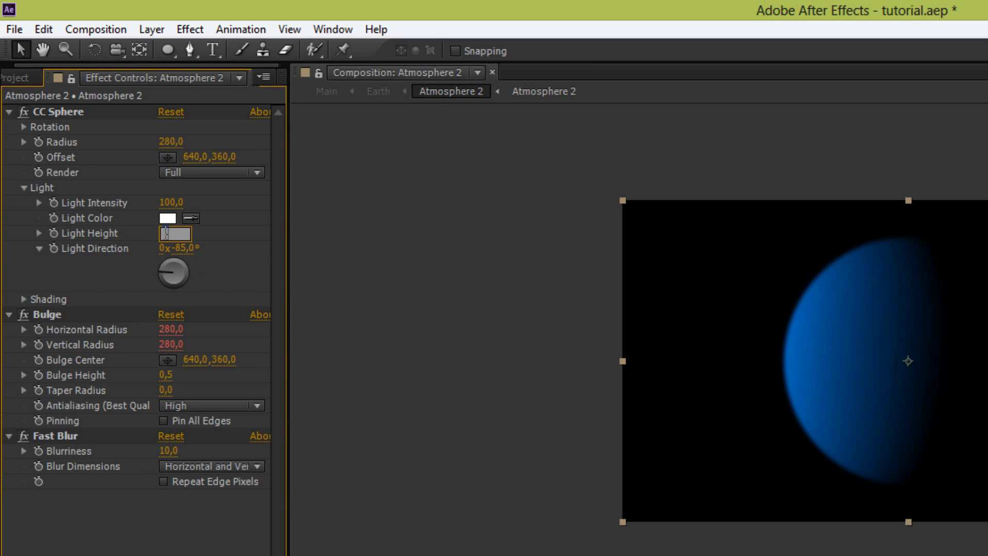
type("-60")
key("Return")
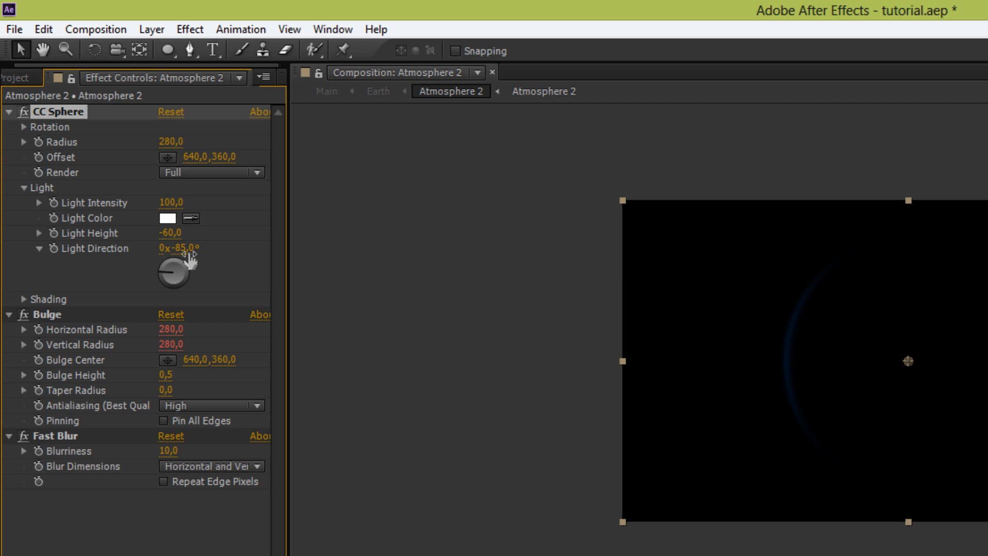
left_click_drag(173, 232, 149, 222)
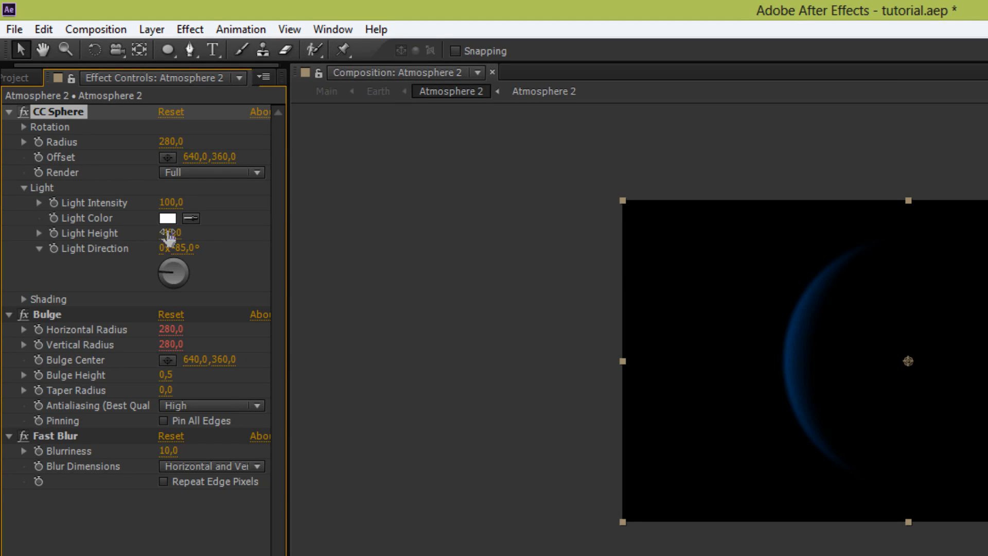
left_click(169, 234)
type("-60")
key("Return")
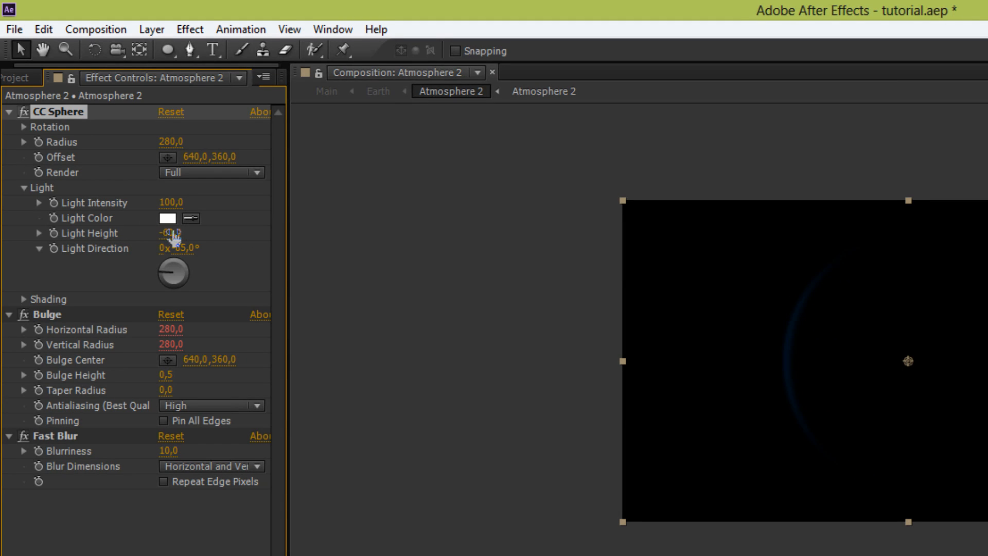
left_click_drag(174, 238, 190, 240)
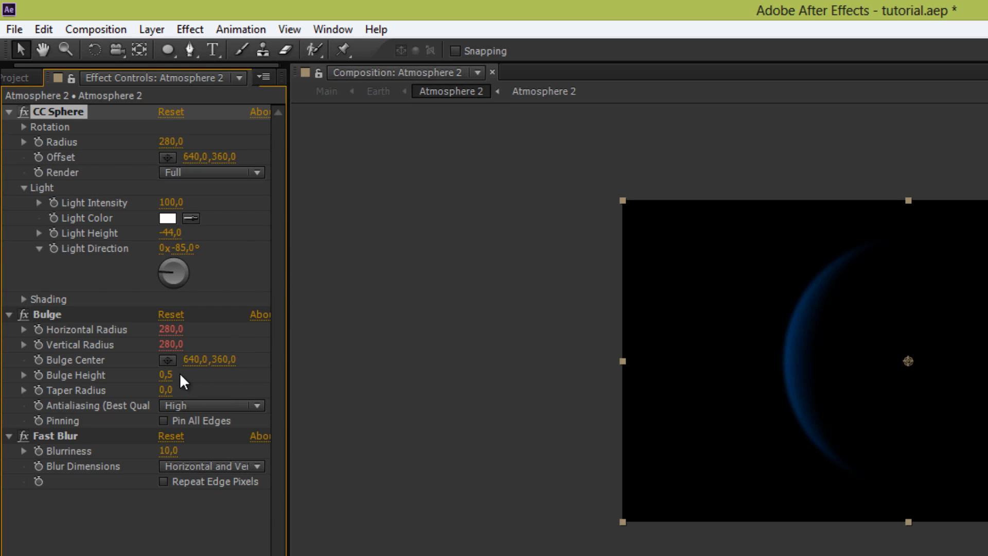
Set the CC Sphere Light Direction on the Atmosphere 2 layer to 85°.
left_click(193, 252)
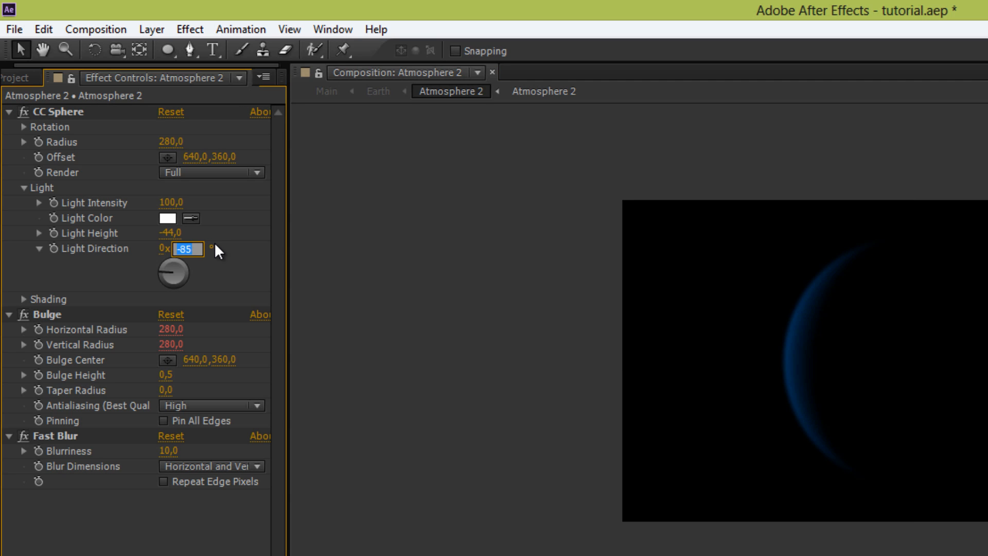
type("85")
key("Return")
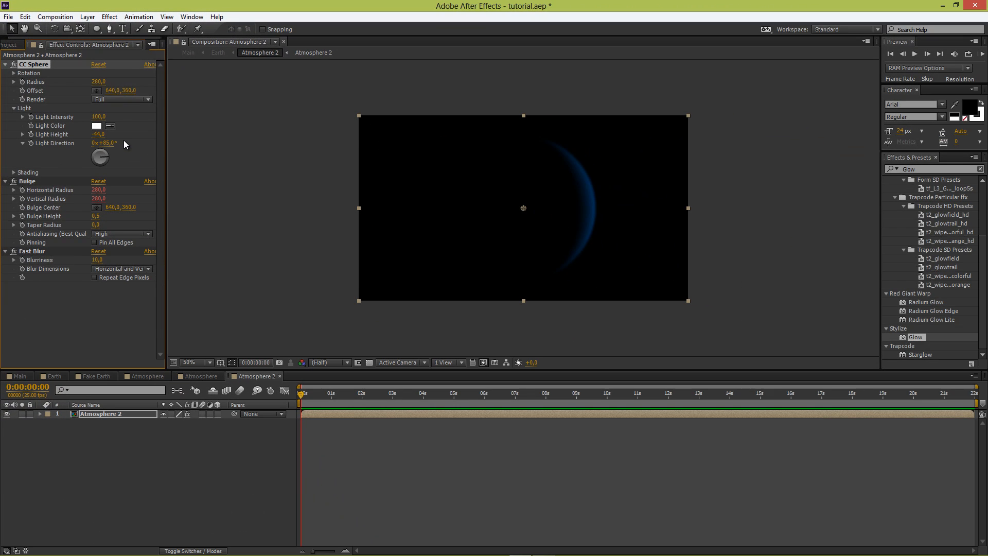
Set the Atmosphere 2 layer's blending mode to Screen in the Earth composition and nudge it towards the globe's dark edge.
left_click(54, 376)
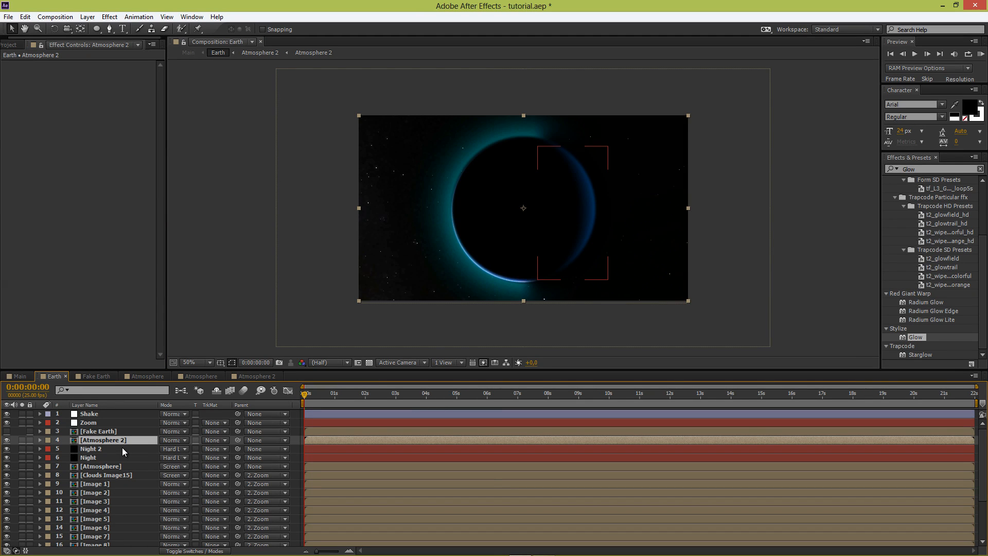
left_click(184, 442)
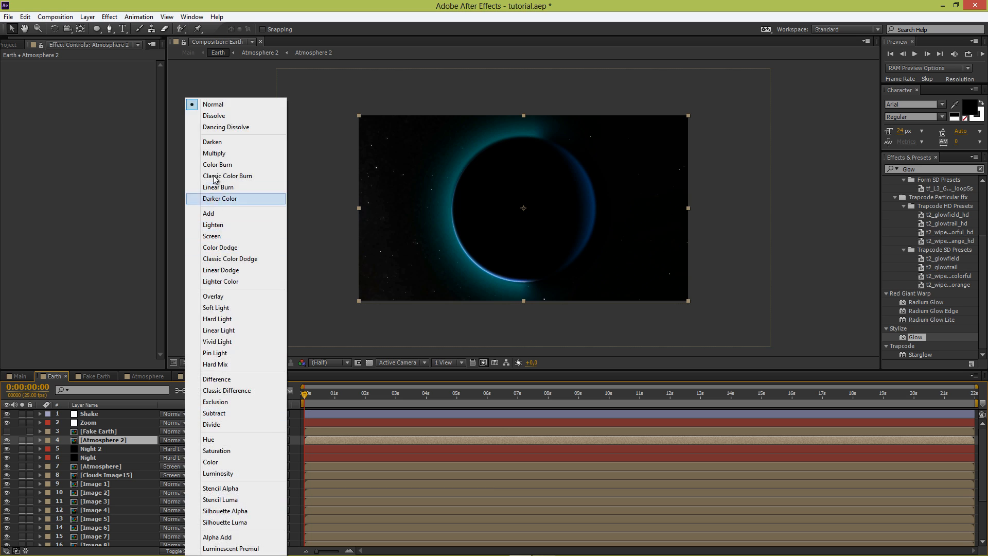
left_click(222, 236)
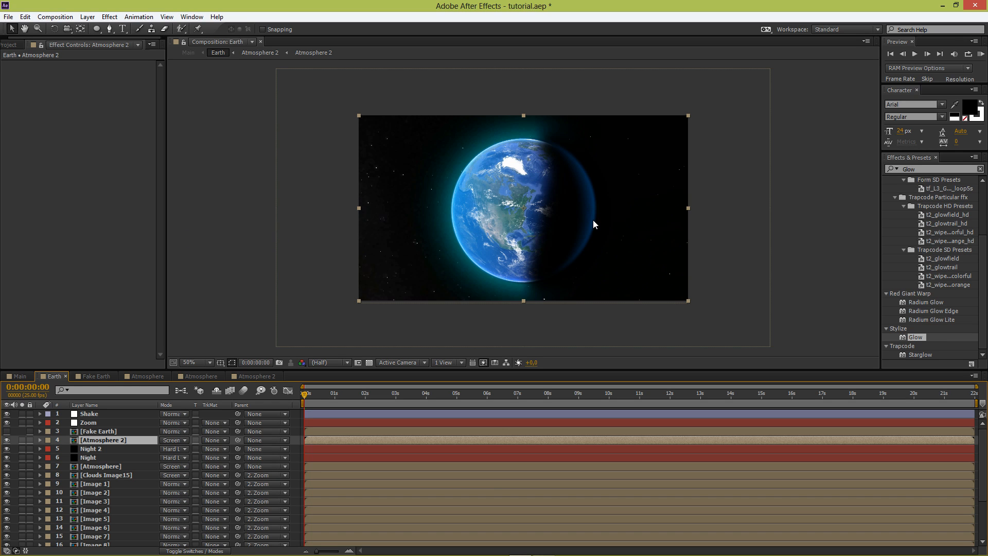
mouse_move(593, 222)
left_mouse_down()
mouse_move(603, 224)
mouse_move(594, 224)
left_mouse_up()
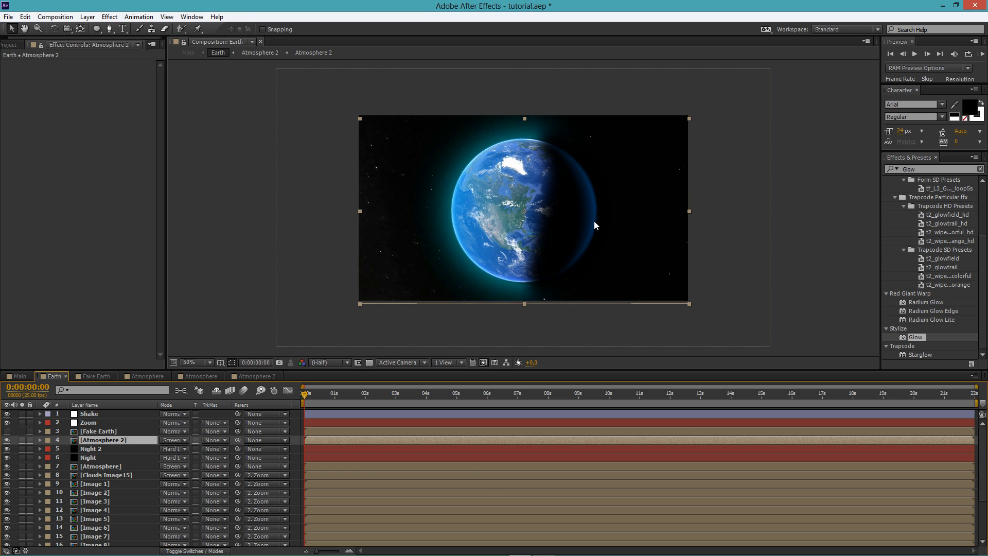
Increase Atmosphere 2's CC Sphere Radius to 323 and shift its layer left in Earth to fit the globe's dark edge.
left_click(258, 376)
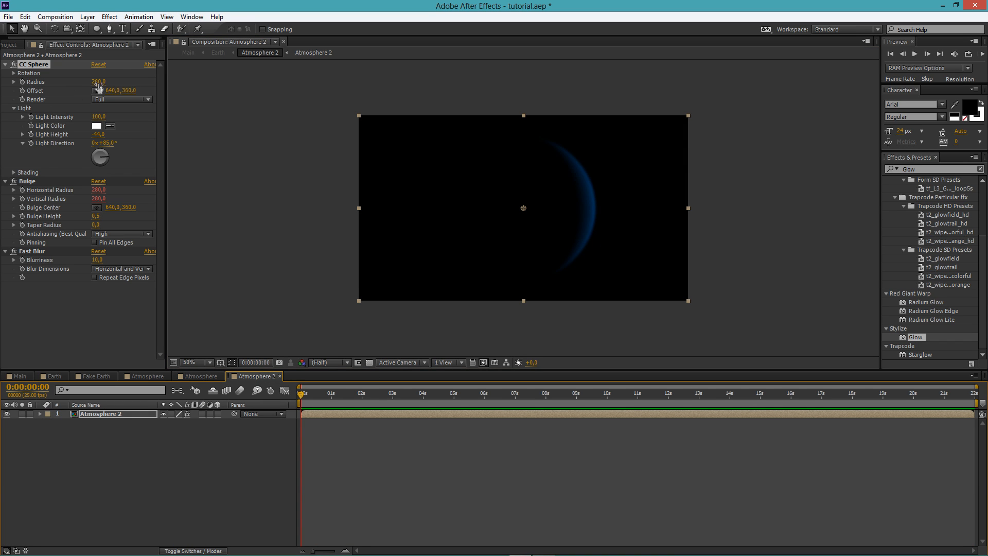
left_click_drag(99, 87, 120, 82)
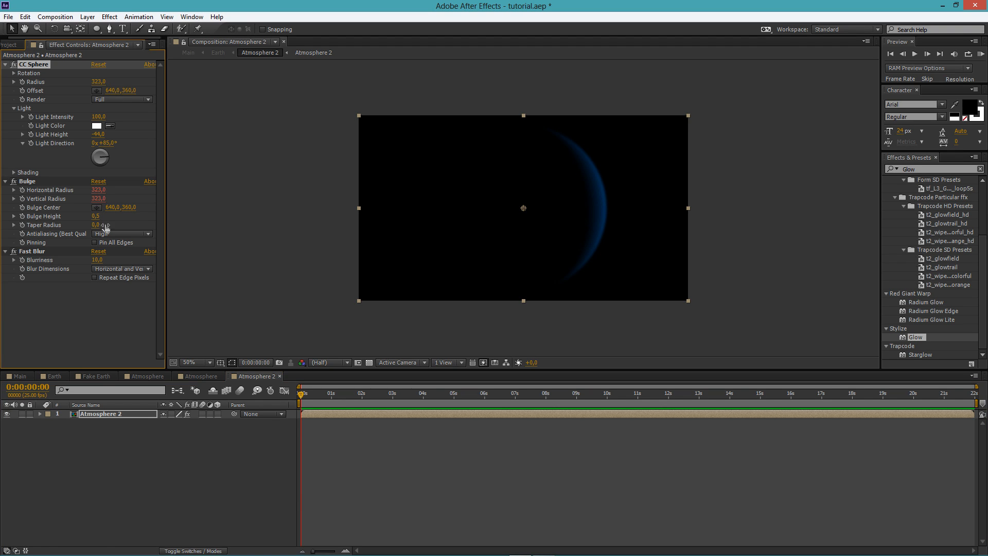
left_click(58, 376)
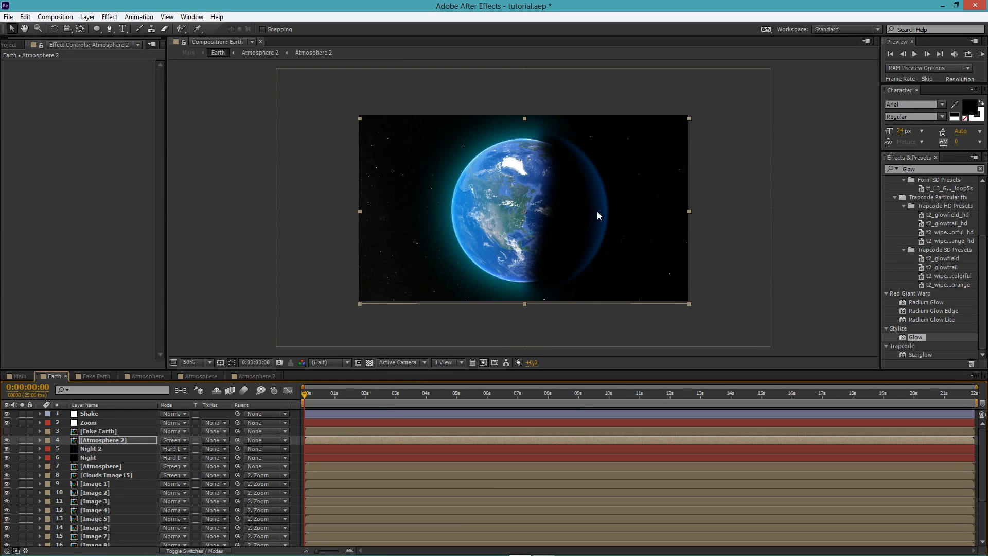
left_click_drag(597, 211, 586, 211)
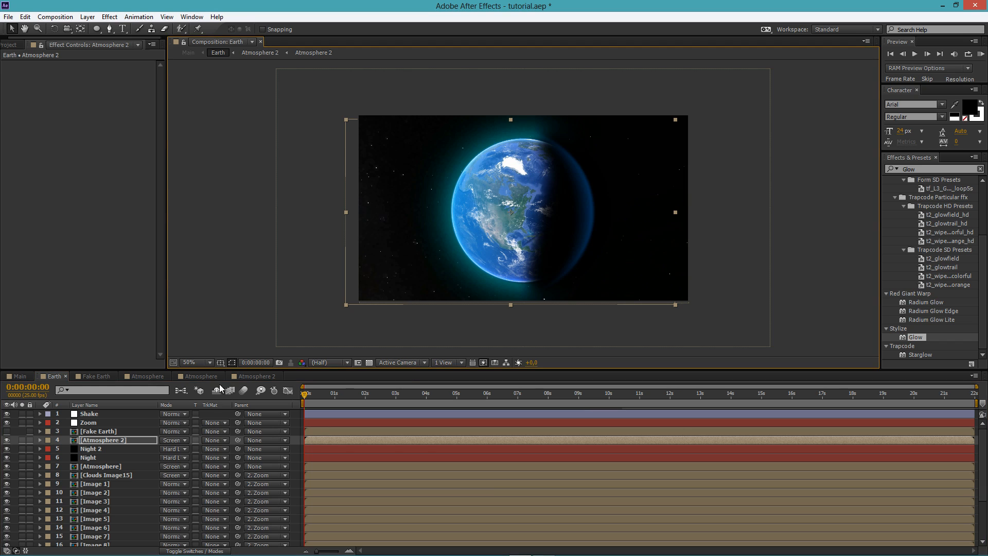
Undo the last CC Sphere Radius increase on the layer inside the Atmosphere 2 composition.
left_click(250, 377)
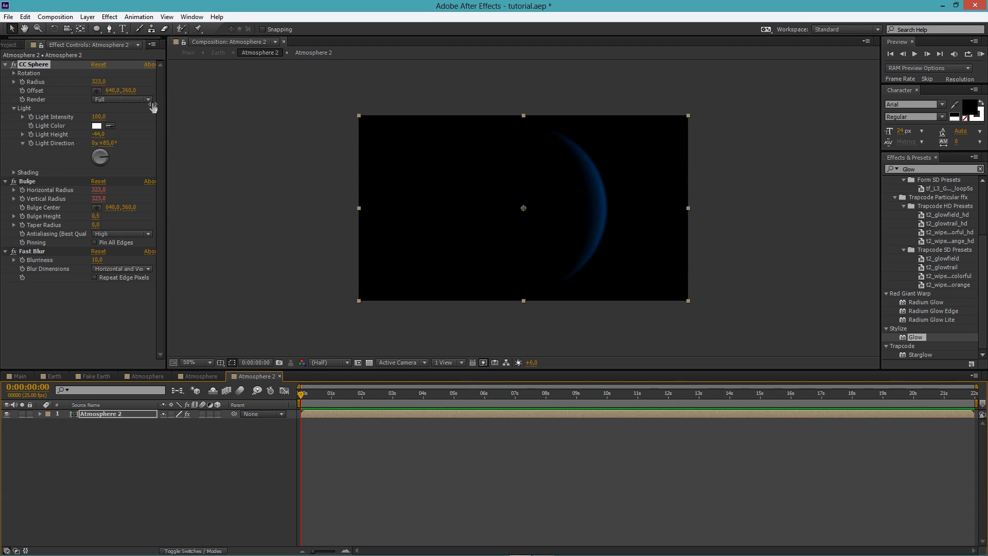
left_click(123, 417)
key("ctrl+z")
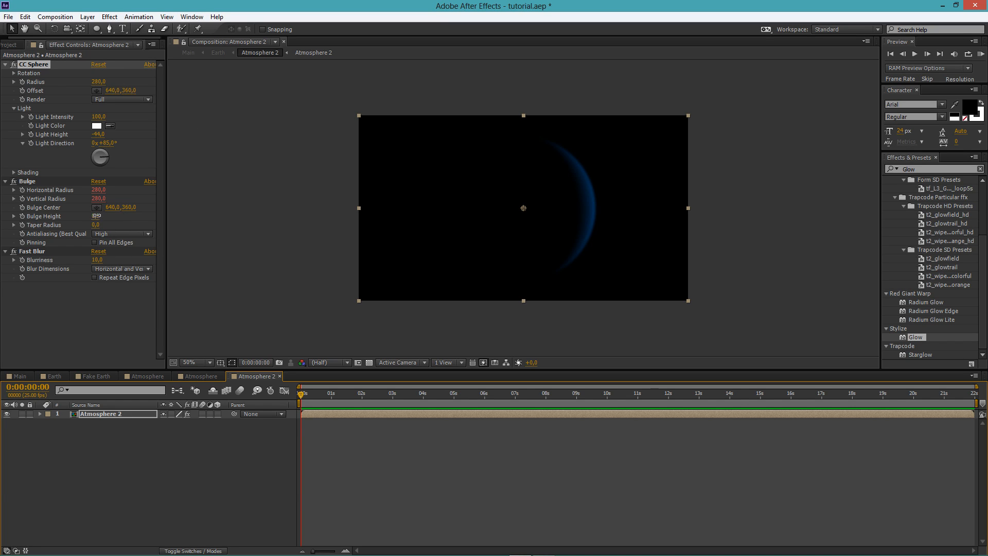
Try a different Bulge Height and a Taper Radius of 262 on the Atmosphere 2 layer, and undo both changes.
left_click_drag(96, 216, 227, 218)
key("ctrl+z")
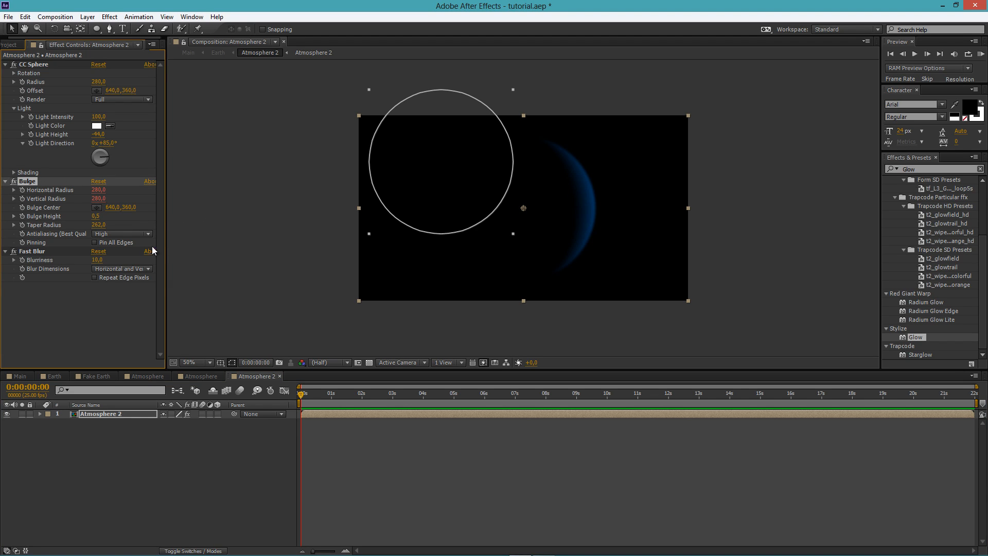
key("ctrl+z")
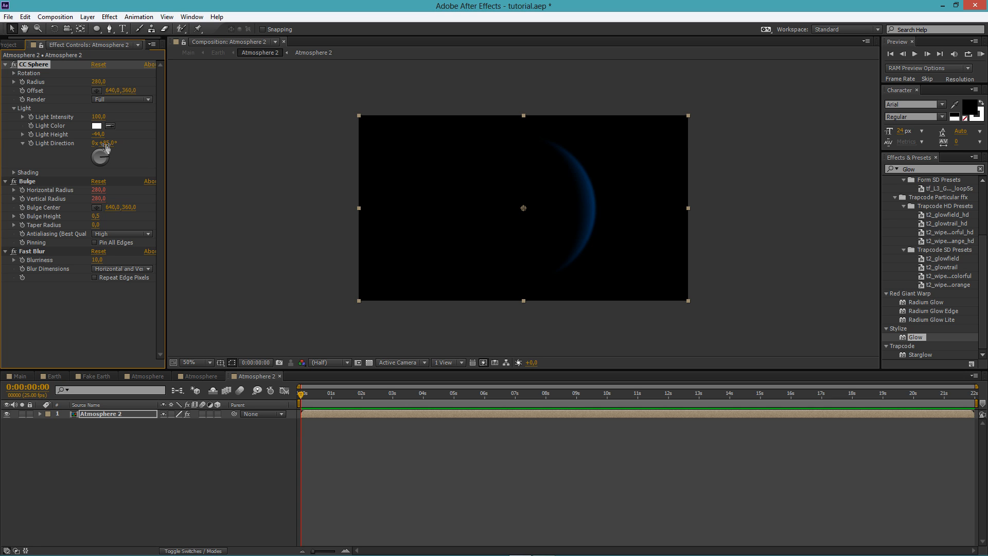
Scale the Atmosphere 2 layer up slightly in the Earth composition and reposition it to fit the globe's dark edge.
left_click(58, 377)
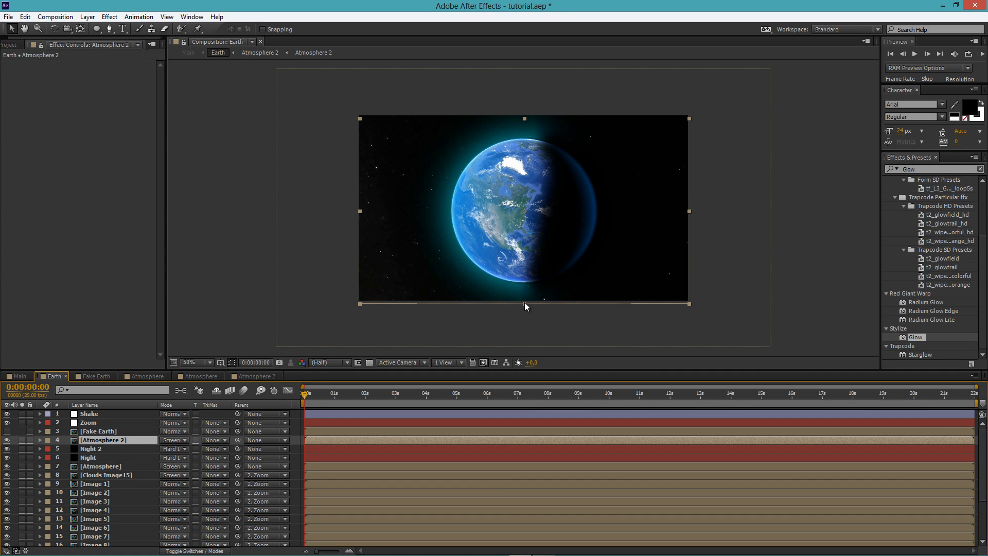
mouse_move(524, 303)
left_mouse_down()
mouse_move(528, 311)
mouse_move(538, 301)
left_mouse_up()
left_click_drag(583, 239, 580, 240)
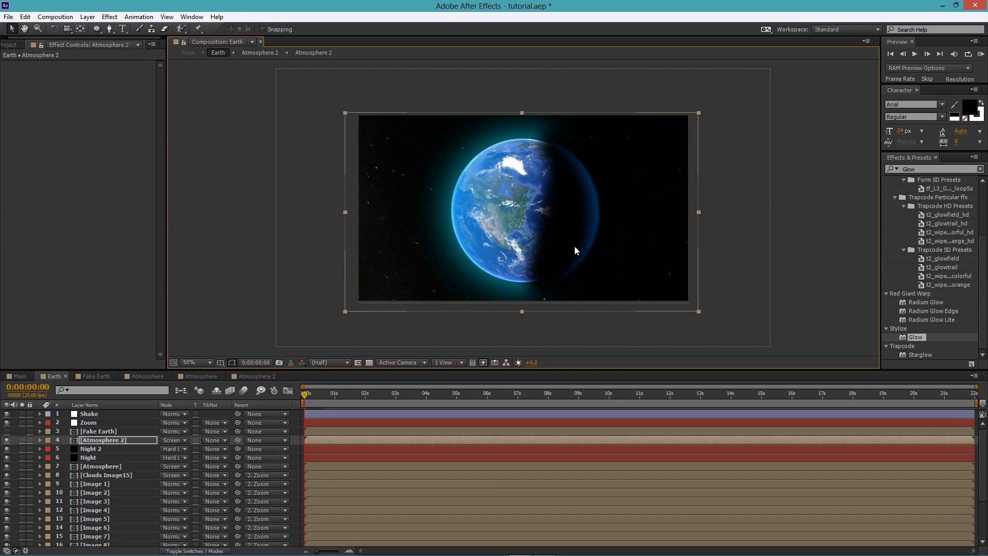
left_click_drag(522, 312, 522, 308)
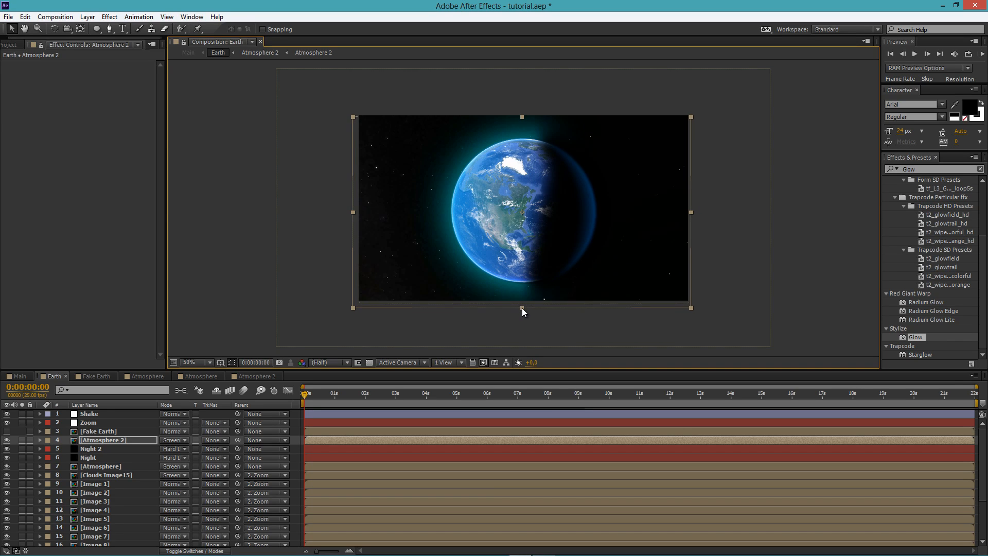
Try CC Sphere Light Heights of -53 and -47 on the Atmosphere 2 layer, and undo a trial Light Intensity change.
left_click(251, 376)
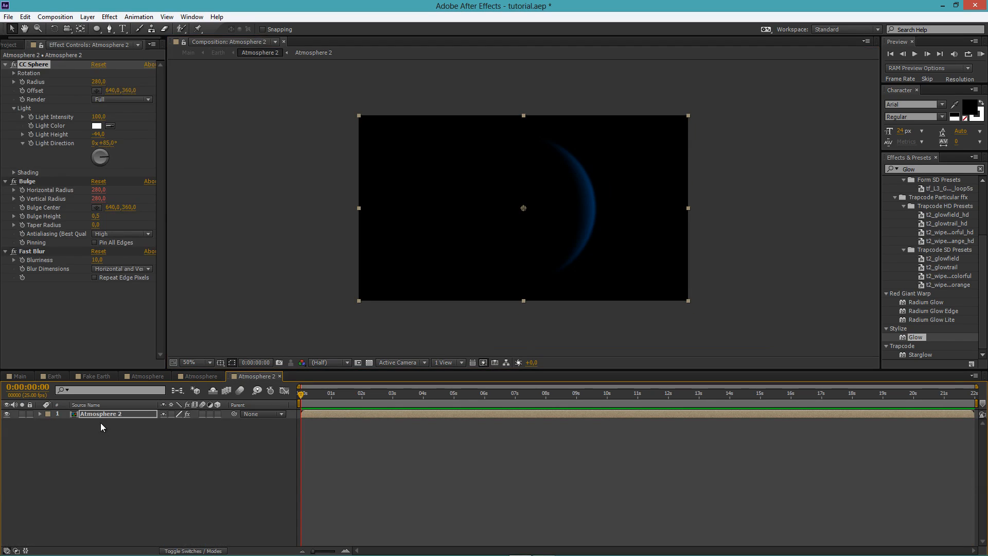
left_click_drag(97, 135, 94, 136)
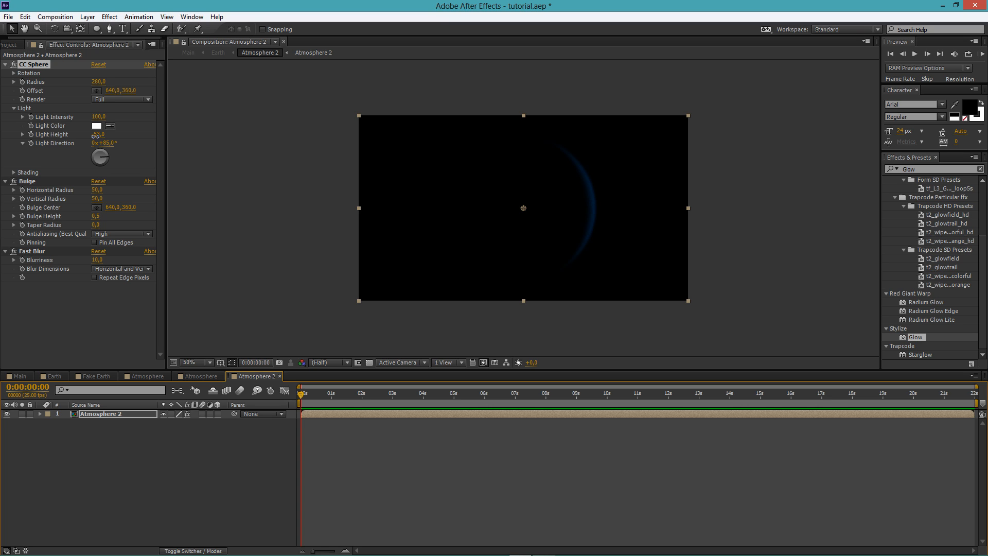
left_click(103, 147)
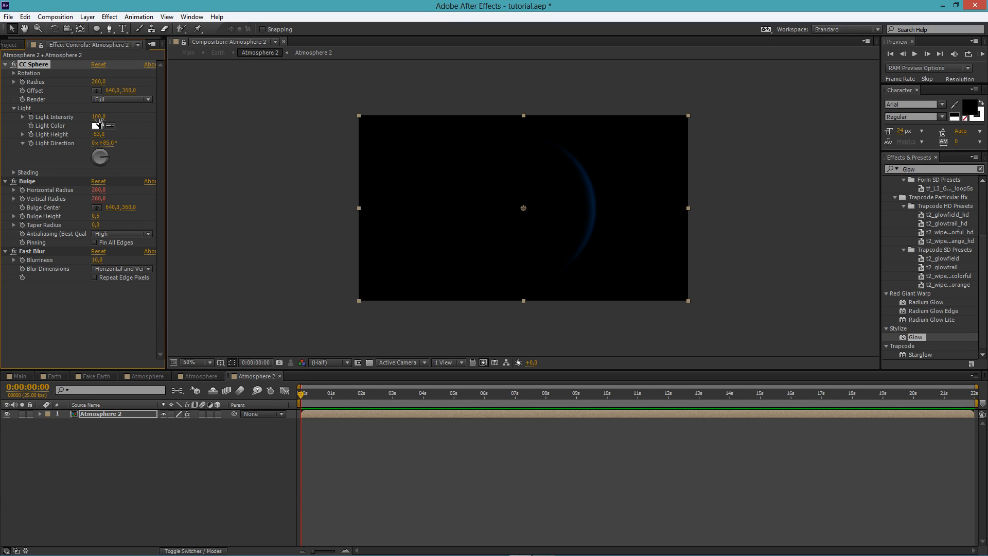
left_click(13, 171)
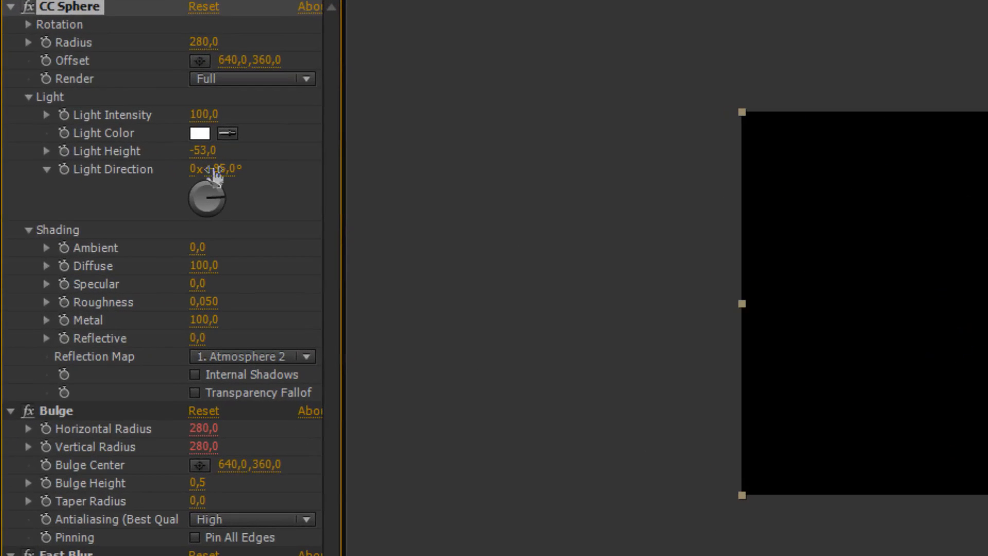
left_click_drag(208, 109, 419, 101)
key("ctrl+z")
mouse_move(207, 150)
left_mouse_down()
mouse_move(236, 149)
mouse_move(212, 150)
left_mouse_up()
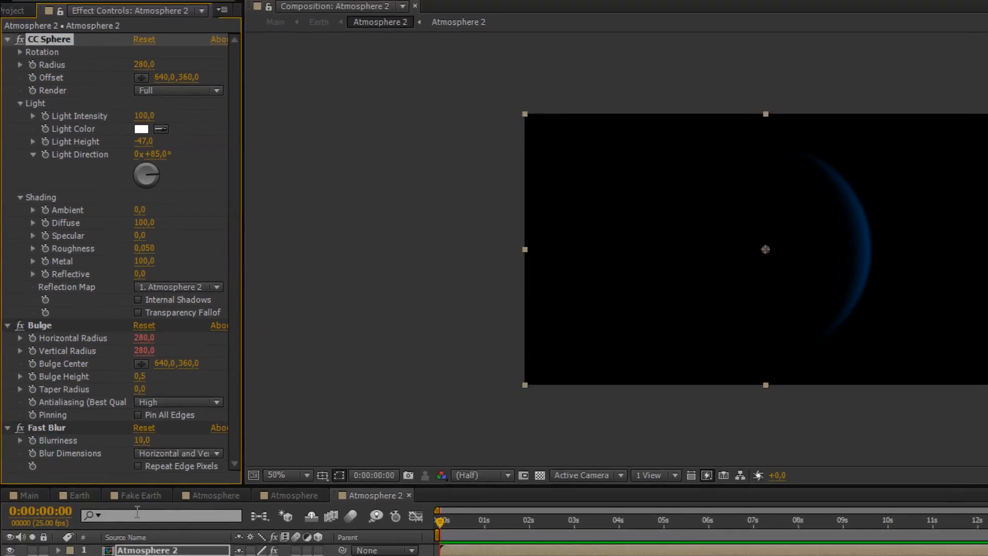
Compare the rim in the Earth composition and set the Atmosphere 2 layer's CC Sphere Light Height to -52.
left_click(84, 495)
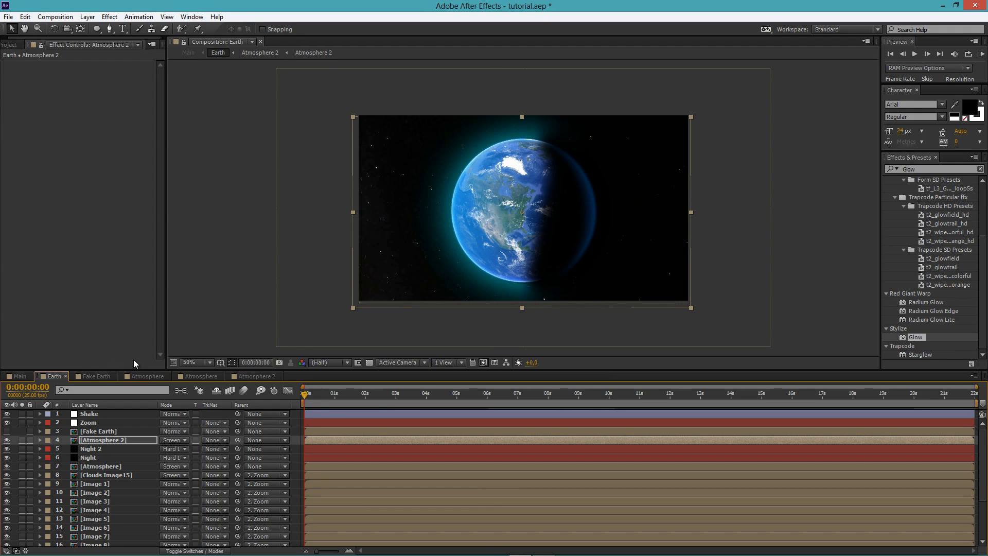
left_click(247, 375)
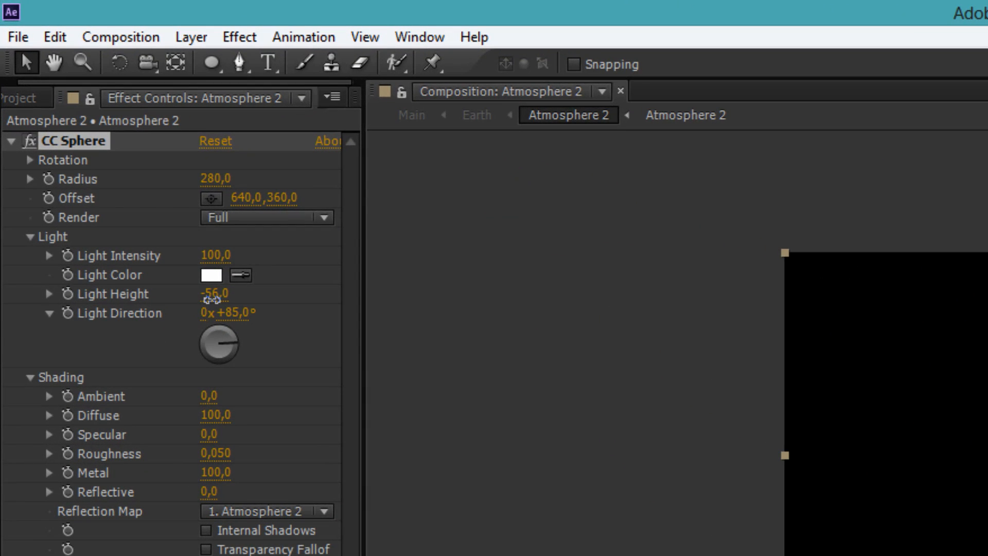
left_click_drag(212, 298, 217, 298)
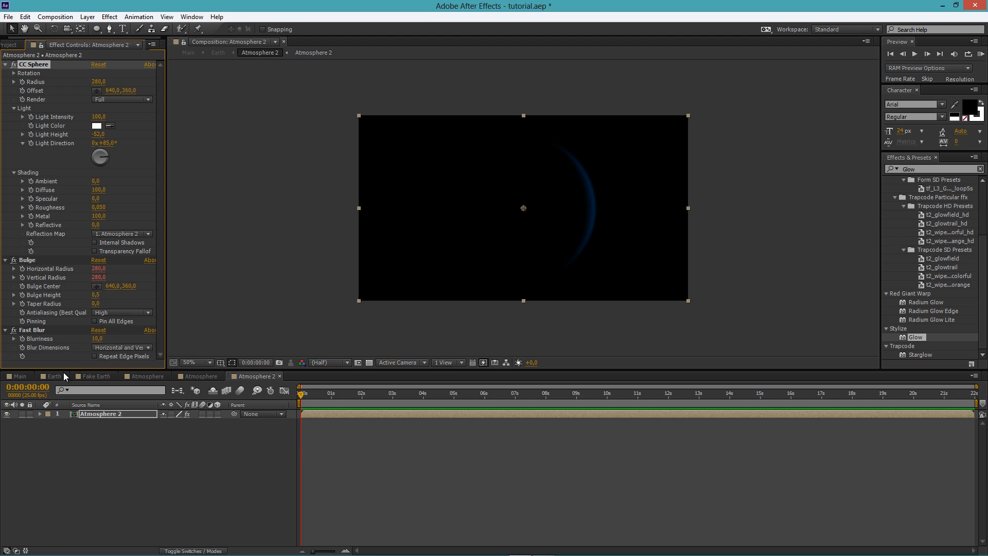
Copy the Glow effect from the Atmosphere layer to the Atmosphere 2 layer in the Earth composition.
left_click(64, 377)
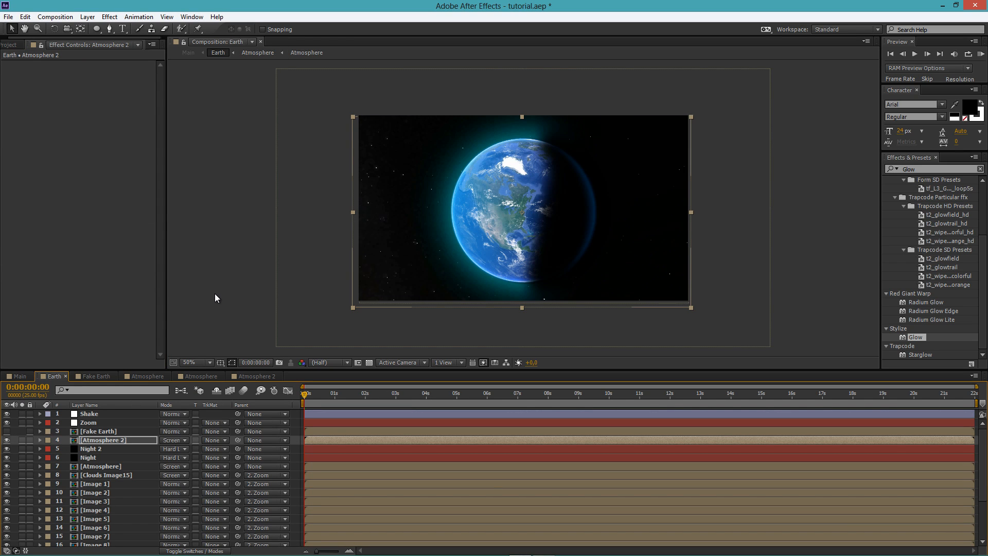
left_click(102, 467)
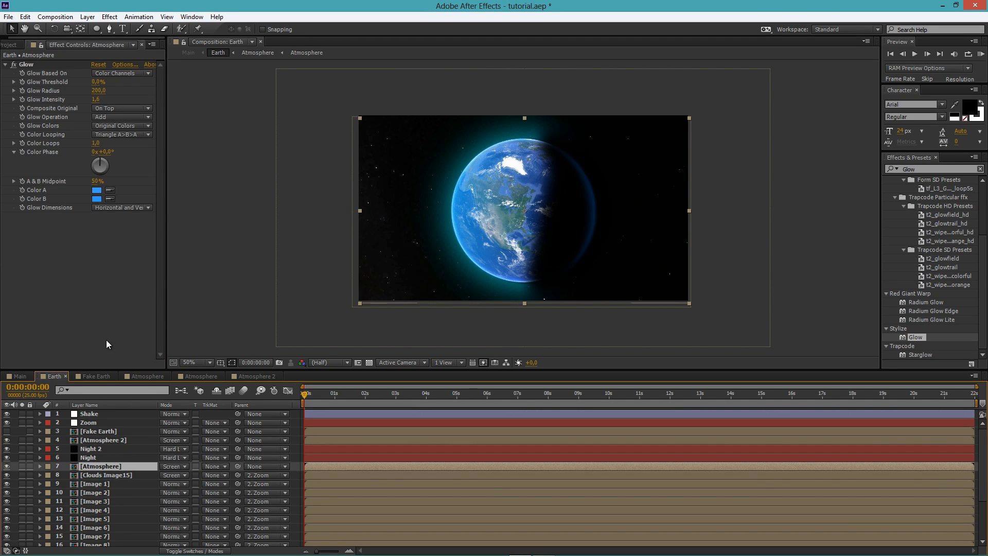
left_click(27, 65)
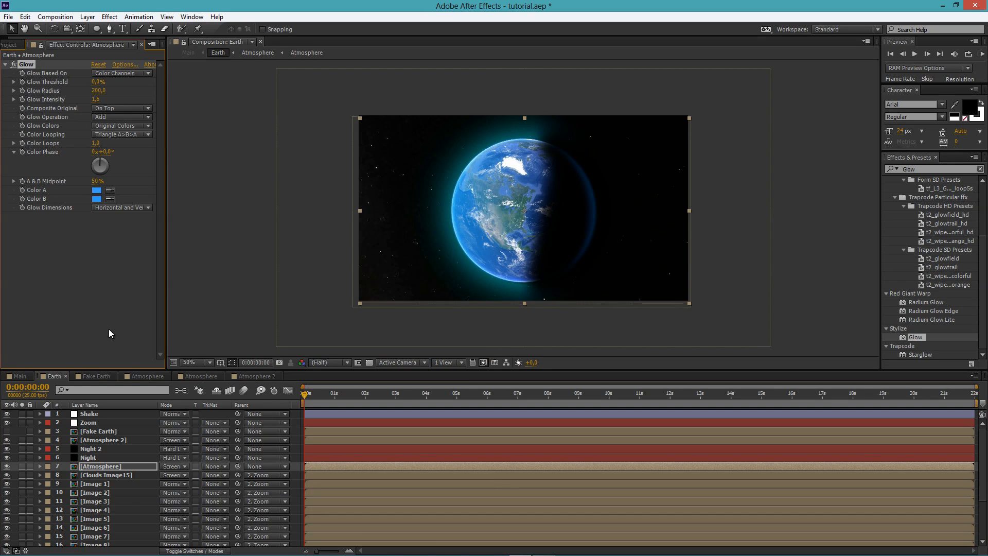
left_click(103, 440)
key("ctrl+v")
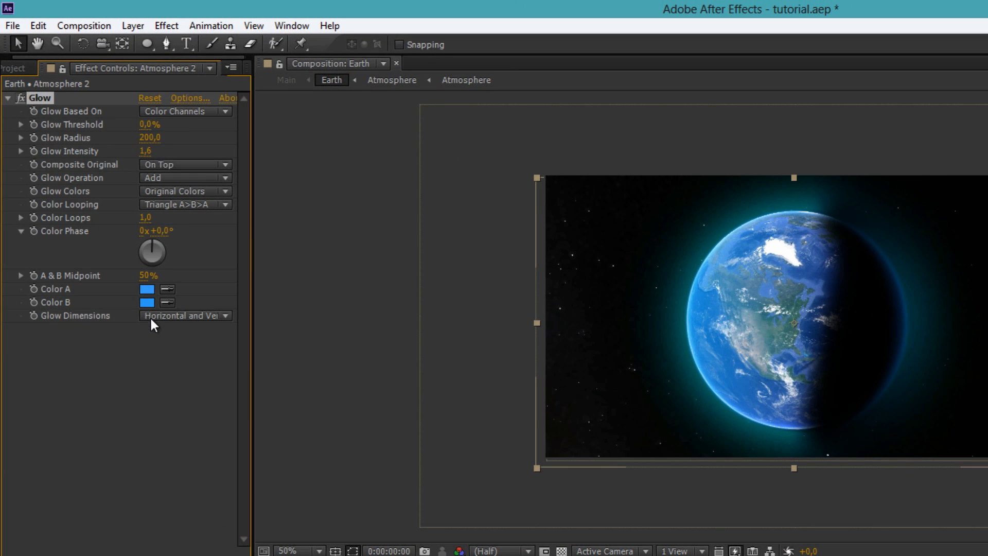
Set the Atmosphere 2 layer's Glow Radius to 36, Glow Intensity to 2,6 and Glow Dimensions to Vertical.
left_click(151, 138)
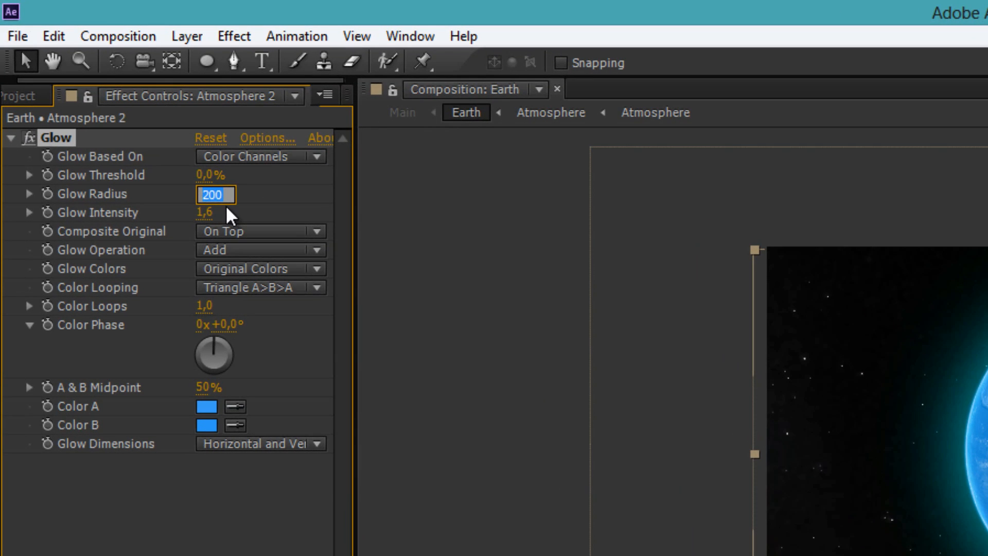
type("36")
key("Return")
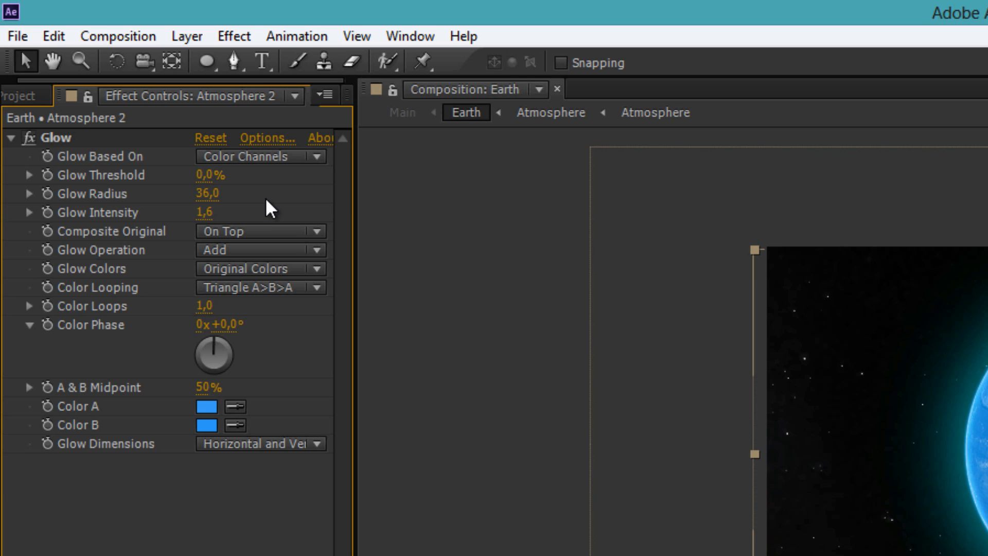
left_click(215, 210)
type("2,")
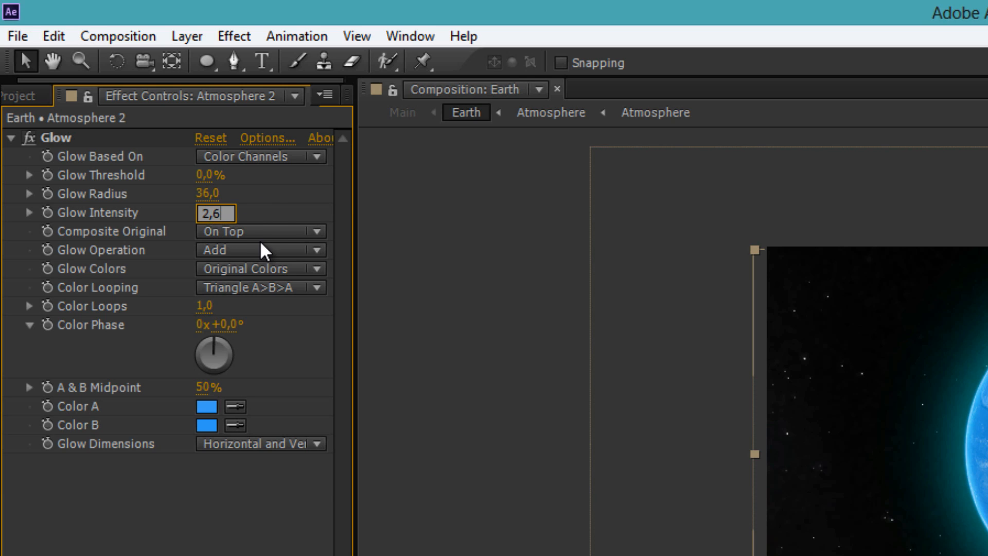
key("Return")
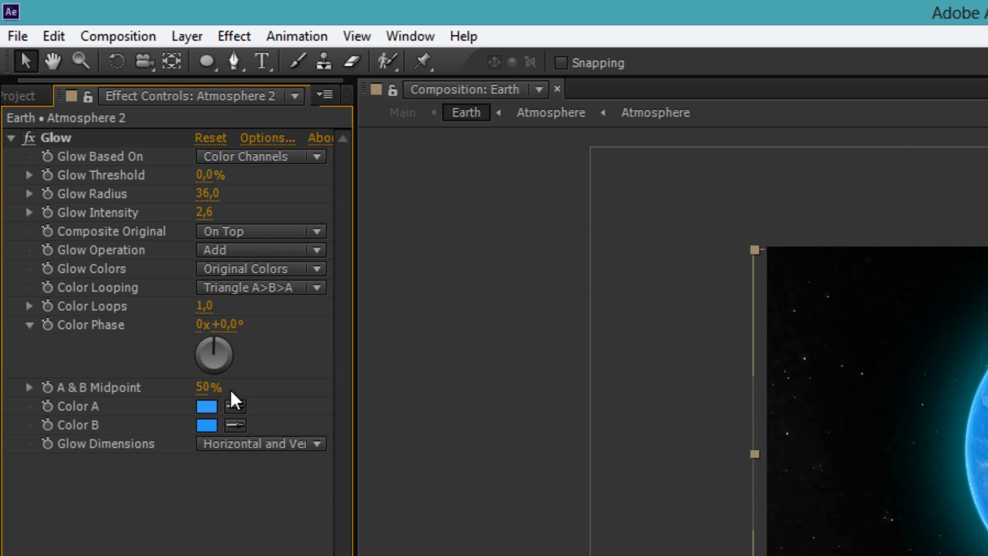
left_click(247, 445)
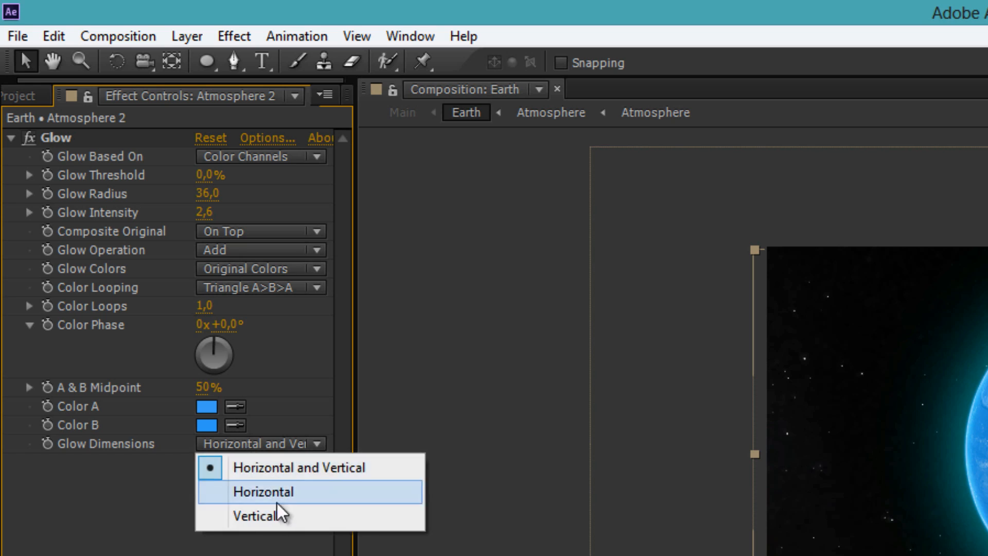
left_click(281, 517)
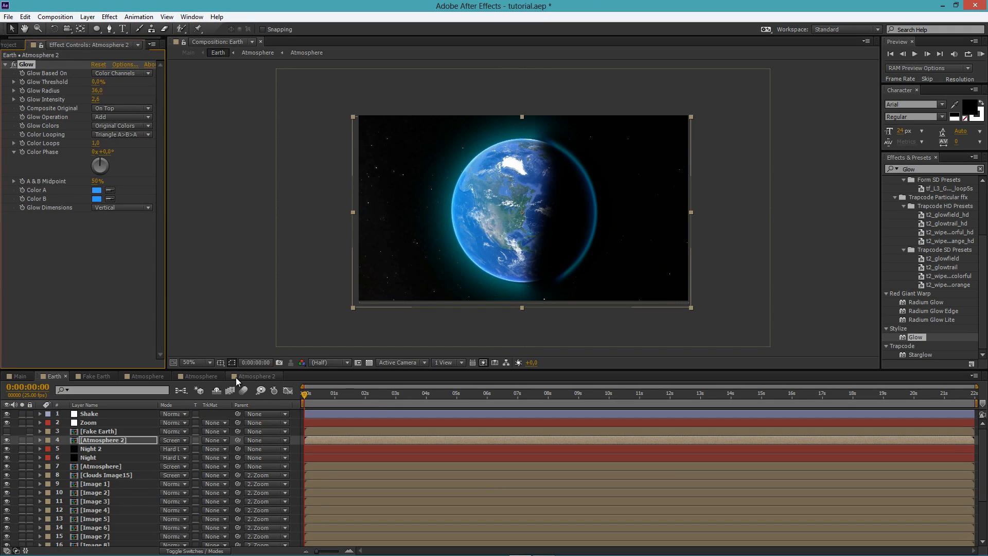
Lower Atmosphere 2's CC Sphere Light Height to -59 and nudge its layer slightly left in the Earth composition.
left_click(236, 377)
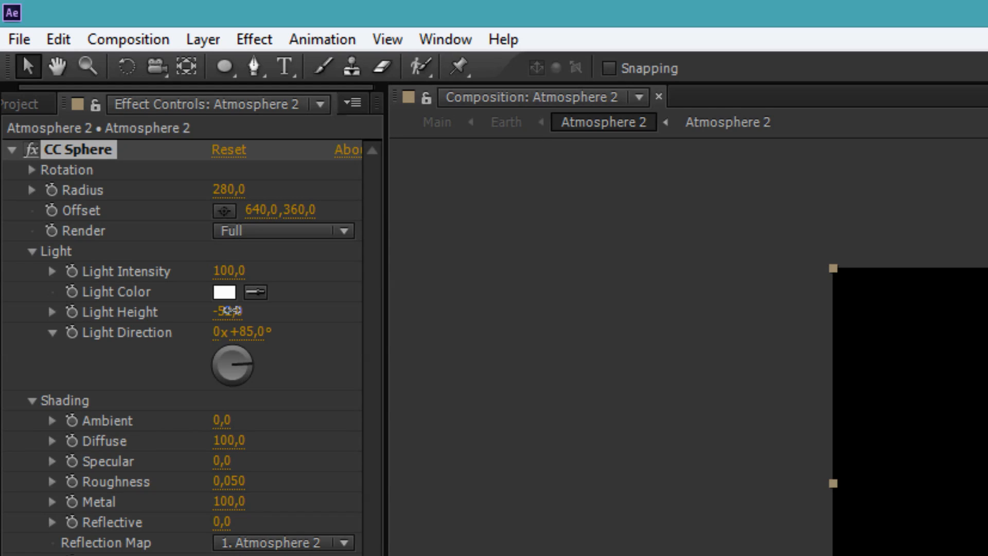
left_click_drag(230, 311, 231, 327)
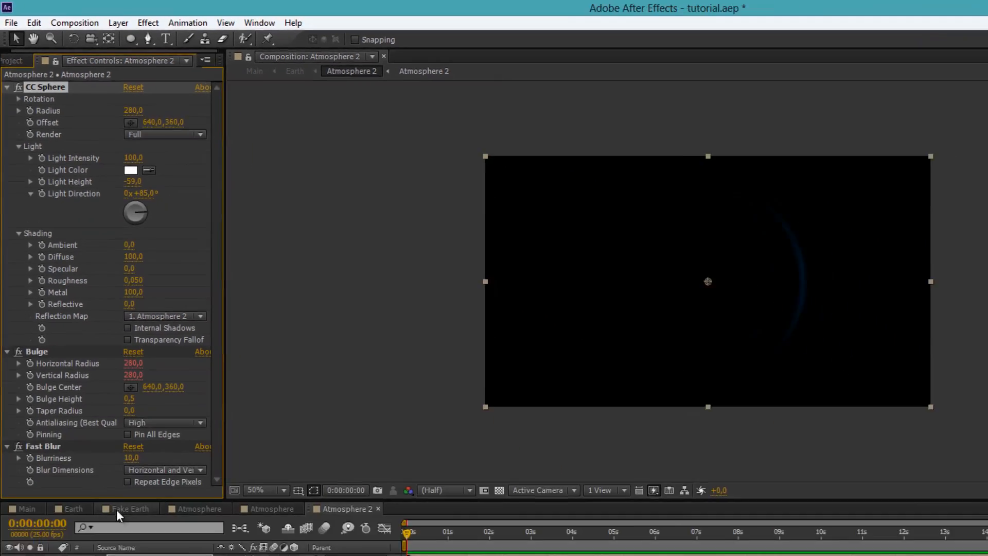
left_click(70, 506)
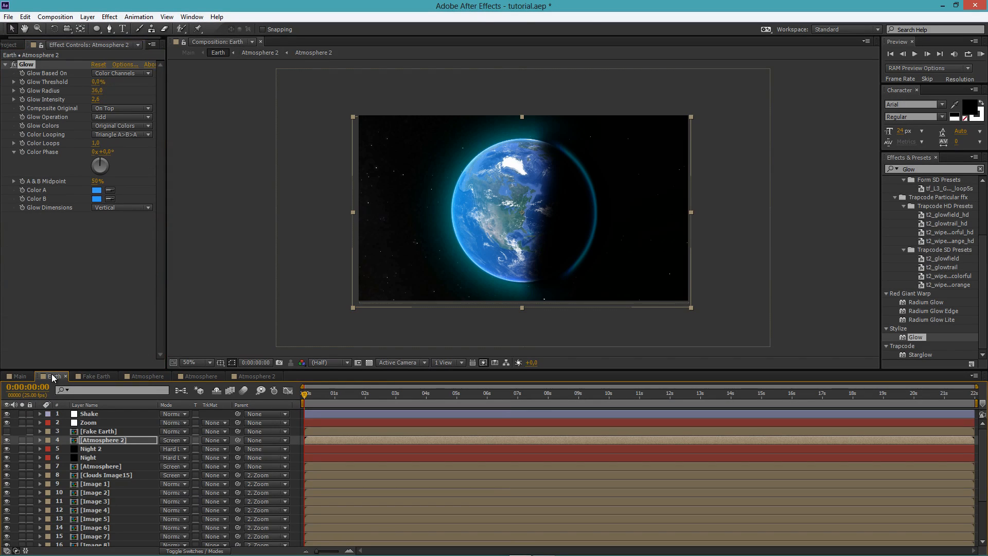
left_click(97, 441)
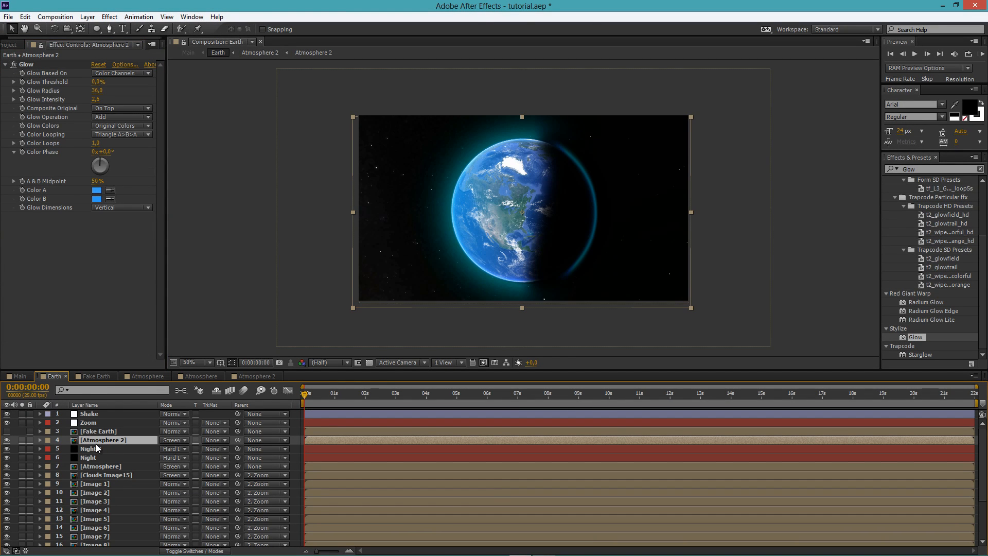
key("Return")
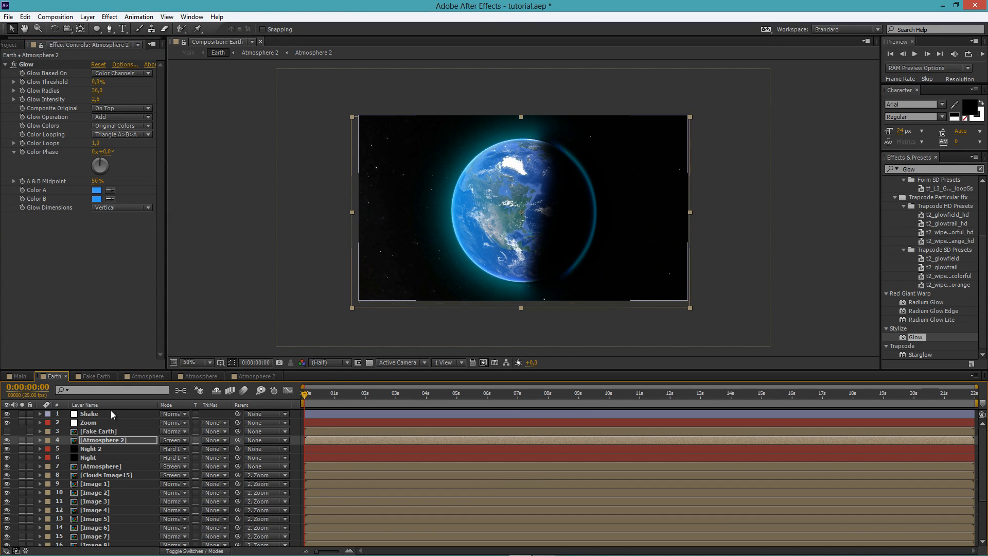
Try the Atmosphere 2 layer below the two Night layers in Earth and move it back above Night 2.
left_click_drag(103, 440, 119, 461)
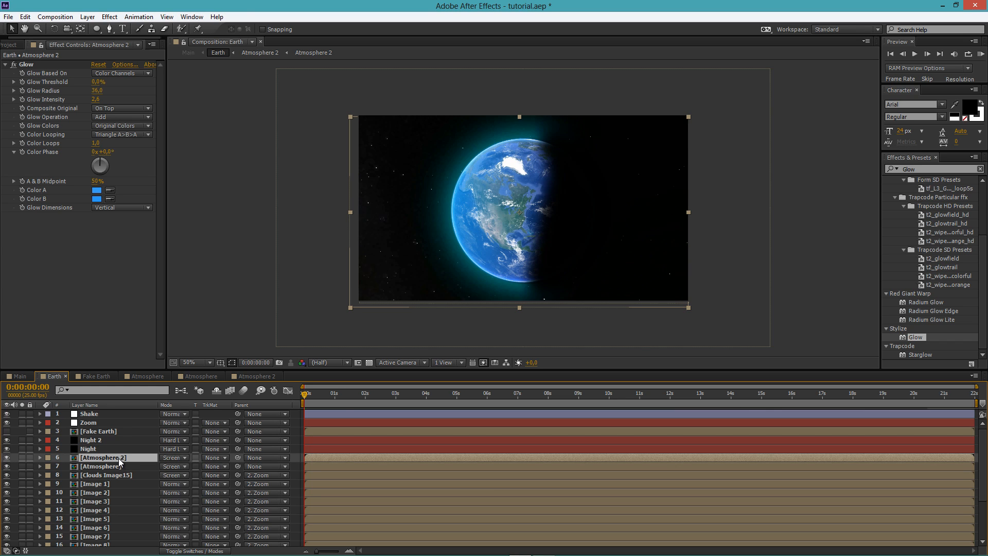
key("Return")
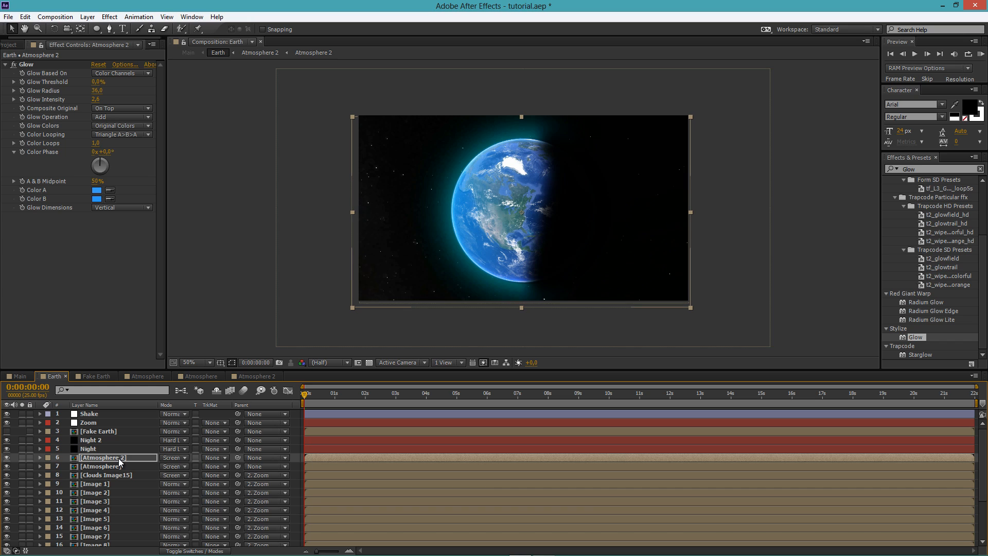
left_click_drag(118, 458, 115, 441)
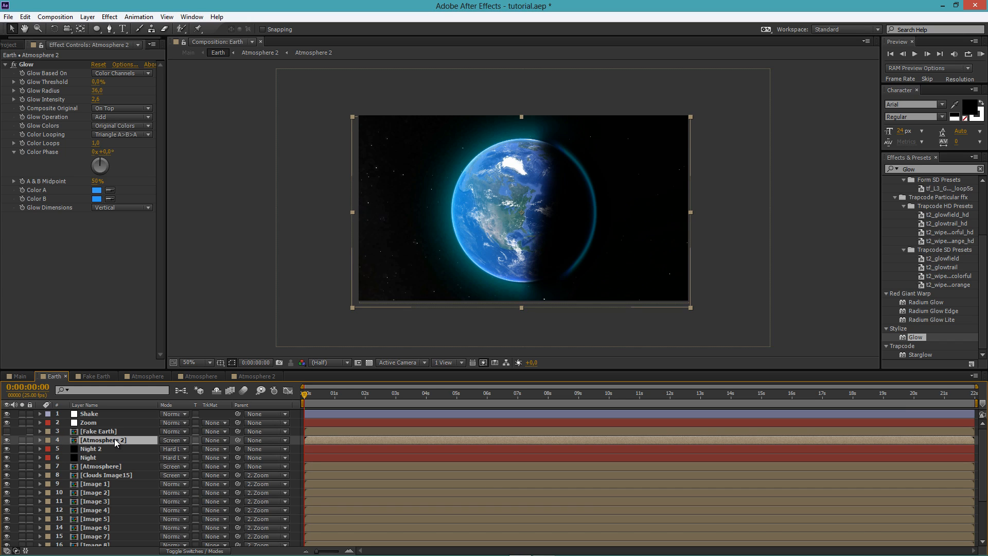
key("Left")
Set the CC Sphere Radius to 278 inside the Atmosphere 2 composition and return to the Earth composition.
left_click(245, 376)
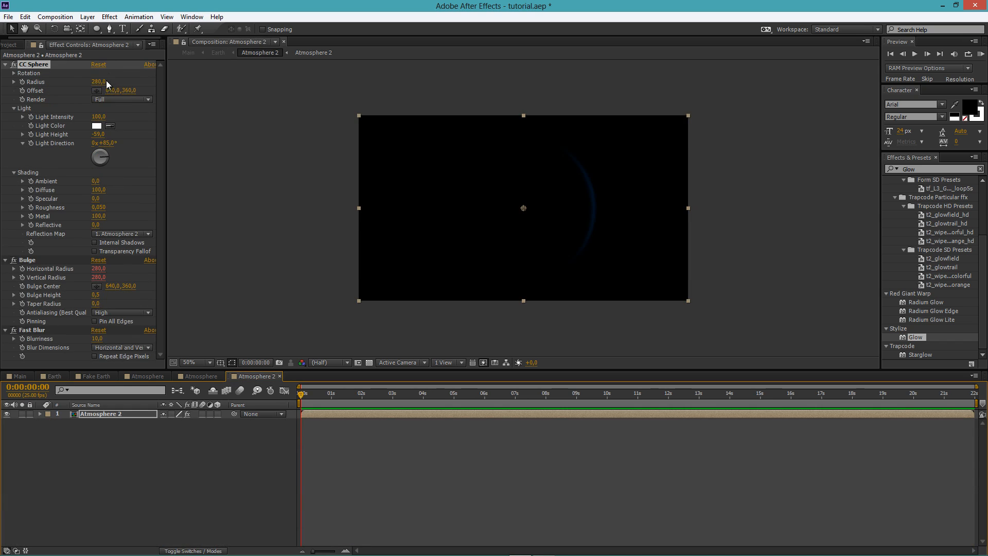
left_click(100, 135)
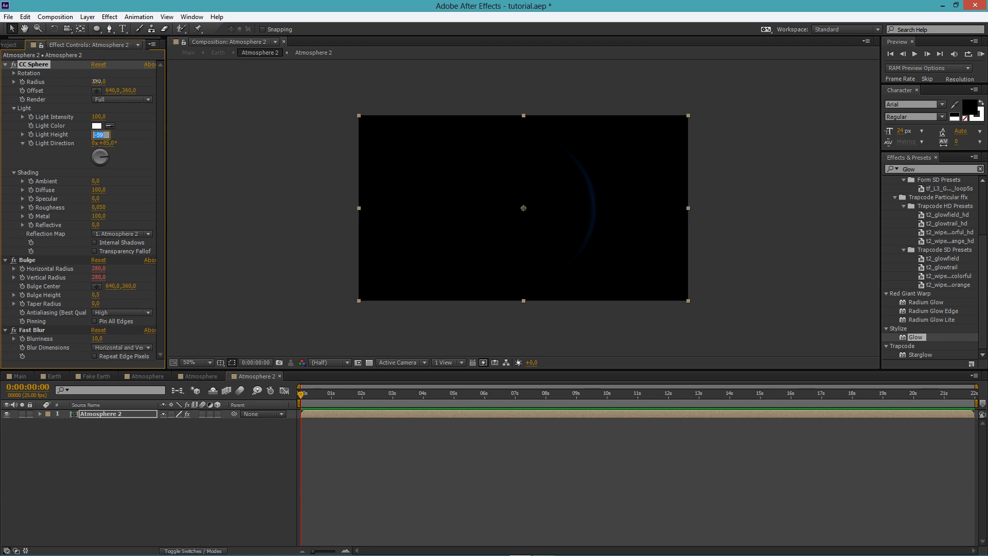
left_click(99, 82)
left_click(122, 82)
left_click_drag(102, 84, 126, 109)
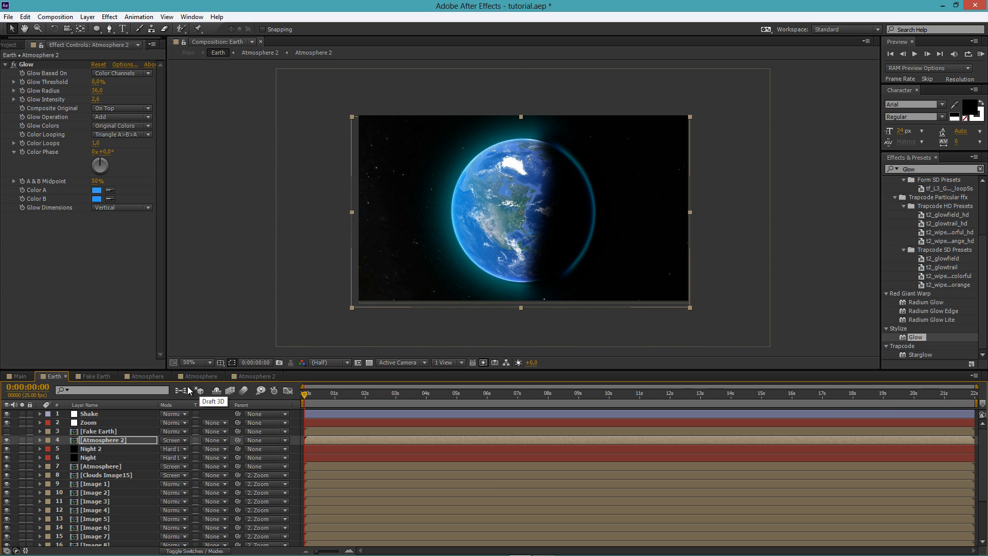
Set Atmosphere 2's CC Sphere Light Direction to 0x+65° and return to the Earth composition.
left_click(119, 440)
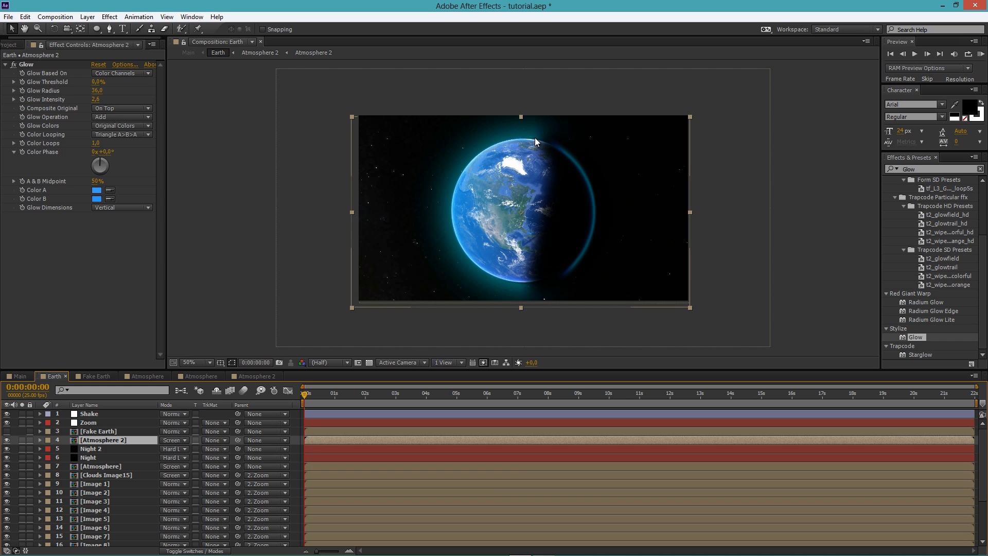
double_click(134, 443)
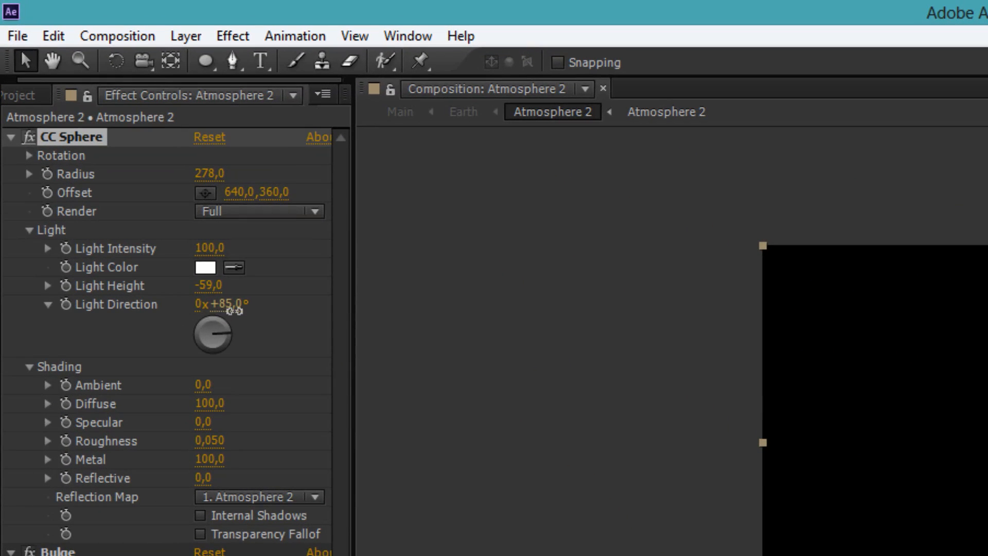
left_click_drag(102, 143, 98, 143)
left_click_drag(209, 306, 208, 309)
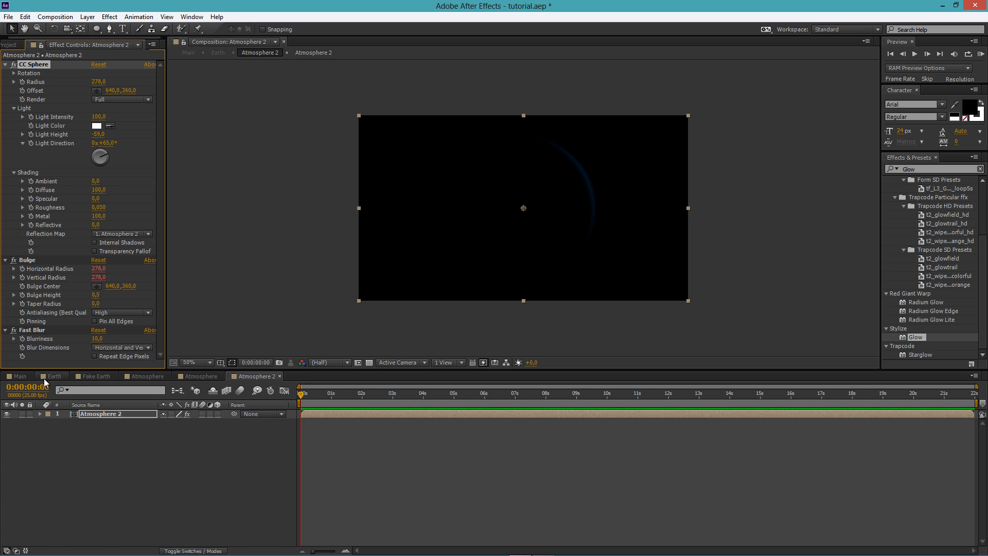
left_click(44, 378)
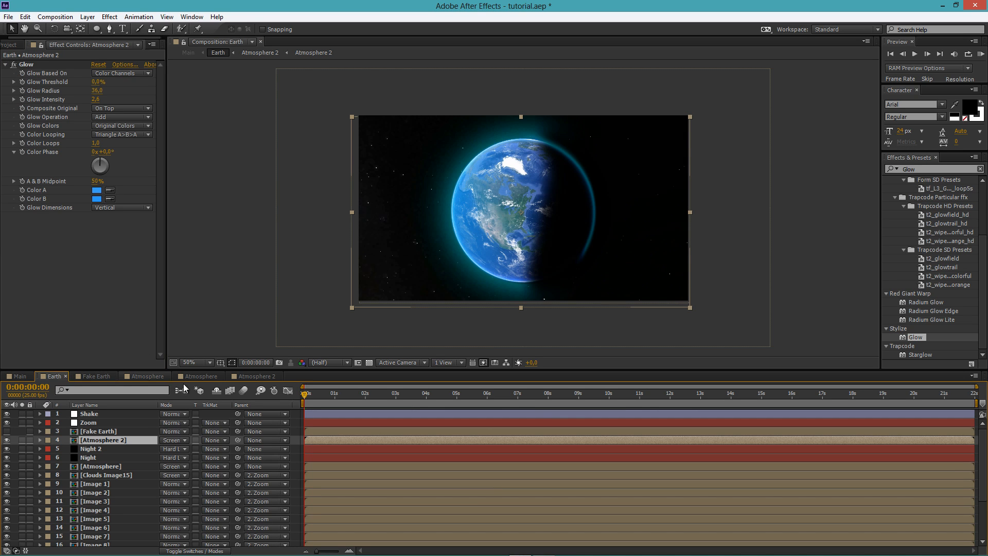
Duplicate the Atmosphere 2 layer in Earth and rotate the copy clockwise so its arc runs along the globe's lower night-side edge.
key("ctrl+d")
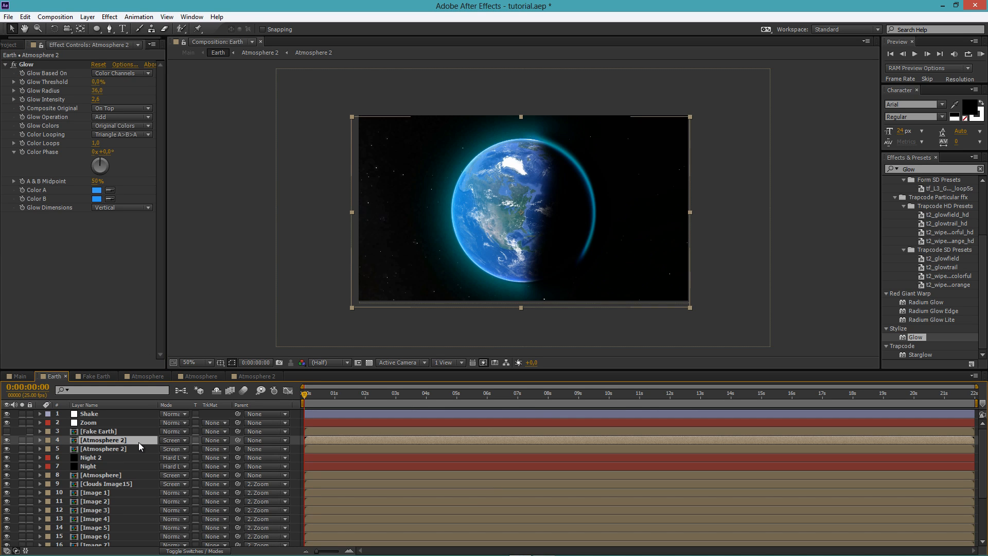
left_click(54, 28)
left_click_drag(651, 254, 481, 287)
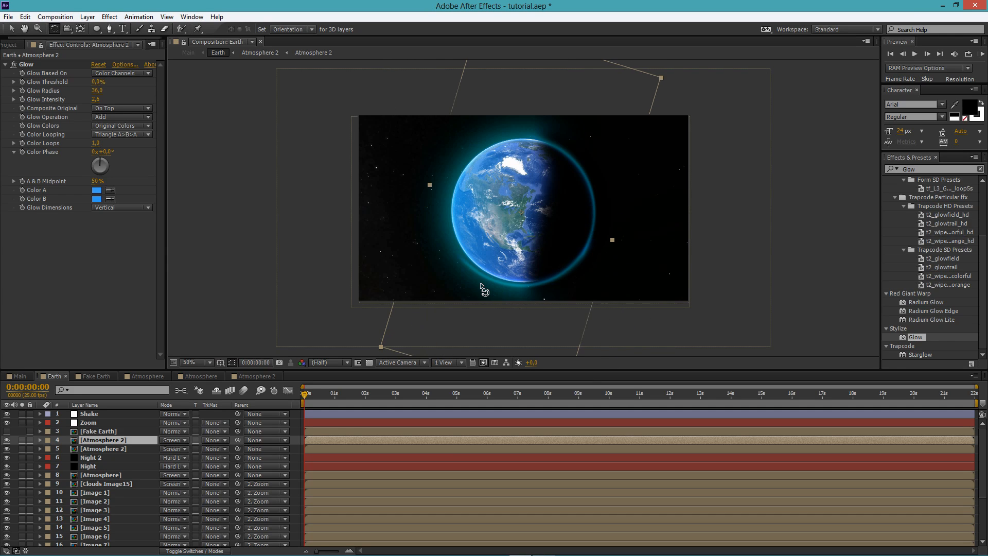
left_click(9, 30)
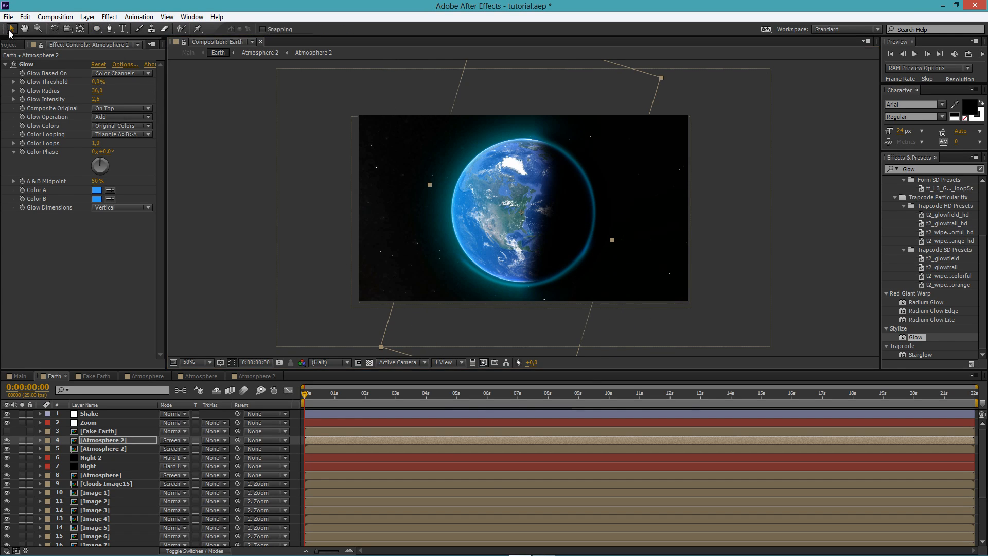
Nudge the rotated Atmosphere 2 copy until its arc lines up with the globe's lower edge and the original rim.
left_click_drag(542, 238, 541, 233)
key("Down")
key("Down")
key("Down")
key("Down")
key("Down")
key("Down")
key("Right")
key("Right")
key("Right")
key("Right")
key("Right")
key("Right")
key("Right")
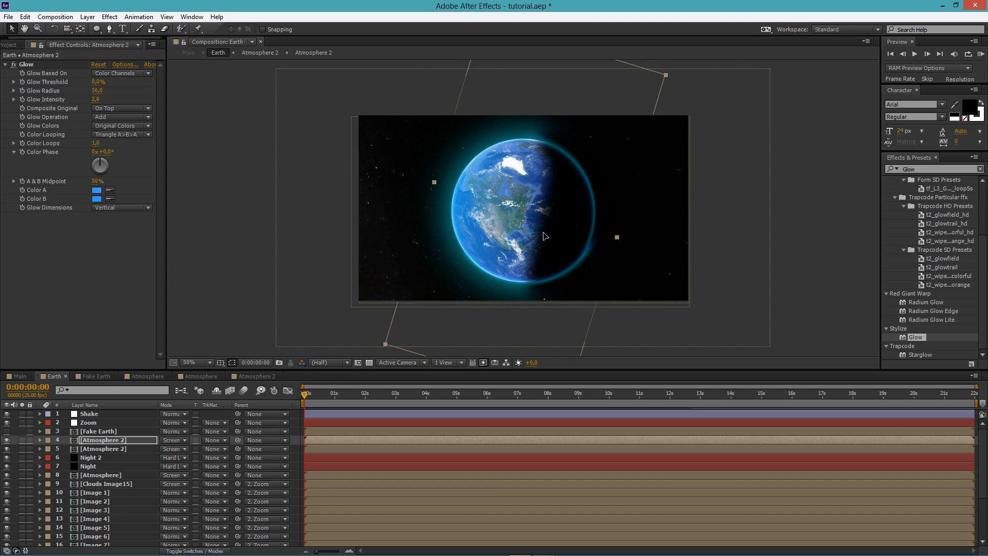
key("Left")
key("Left")
key("Left")
key("Left")
key("Left")
key("Left")
key("Left")
left_click_drag(538, 244, 543, 232)
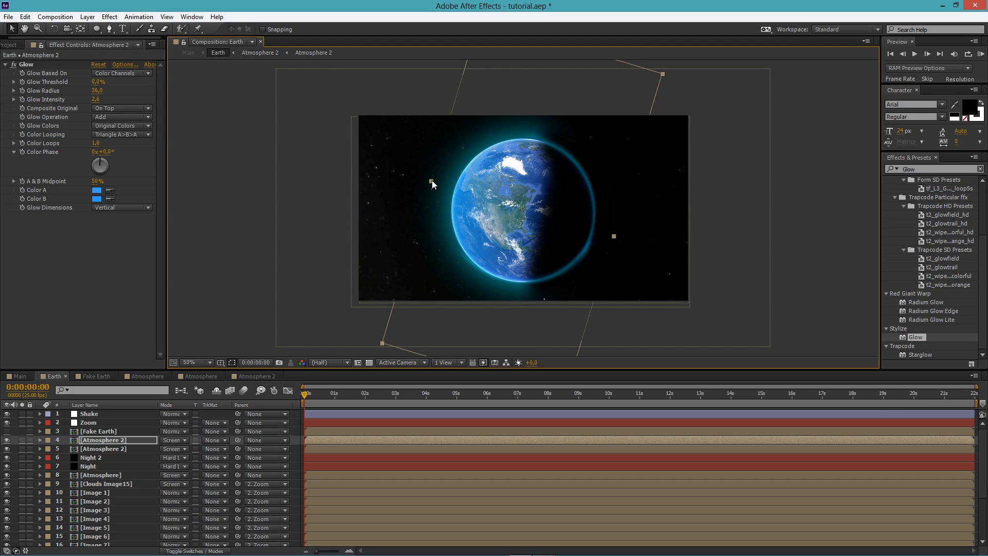
Scale the rotated Atmosphere 2 copy down slightly and reposition it to follow the globe's lower edge.
left_click_drag(431, 180, 449, 206)
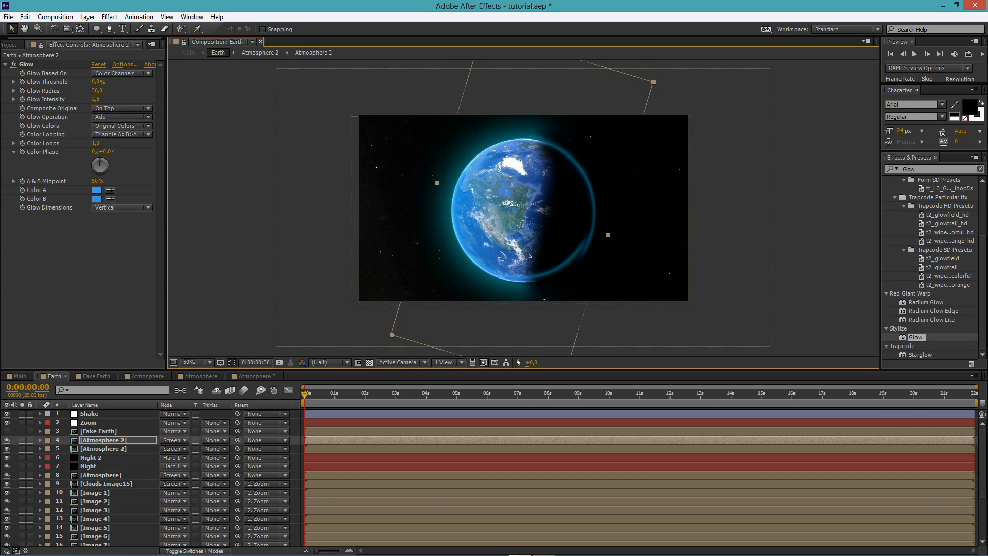
left_click_drag(527, 254, 527, 259)
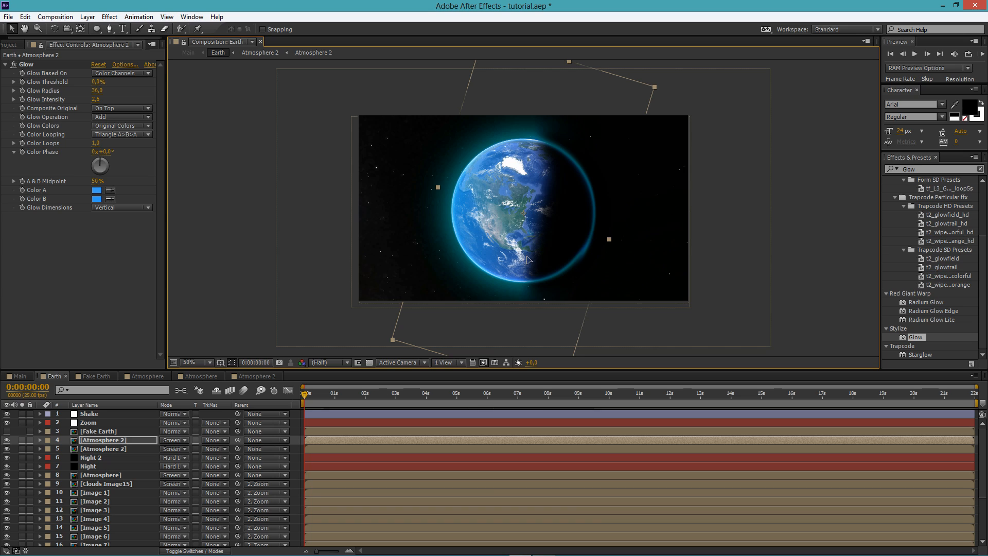
left_click_drag(527, 256, 526, 255)
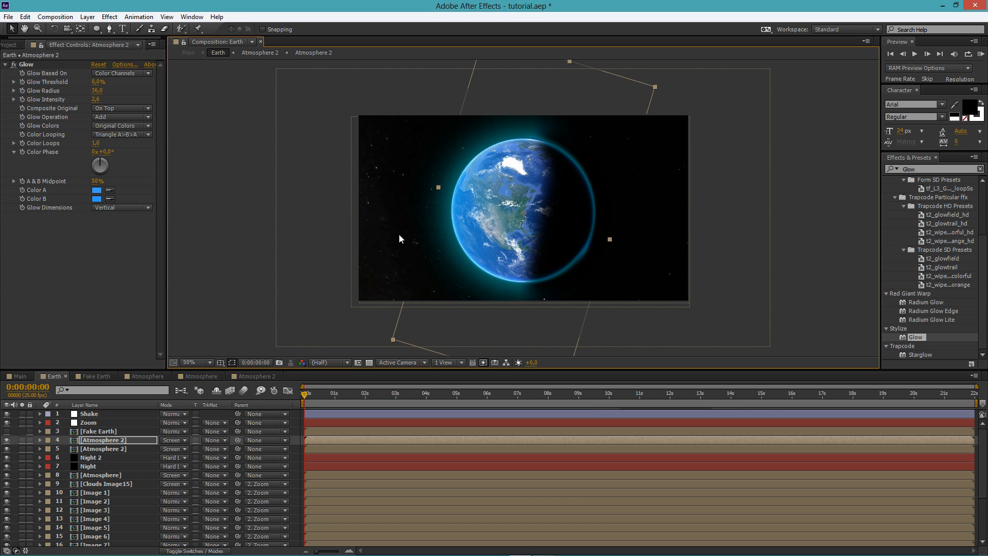
left_click(224, 183)
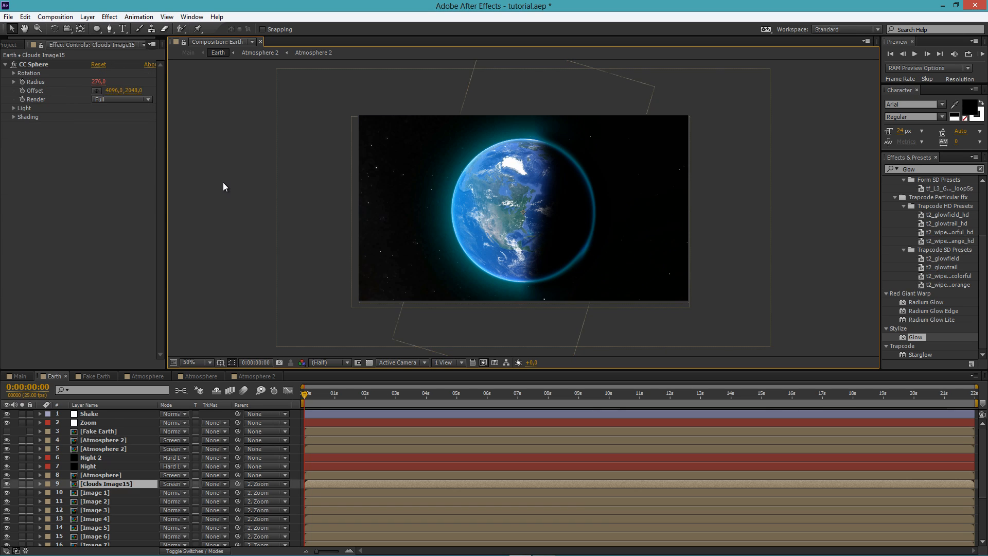
Slightly adjust the size of the Atmosphere layer and the original Atmosphere 2 layer to fit the globe.
left_click(101, 474)
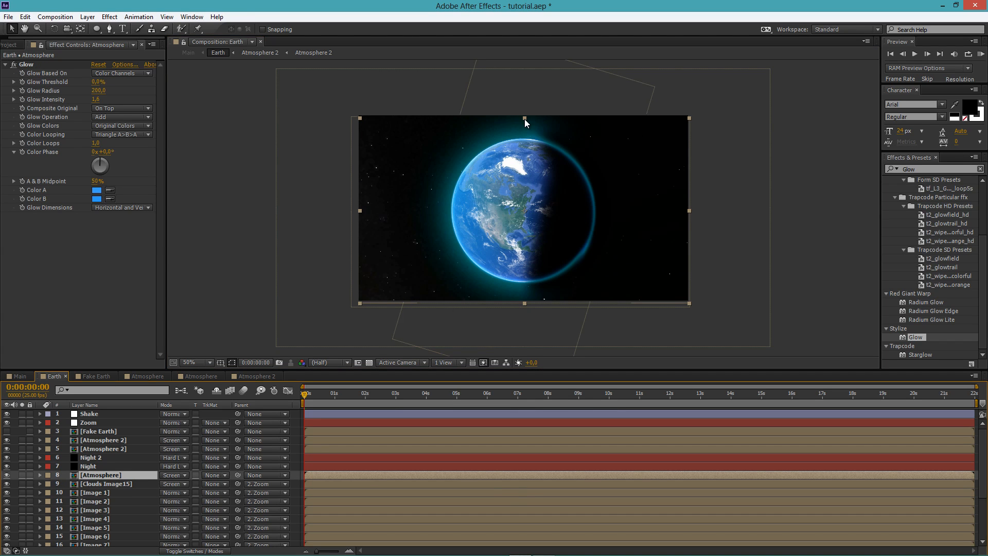
left_click_drag(525, 120, 524, 123)
left_click(111, 448)
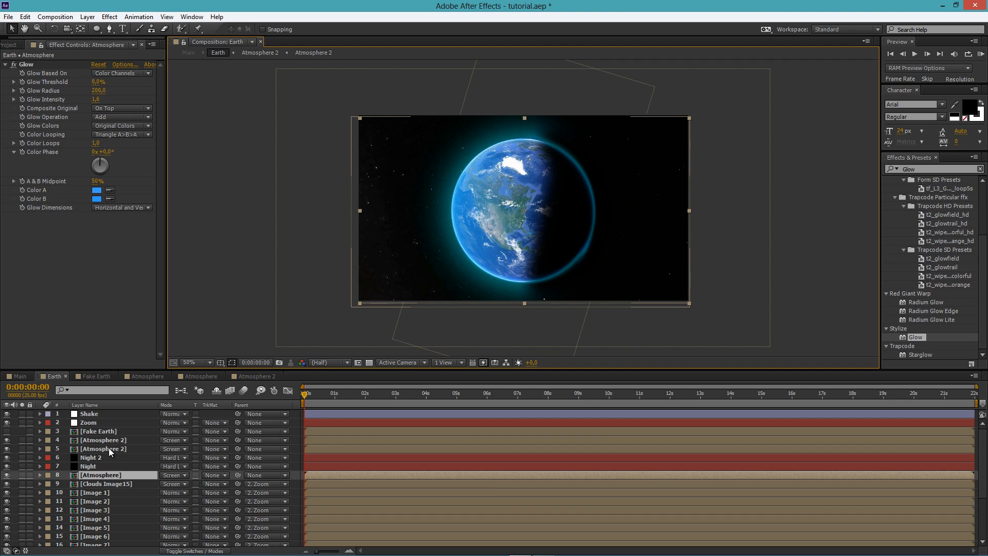
left_click_drag(520, 117, 538, 117)
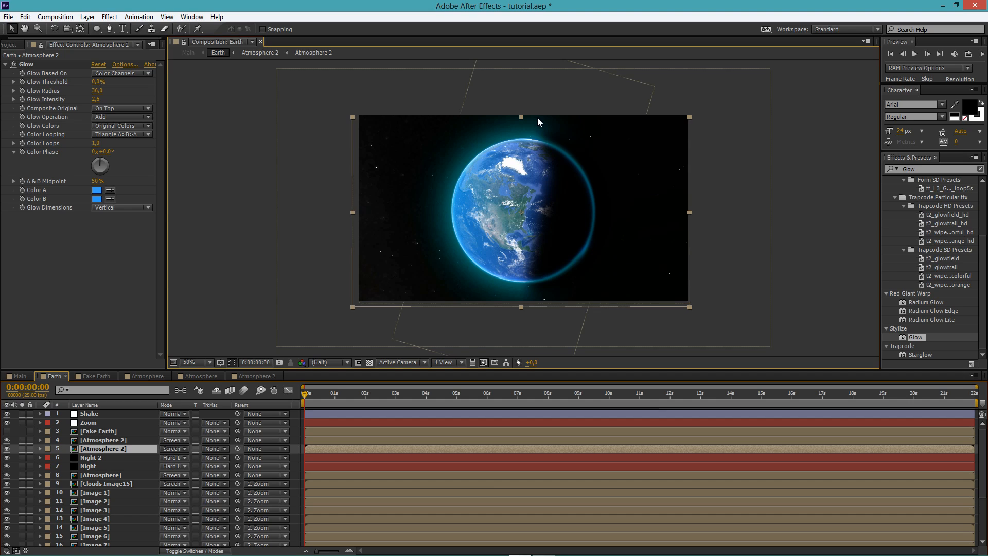
left_click(226, 125)
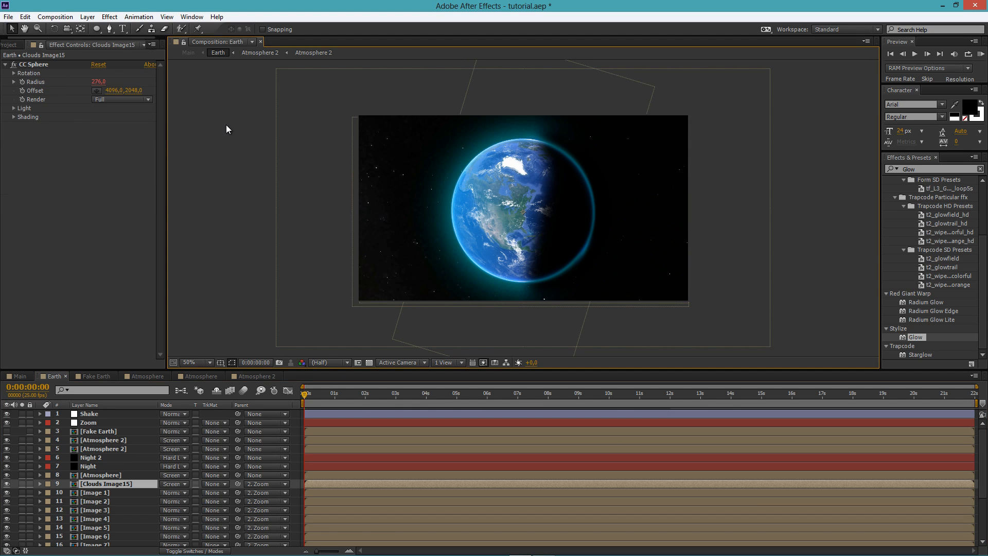
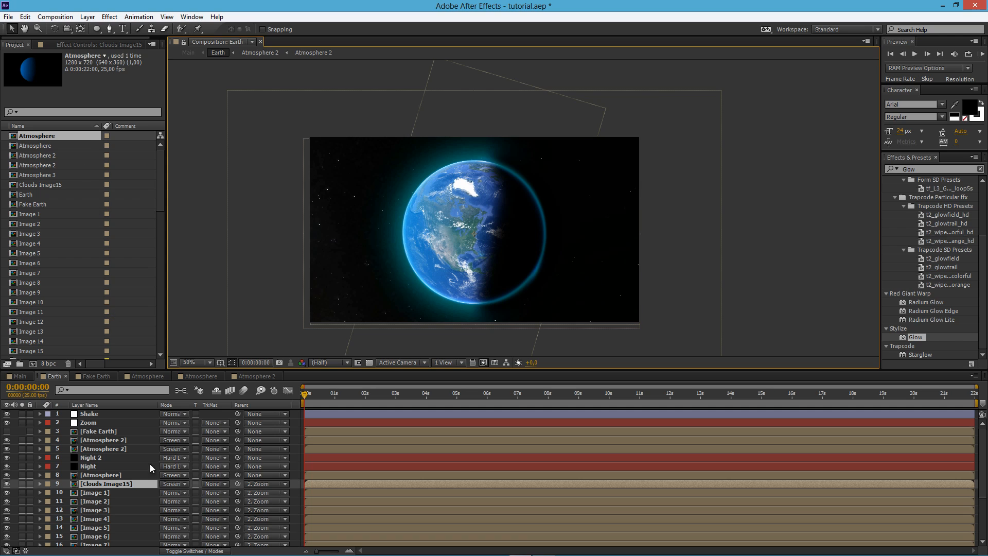
Duplicate the Atmosphere layer and place the copy directly above the two Atmosphere 2 layers.
left_click(132, 476)
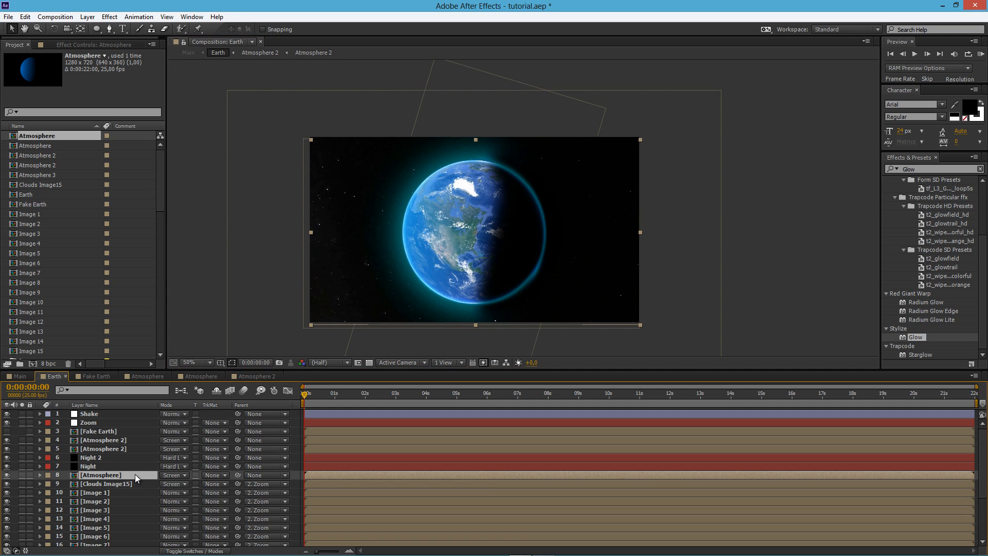
key("ctrl+d")
left_click_drag(135, 475, 133, 436)
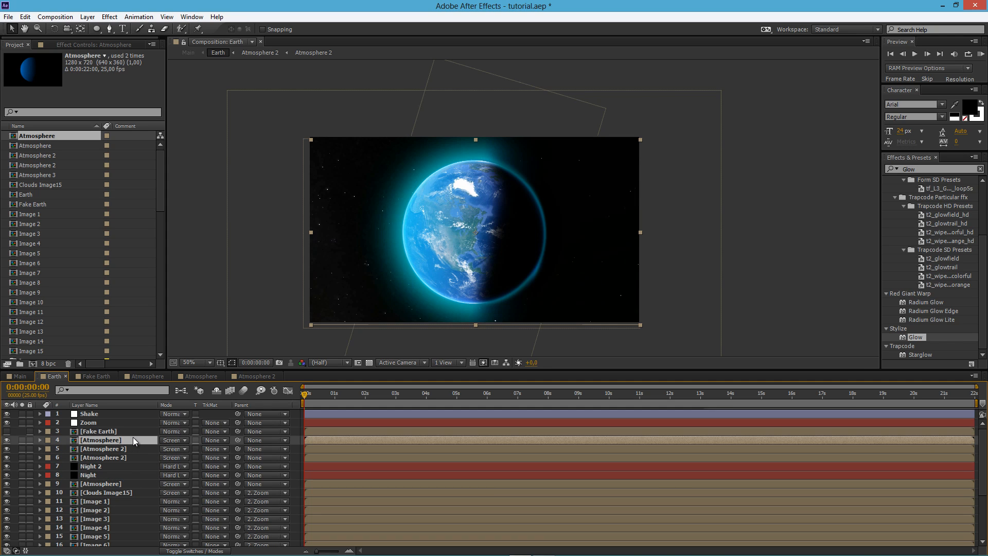
Set the top Atmosphere copy's Glow Threshold to 100% and Glow Radius to 39, and check the layer in isolation.
left_click(64, 44)
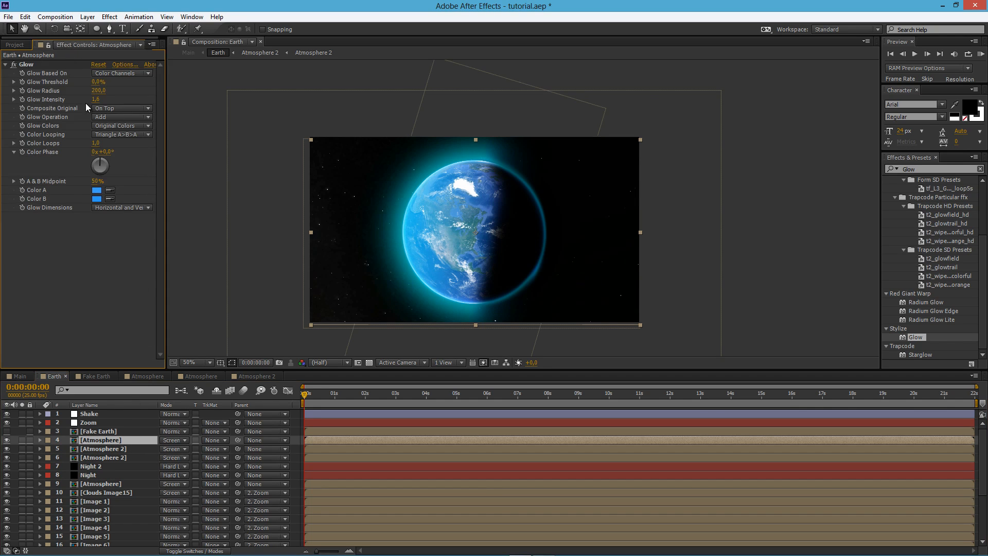
left_click(14, 65)
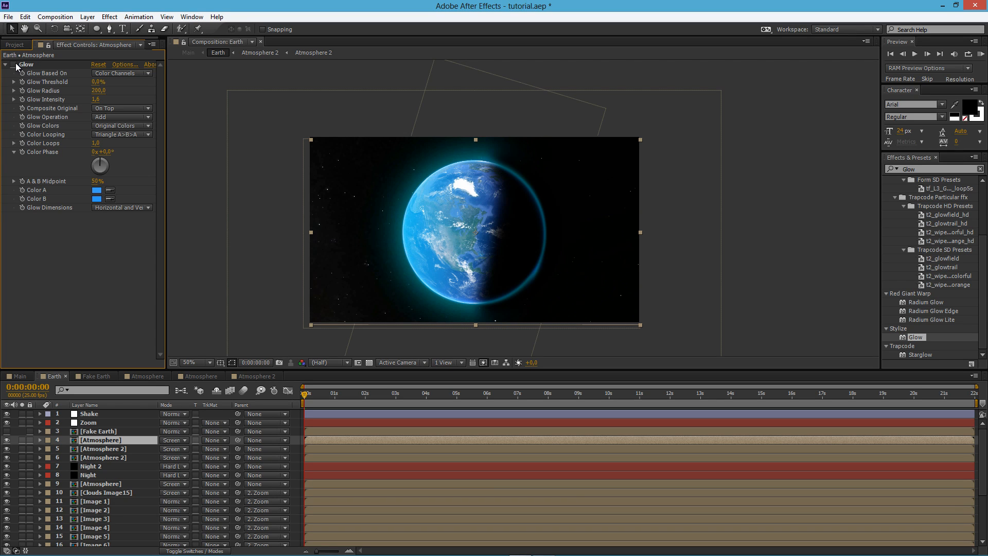
left_click(14, 65)
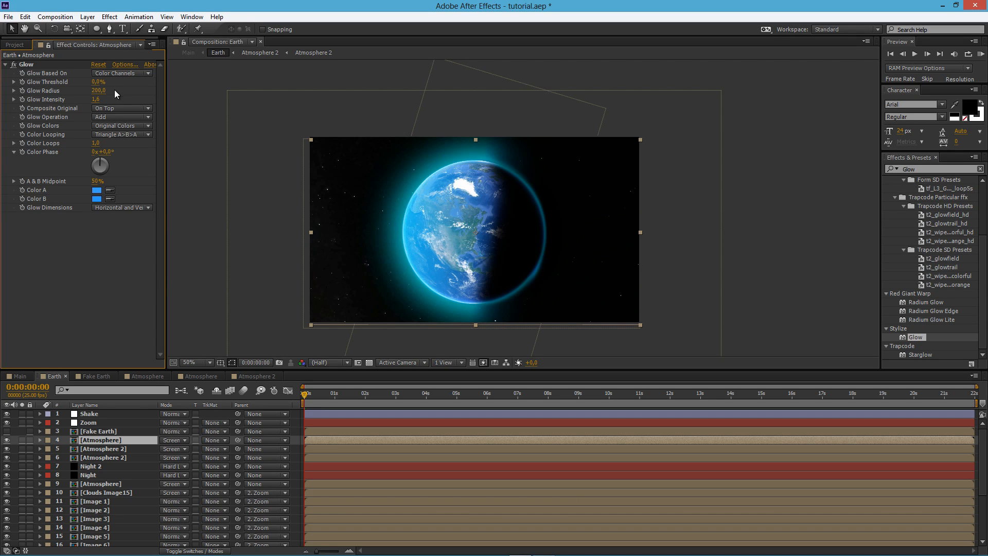
left_click_drag(99, 88, 193, 104)
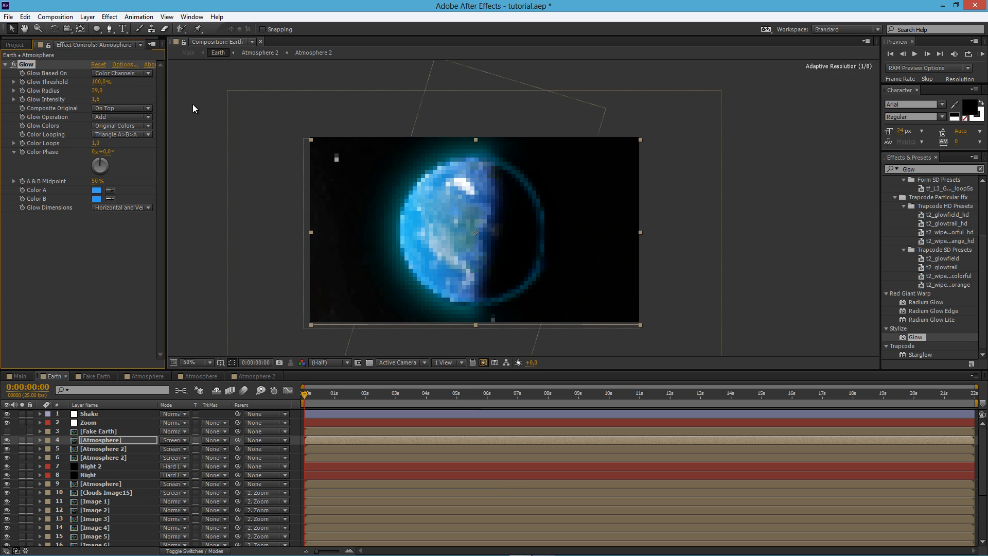
left_click(22, 440)
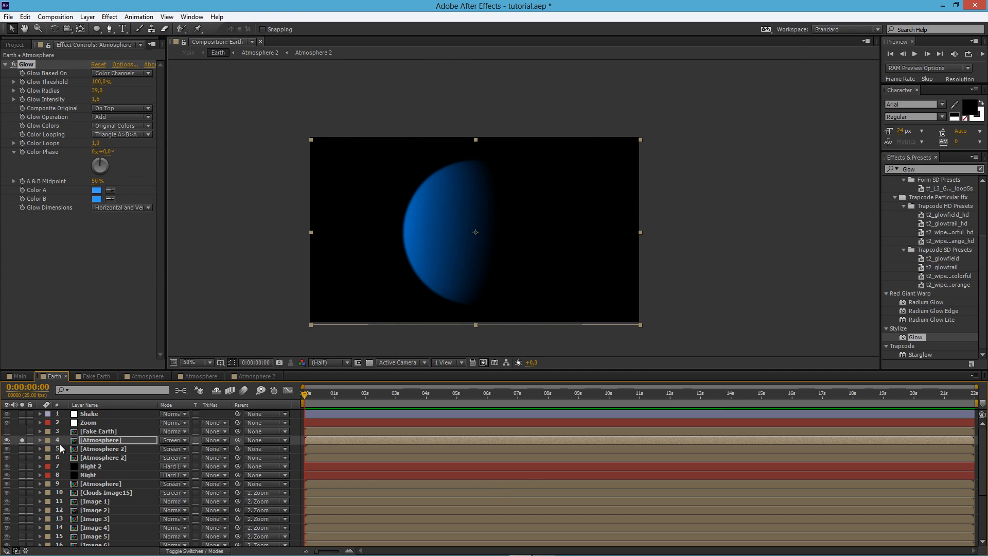
left_click(22, 440)
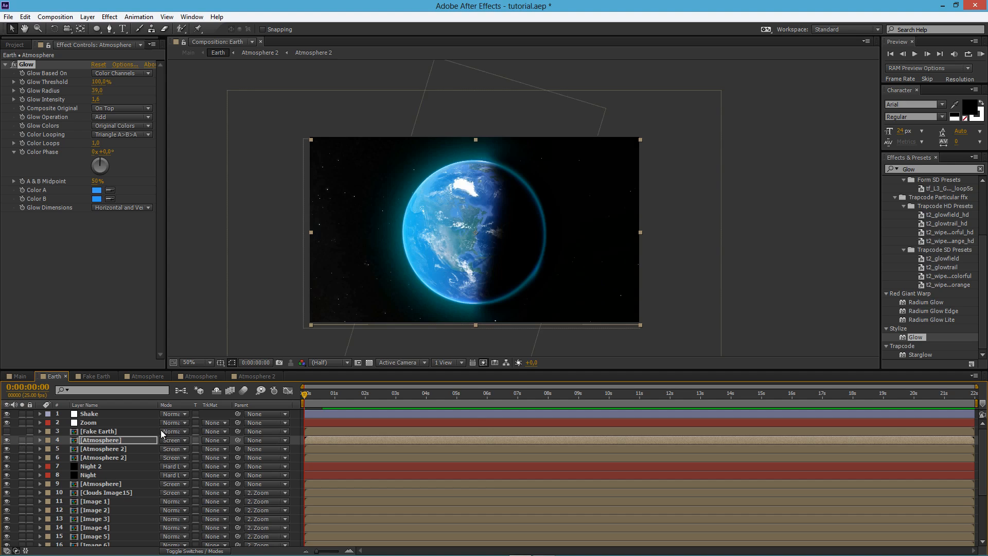
Try Lighten and Hard Light blending on the top Atmosphere copy, and set its blending mode to Soft Light.
left_click(175, 440)
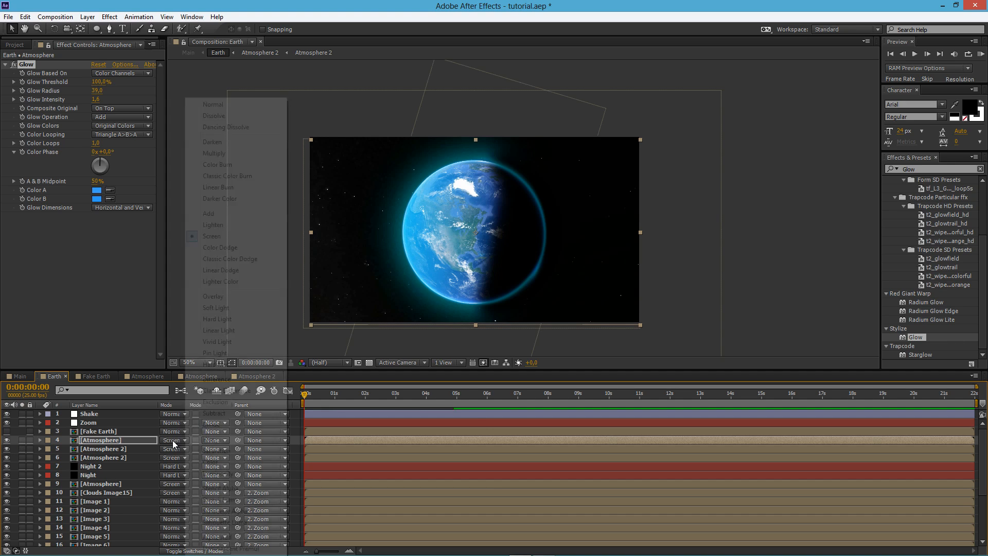
left_click(228, 224)
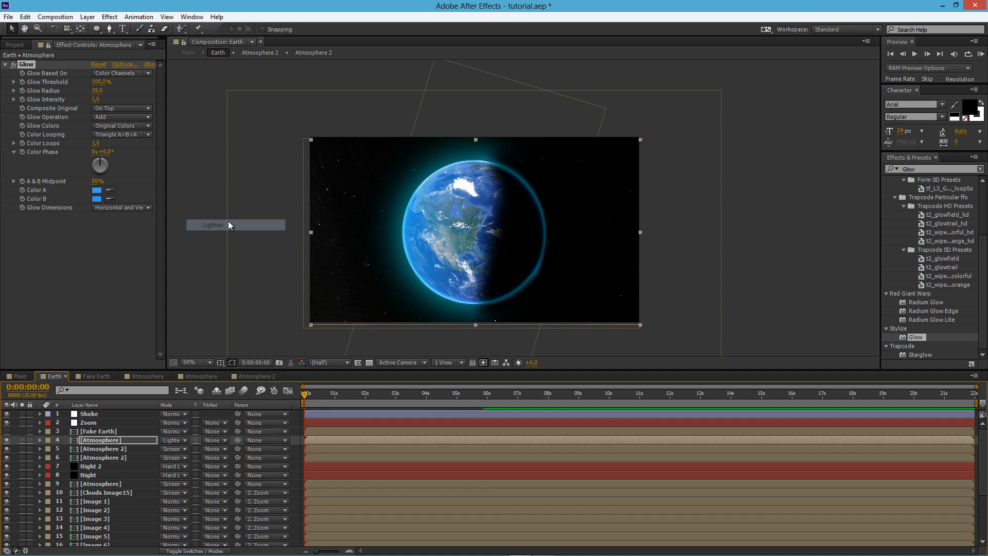
left_click(175, 440)
left_click(228, 319)
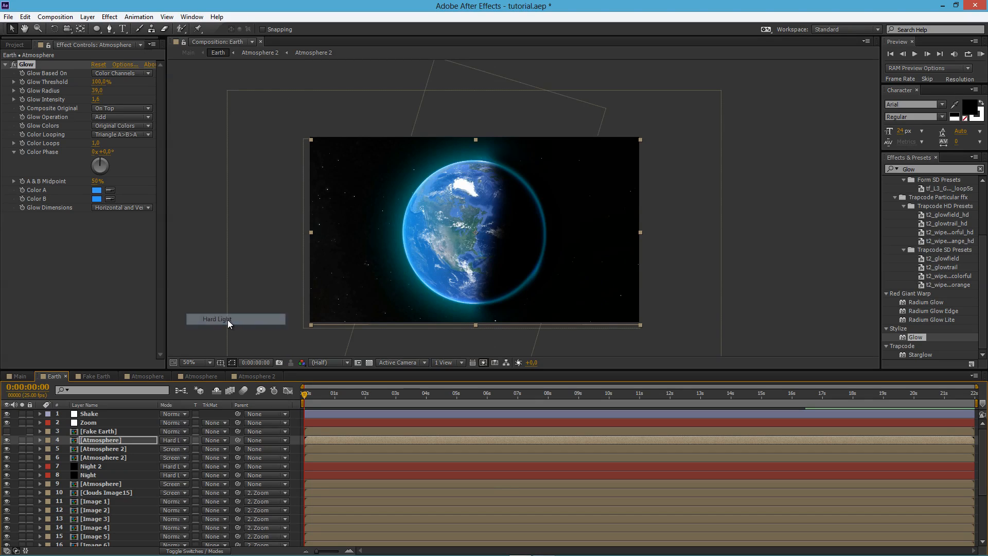
left_click(182, 440)
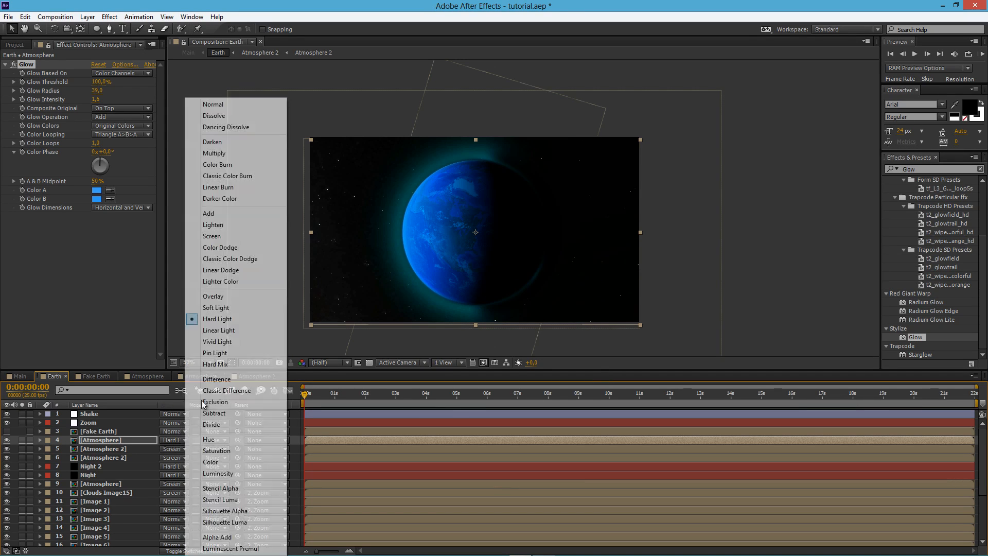
left_click(228, 309)
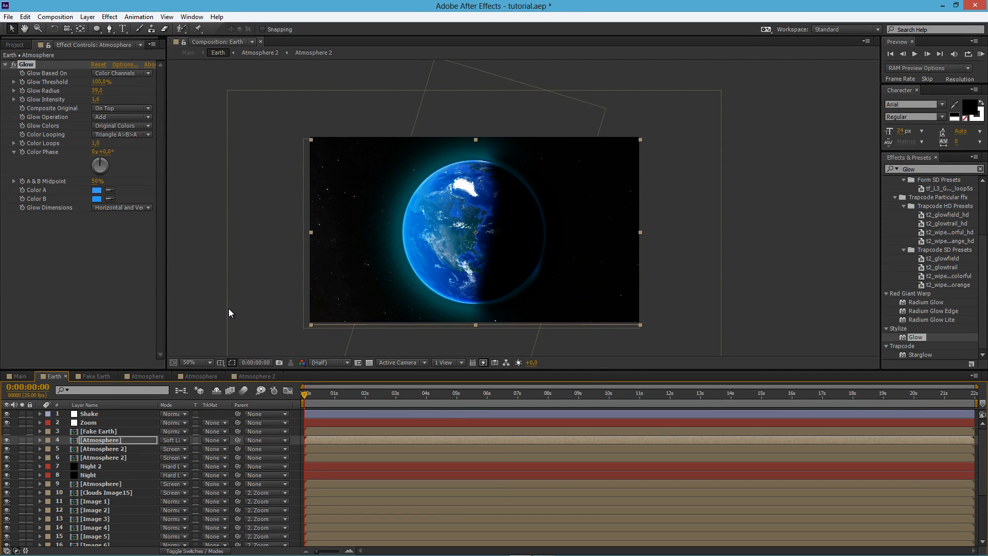
Try the Overlay blending mode on the top Atmosphere copy, and switch it back to Soft Light.
left_click_drag(307, 394, 266, 393)
left_click(126, 443)
left_click(183, 440)
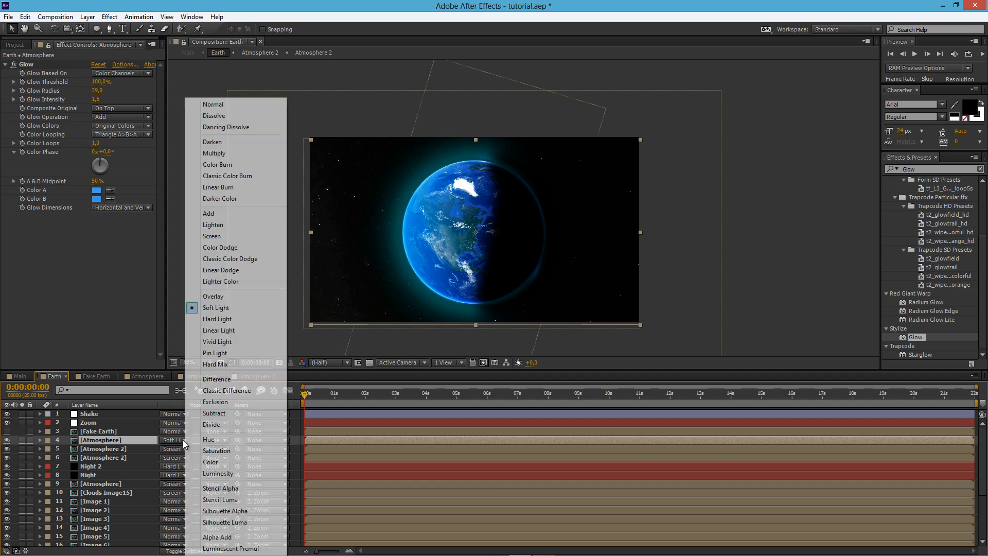
left_click(219, 308)
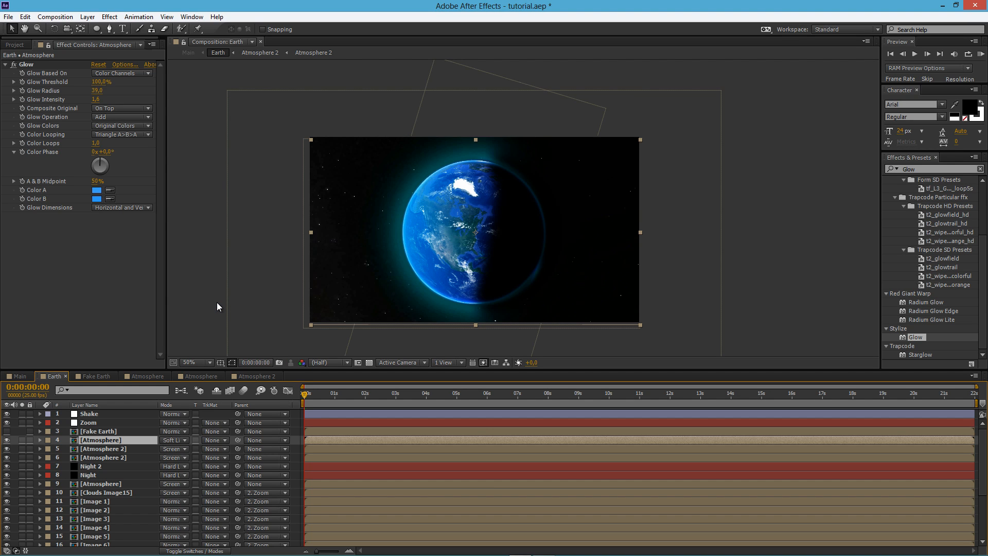
left_click(173, 440)
left_click(206, 297)
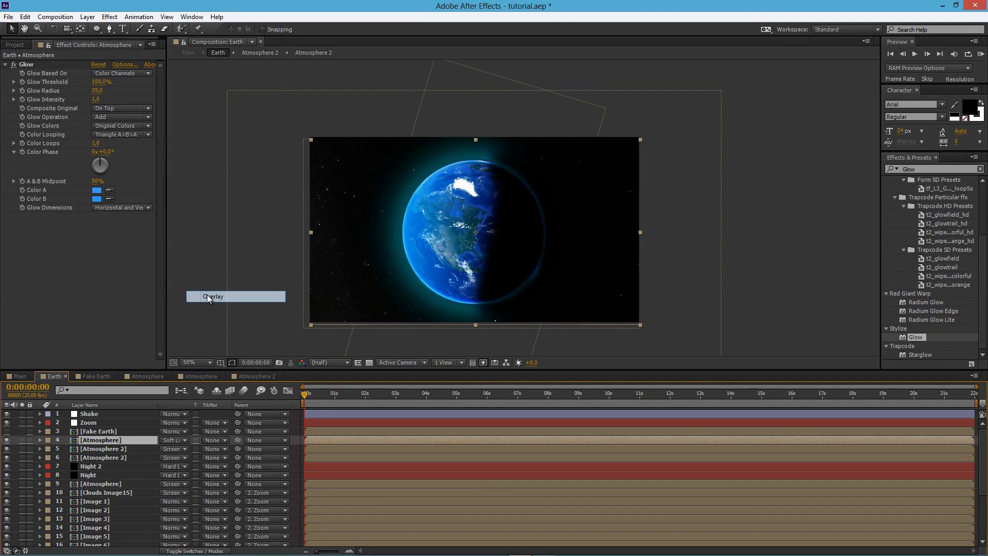
left_click(182, 441)
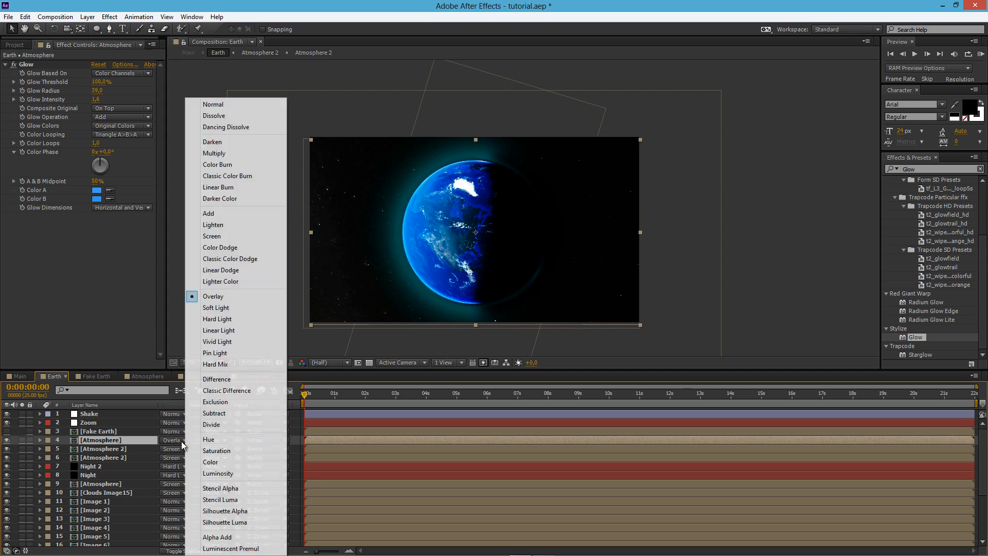
left_click(226, 307)
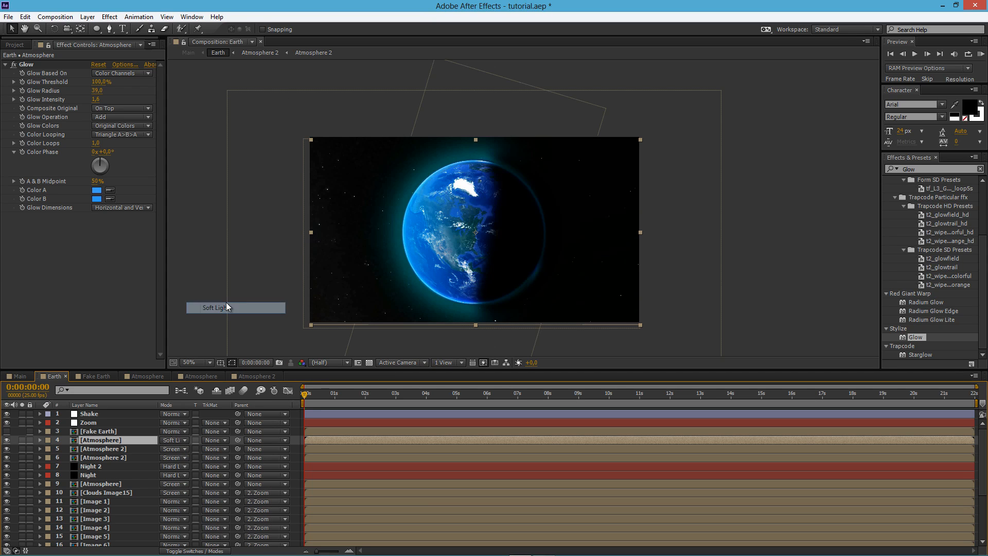
Enable opacity keyframing on the top Atmosphere copy with a 0% keyframe at 0:00:00:19, and shift that keyframe slightly earlier.
left_click(40, 440)
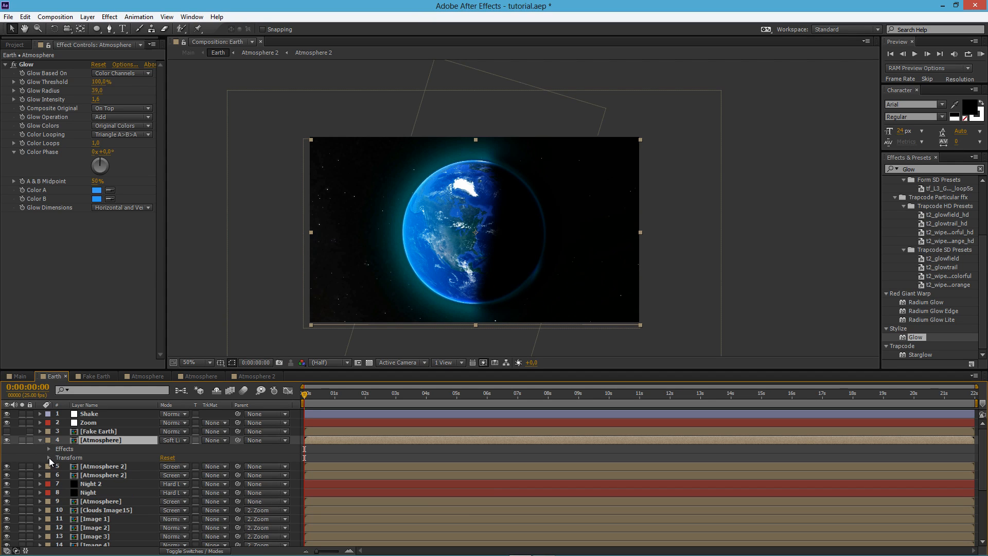
left_click(49, 458)
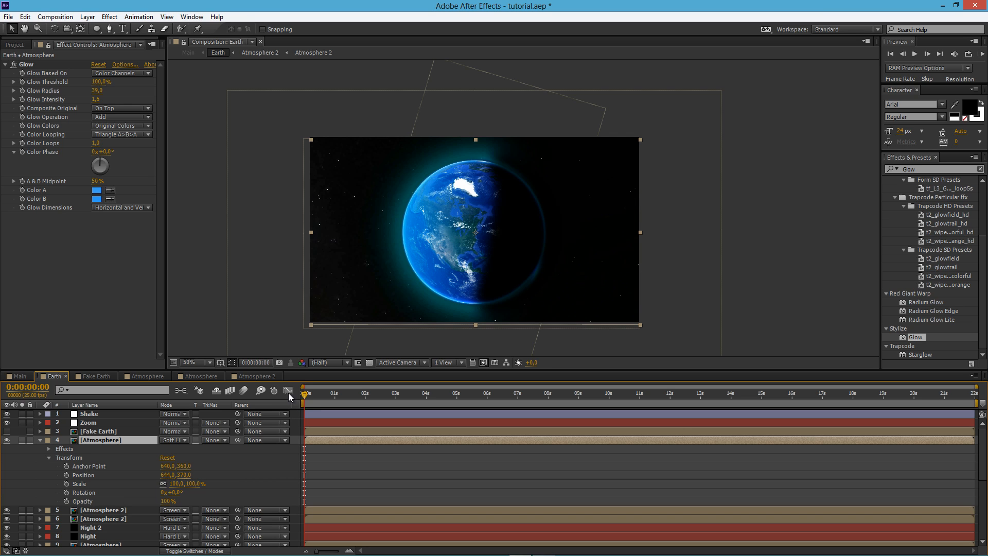
left_click_drag(303, 392, 328, 393)
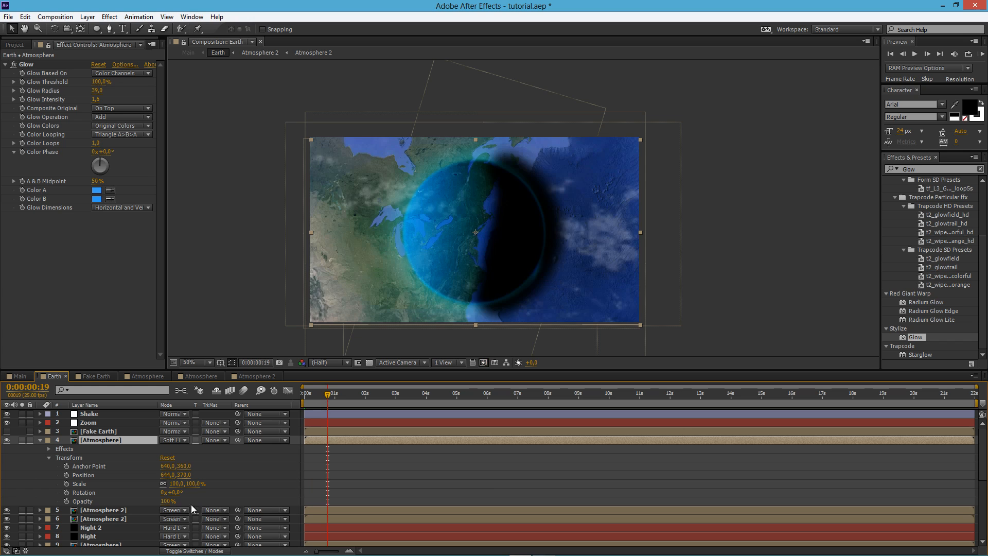
left_click(66, 501)
left_click(168, 501)
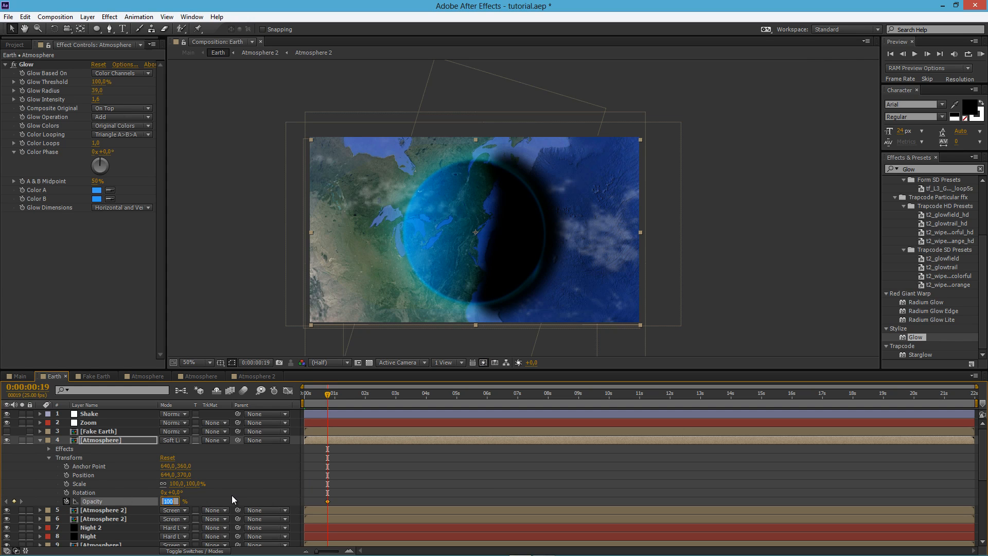
type("0")
key("Return")
left_click_drag(326, 501, 317, 502)
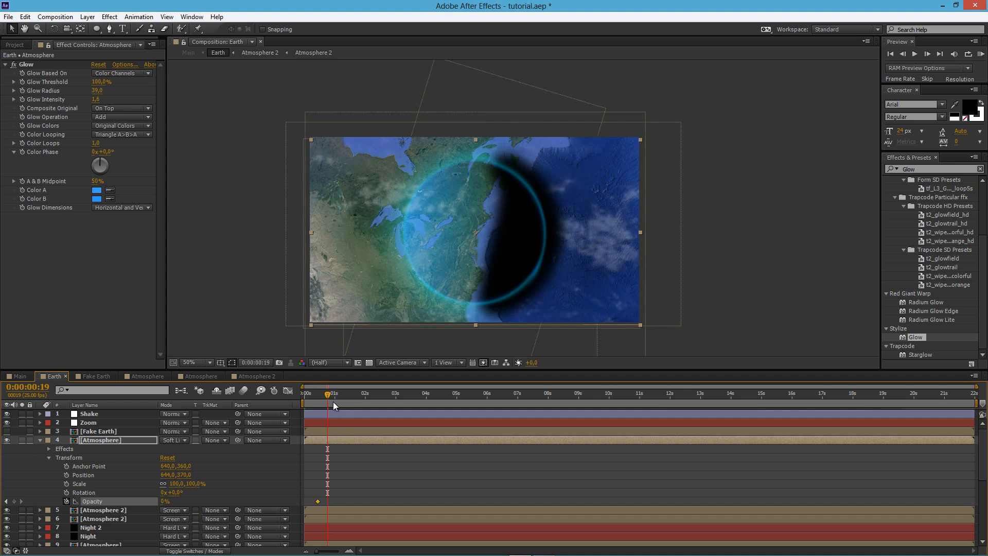
Animate the top Atmosphere copy's opacity from 0% near the start to 100% shortly after and back to 0% at 0:00:01:03.
left_click_drag(332, 400, 338, 399)
left_click_drag(317, 502, 311, 503)
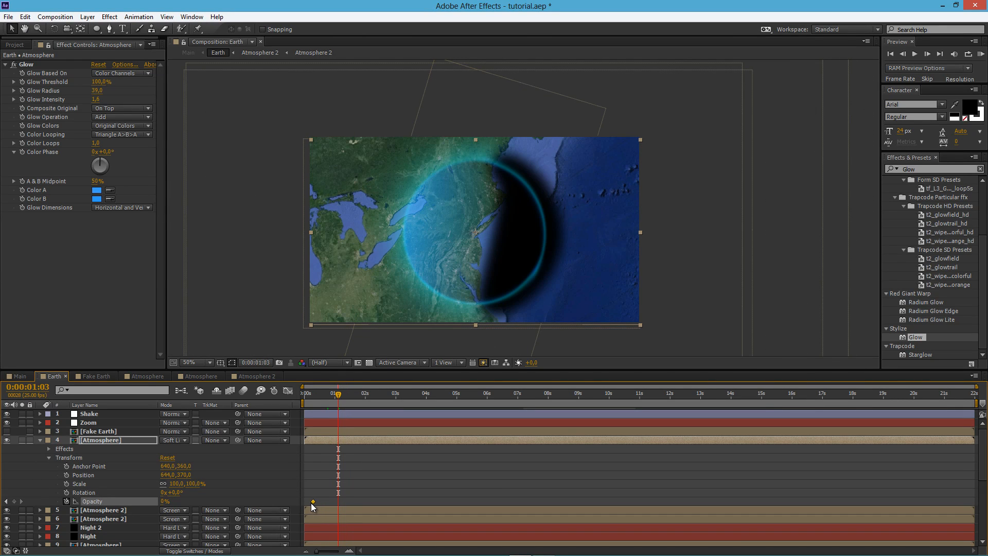
left_click_drag(162, 502, 227, 496)
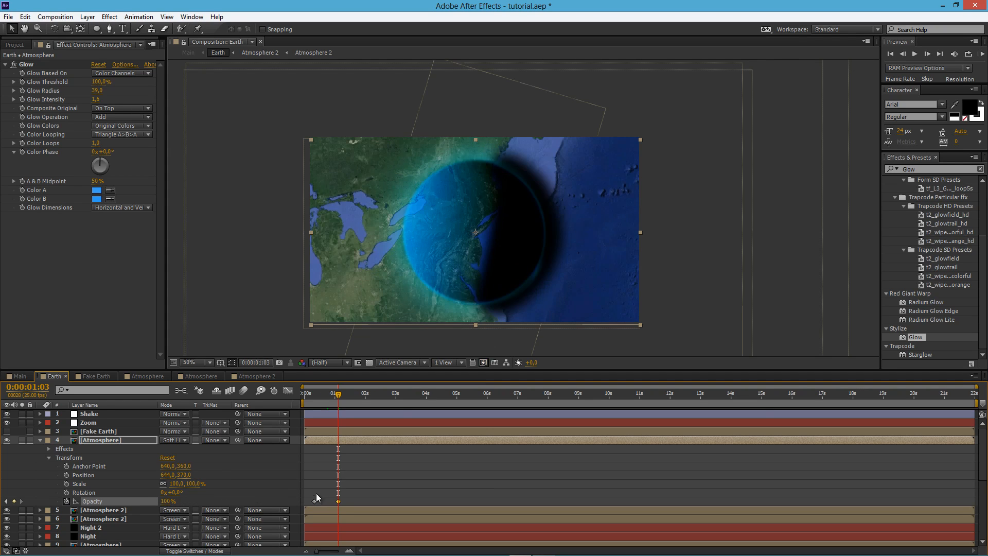
left_click_drag(338, 501, 336, 502)
left_click_drag(174, 505, 100, 503)
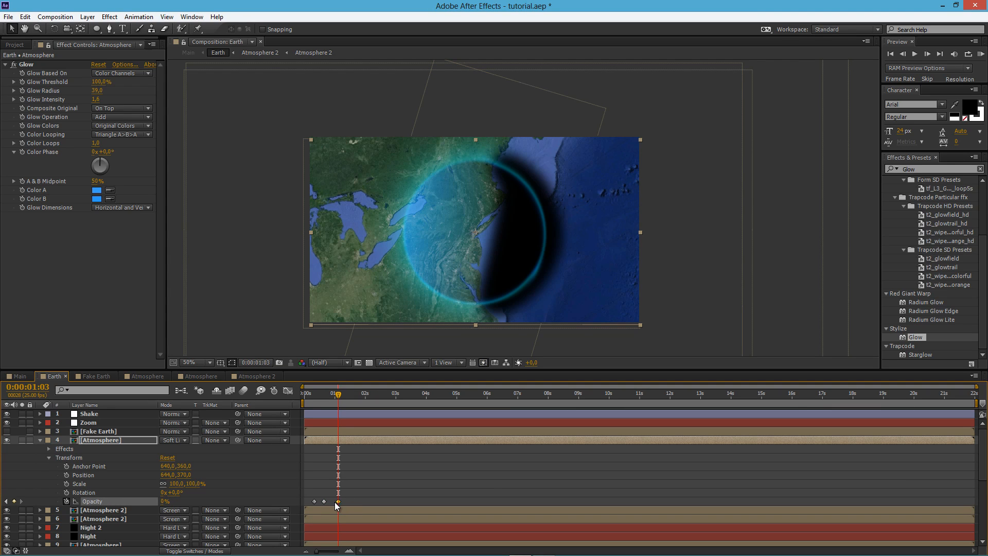
left_click_drag(335, 394, 275, 403)
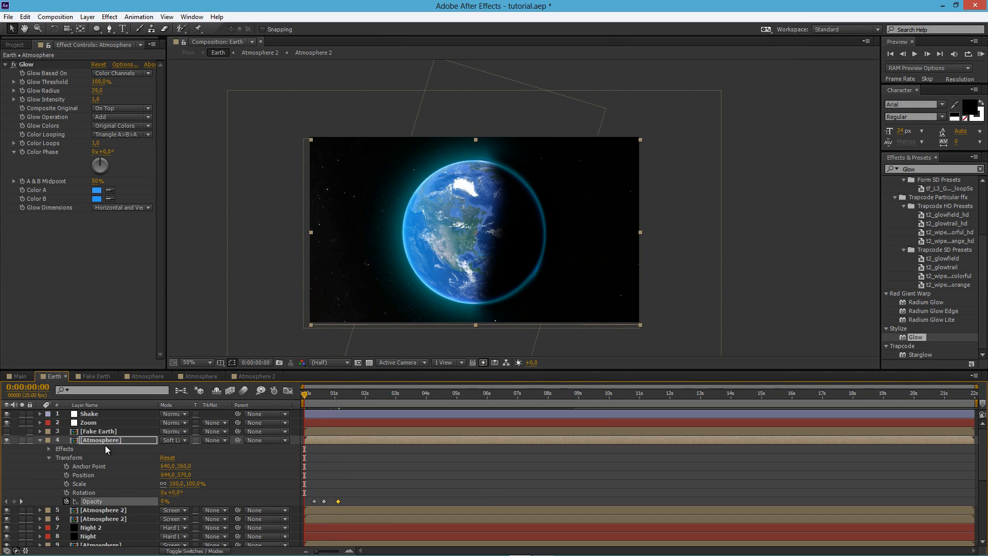
left_click(41, 439)
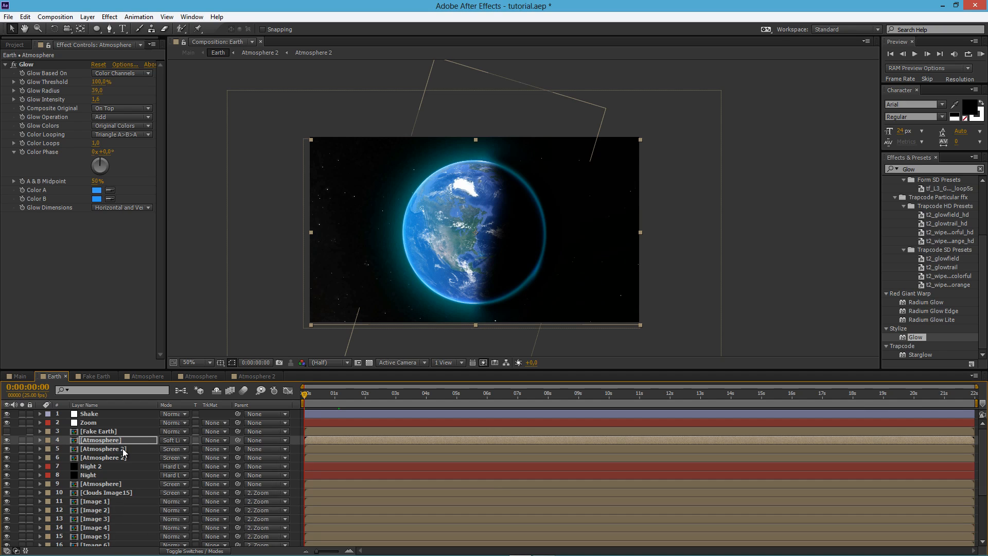
Parent all four Atmosphere layers and both Night layers to the Zoom null, and scrub through the zoom to check they follow.
left_click(123, 451, "ctrl")
left_click(122, 456, "ctrl")
left_click(119, 483, "ctrl")
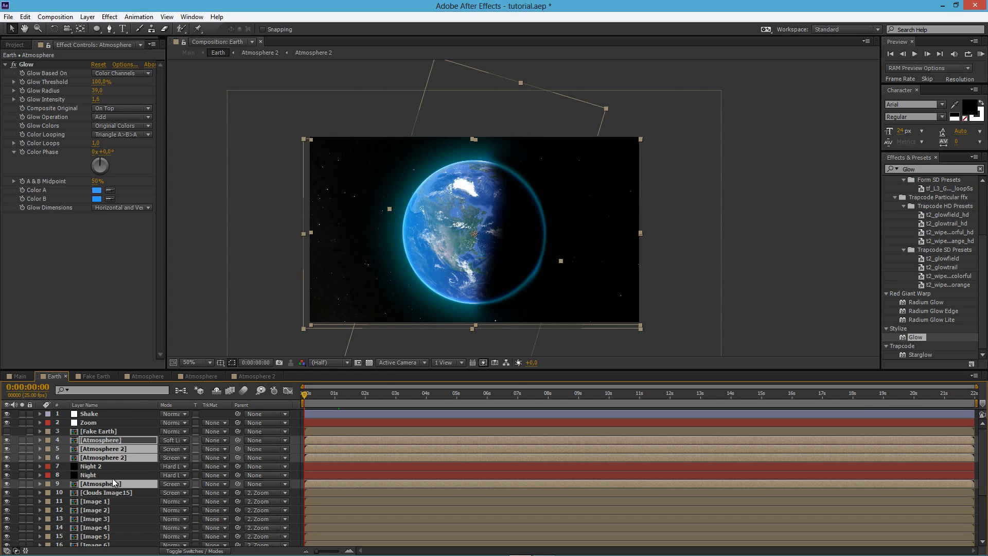
left_click(100, 474, "ctrl")
left_click(97, 467, "ctrl")
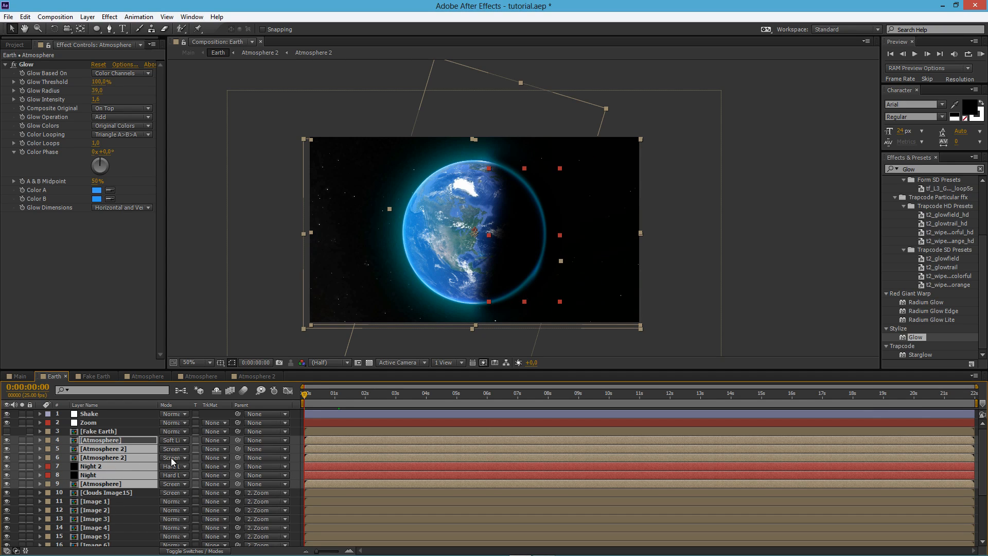
left_click(245, 440)
left_click(289, 171)
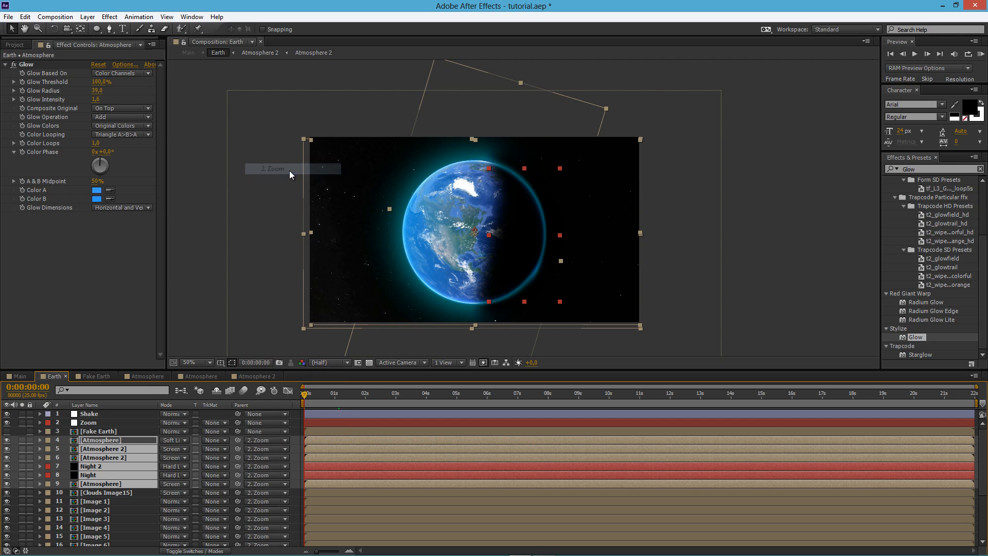
left_click(307, 395)
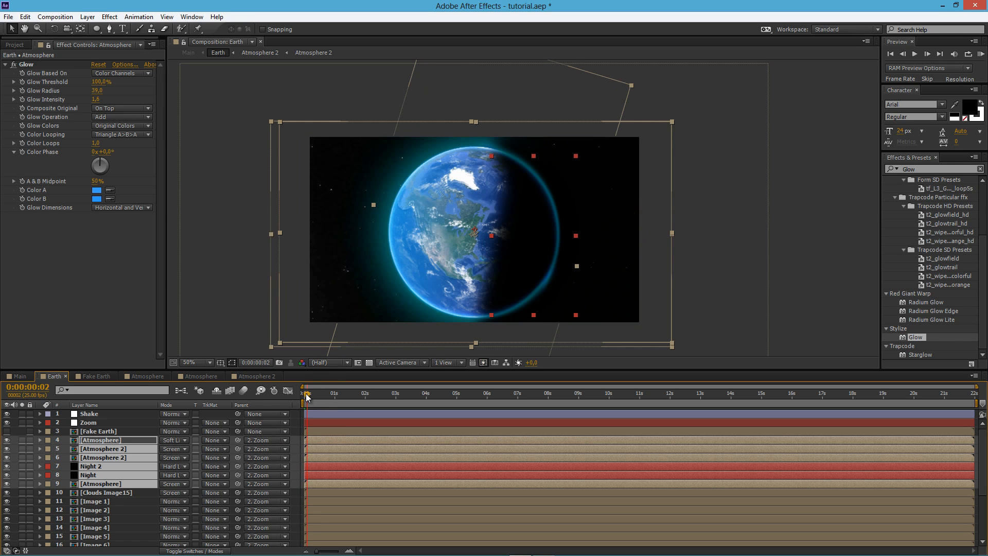
mouse_move(307, 396)
left_mouse_down()
mouse_move(335, 395)
mouse_move(314, 396)
mouse_move(323, 398)
left_mouse_up()
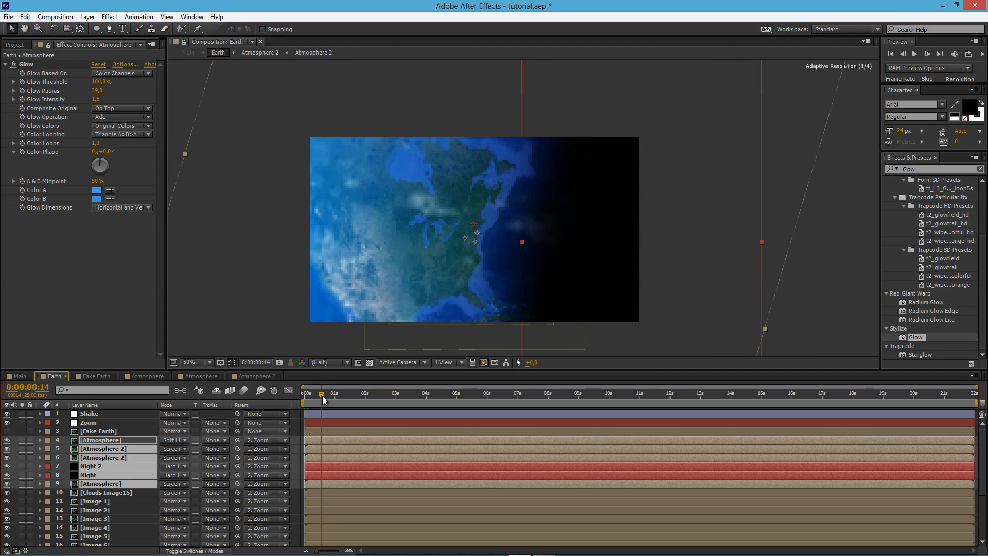
Retime the top Atmosphere copy's opacity fade, moving the first keyframe slightly earlier and the middle and last ones slightly later.
left_click(121, 439)
left_click(40, 440)
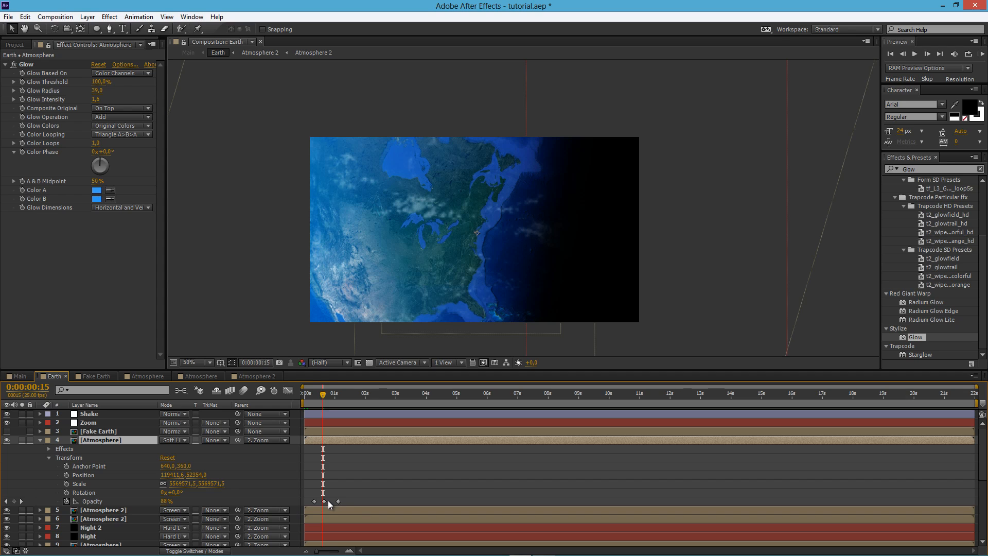
left_click_drag(325, 501, 326, 502)
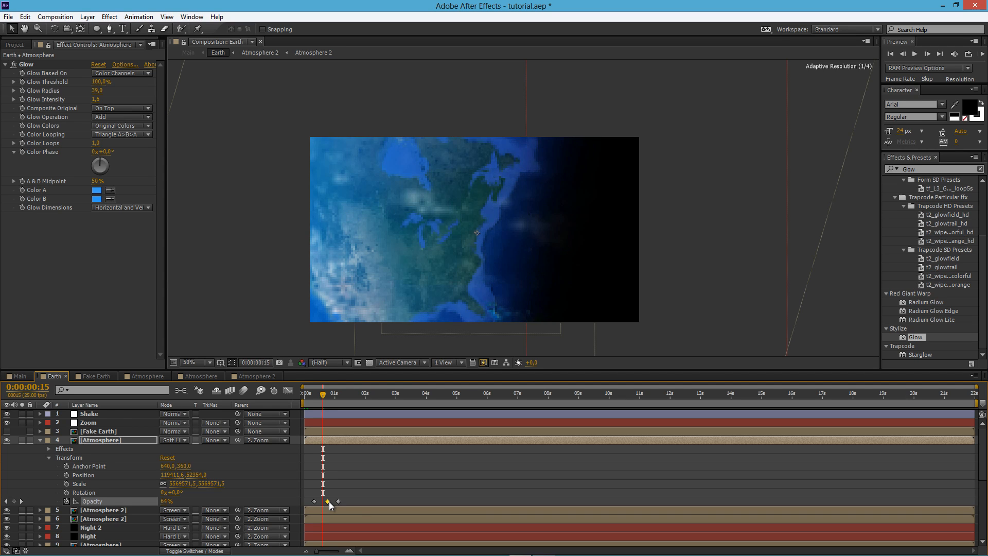
left_click_drag(325, 393, 332, 394)
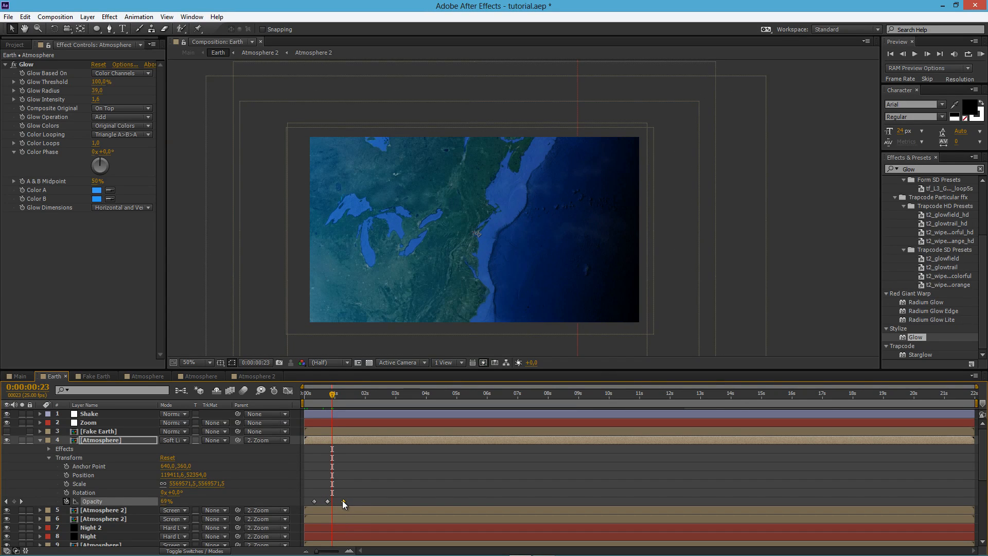
mouse_move(335, 394)
left_mouse_down()
mouse_move(349, 392)
mouse_move(316, 397)
mouse_move(324, 400)
left_mouse_up()
left_click_drag(314, 501, 311, 500)
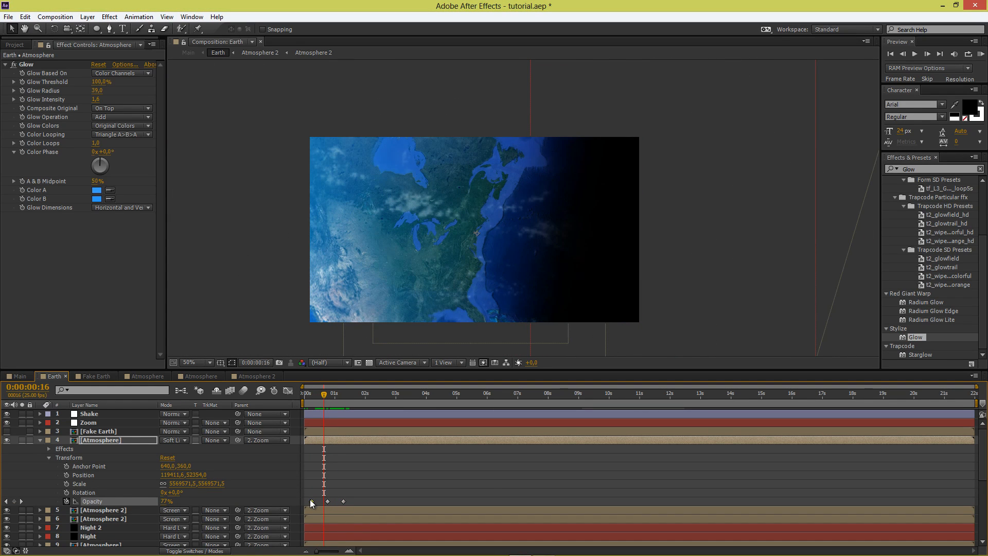
left_click_drag(323, 397, 281, 398)
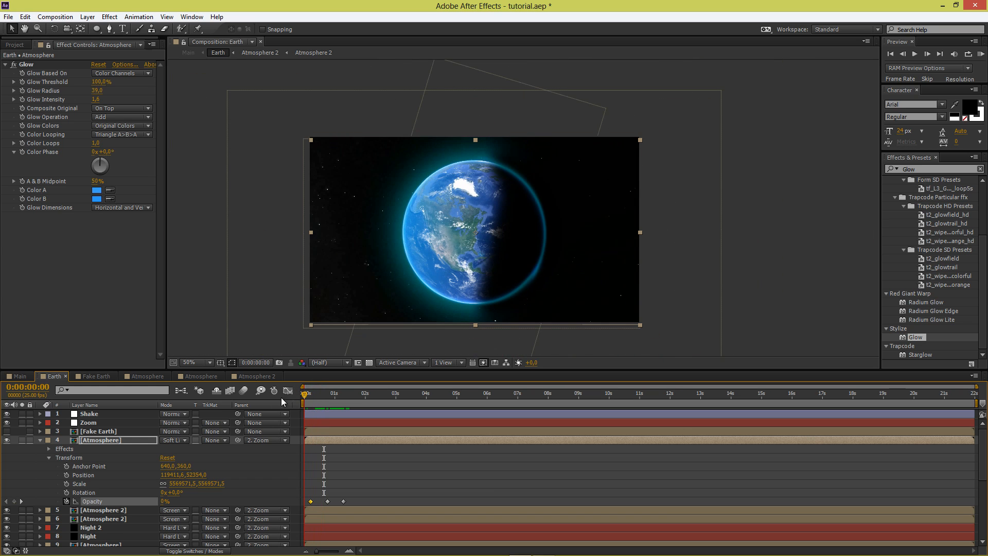
left_click(40, 440)
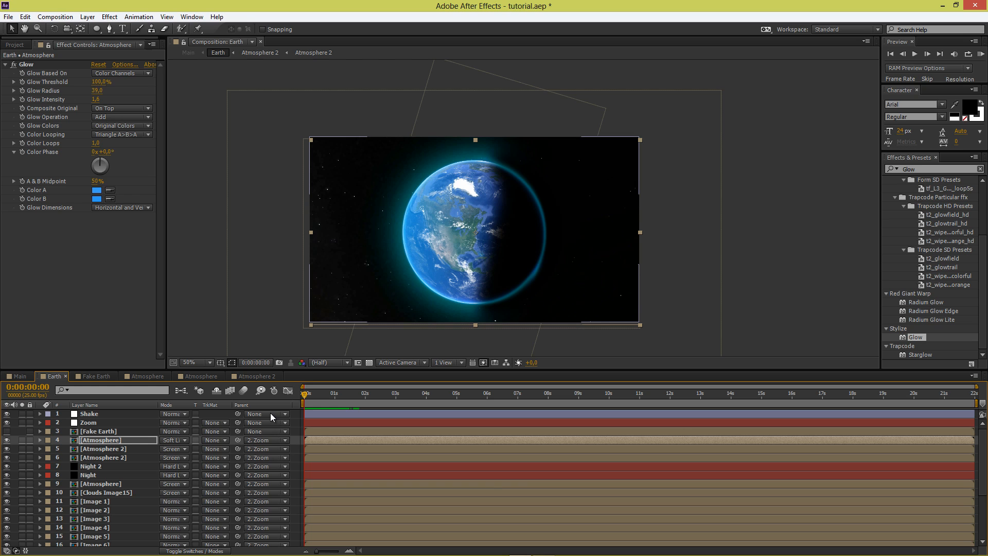
Close the Atmosphere 2, both Atmosphere and the Fake Earth compositions, leaving Main and Earth open.
left_click(262, 377)
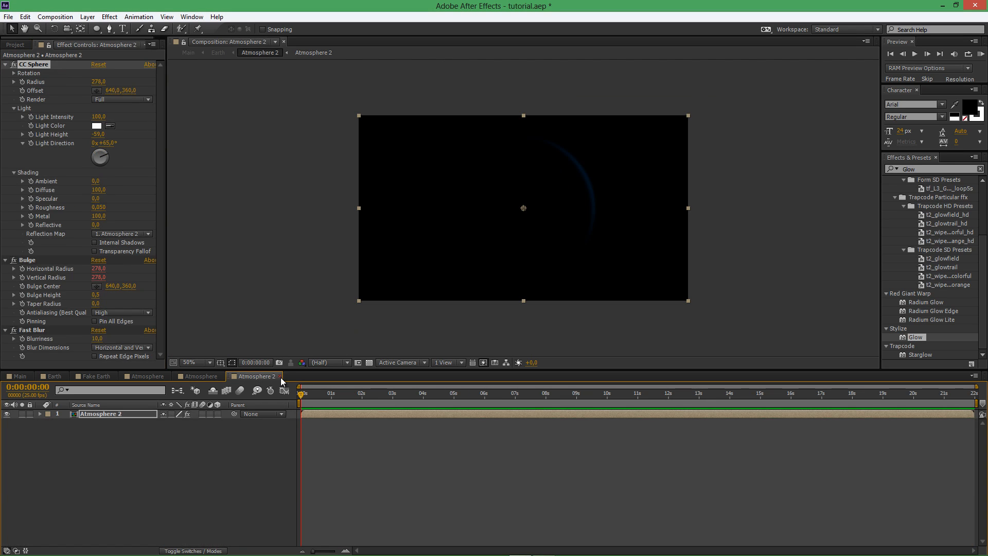
left_click(280, 376)
left_click(221, 376)
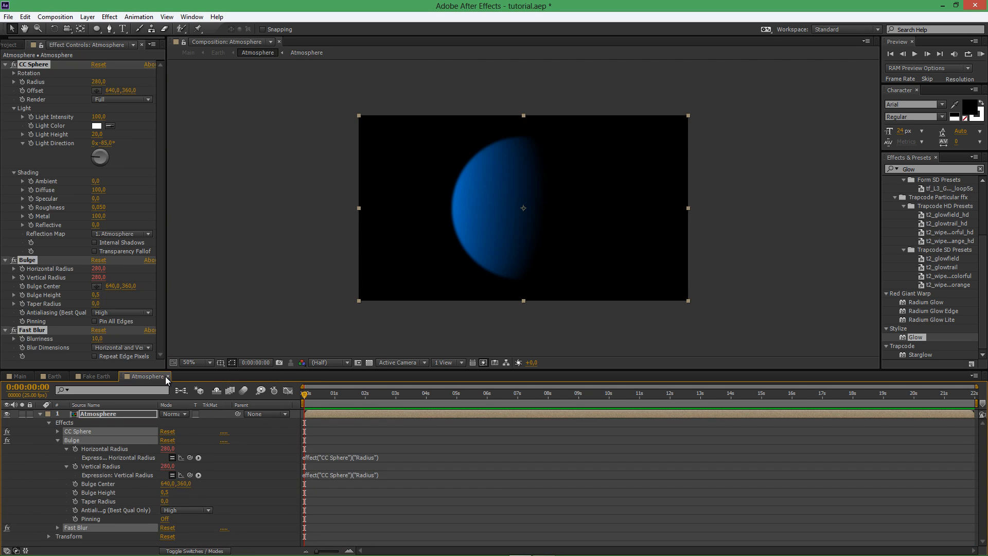
left_click(167, 376)
left_click(114, 377)
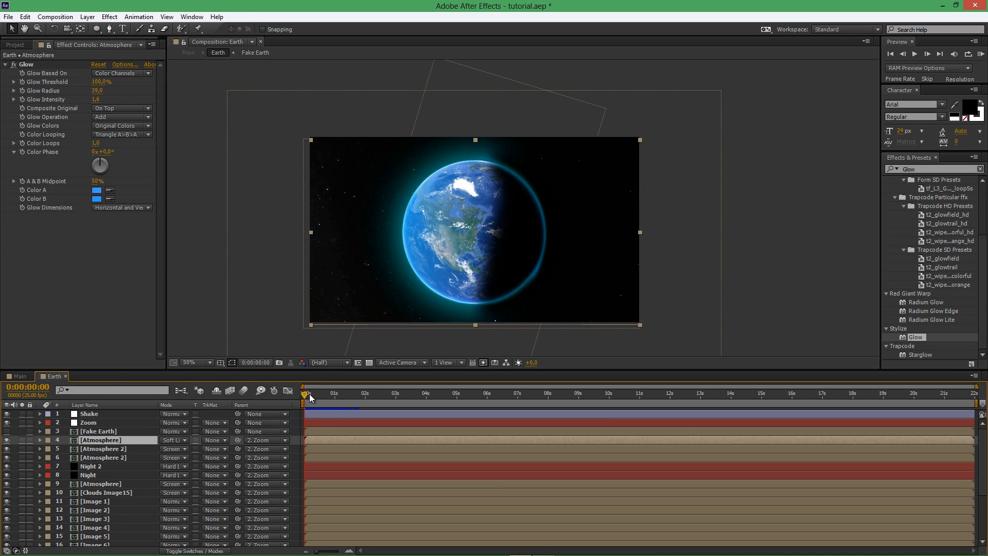
Create a new 1280 x 720 composition at 25 fps with a 22-second duration and name it Clouds Zoom.
mouse_move(311, 393)
left_mouse_down()
mouse_move(352, 388)
mouse_move(298, 391)
left_mouse_up()
left_click(149, 431)
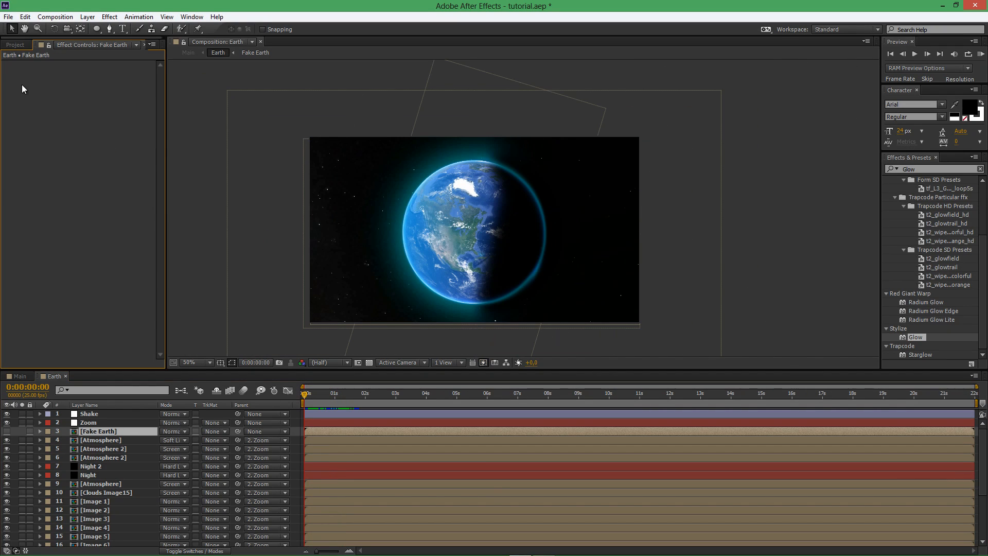
left_click(20, 44)
left_click(32, 363)
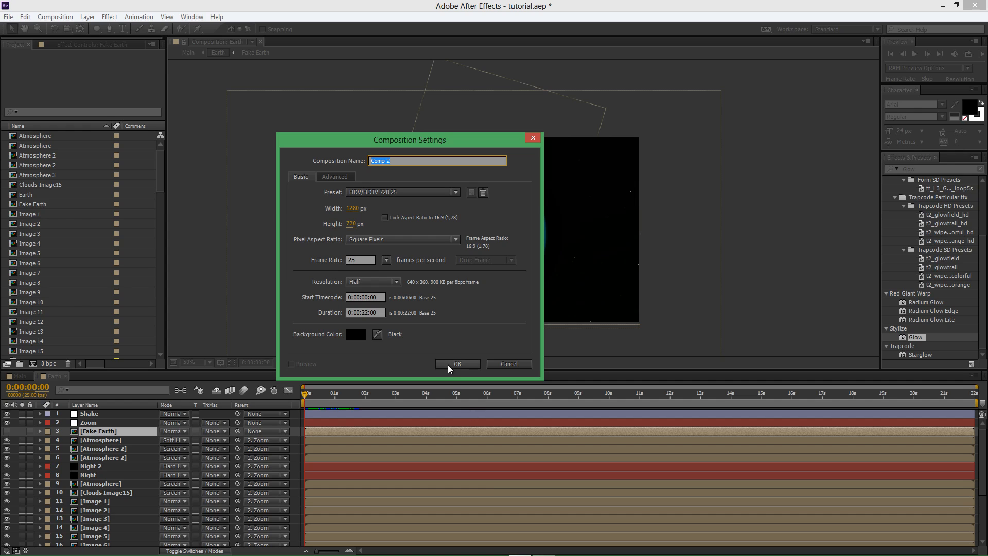
left_click(455, 363)
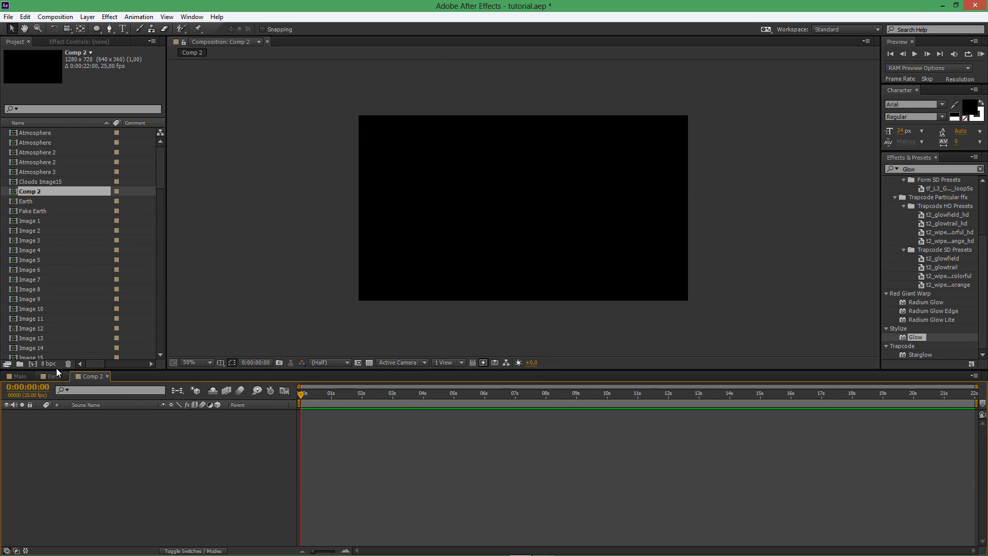
right_click(36, 192)
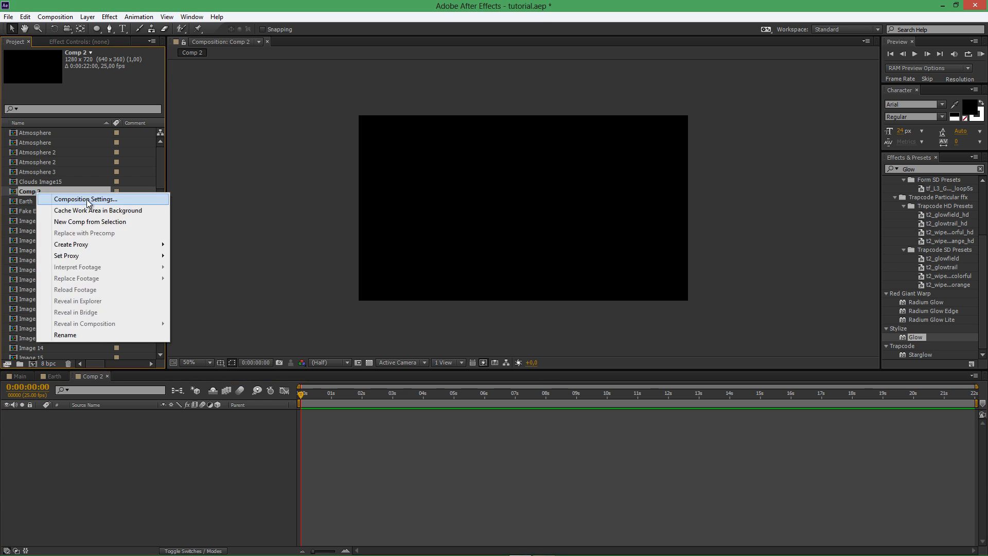
left_click(49, 199)
type("Clouds Zoom")
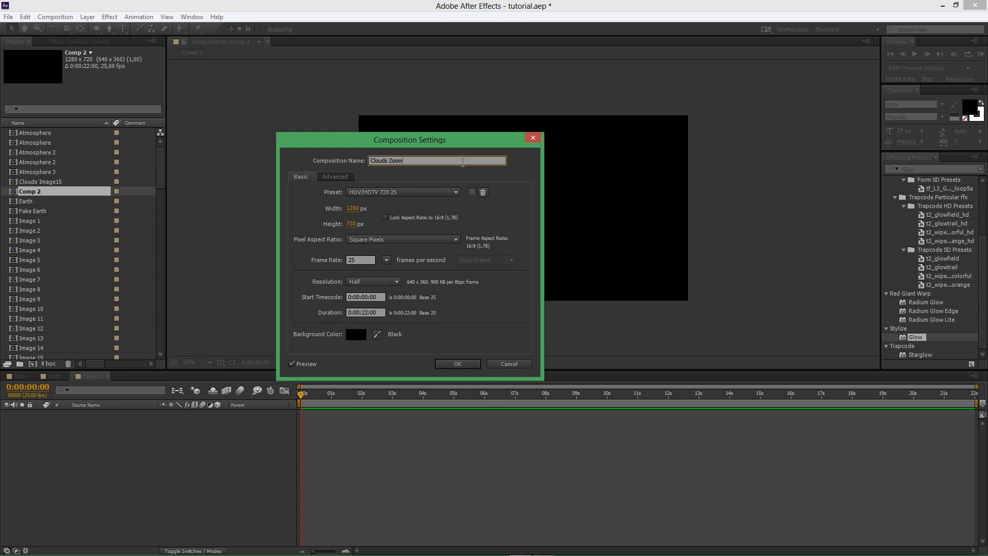
key("Return")
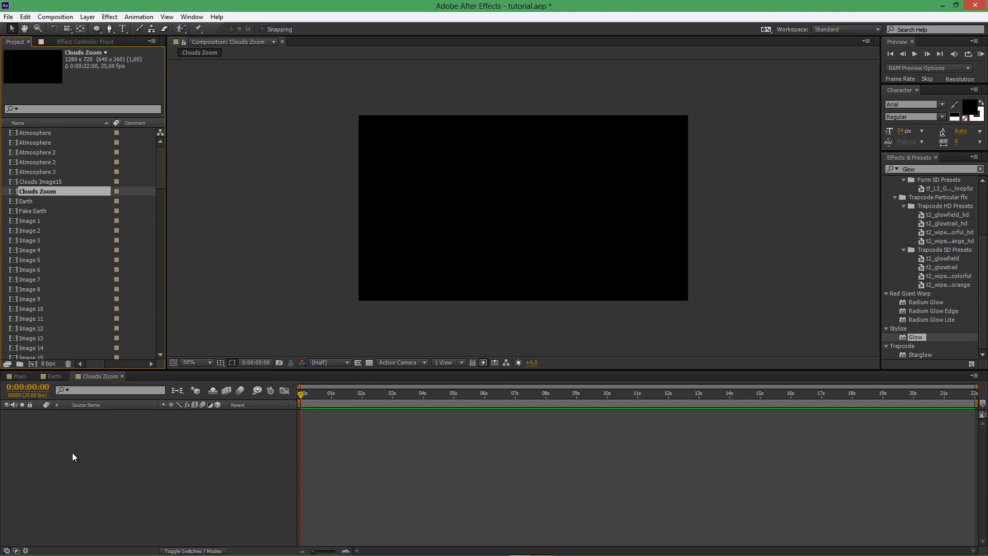
Add a null object to the Clouds Zoom composition.
left_click(92, 13)
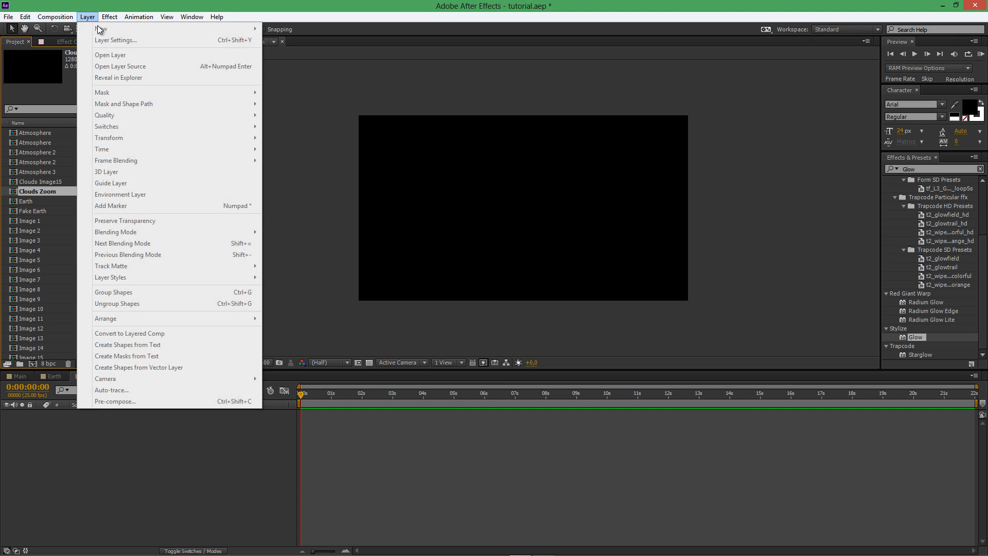
left_click(104, 456)
left_click(88, 17)
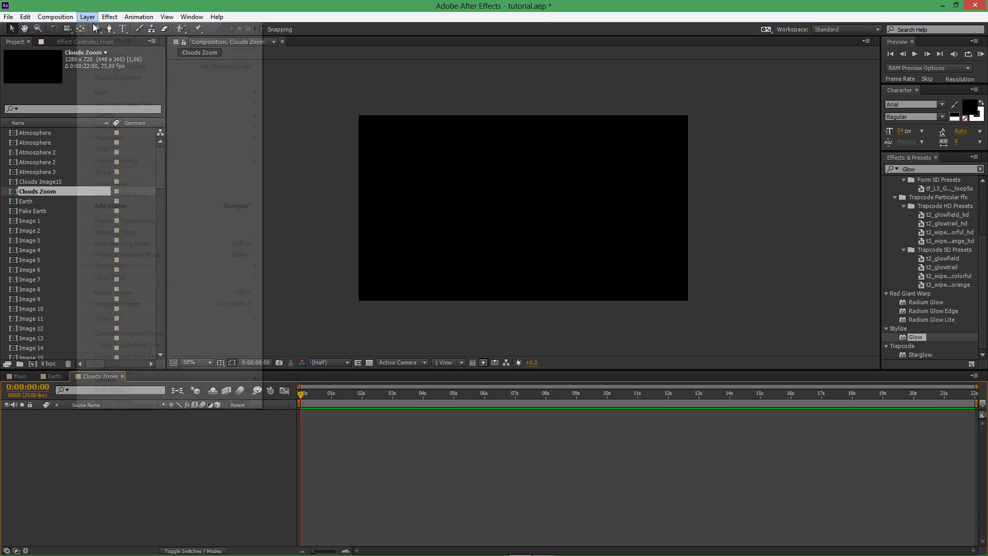
mouse_move(240, 29)
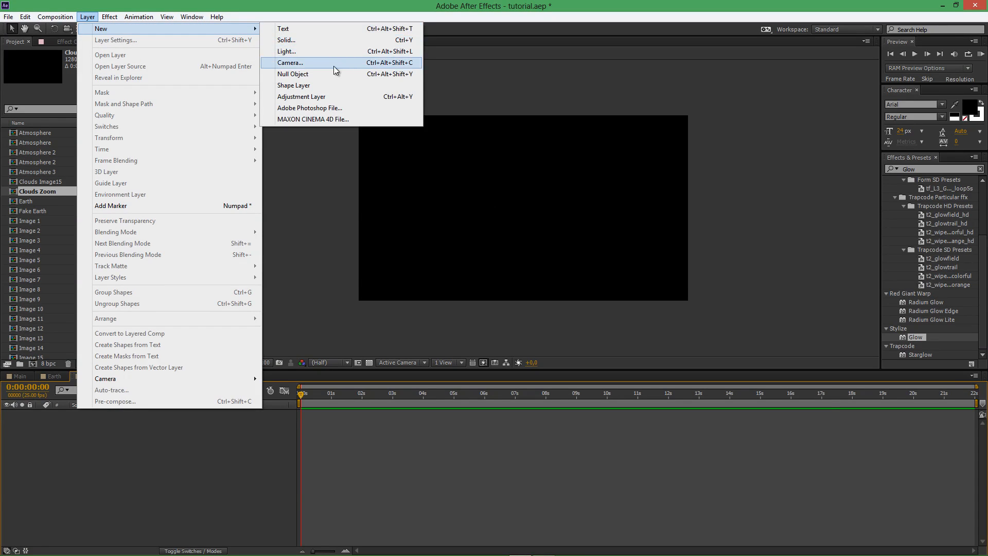
left_click(317, 75)
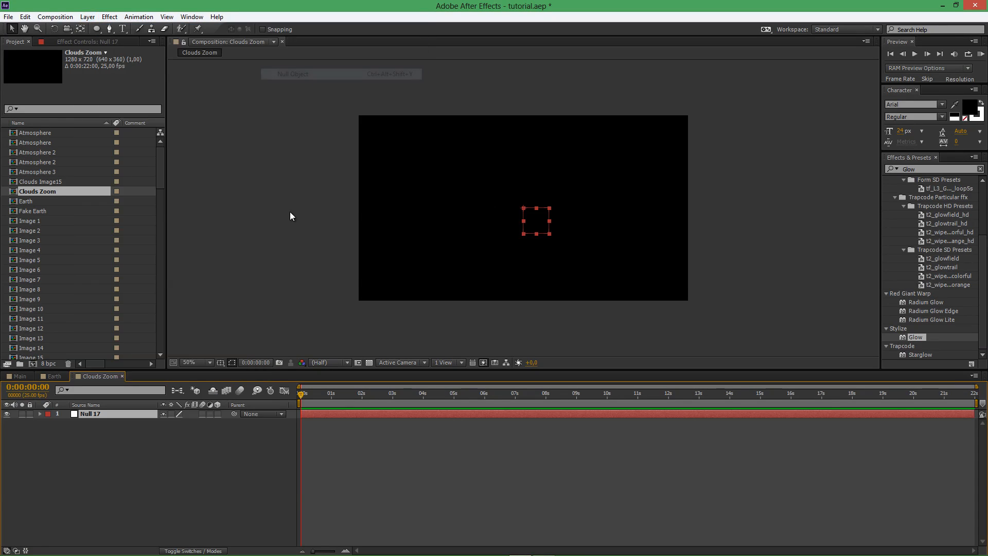
Keyframe the null's rotation from 0° at the start to 150° at 0:00:04:00, and smooth the last keyframe.
left_click(39, 414)
left_click(50, 422)
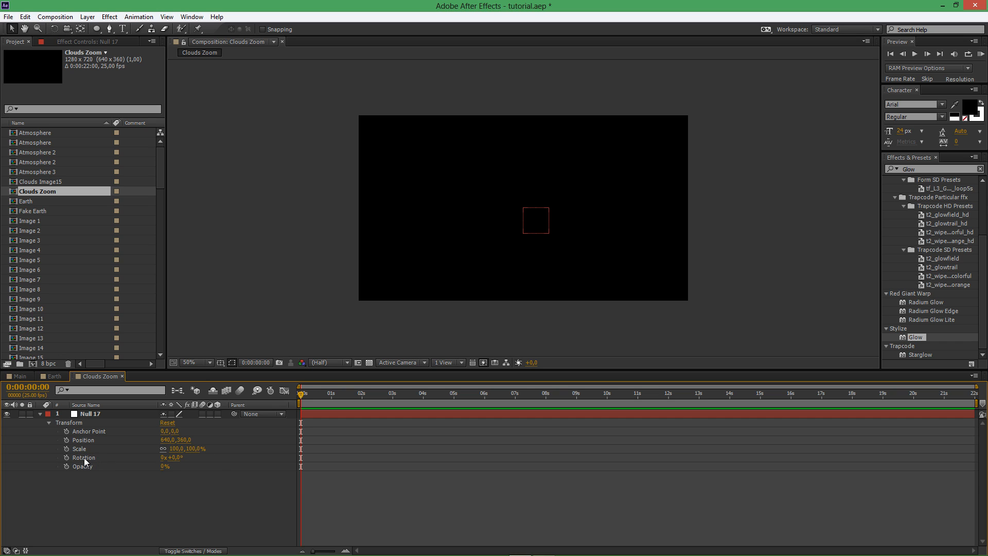
left_click(67, 457)
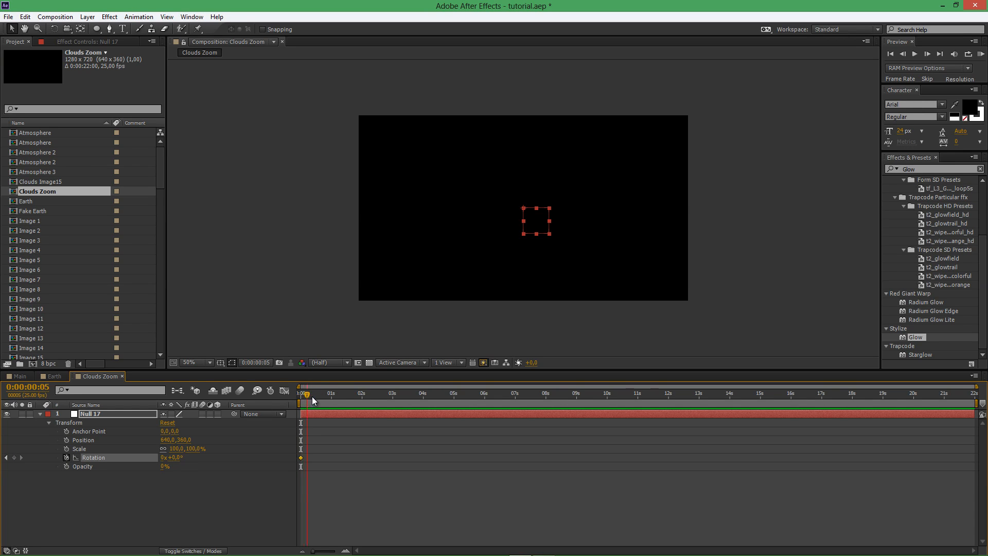
left_click_drag(312, 398, 426, 378)
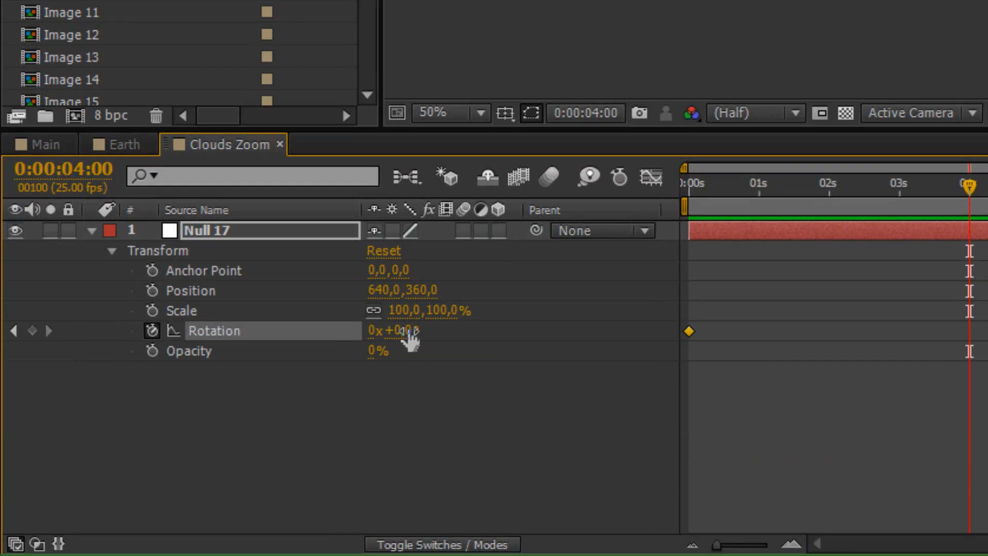
left_click(407, 330)
type("15")
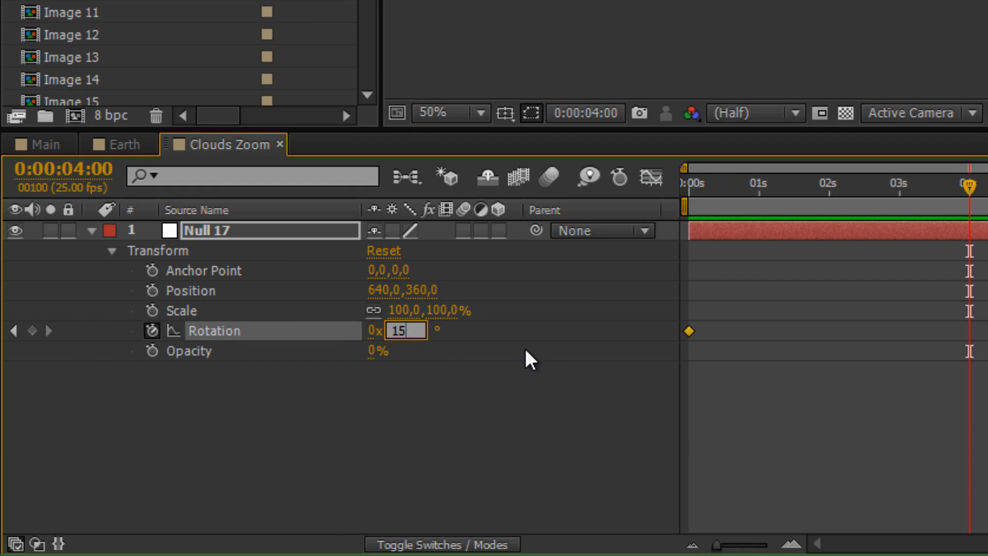
type("0")
key("Return")
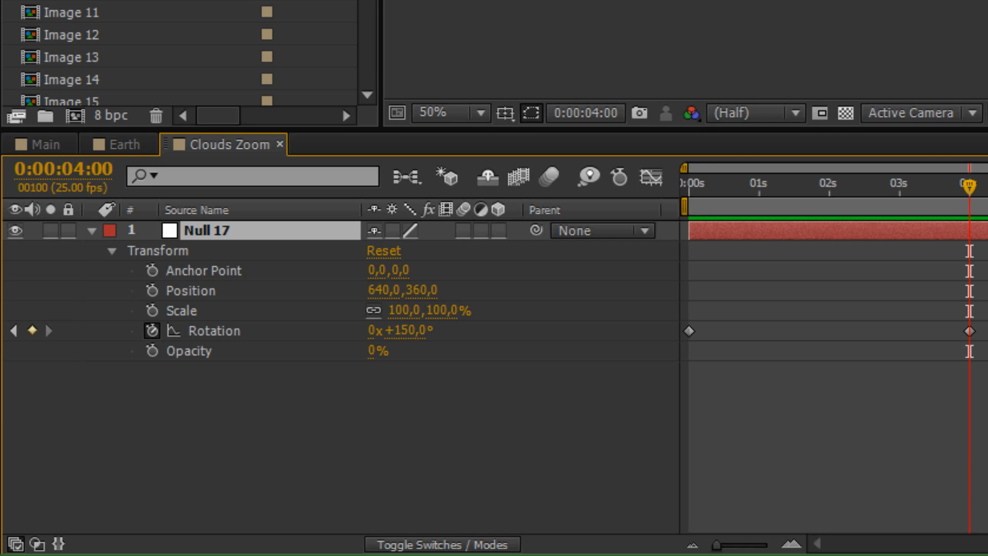
left_click(970, 331)
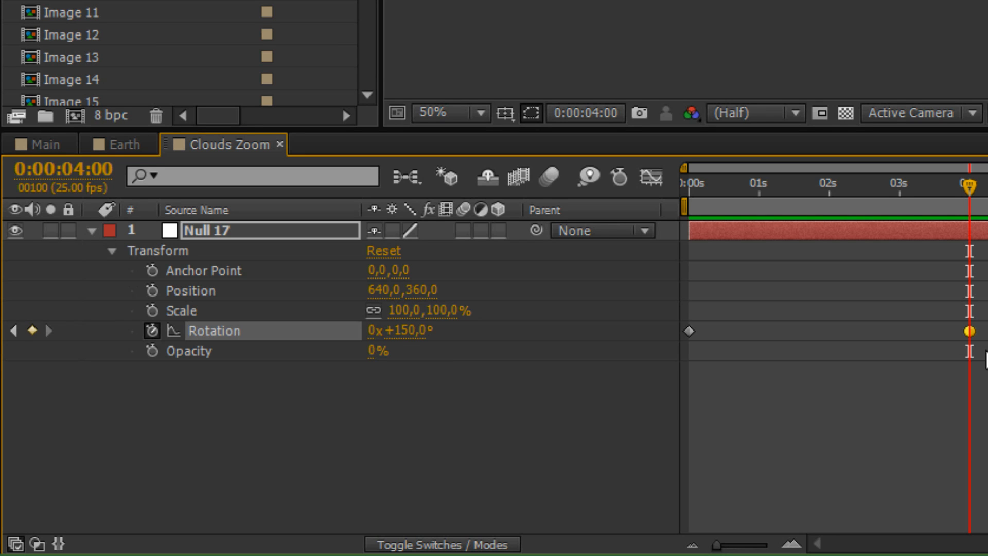
Add an expression to the null's Rotation that references a layer in the Earth composition, starting with comp("Earth").layer.
left_click(151, 331, "alt")
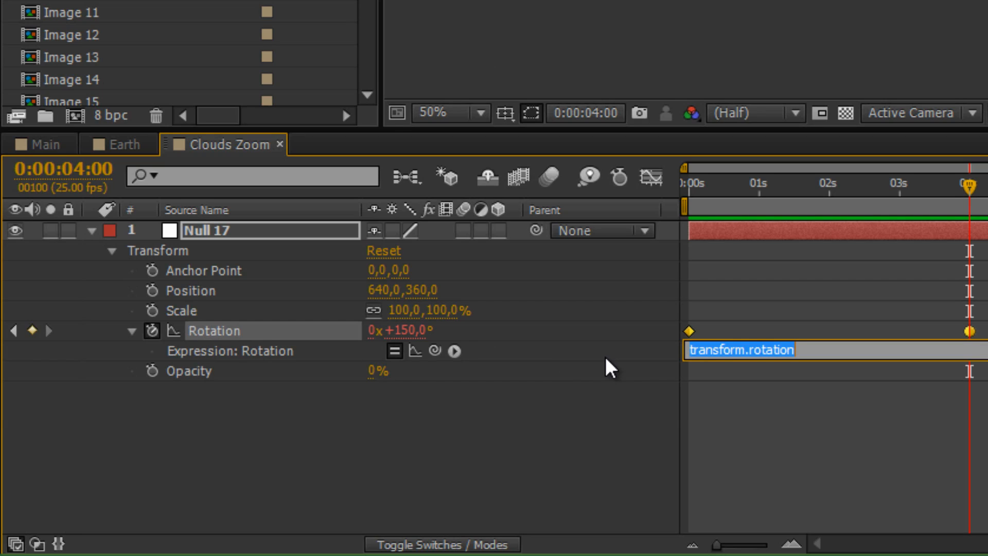
type("comp")
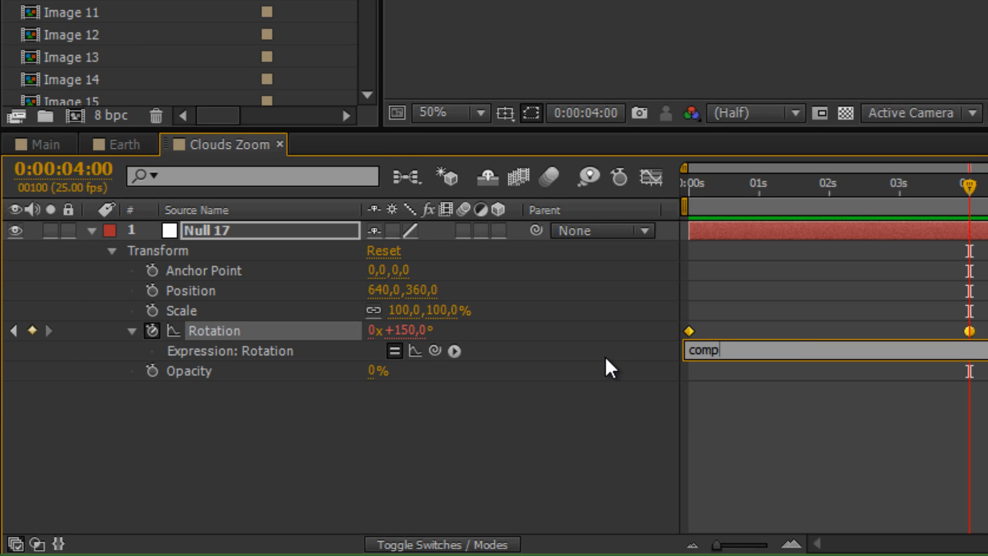
type("(\"Earth\").layer")
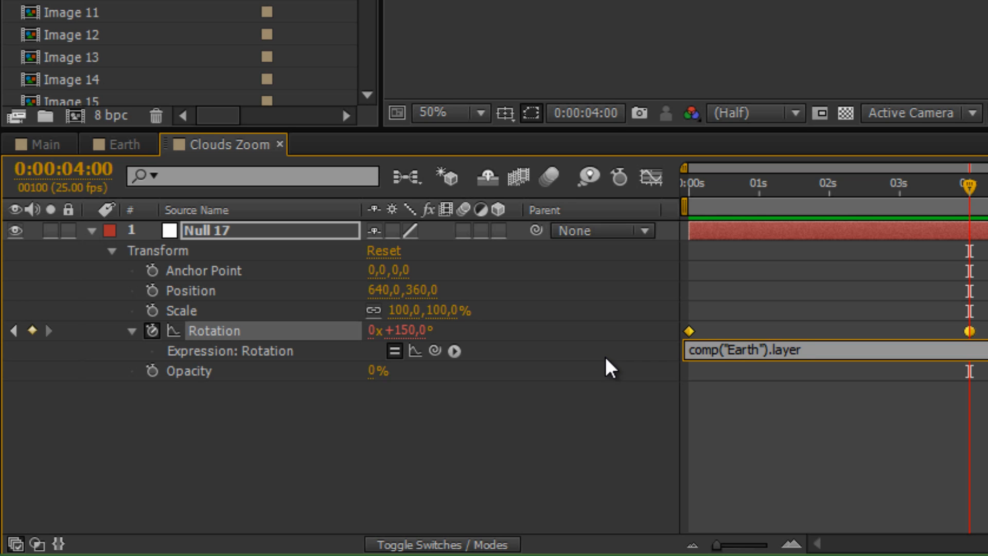
Complete Null 17's Rotation expression as comp("Earth").layer("Zoom").transform.rotation.
type("(\"Zoom\").tran")
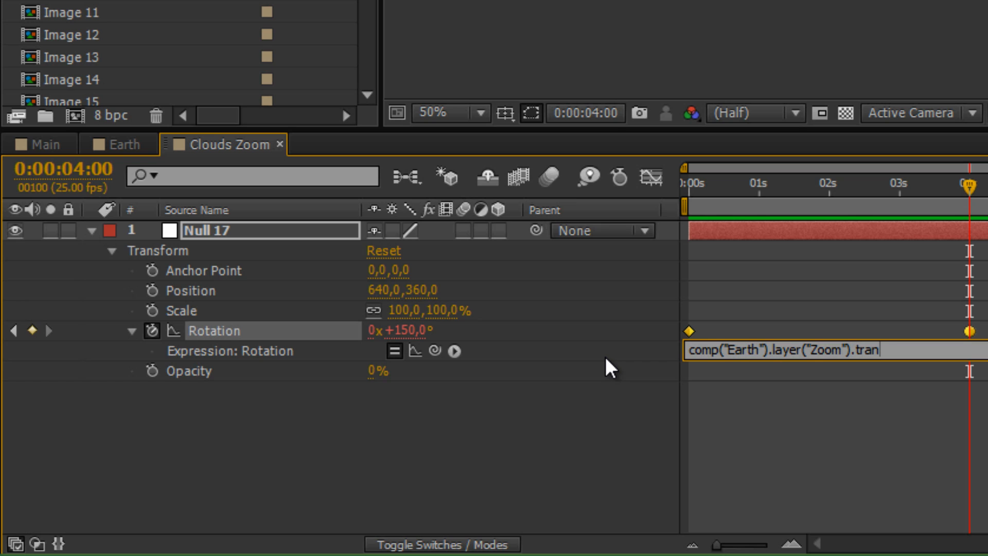
type("sform.rotation")
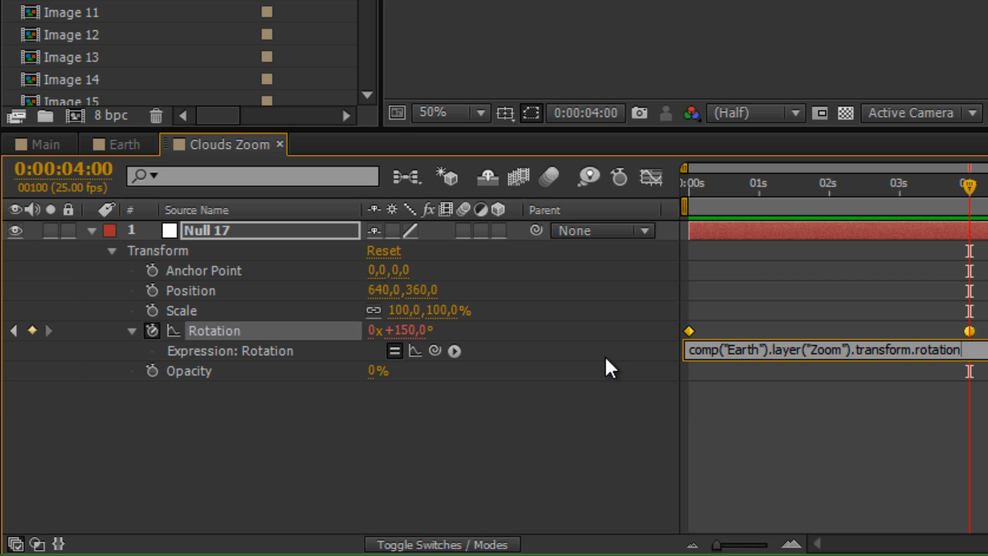
left_click(909, 326)
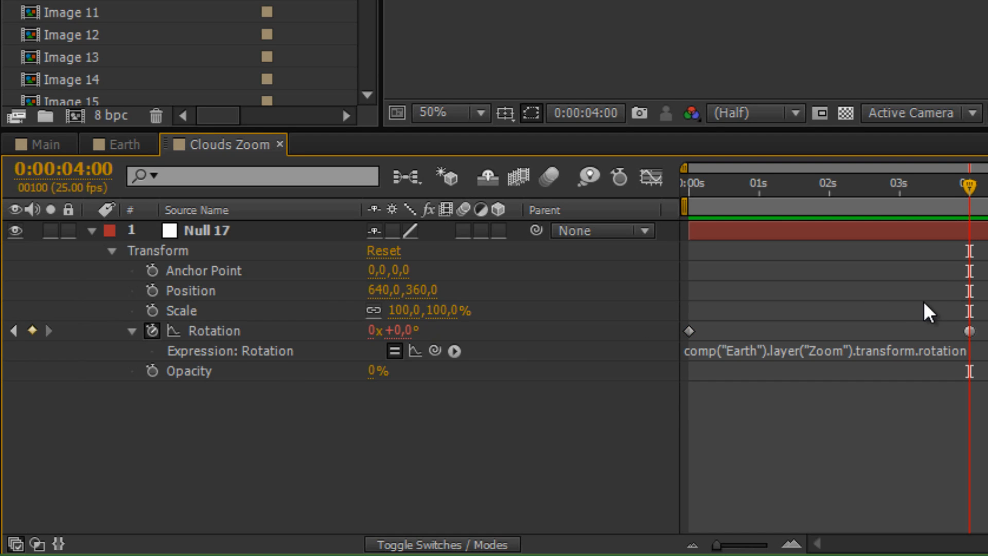
In the Earth composition, keyframe the Zoom null's Rotation at 0 seconds and set it to 150° at 5 seconds.
left_click_drag(903, 187, 652, 216)
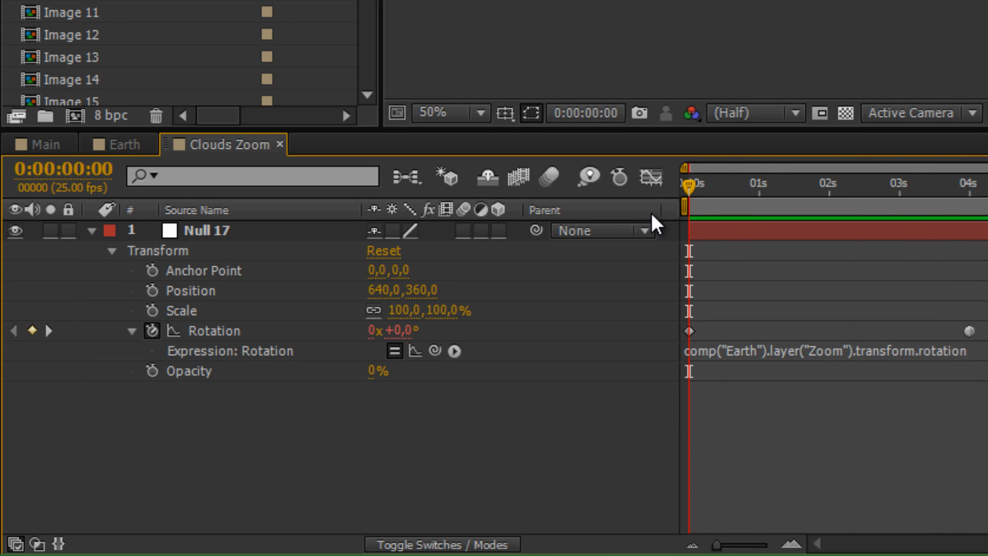
key("ctrl+a")
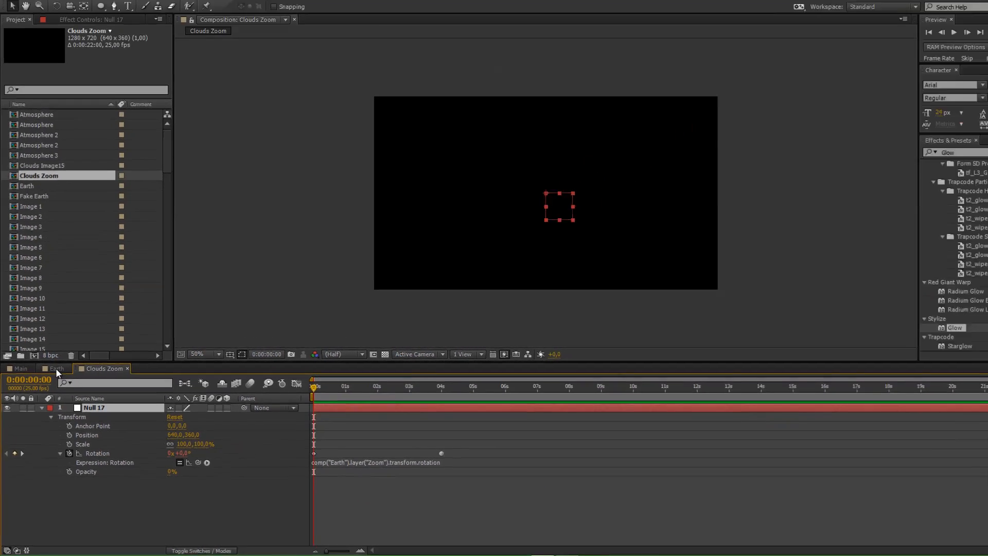
left_click(86, 253)
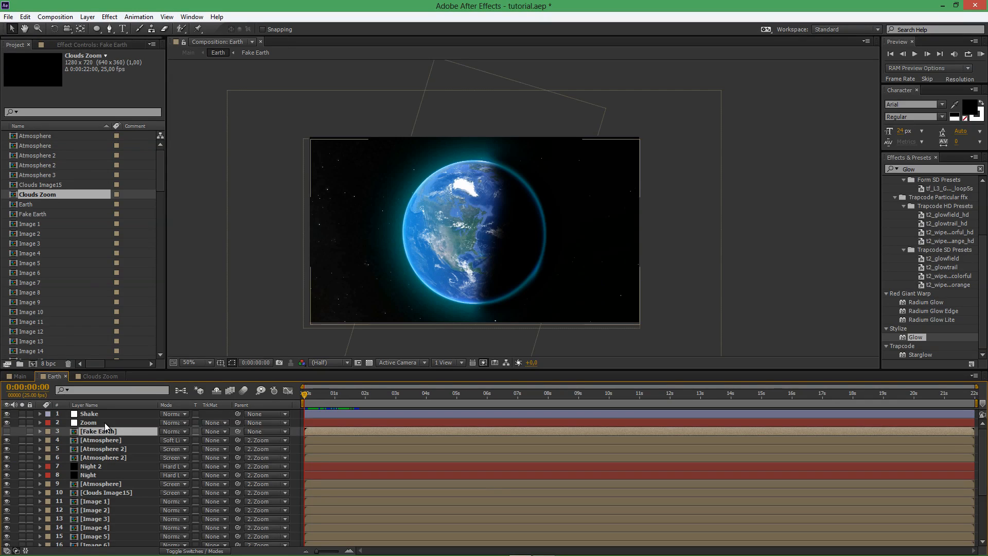
left_click(40, 422)
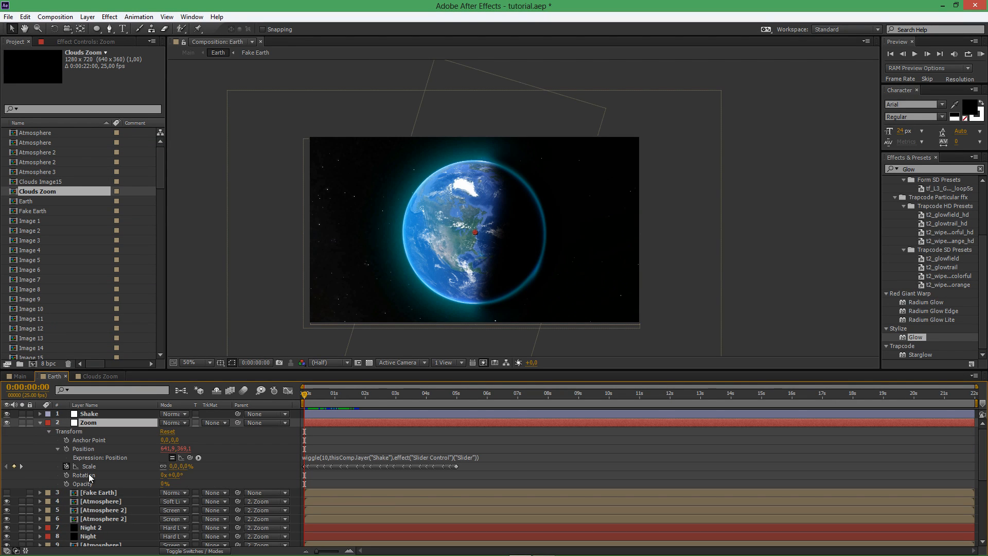
left_click(66, 475)
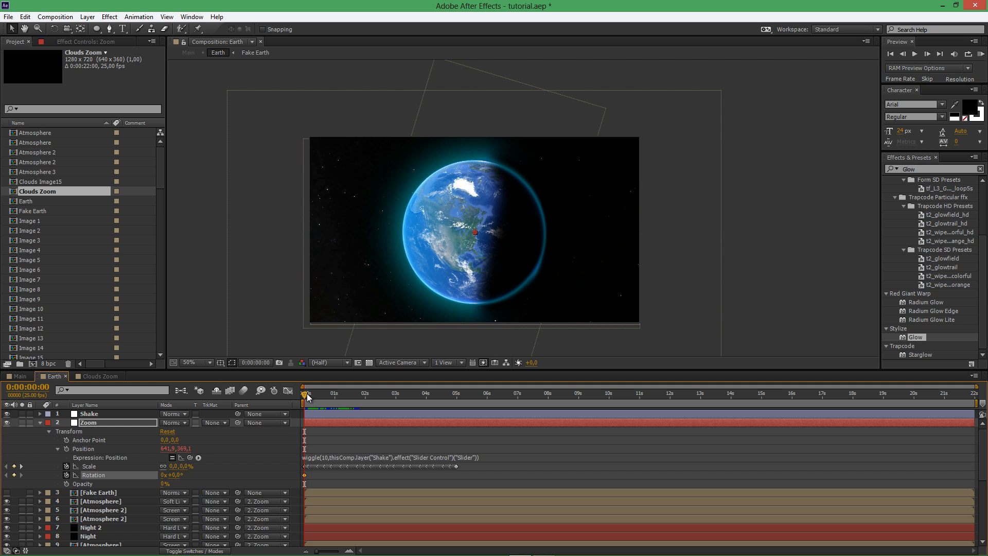
left_click_drag(306, 394, 458, 396)
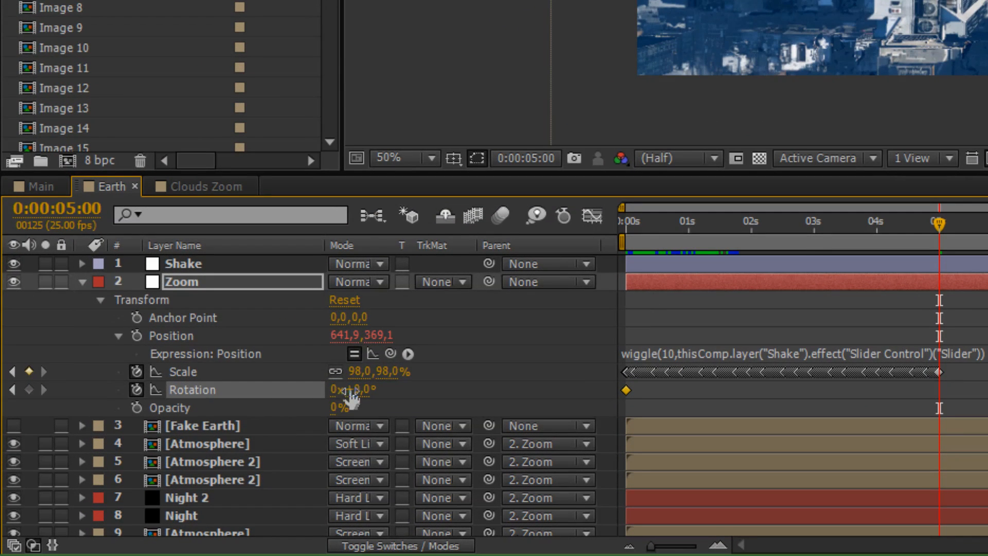
left_click(342, 399)
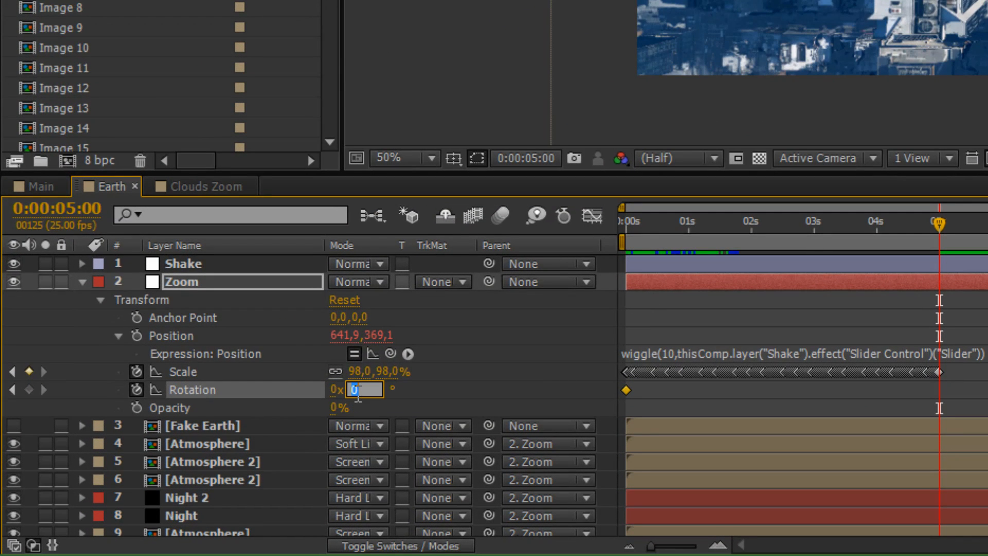
type("150")
key("Return")
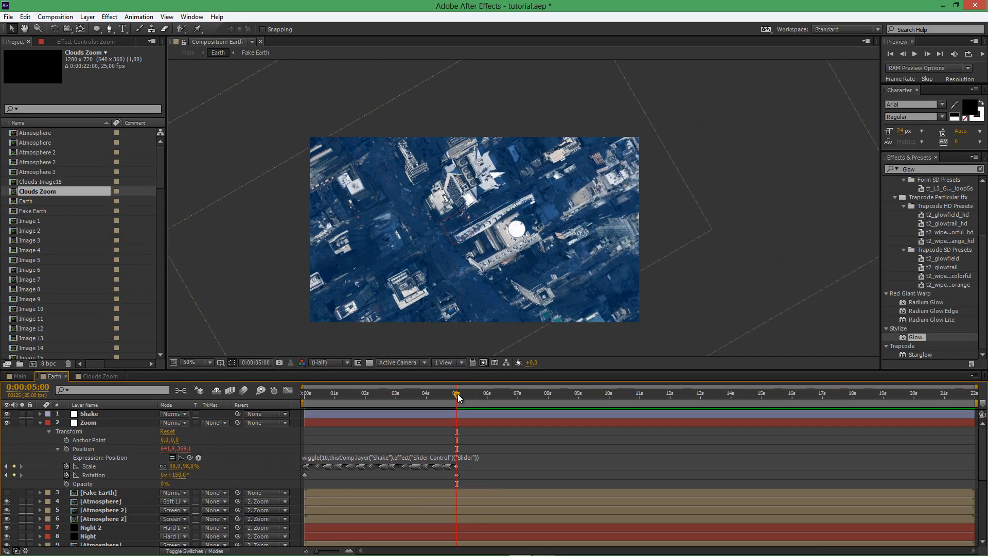
In Clouds Zoom, move Null 17's last Rotation keyframe to 0:00:05:01 and return the current time to the start.
mouse_move(457, 394)
left_mouse_down()
mouse_move(305, 396)
mouse_move(468, 401)
left_mouse_up()
left_click(86, 375)
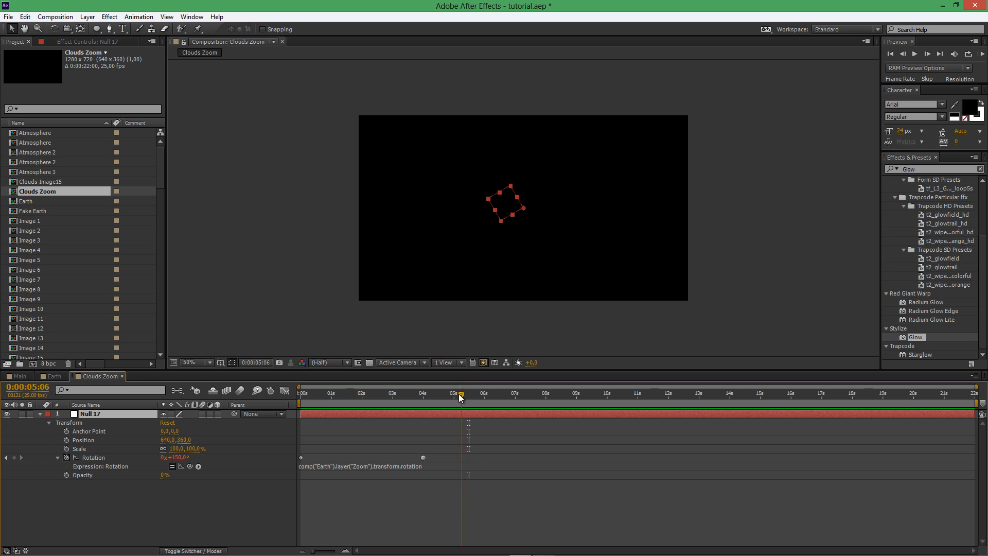
left_click_drag(453, 394, 455, 394)
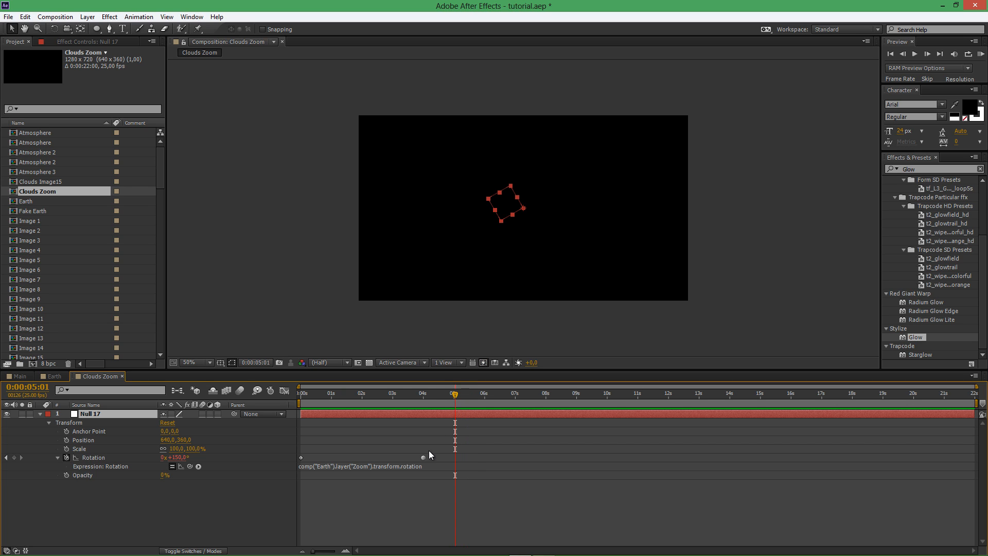
left_click_drag(428, 457, 455, 458)
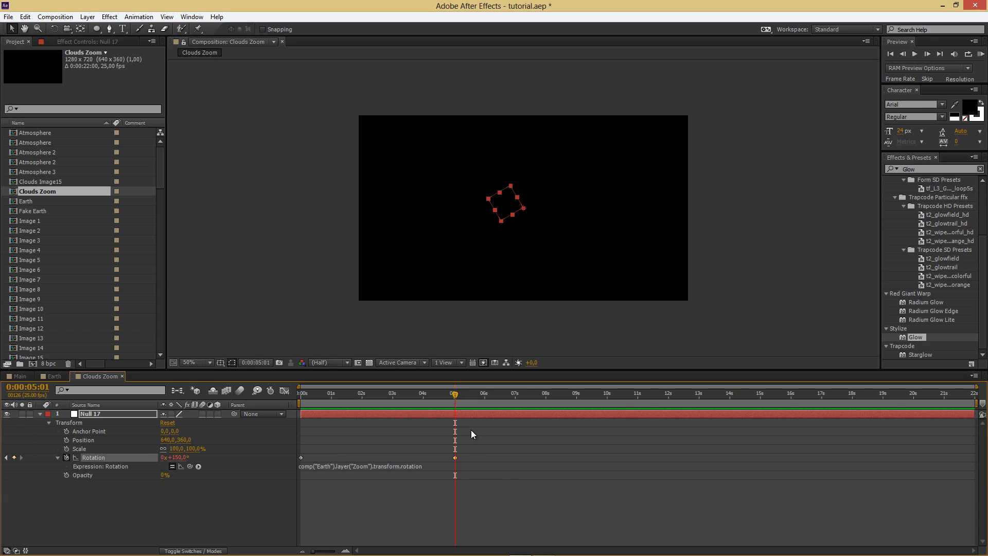
left_click(431, 446)
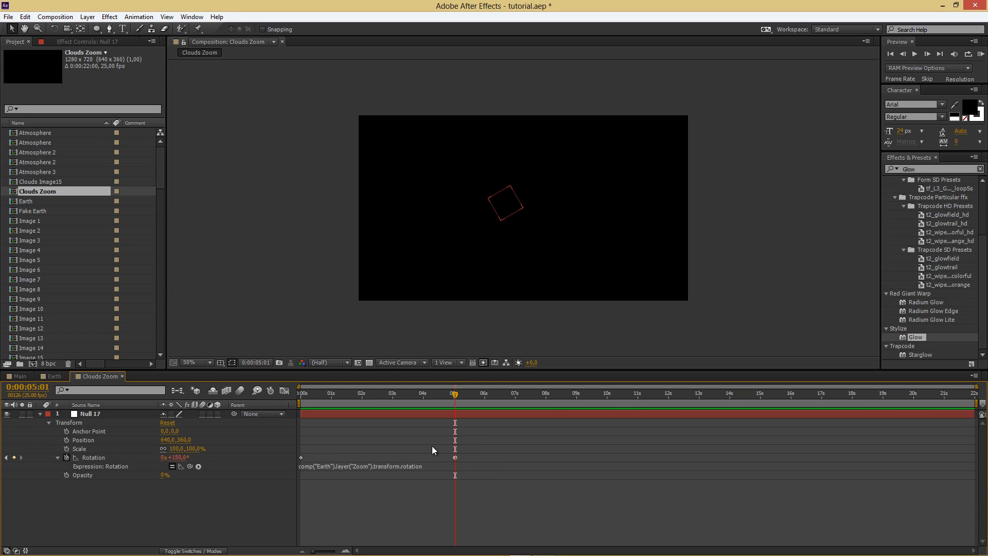
left_click(442, 396)
left_click_drag(442, 395, 254, 414)
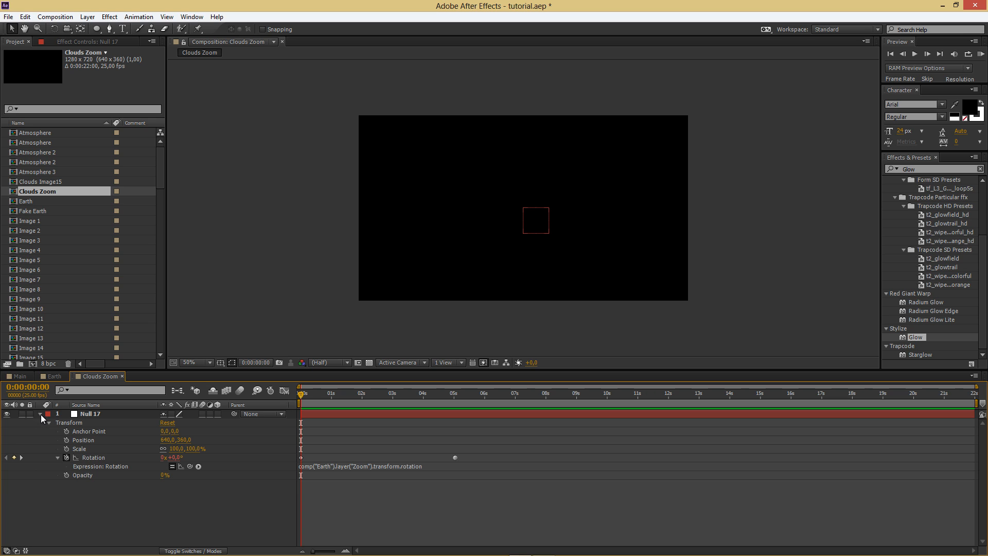
Start a new solid in Clouds Zoom and set its color to black.
right_click(143, 504)
mouse_move(260, 398)
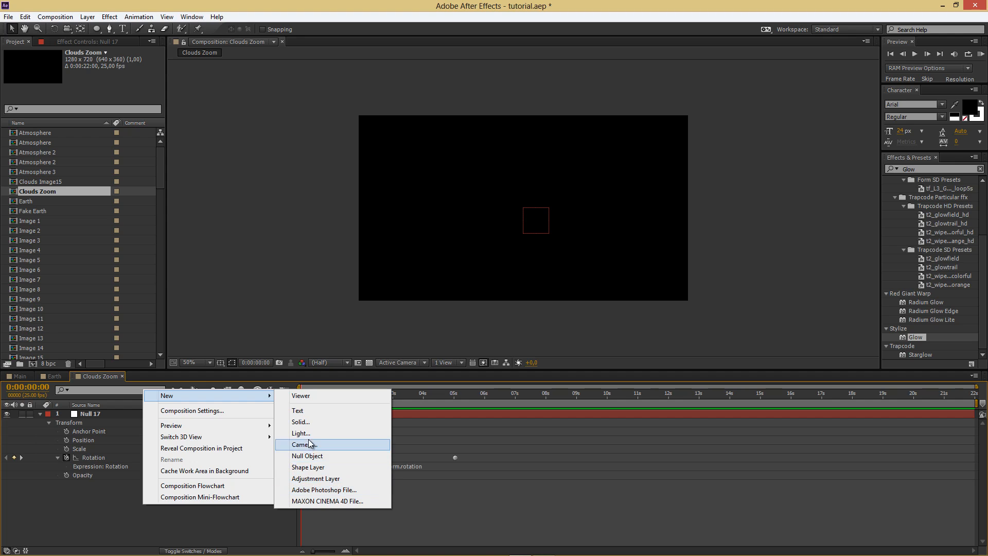
left_click(309, 422)
left_click(272, 290)
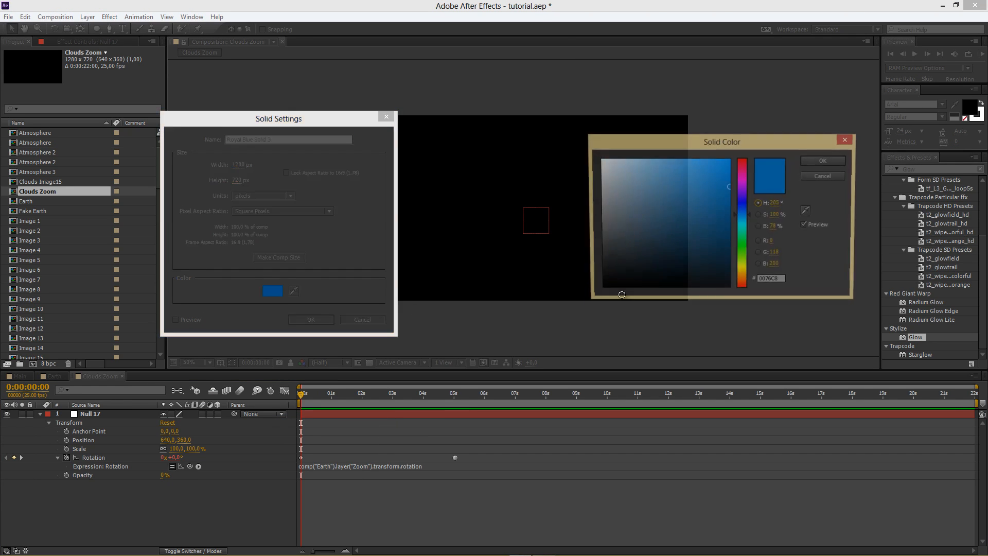
left_click_drag(622, 294, 532, 324)
left_click(815, 163)
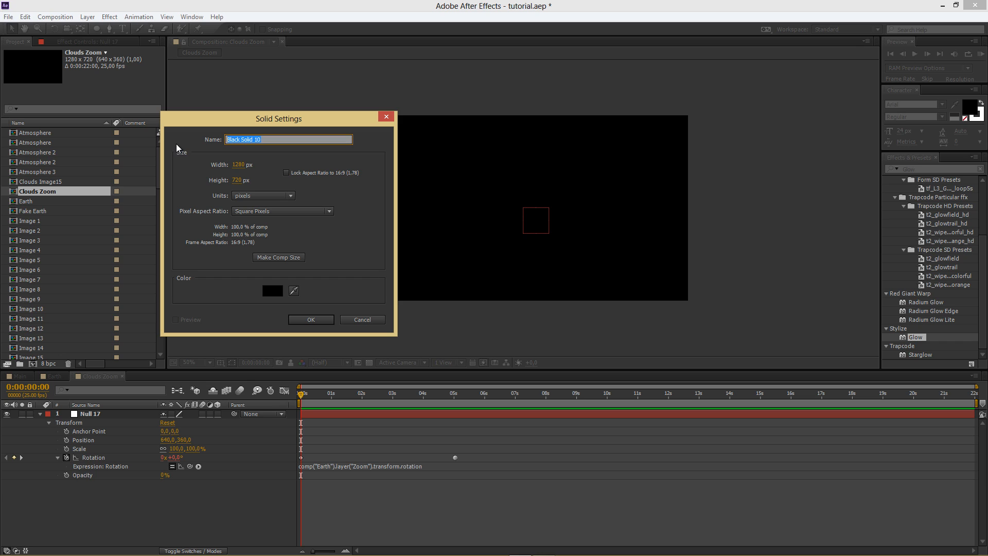
Name the solid Particle Clouds, create it and place its layer below Null 17.
type("Clo")
key("BackSpace")
key("BackSpace")
key("BackSpace")
type("Particle Clouds")
left_click(311, 320)
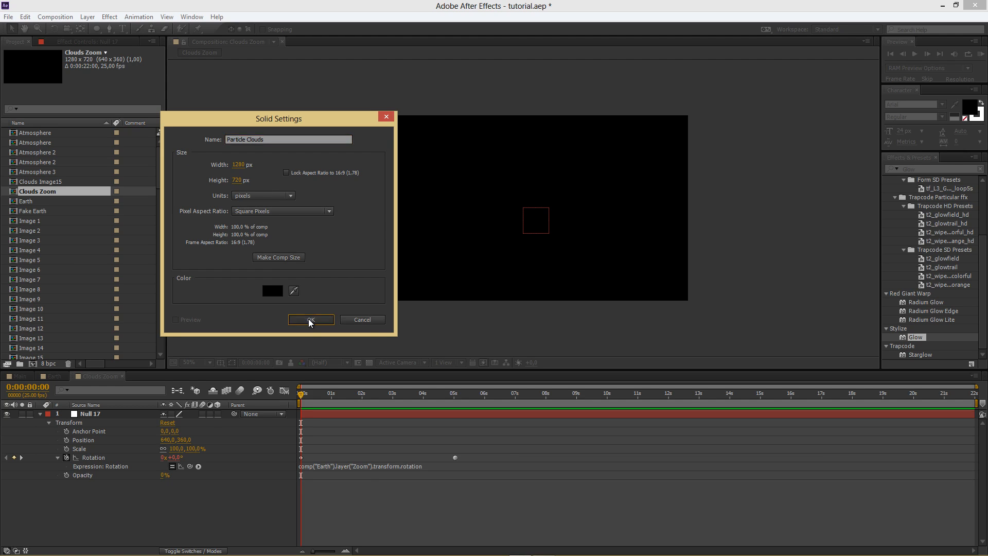
left_click_drag(140, 422, 146, 494)
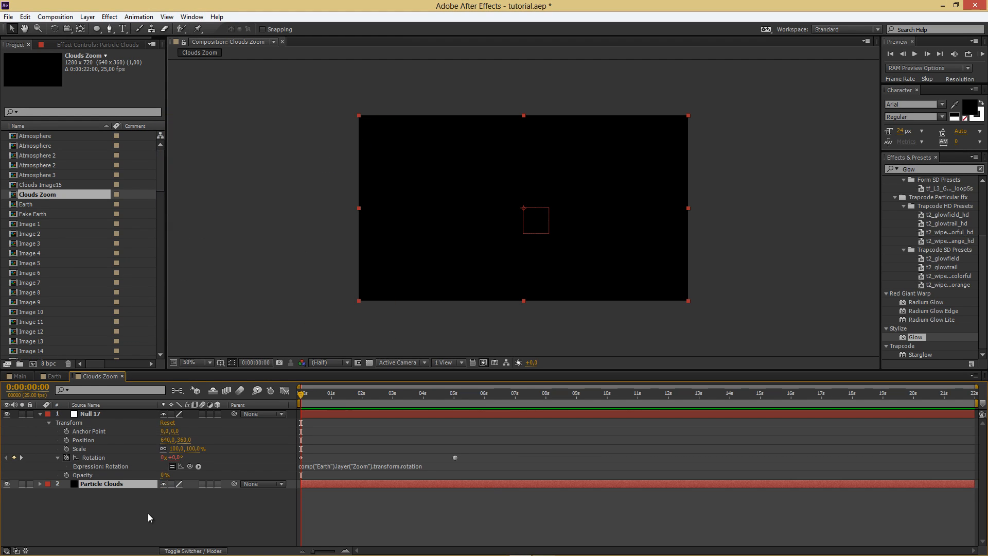
left_click(913, 169)
type("trapc")
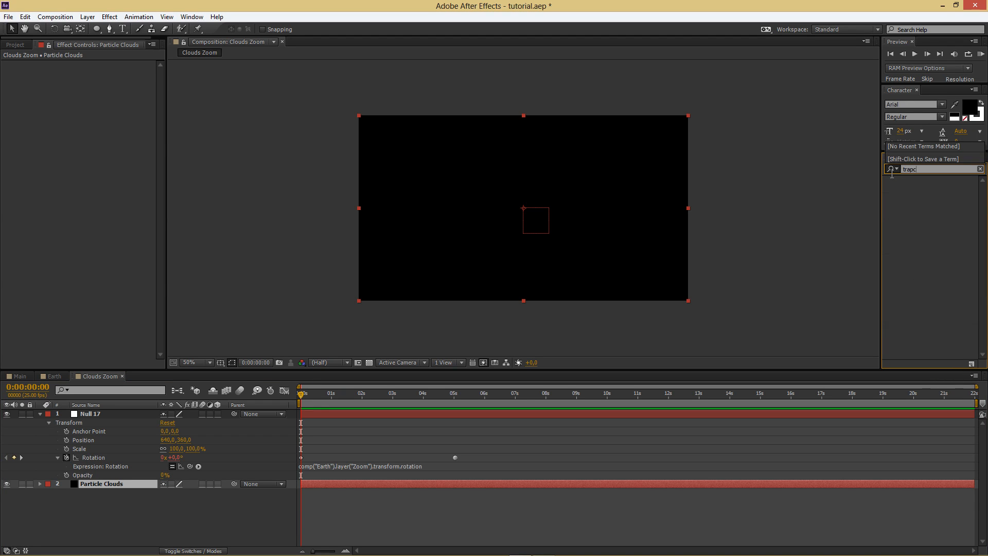
key("BackSpace")
key("BackSpace")
key("BackSpace")
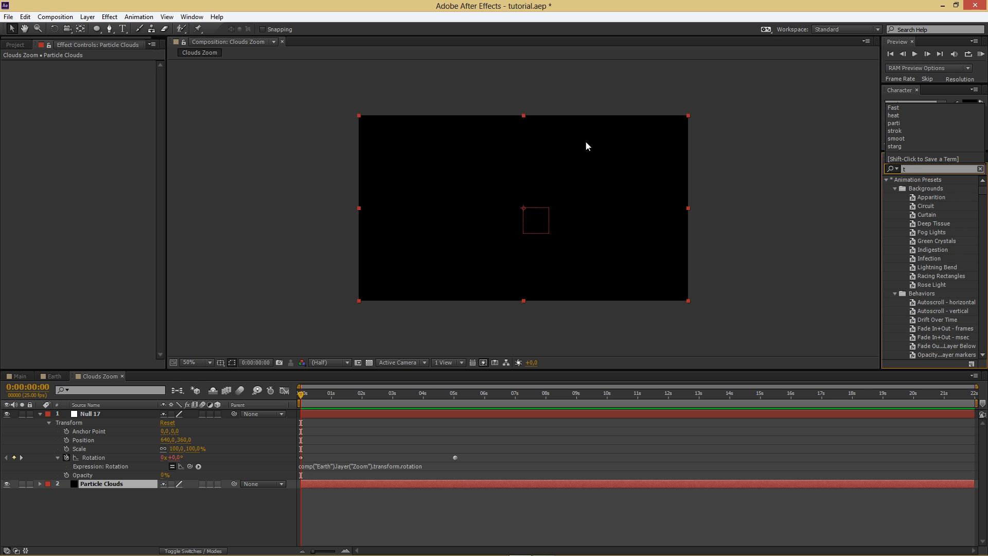
Apply the Trapcode Particular effect to the Particle Clouds layer.
left_click(109, 17)
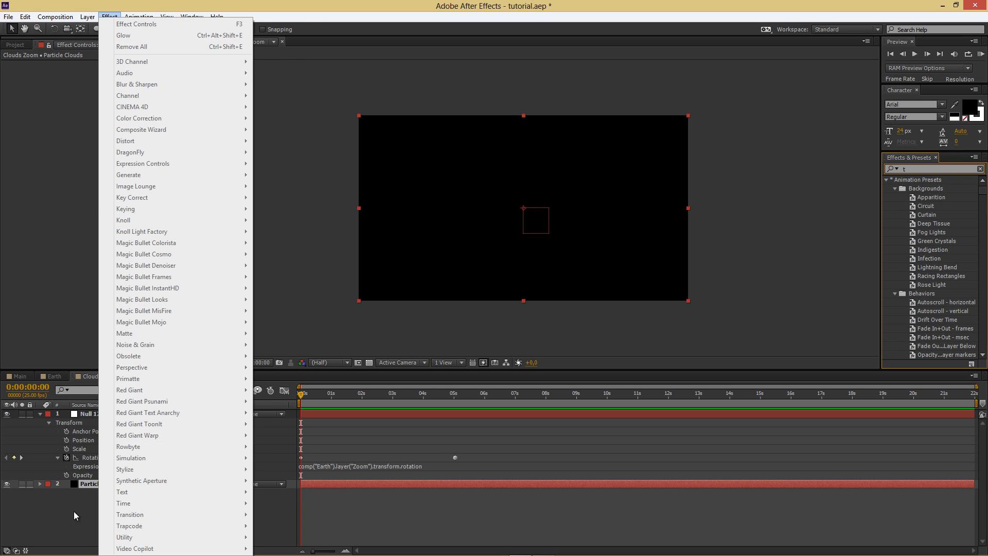
left_click(77, 487)
left_click(104, 17)
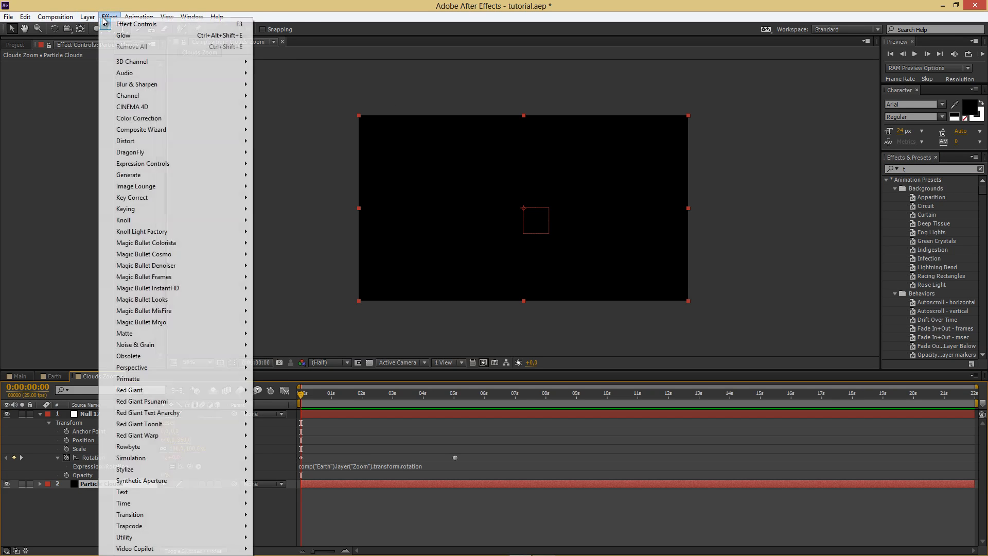
mouse_move(220, 530)
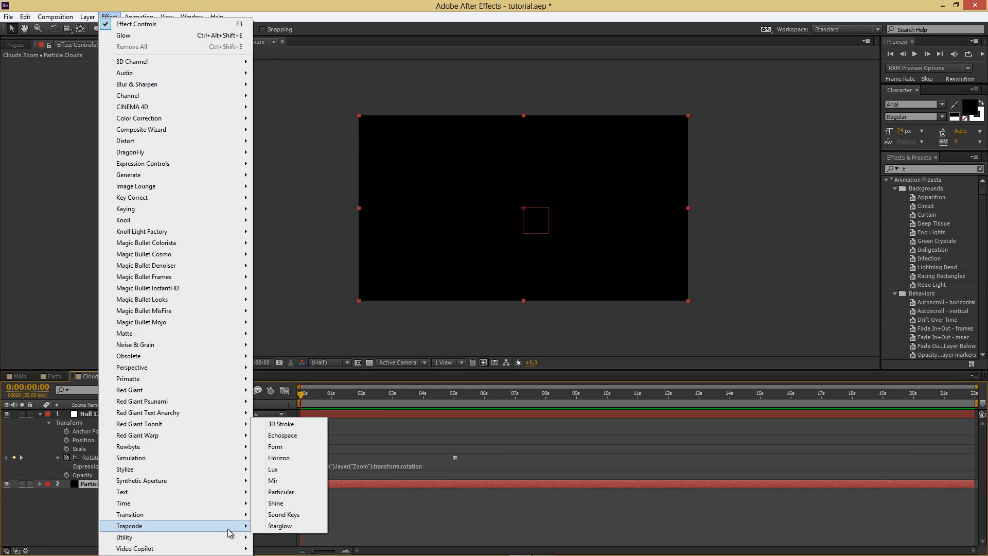
left_click(290, 491)
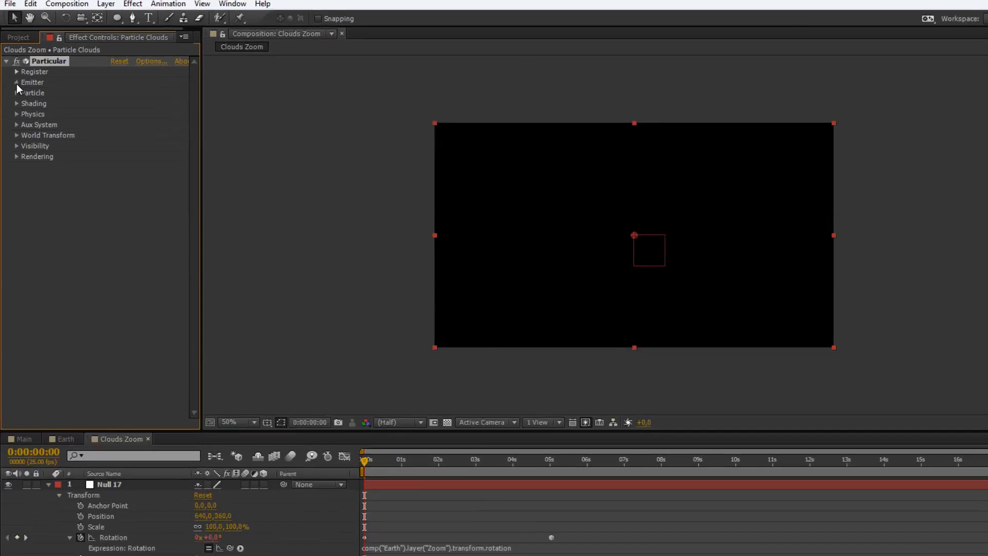
Set Particular's emitter to 50 particles per second with the Box emitter type.
left_click(14, 82)
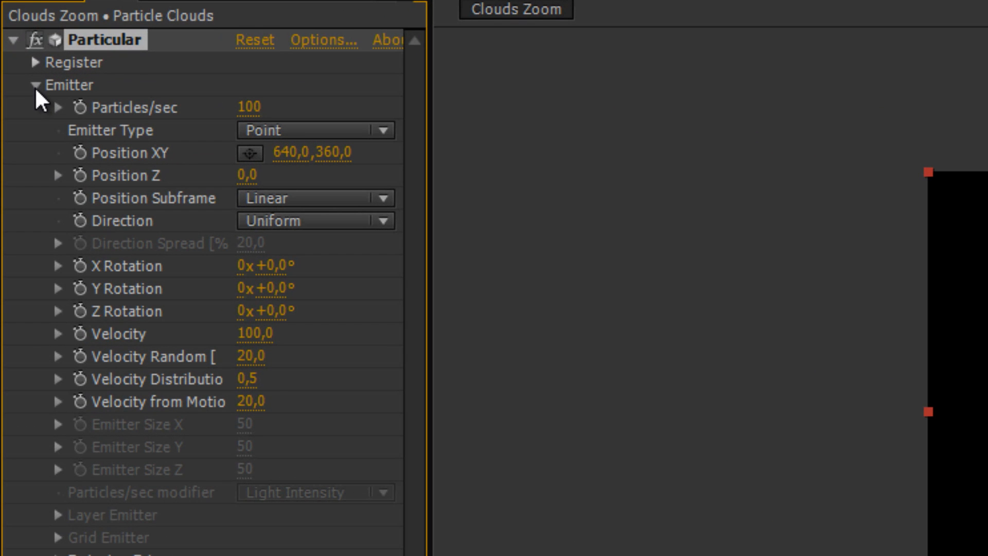
left_click(248, 107)
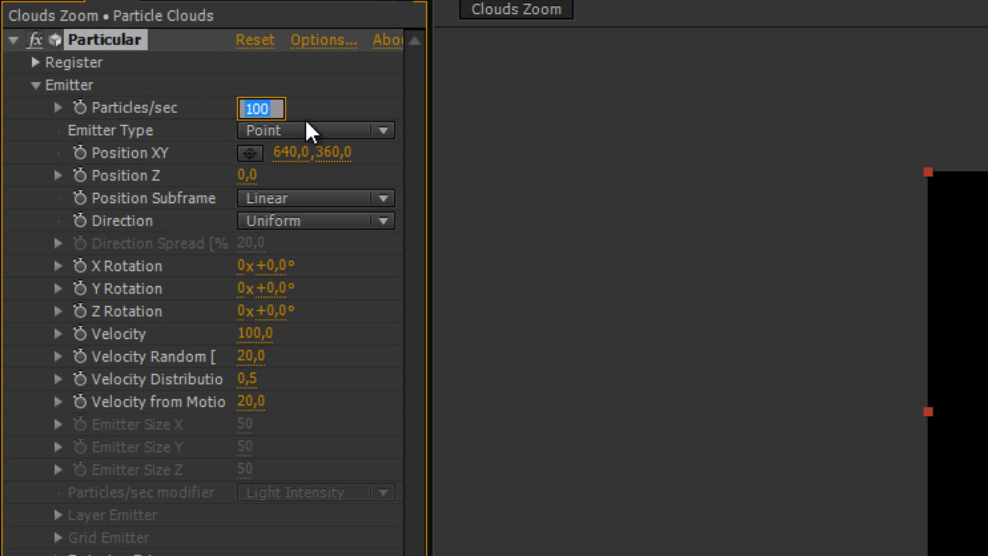
type("50")
key("Return")
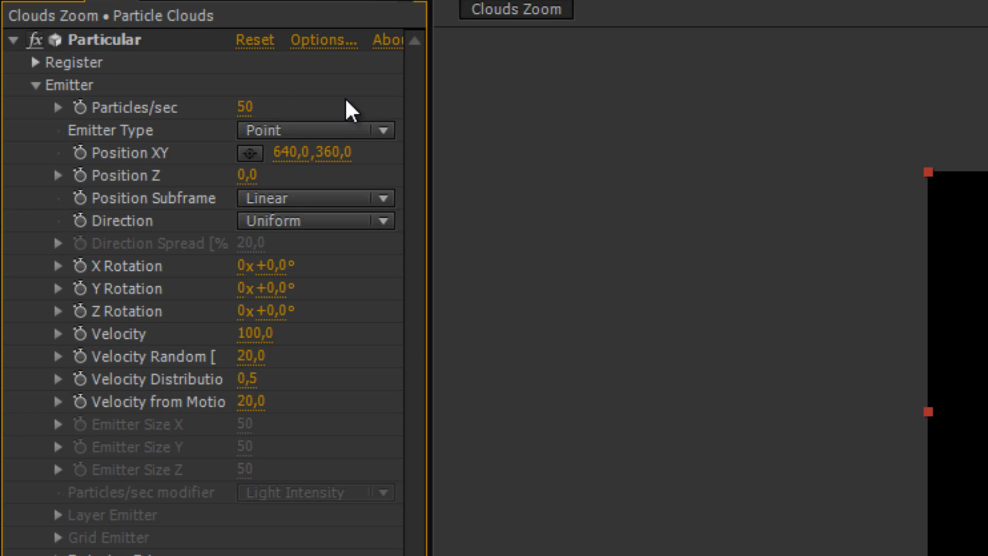
left_click(283, 131)
left_click(316, 189)
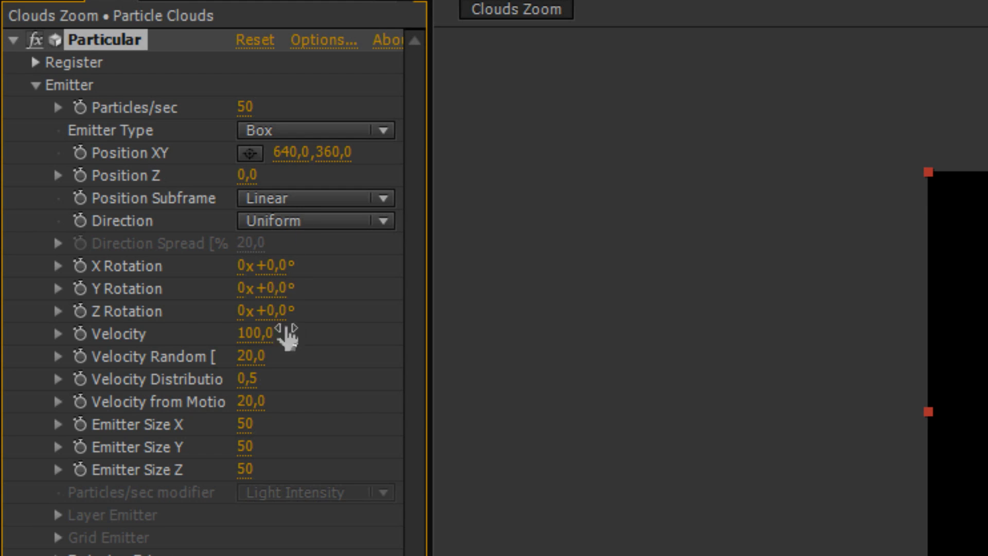
Set the emitter's Velocity, Velocity Random, Velocity Distribution and Velocity from Motion all to 0.
left_click(260, 335)
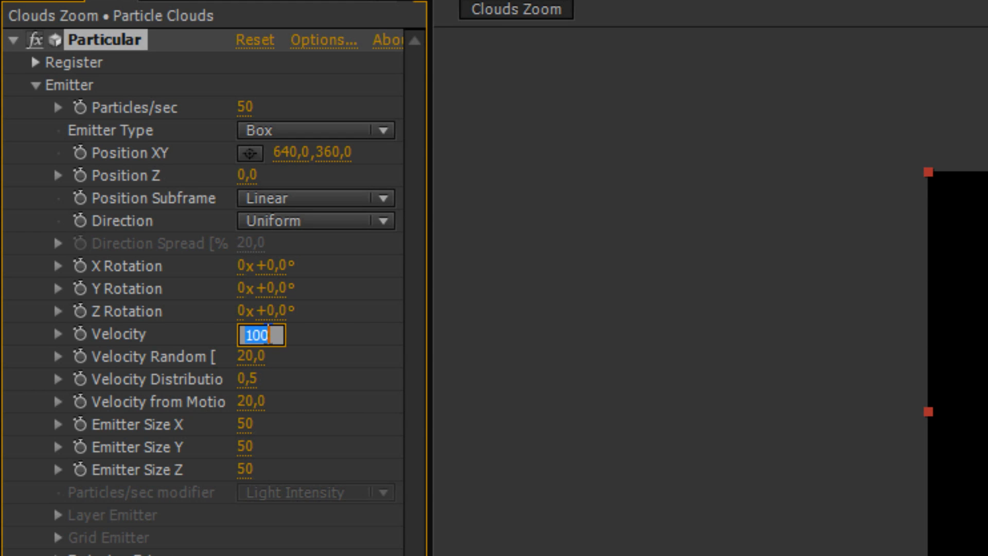
type("0")
key("Return")
left_click(251, 357)
type("0")
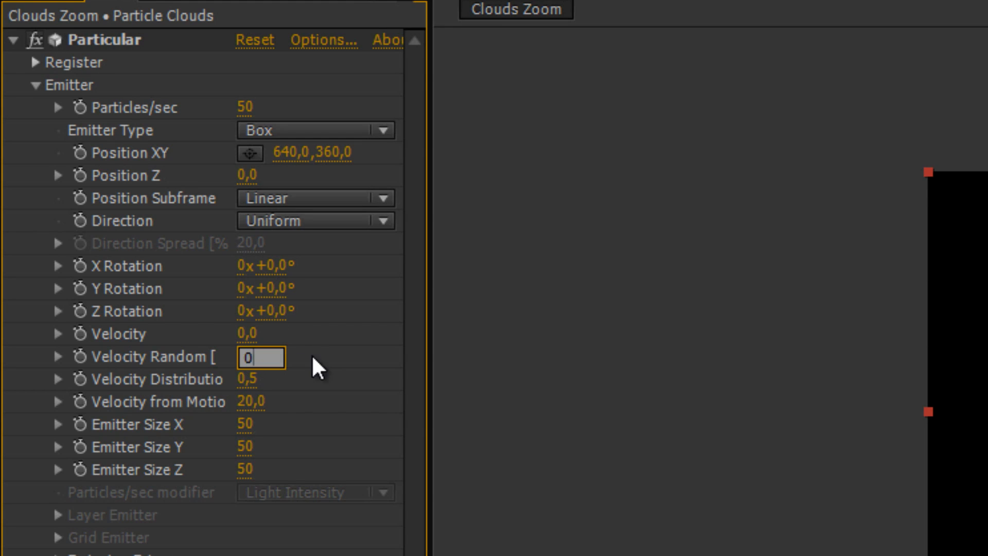
left_click(247, 379)
type("0")
key("Return")
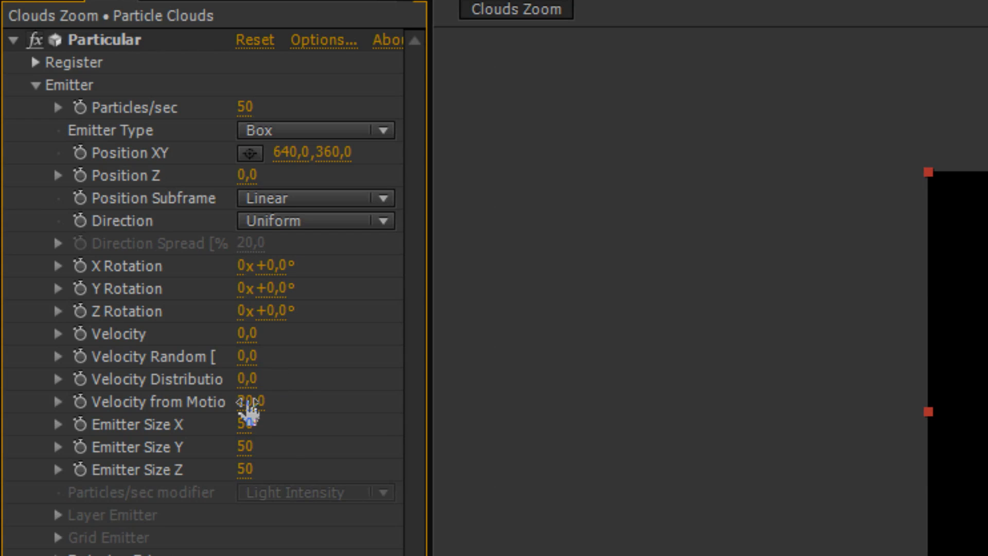
left_click(251, 402)
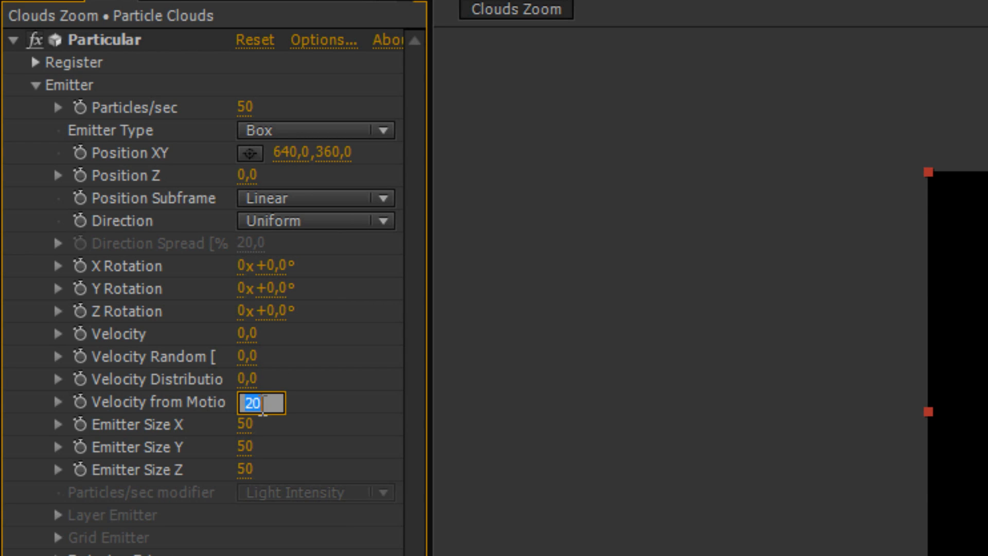
type("0")
key("Return")
Set the emitter size to 5000 in X, 5000 in Y and 32767 in Z.
left_click(251, 424)
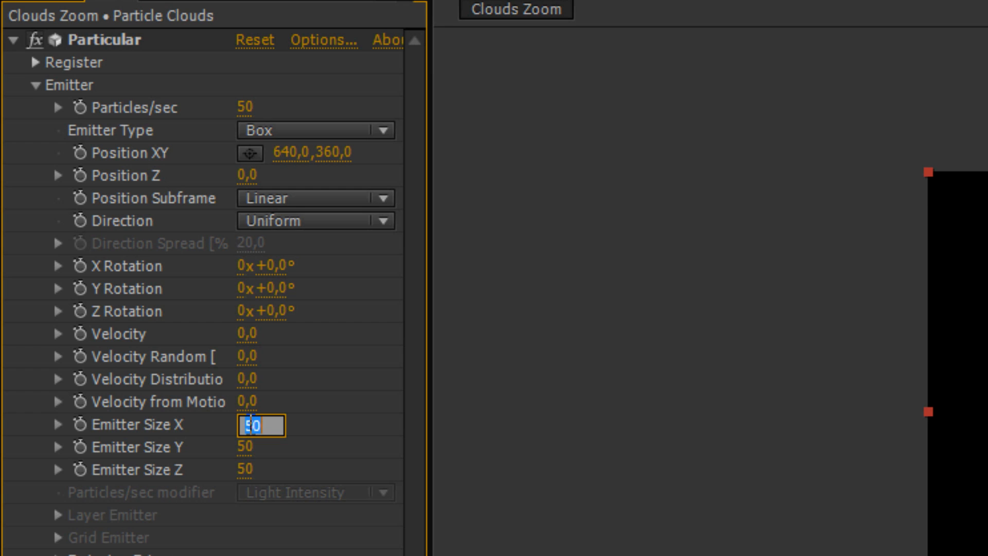
type("5000")
key("Return")
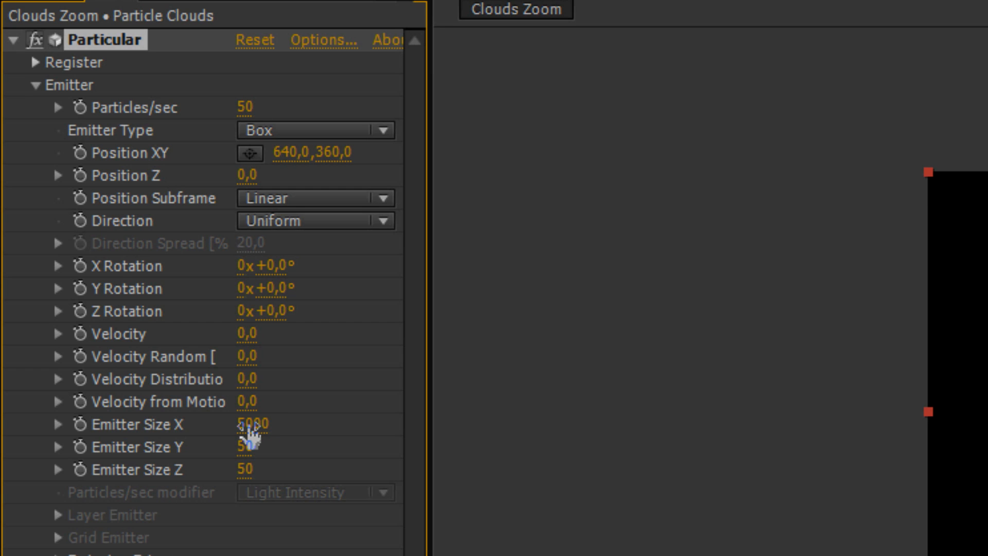
left_click(246, 446)
type("5000")
key("Return")
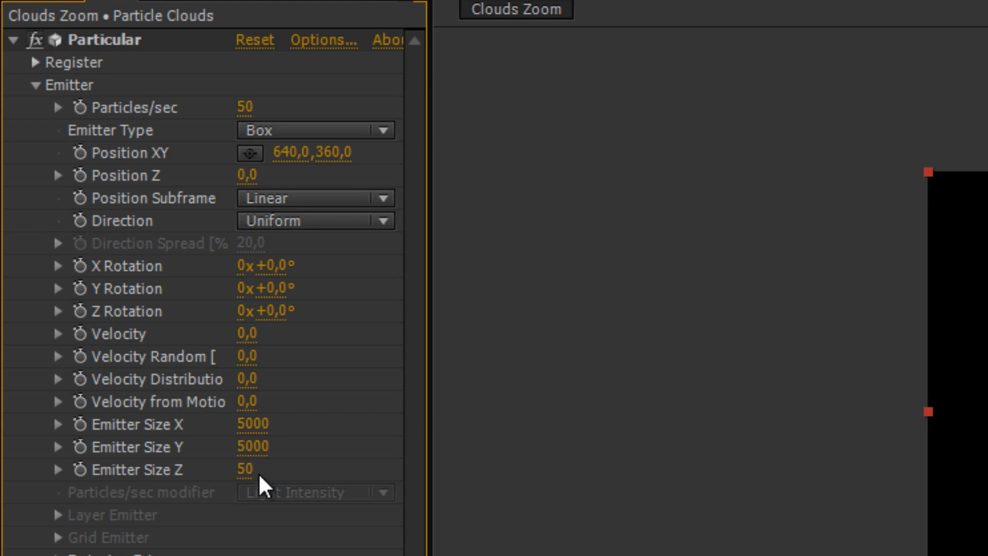
left_click(249, 468)
type("32767")
key("Return")
Set the emitter's Random Seed to 98190.
scroll(269, 510, "down", 10)
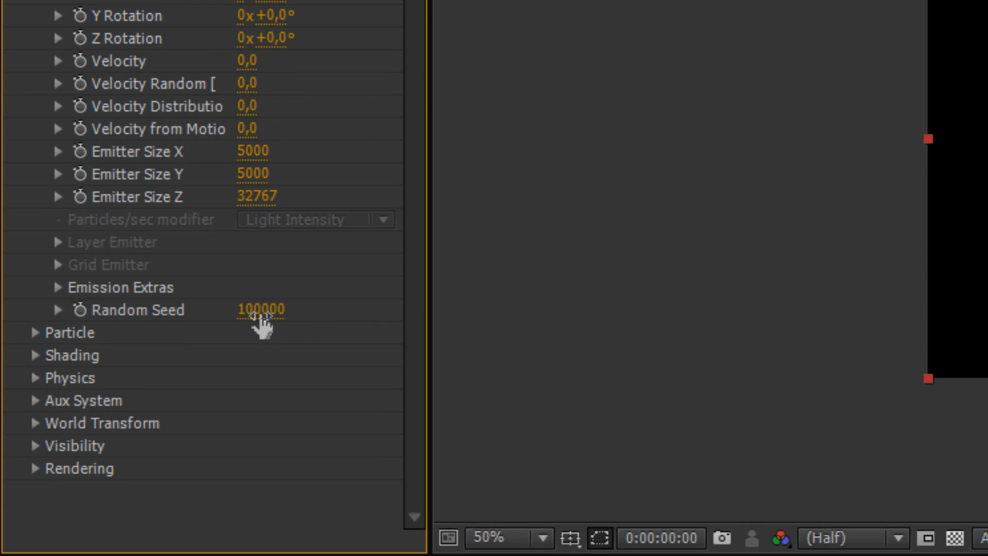
left_click(261, 315)
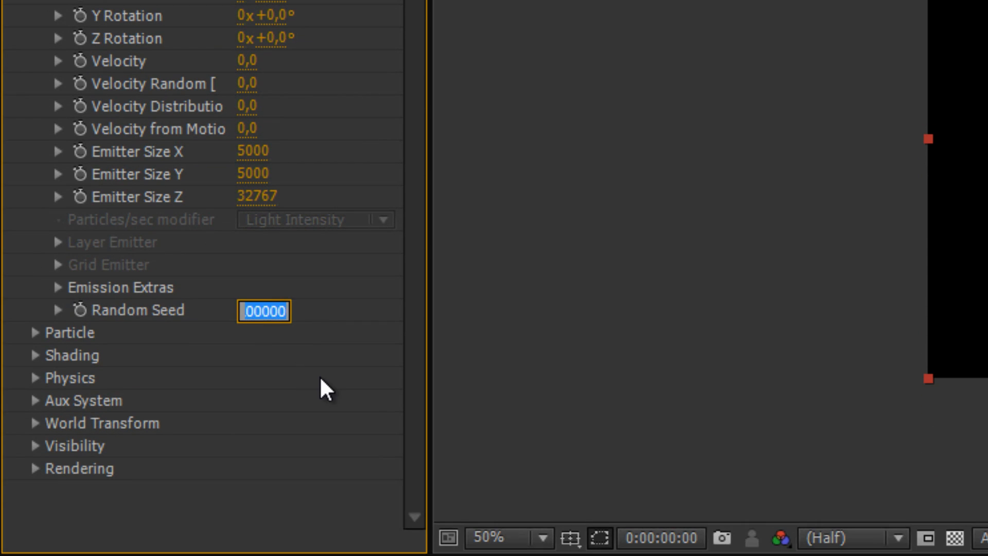
type("98")
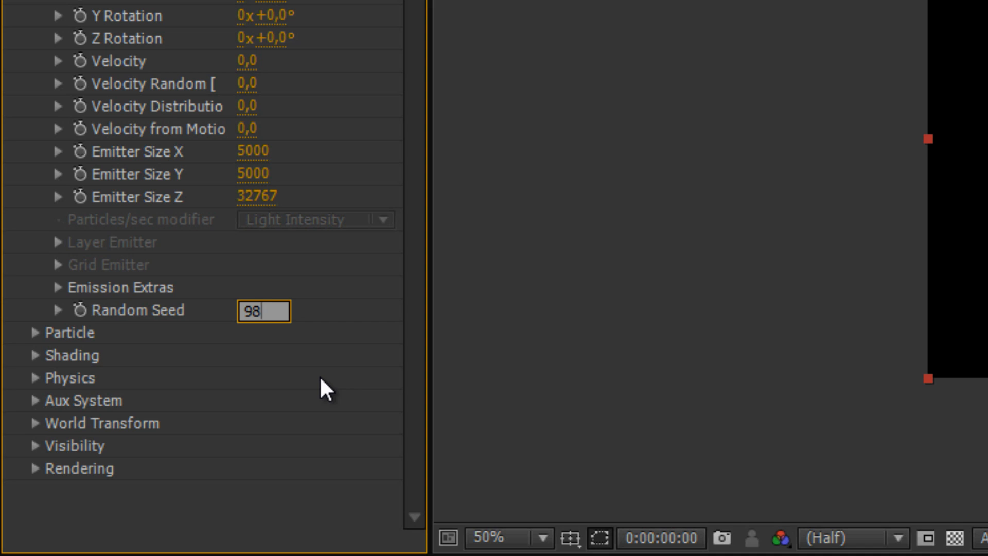
type("190")
key("Return")
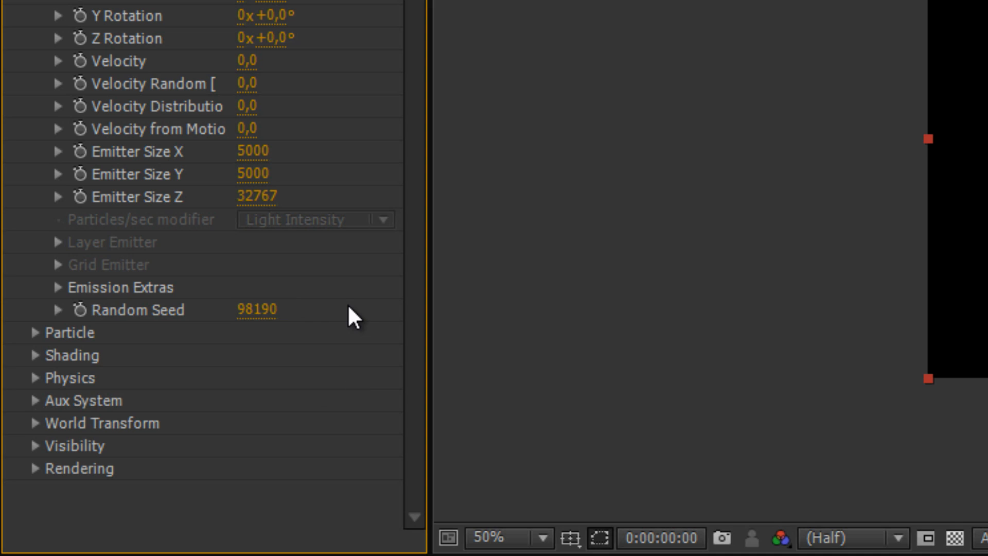
Set the particle life to 20 seconds and the particle type to Cloudlet.
left_click(33, 332)
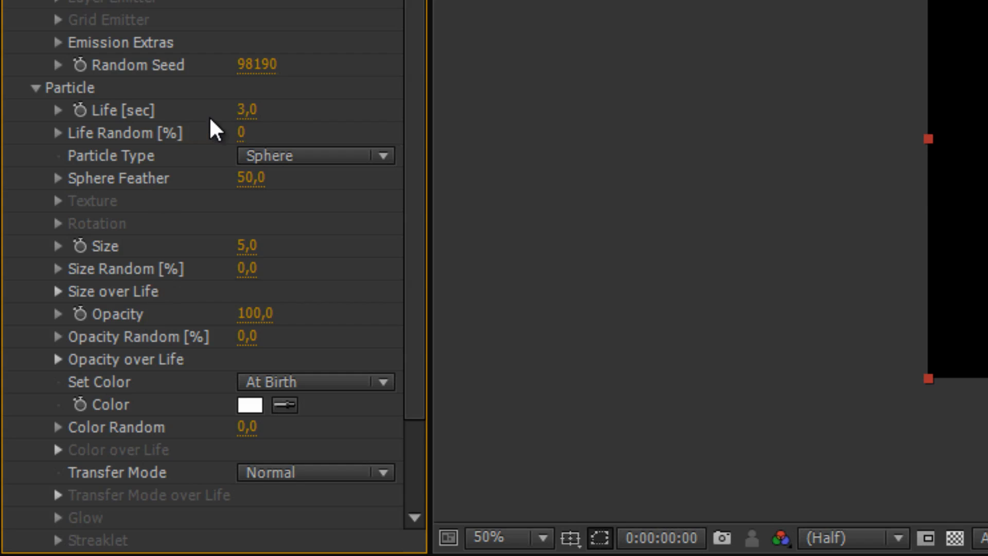
left_click(242, 110)
type("20")
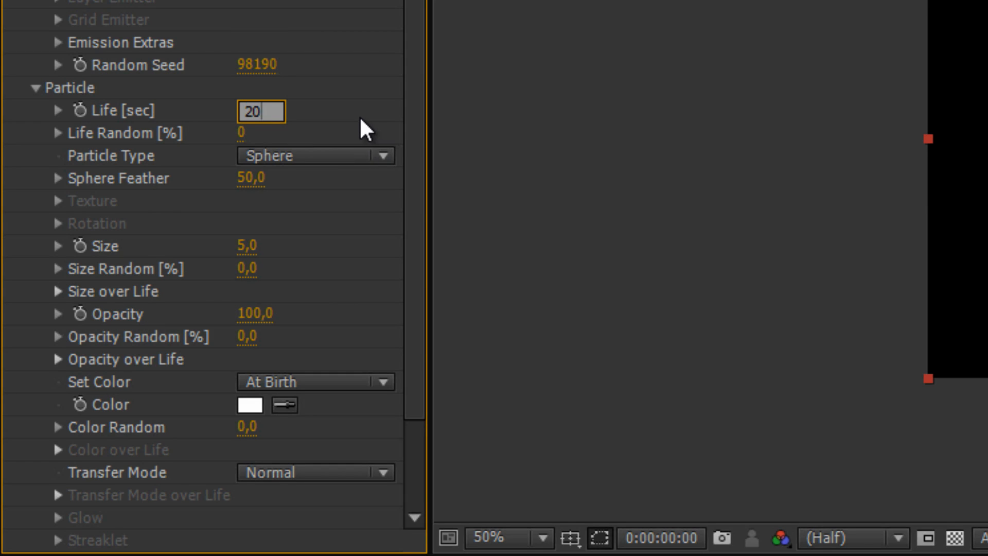
key("Return")
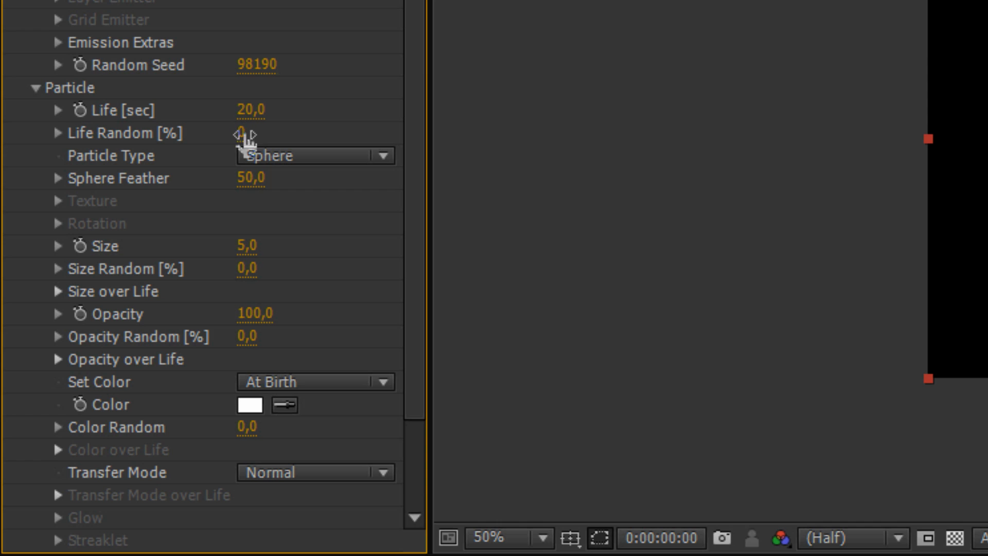
left_click(271, 155)
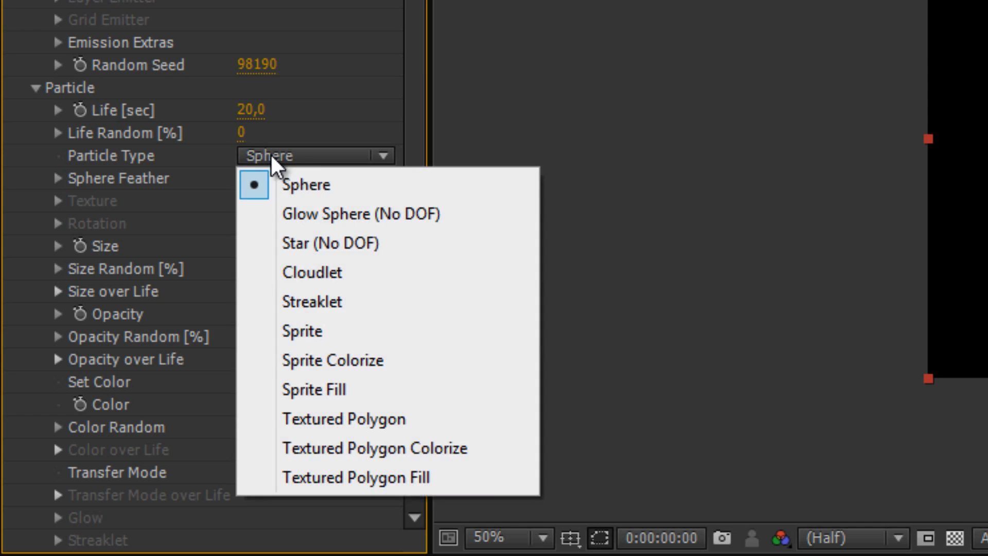
left_click(379, 270)
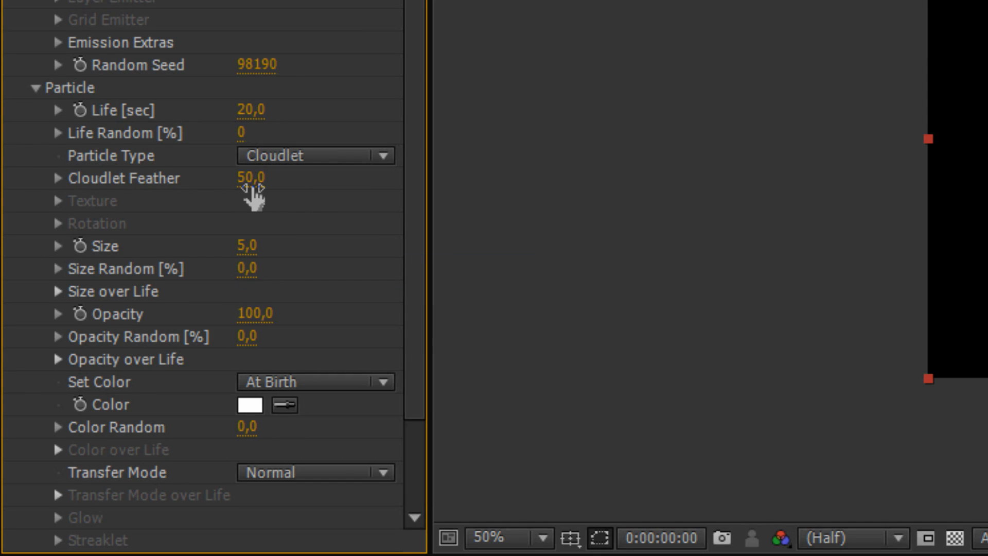
Set the particle Size to 750 with a Size Random of 25%.
left_click(247, 245)
type("750")
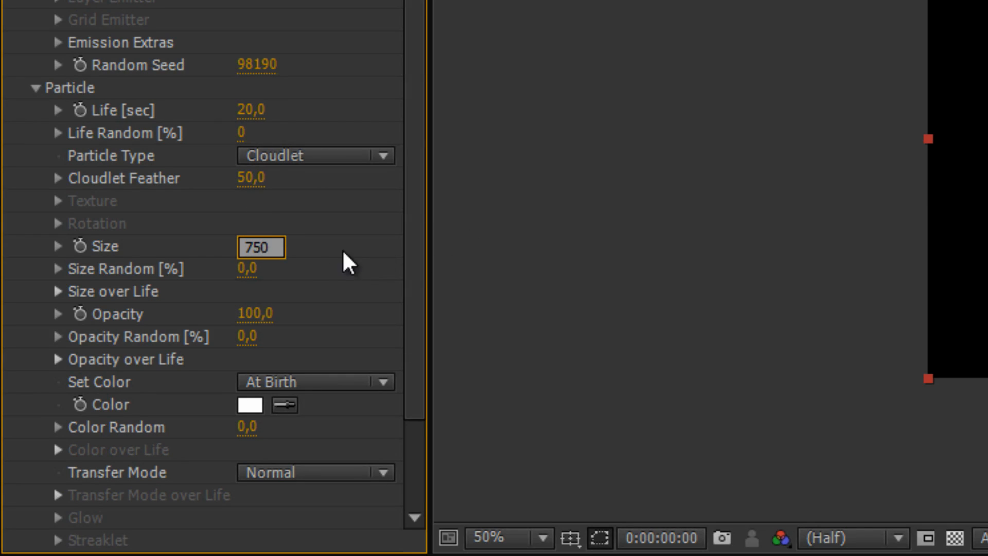
key("Return")
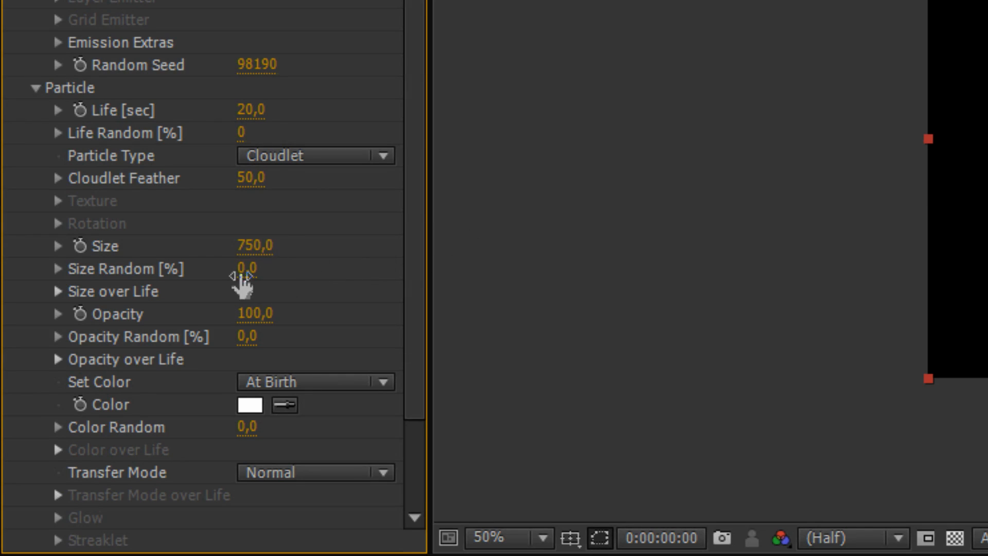
left_click(250, 271)
type("25")
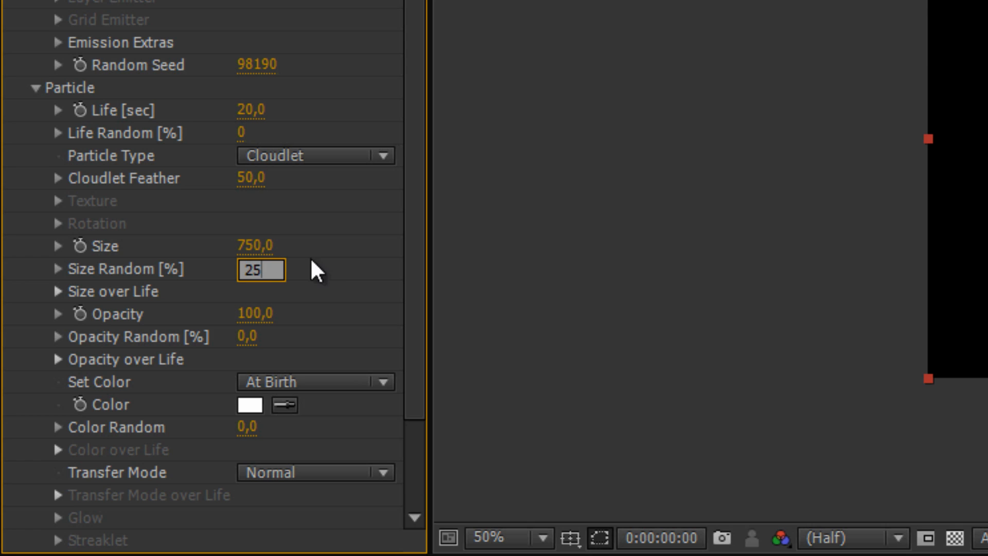
key("Return")
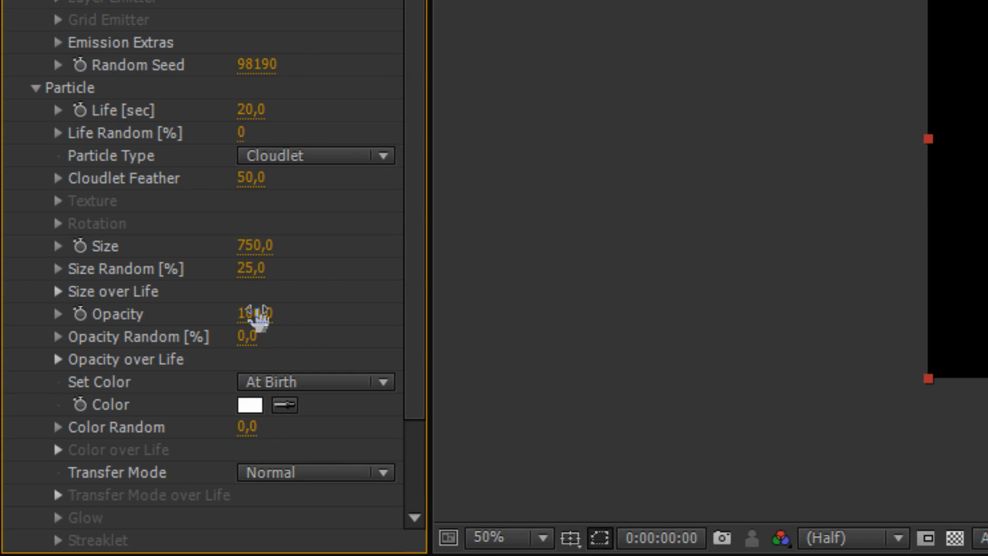
Set the particle Opacity to 1 with an Opacity Random of 100%.
left_click(270, 312)
type("1")
key("Return")
left_click(248, 337)
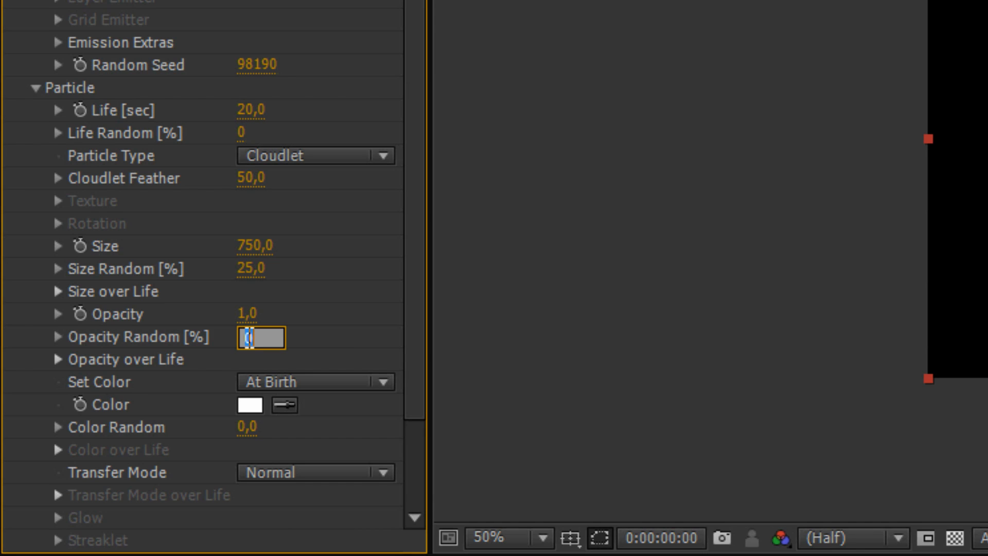
type("100")
key("Return")
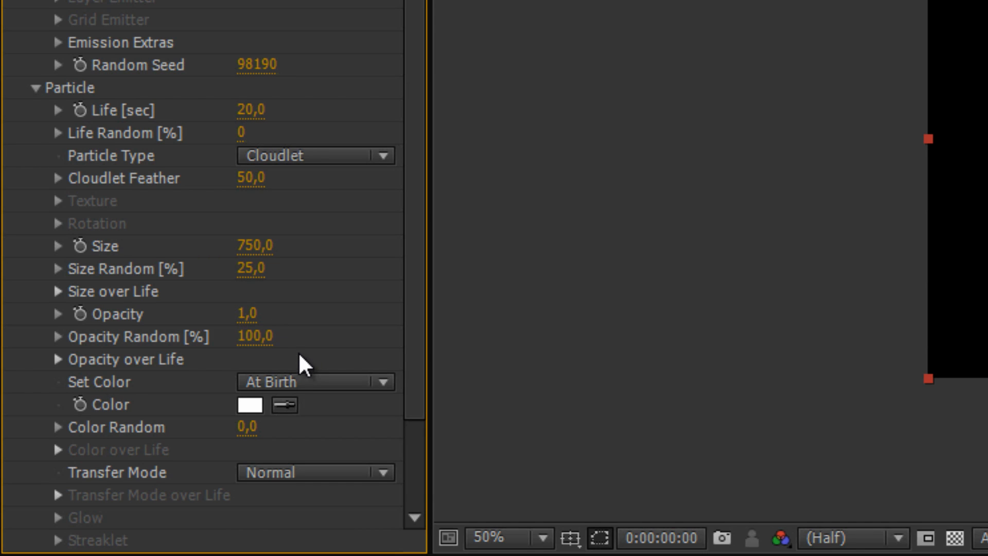
Set the particles' Transfer Mode to Add.
left_click(309, 472)
left_click(309, 532)
scroll(315, 419, "down", 3)
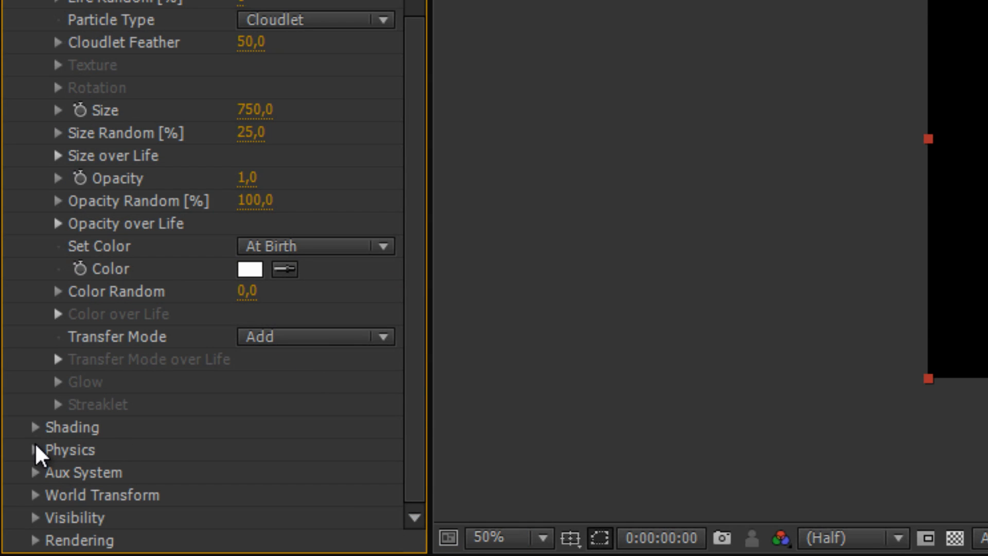
left_click(35, 427)
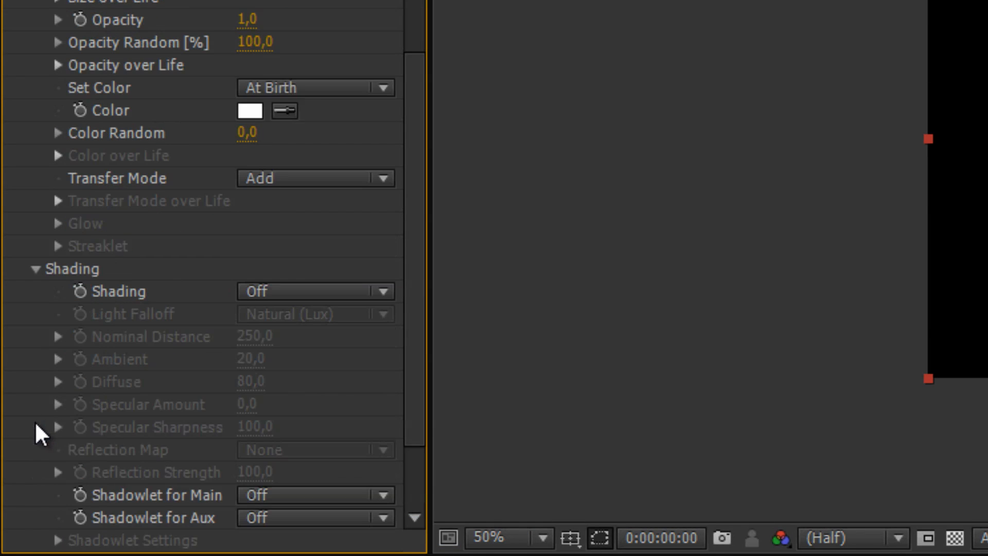
left_click(35, 265)
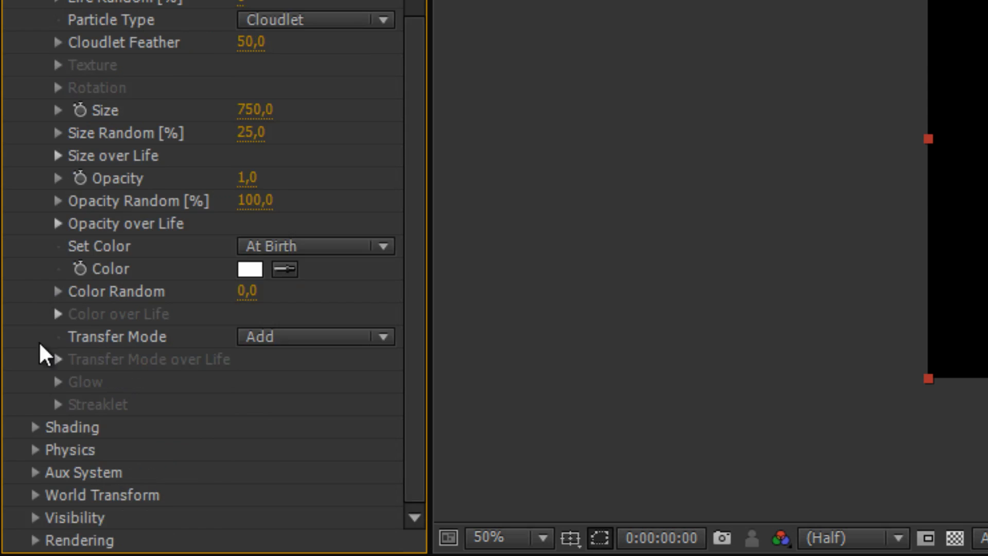
left_click(35, 449)
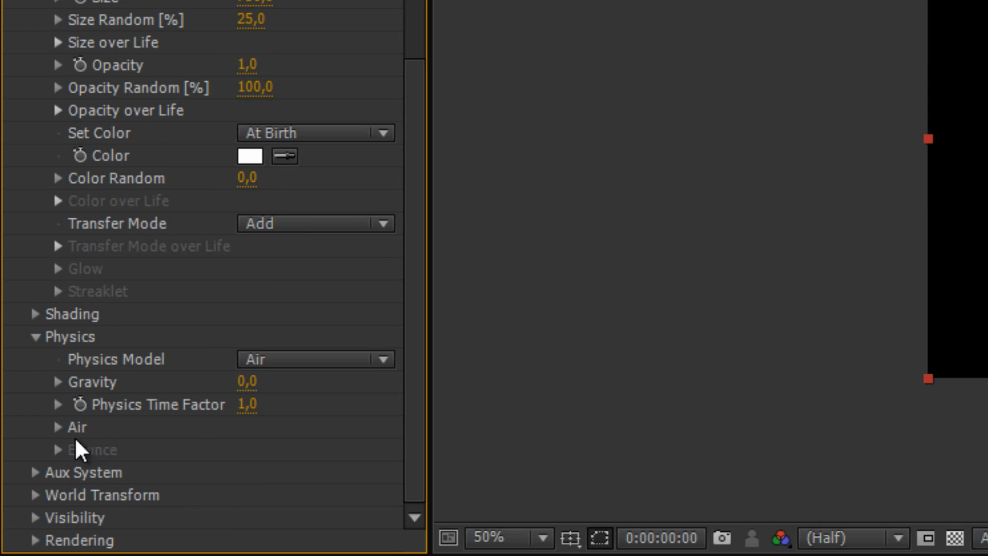
left_click(58, 427)
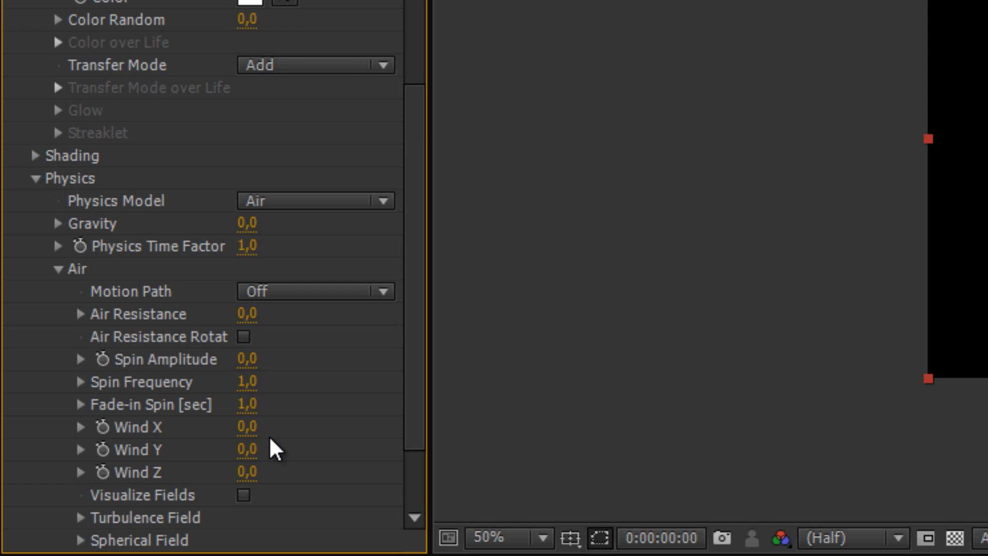
scroll(271, 438, "down", 3)
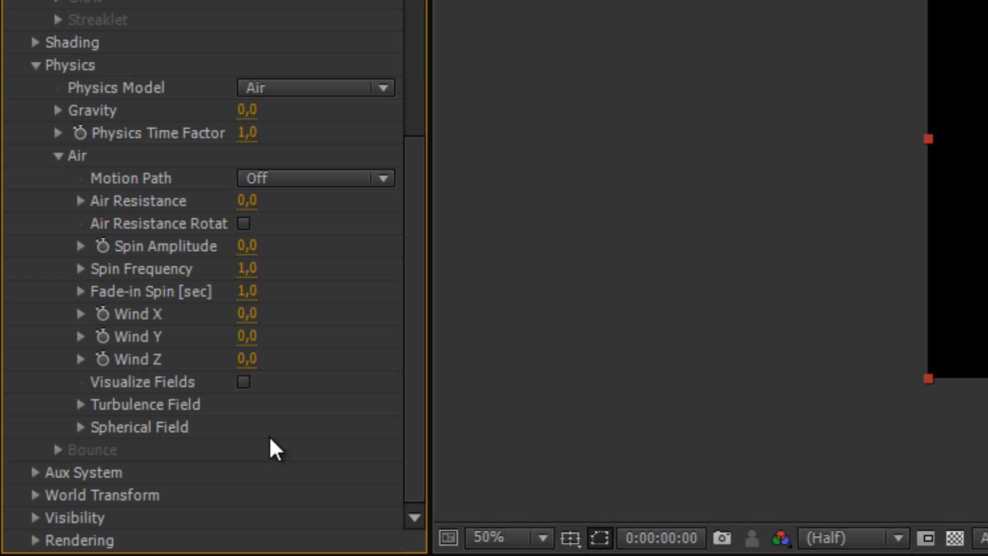
Set both Far Vanish and Far Start Fade in Particular's Visibility settings to 100000.
left_click(35, 518)
left_click(257, 338)
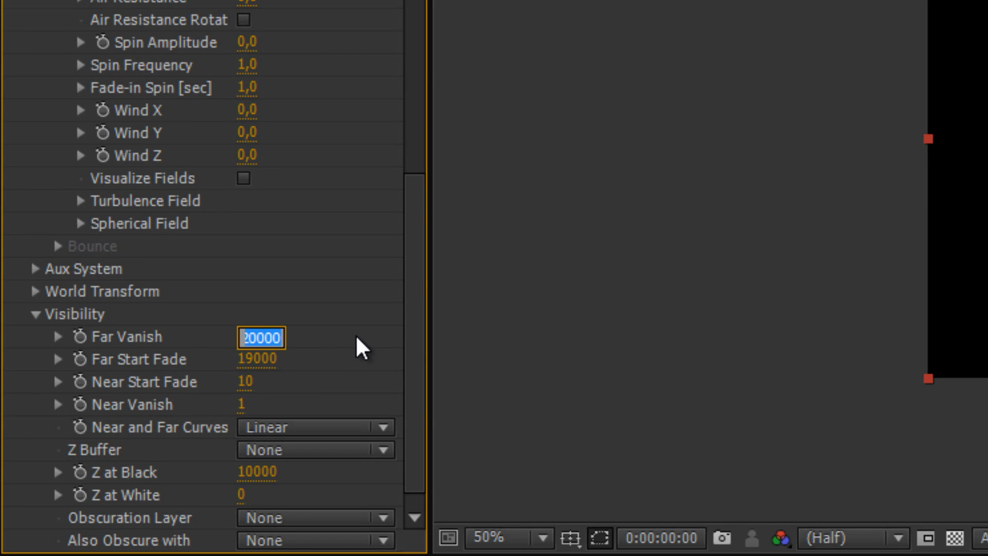
type("10000")
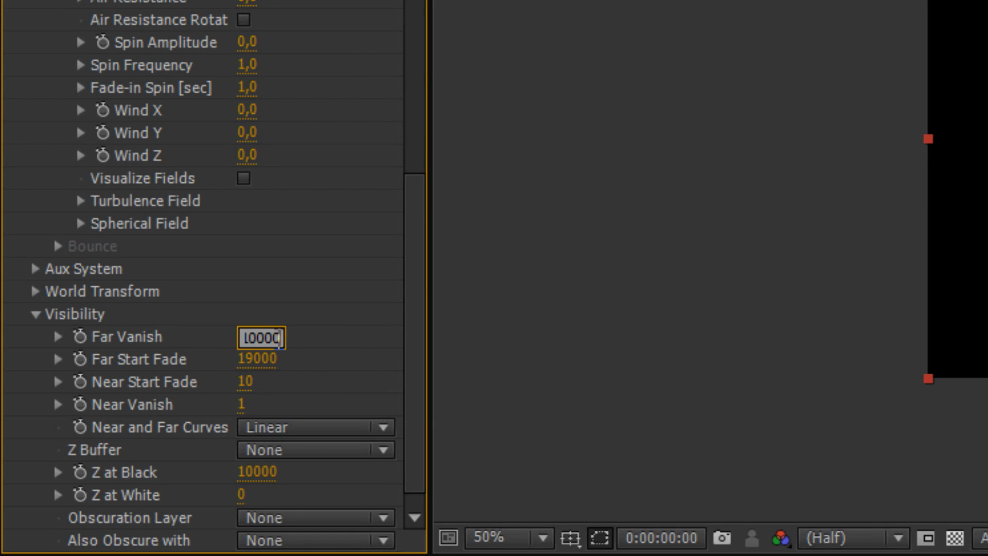
left_click_drag(261, 344, 281, 342)
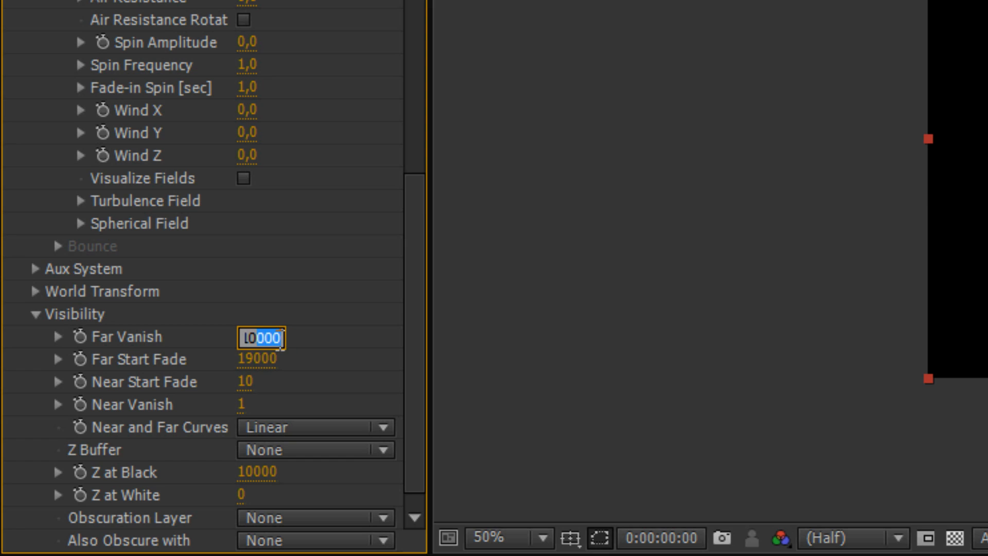
left_click(256, 333)
type("0")
key("Return")
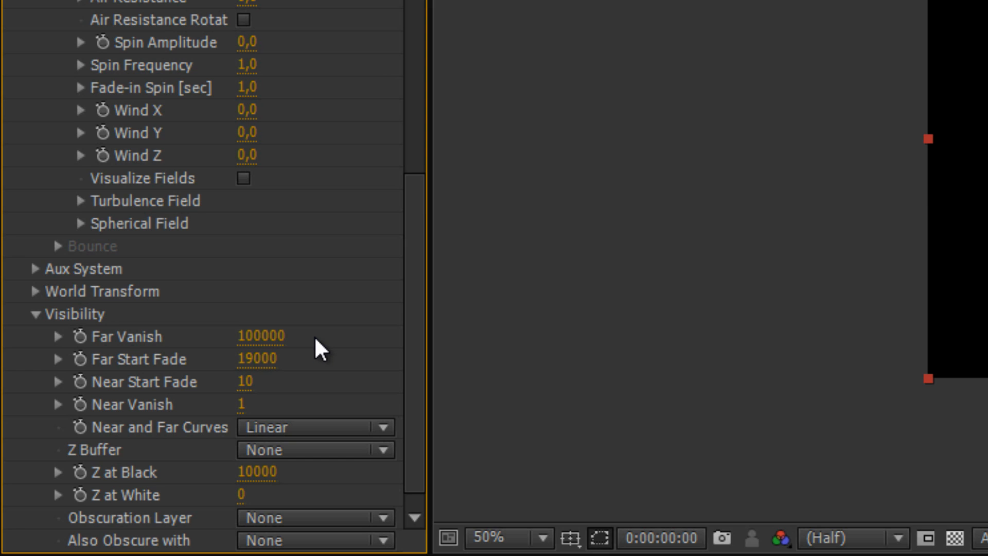
left_click(267, 356)
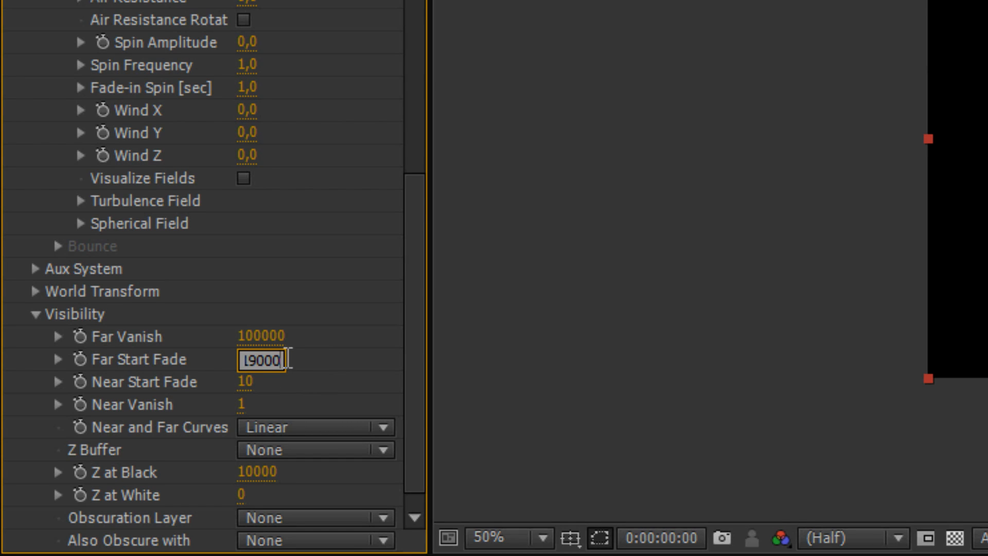
type("100000")
key("Return")
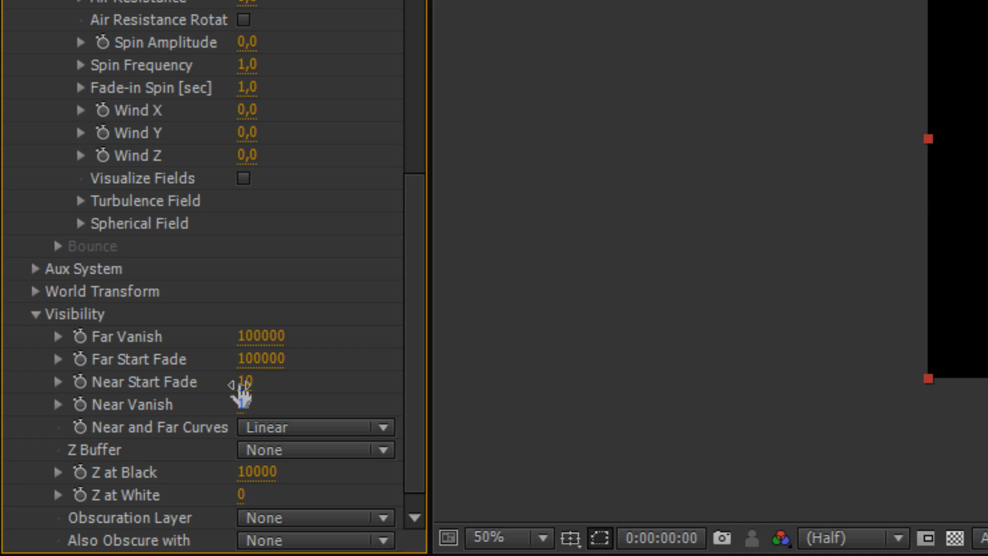
Set Near Start Fade to 2000 in Particular's Visibility settings and expand the Rendering settings.
left_click(244, 383)
type("2")
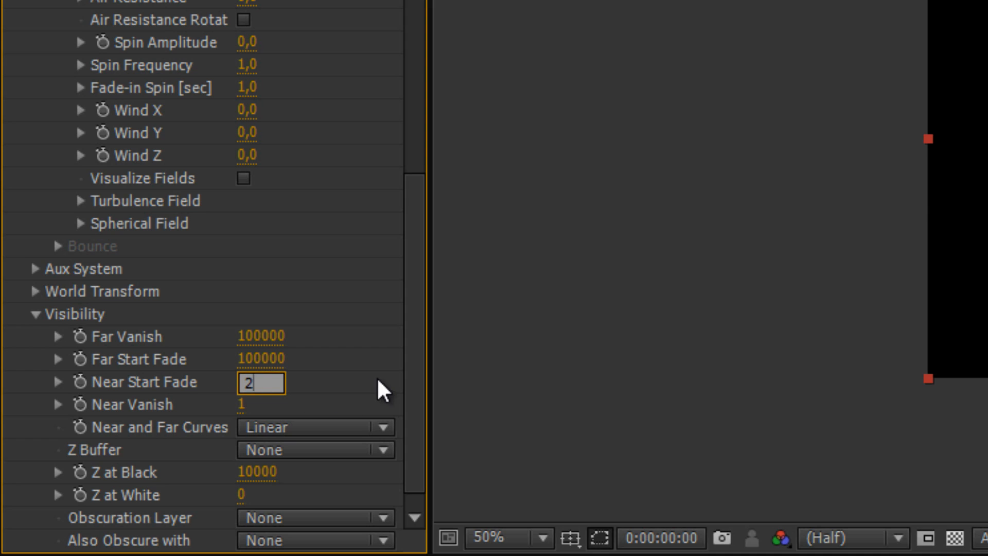
type("000")
key("Return")
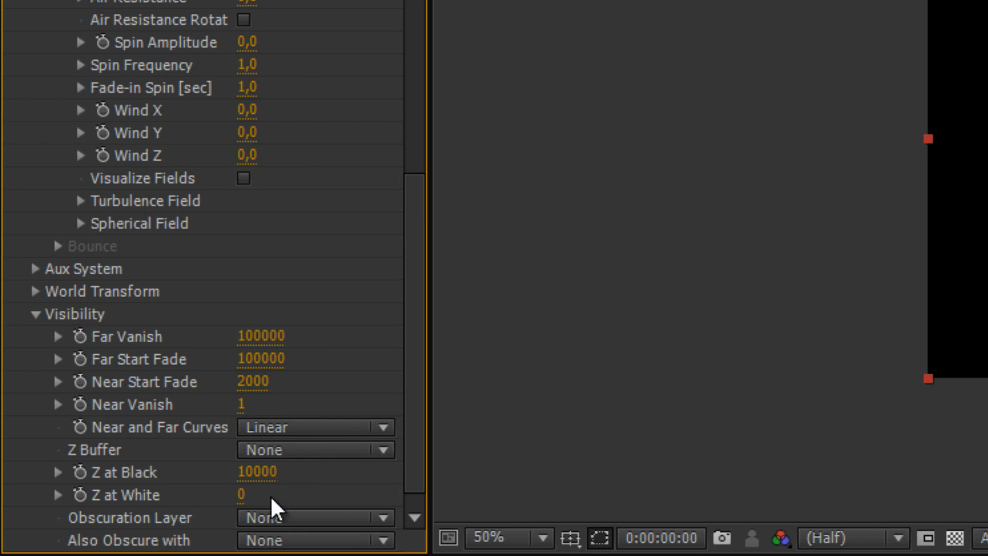
scroll(278, 514, "down", 1)
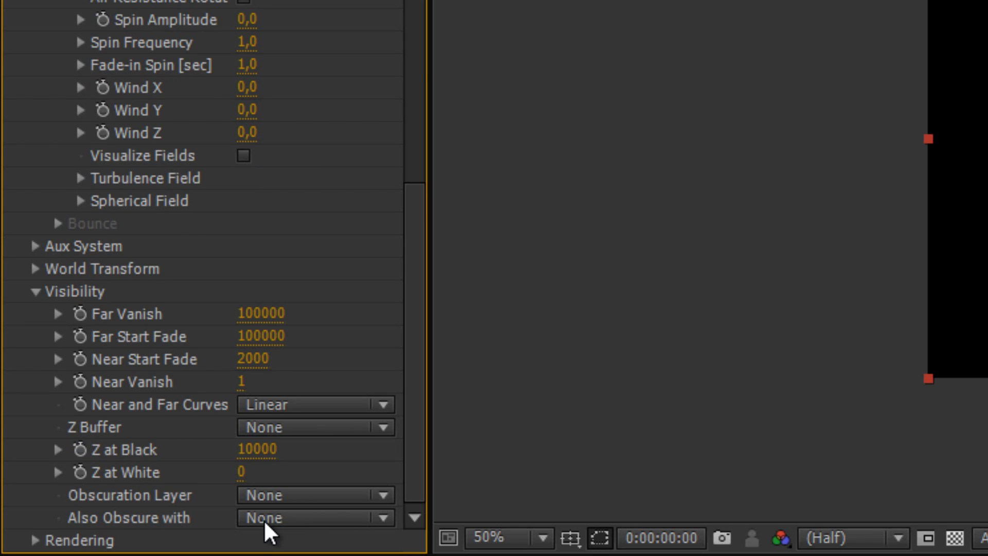
left_click(35, 540)
scroll(117, 399, "down", 7)
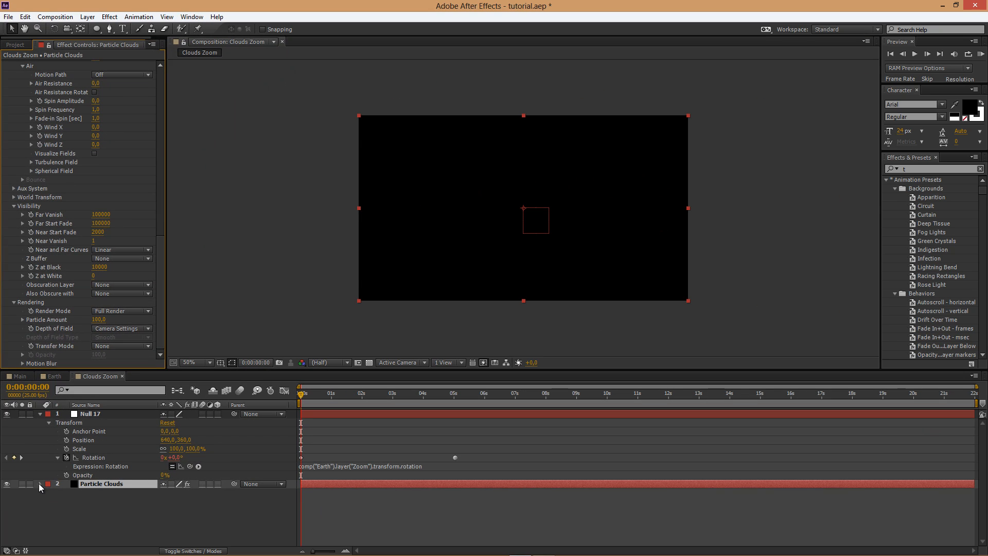
Reveal the World Transform properties of the Particular effect under the Particle Clouds layer in the timeline.
left_click(41, 484)
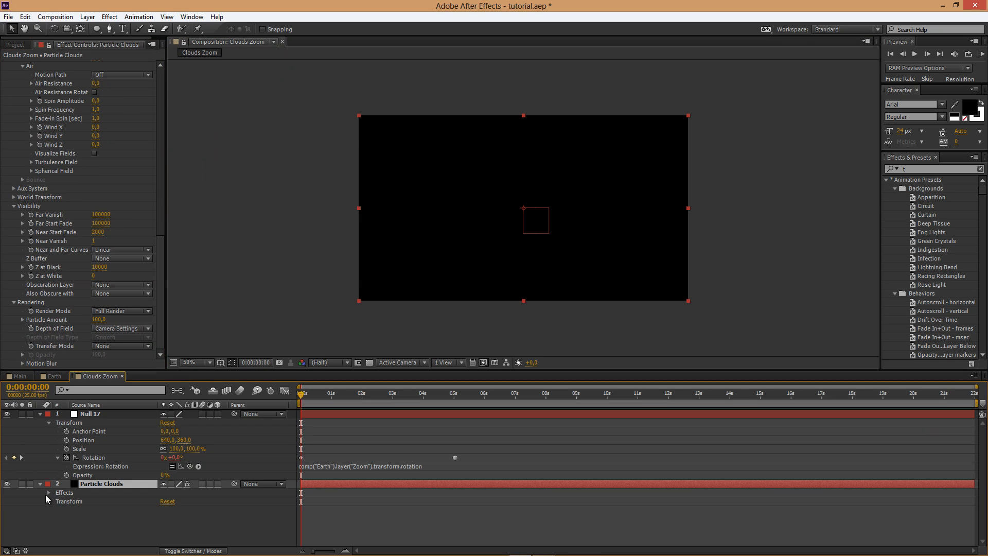
left_click(48, 492)
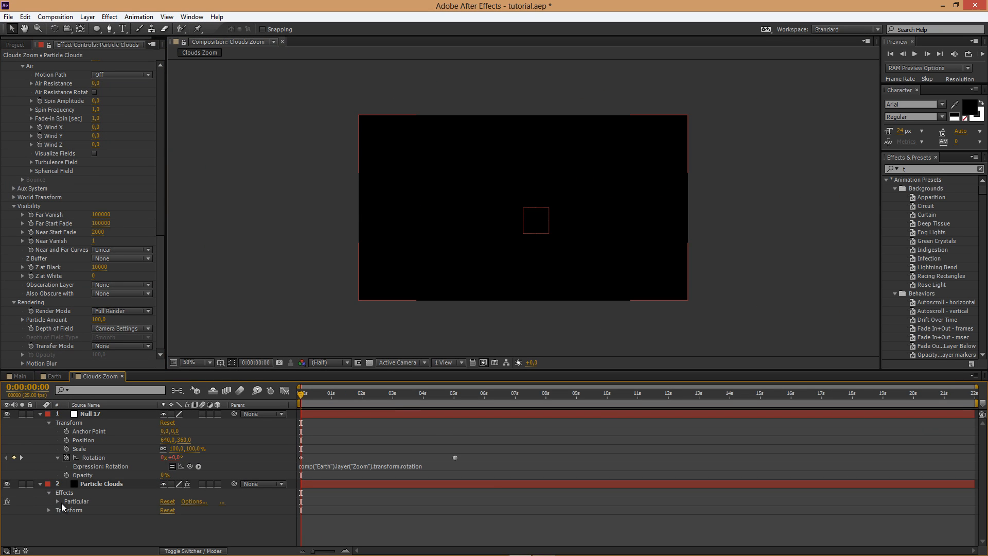
left_click(58, 502)
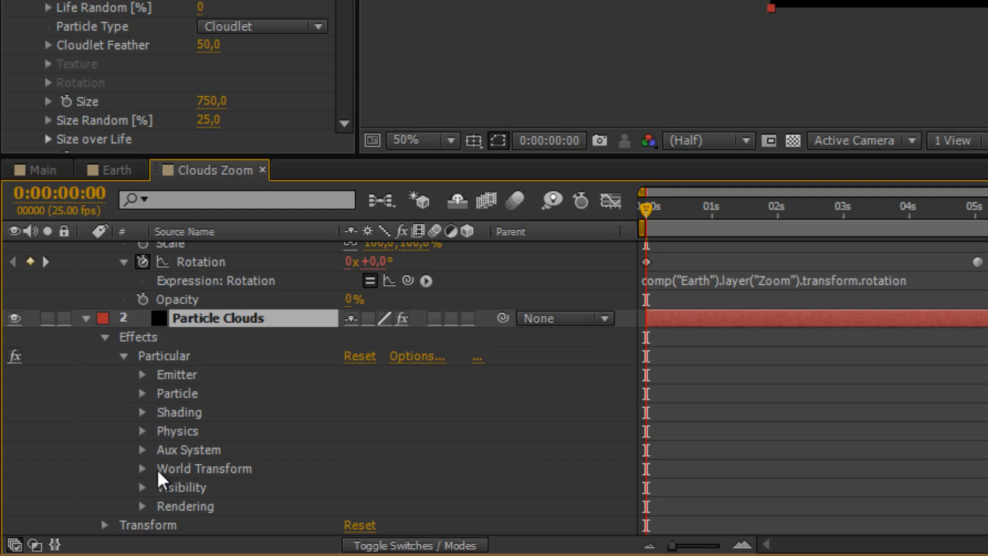
left_click(146, 468)
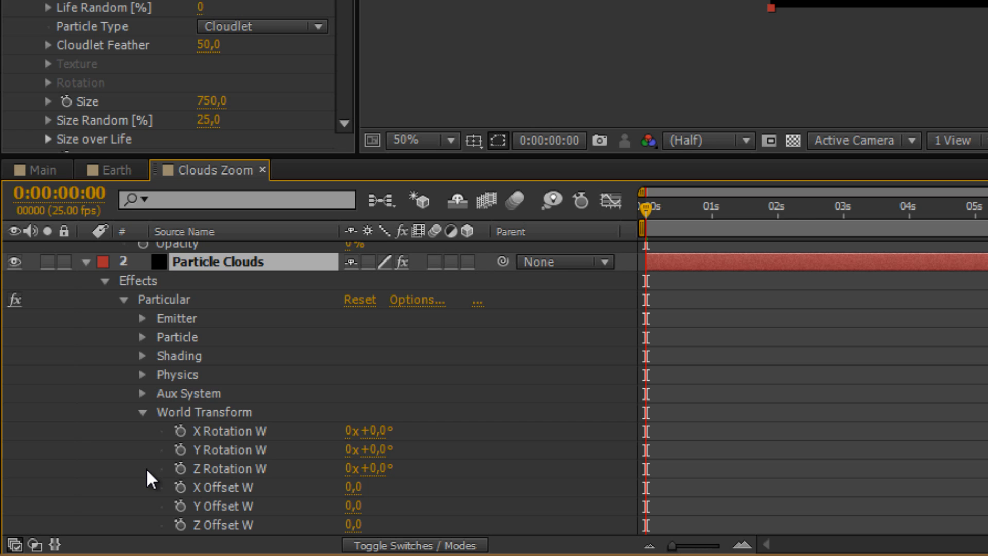
Add the expression thisComp.layer("Roation").transform.rotation to Particular's Z Rotation W on Particle Clouds.
left_click(181, 470, "alt")
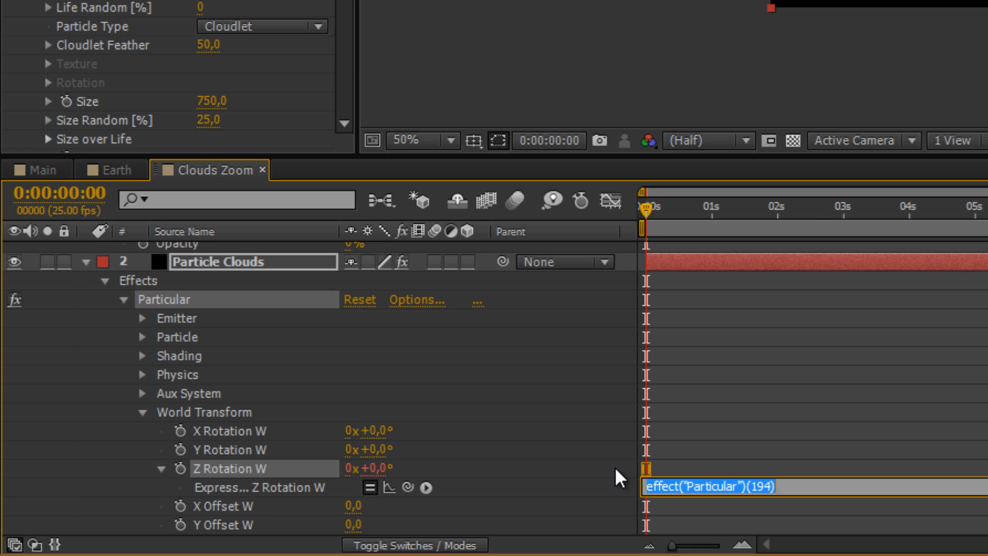
type("this")
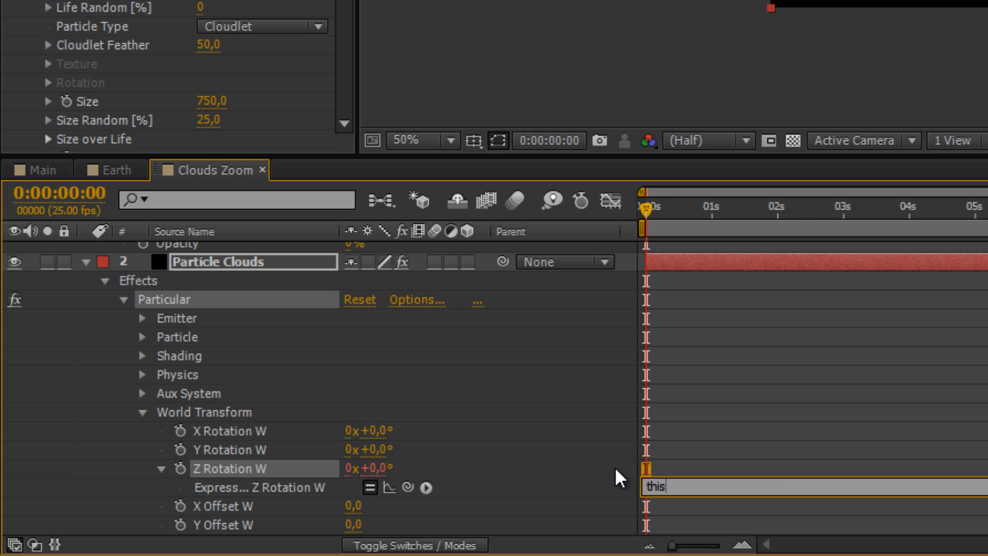
type("Comp.layer(\"Roat")
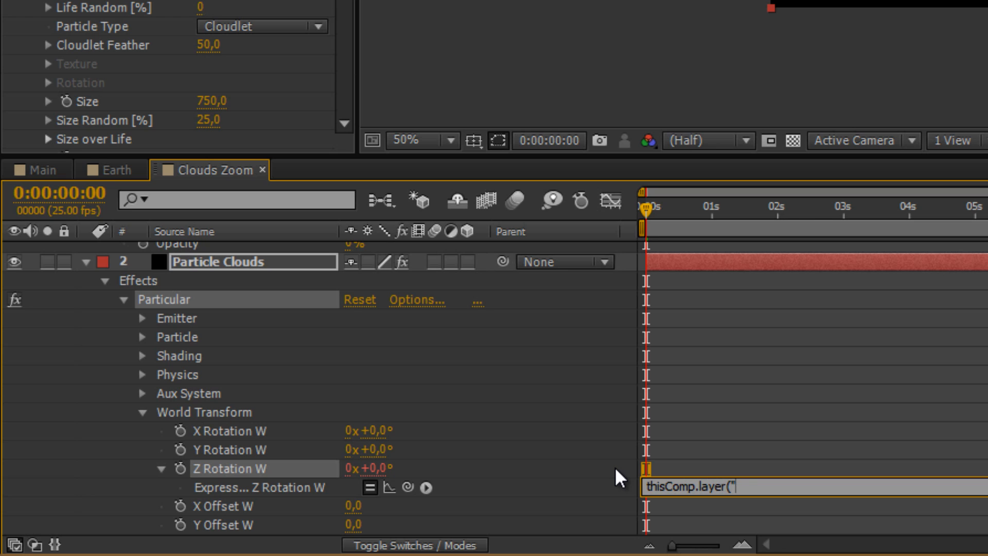
type("ion\").tran")
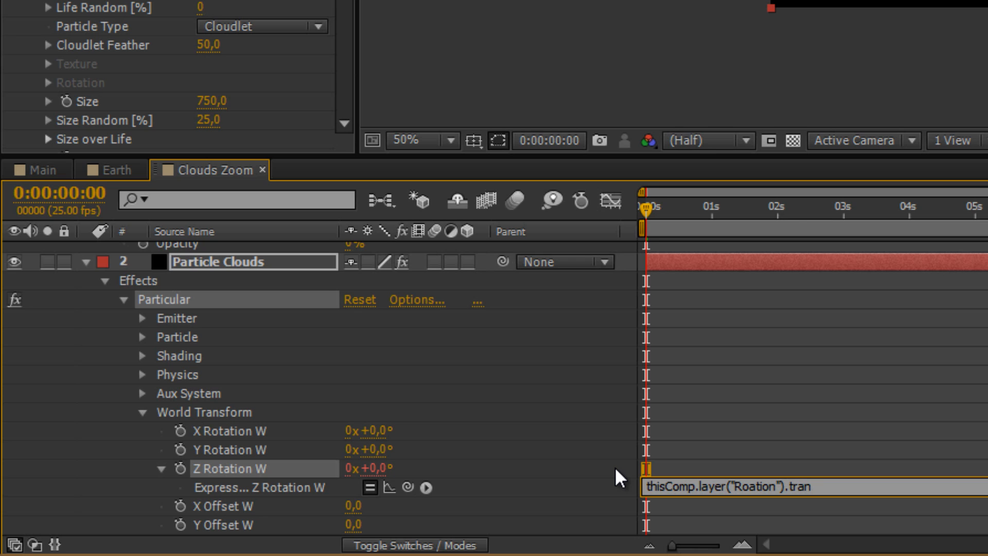
type("sform")
key("BackSpace")
key("BackSpace")
key("BackSpace")
type("orm.rotation")
key("Return")
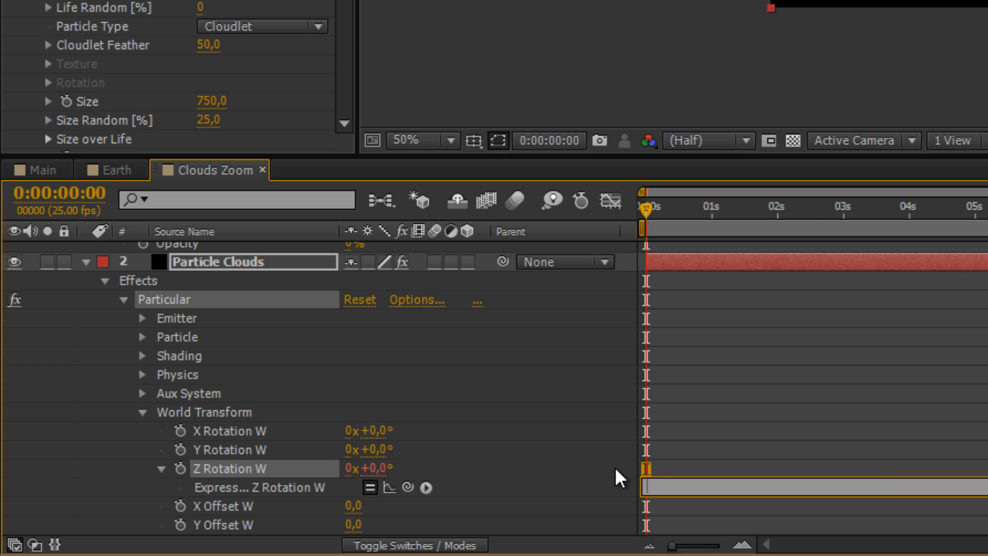
left_click(673, 458)
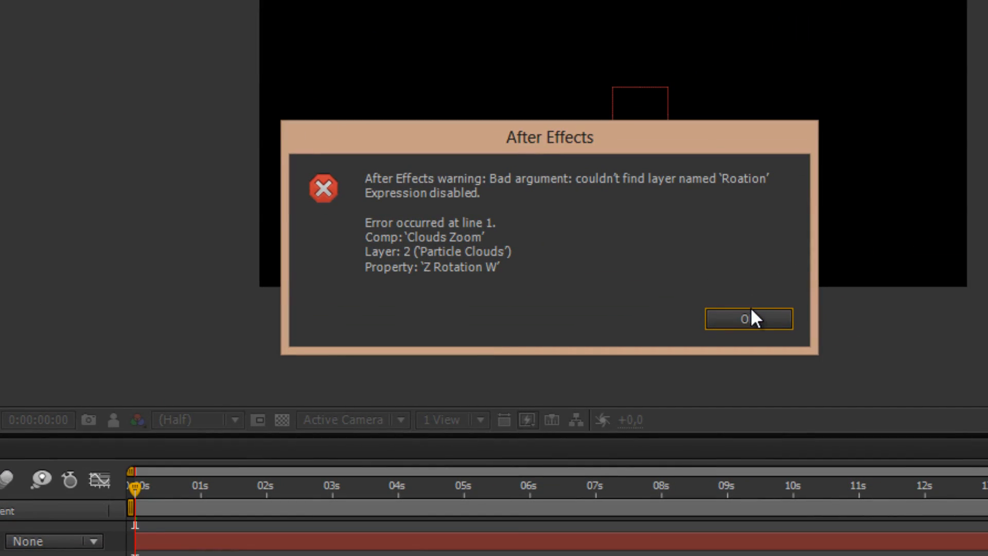
left_click(751, 310)
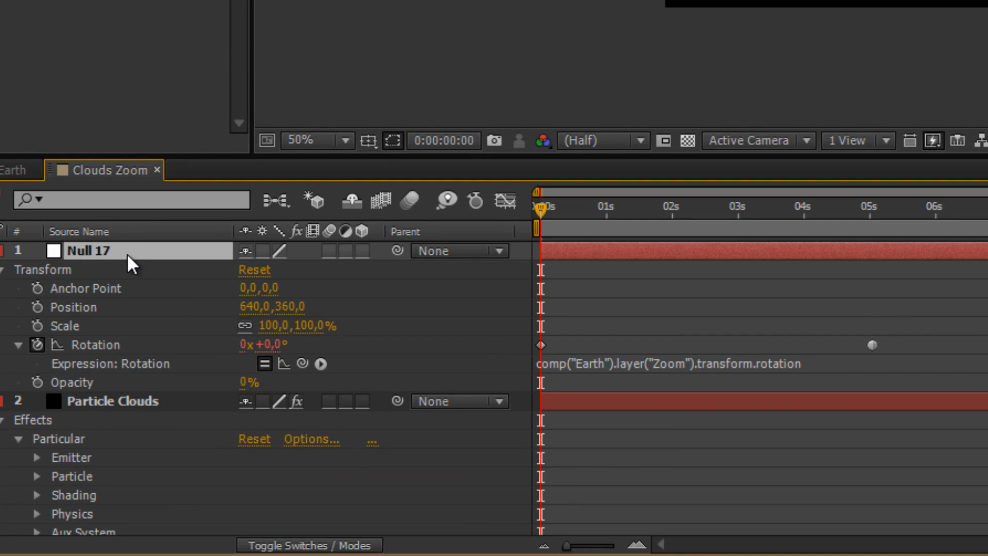
Rename the Null 17 layer to Rotation.
key("Return")
type("Rot")
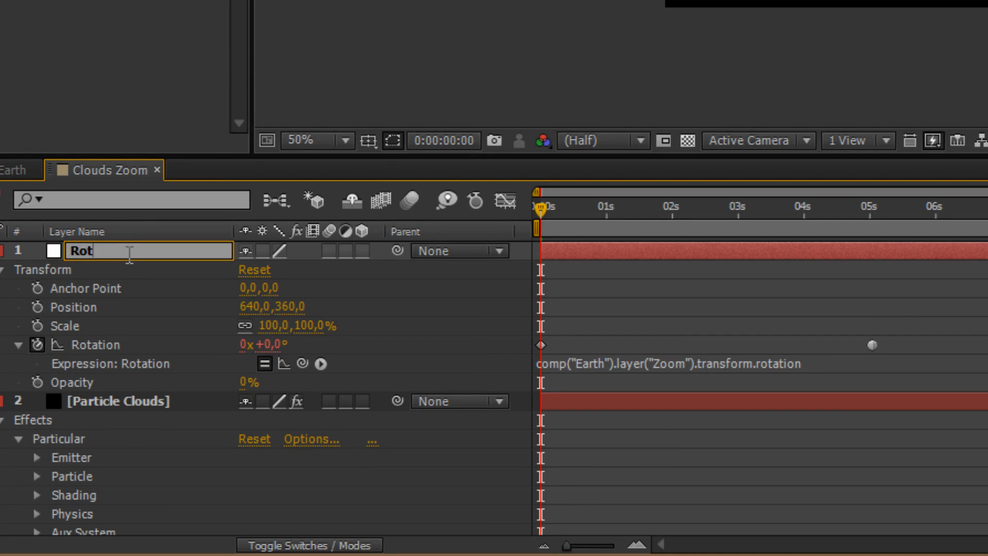
type("ation")
key("Return")
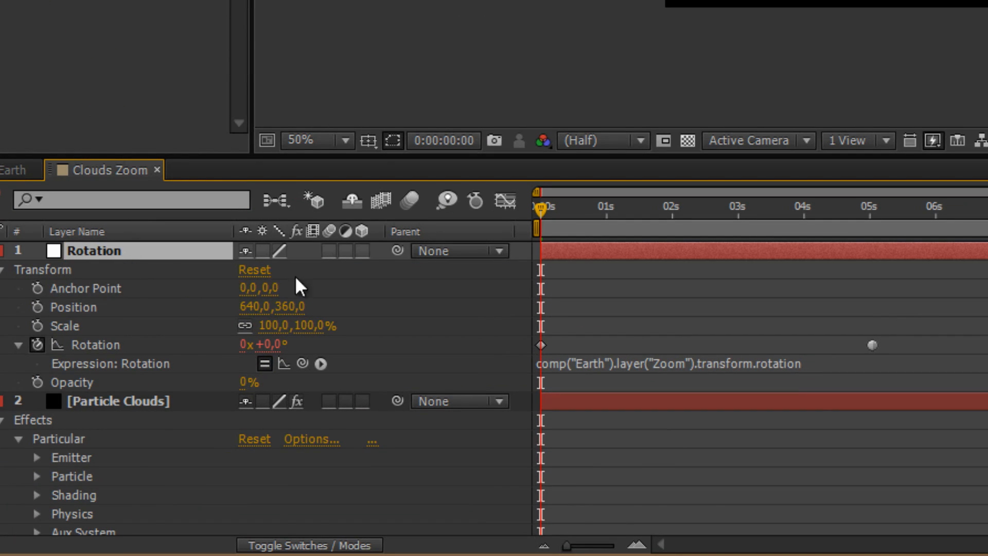
Correct the layer name in the Z Rotation W expression to thisComp.layer("Rotation").transform.rotation.
scroll(806, 410, "down", 3)
left_click(730, 513)
left_click(823, 514)
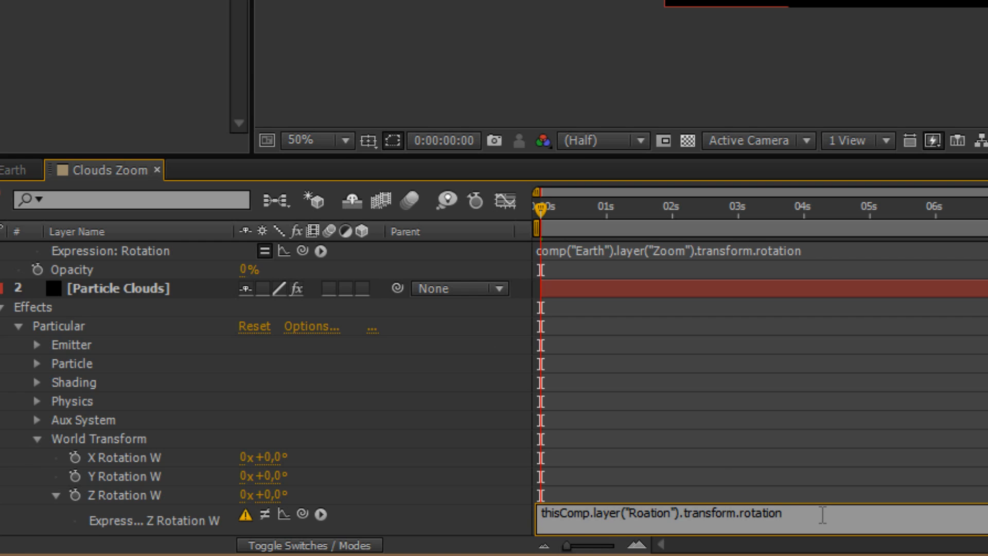
left_click(728, 498)
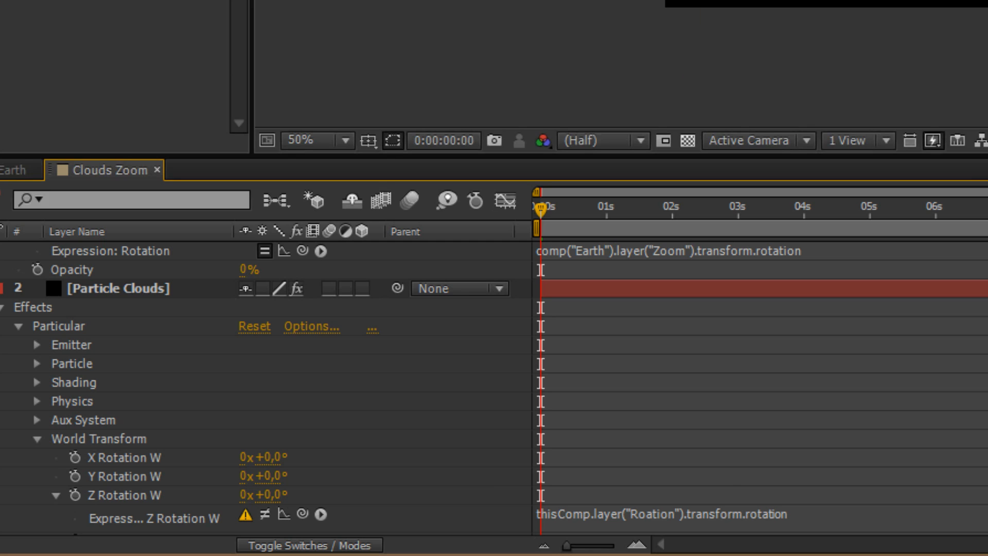
left_click(711, 514)
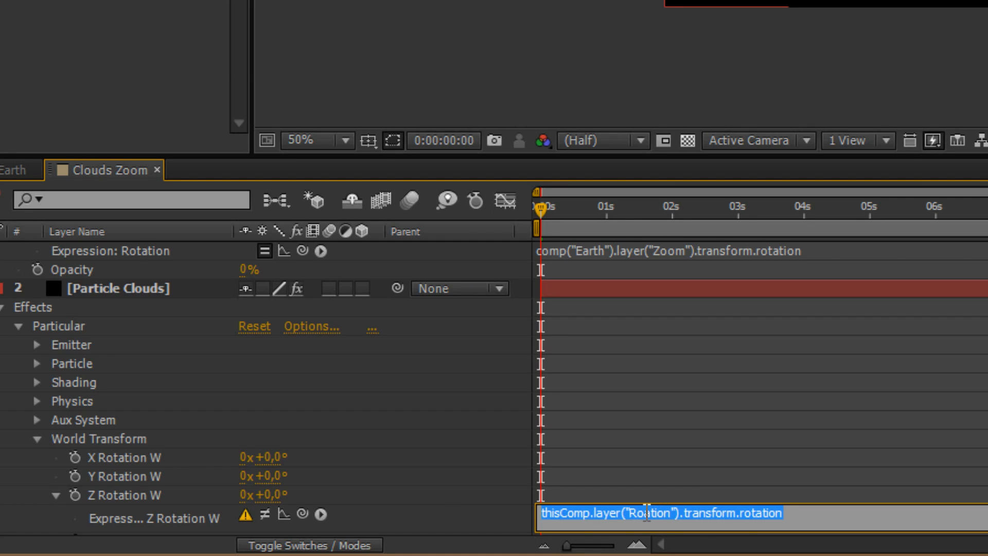
left_click(650, 515)
type("t")
left_click(685, 500)
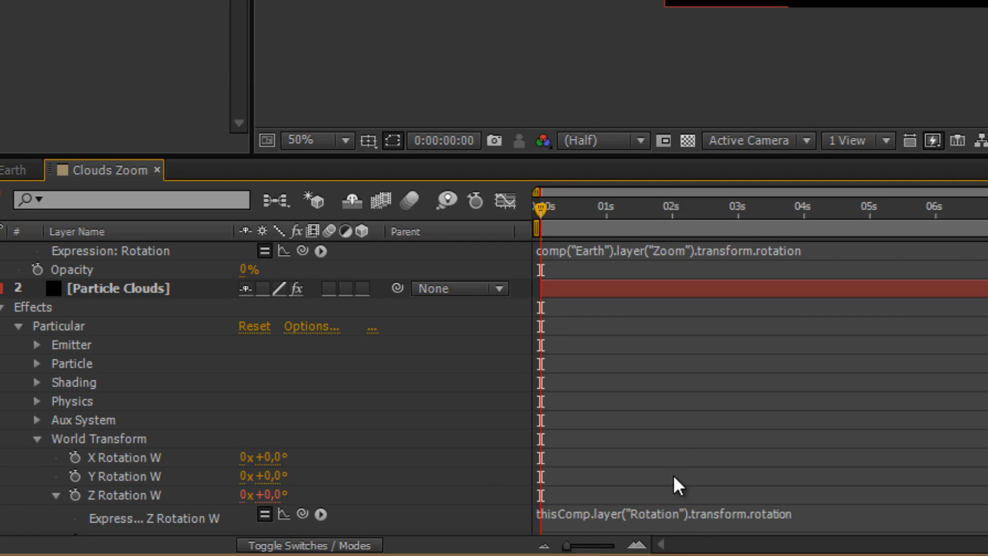
Give X Offset W the expression comp("Earth").layer("Zoom").transform.position[0] and copy the expression text.
scroll(673, 442, "down", 4)
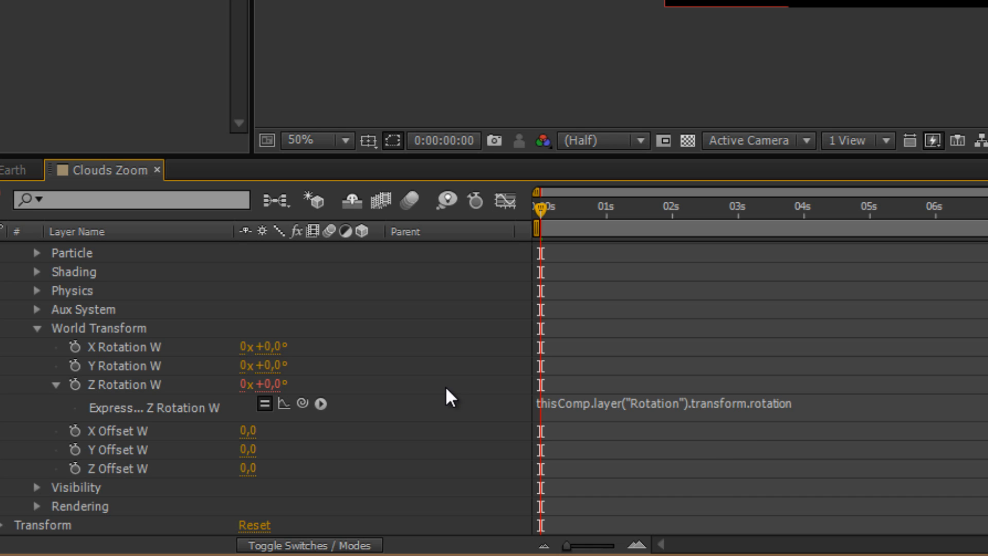
left_click(75, 429, "alt")
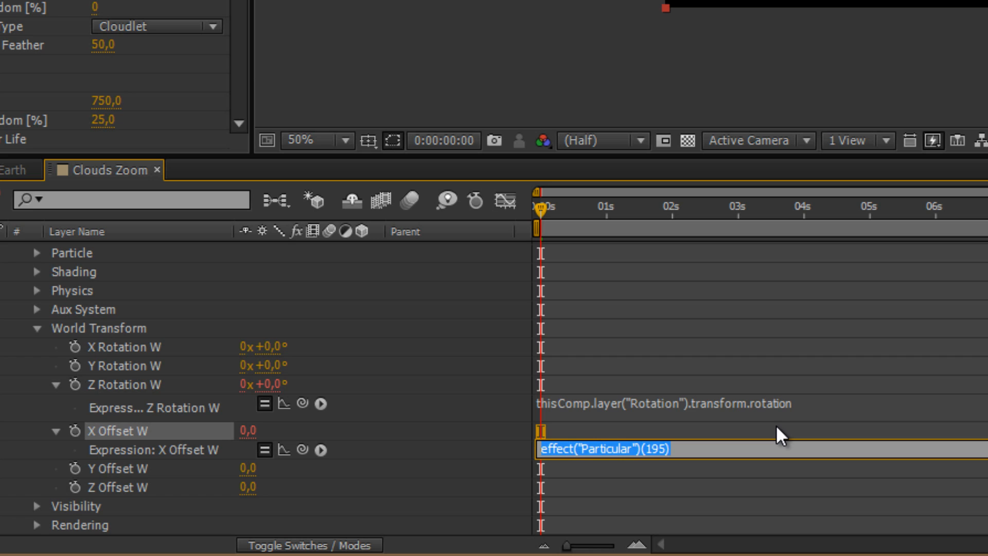
type("comp(")
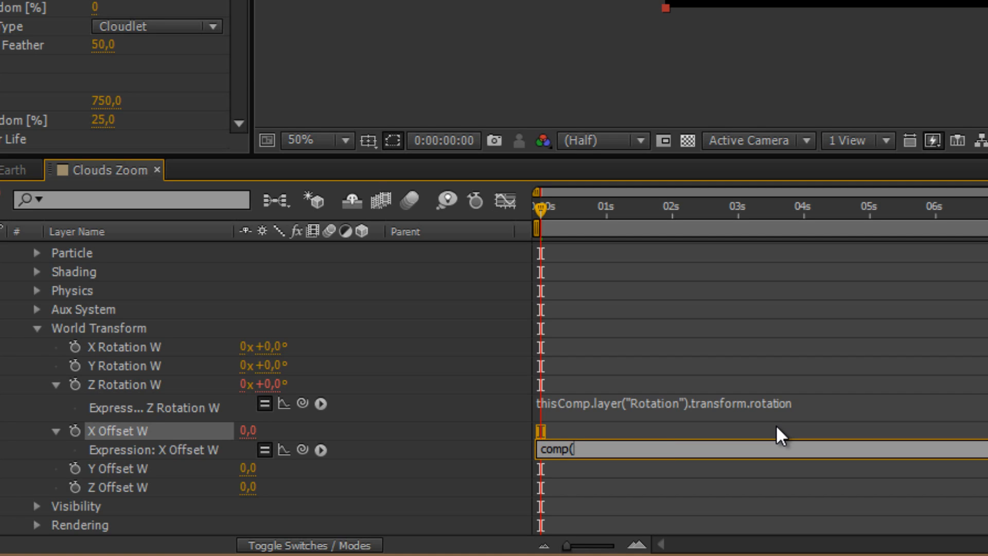
type("\"")
type("Earth\").layer")
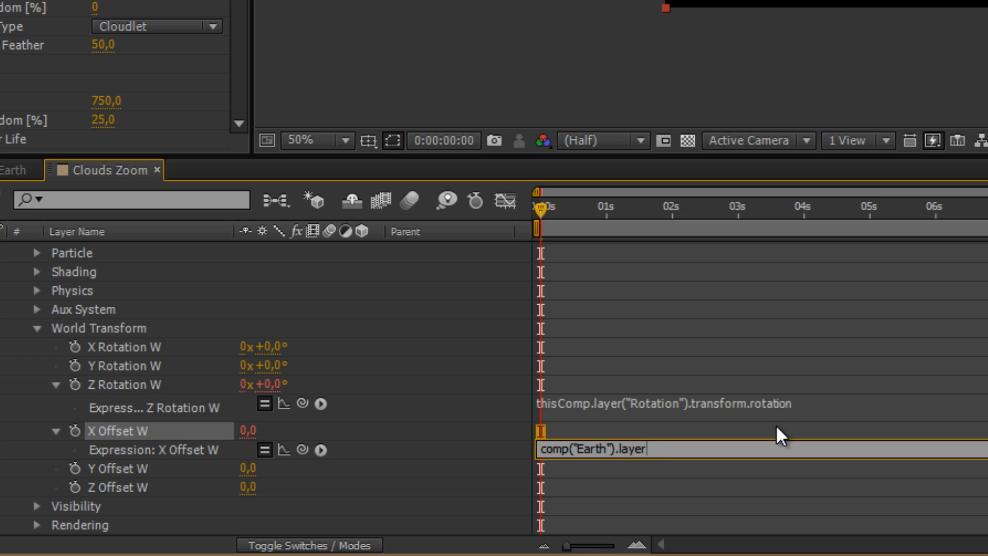
type("(\"Zoom\").tran")
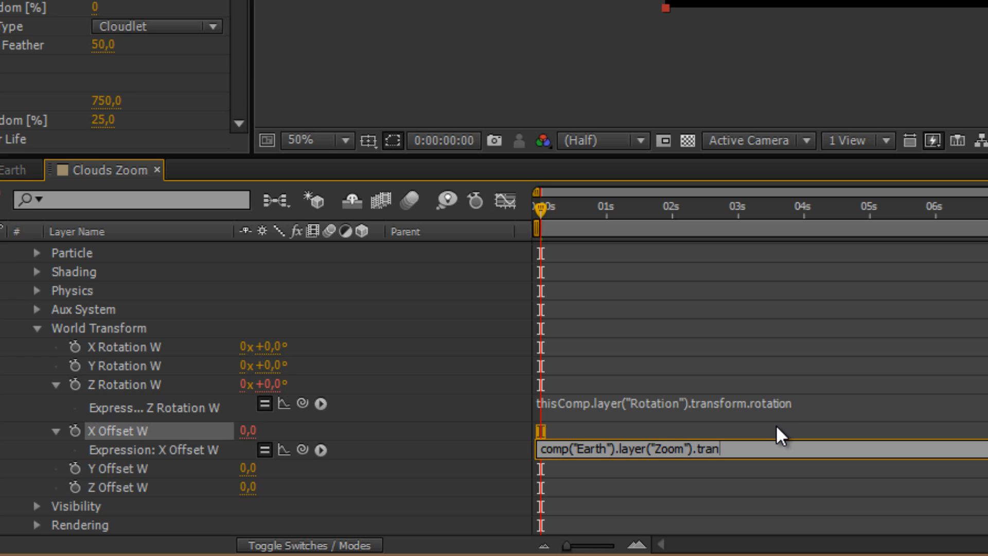
type("sform.position[")
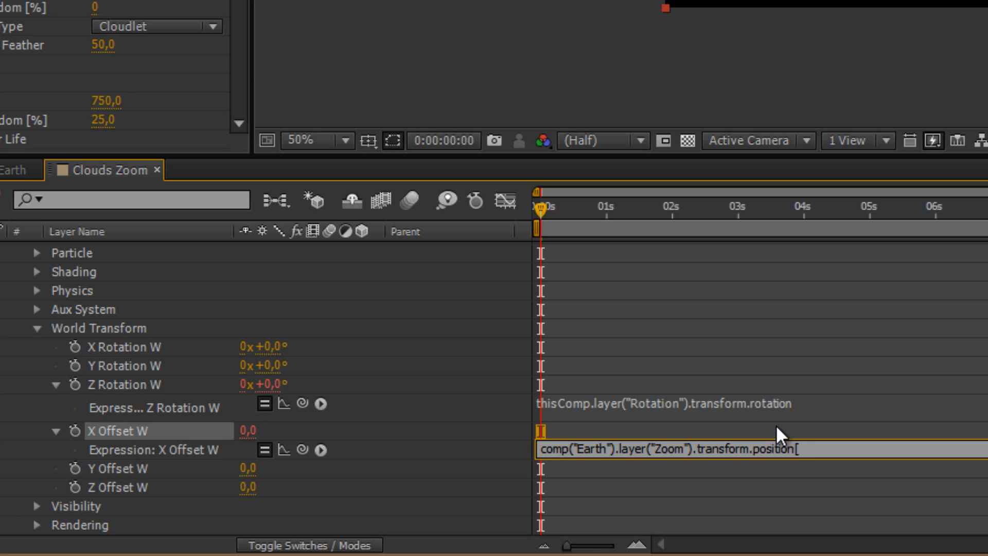
type("]")
key("ctrl+a")
key("ctrl+c")
left_click(833, 431)
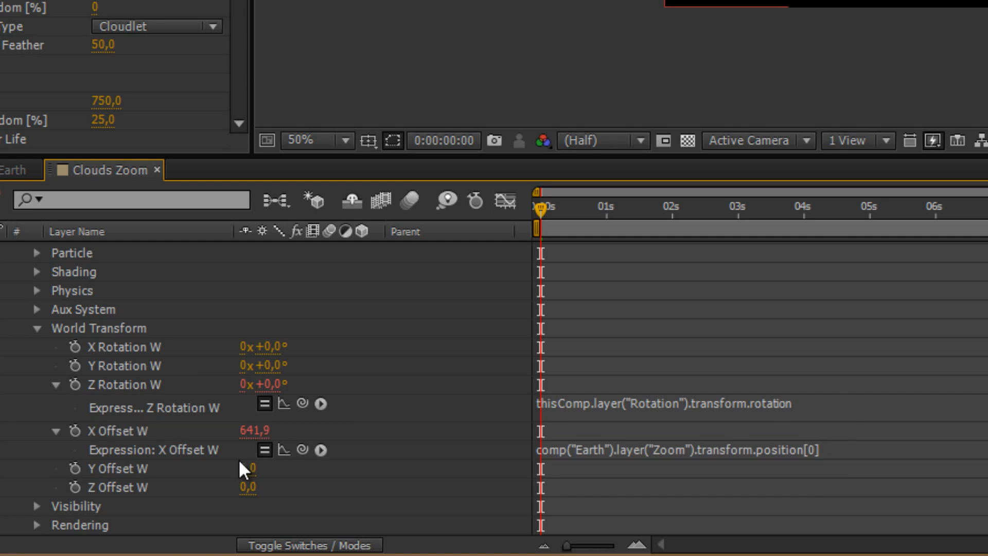
Paste the copied expression into Y Offset W and change its index to make it comp("Earth").layer("Zoom").transform.position[1].
left_click(73, 466, "alt")
key("ctrl+v")
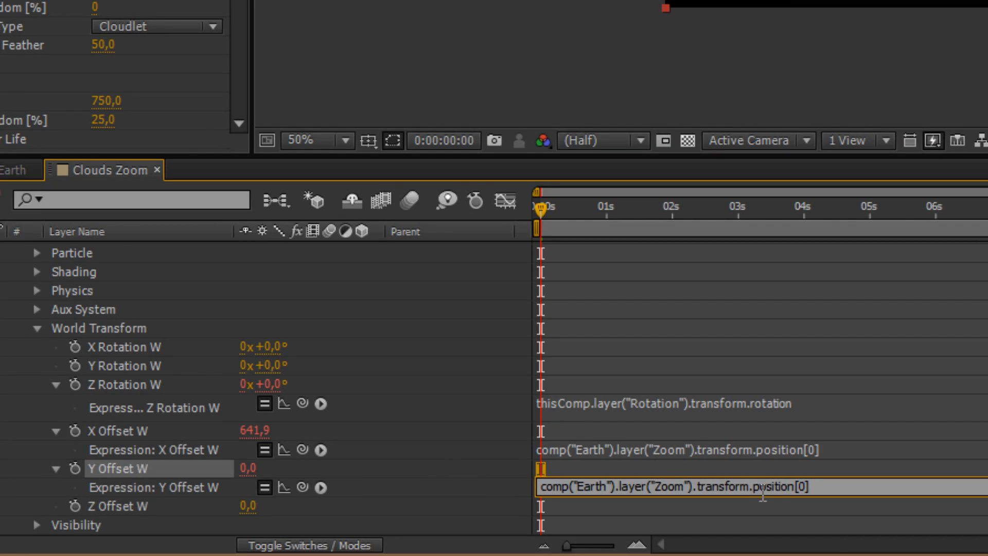
left_click(805, 487)
double_click(803, 486)
type("1")
left_click(836, 464)
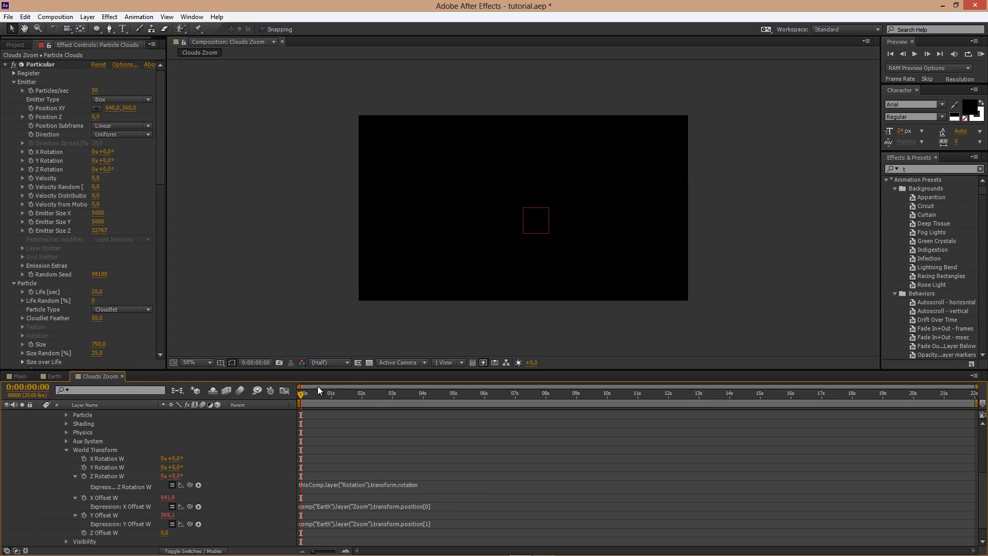
Shift the Particle Clouds layer about 1.7 seconds earlier, scrub through the cloud animation, and return the playhead to 0:00:00:00.
mouse_move(303, 394)
left_mouse_down()
mouse_move(514, 378)
mouse_move(295, 398)
left_mouse_up()
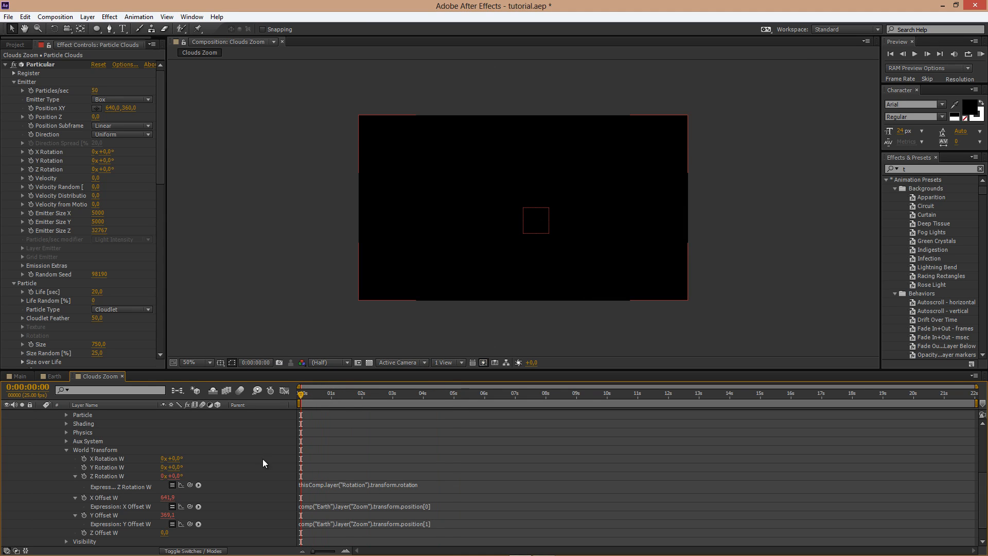
scroll(288, 449, "down", 1)
scroll(288, 449, "up", 6)
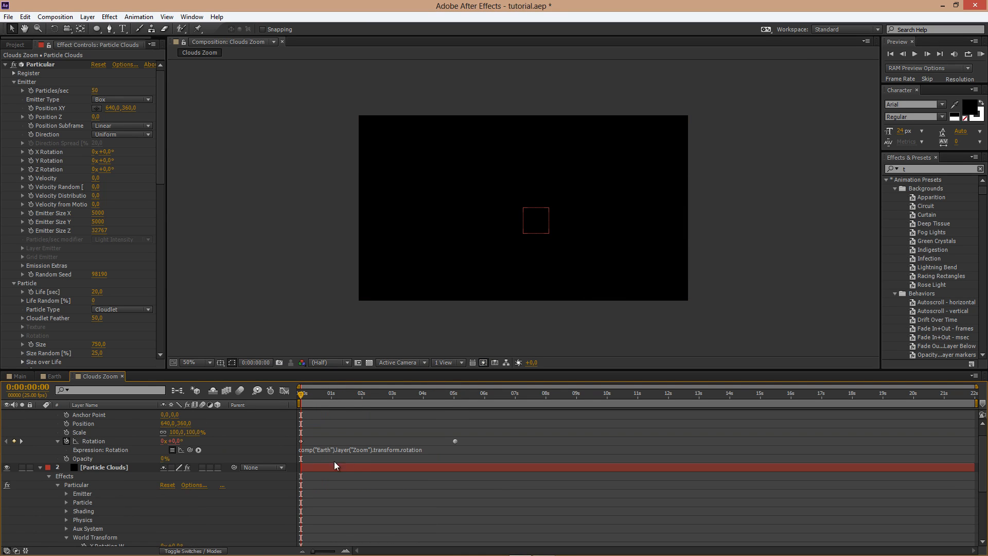
left_click_drag(359, 466, 310, 462)
left_click_drag(302, 395, 431, 391)
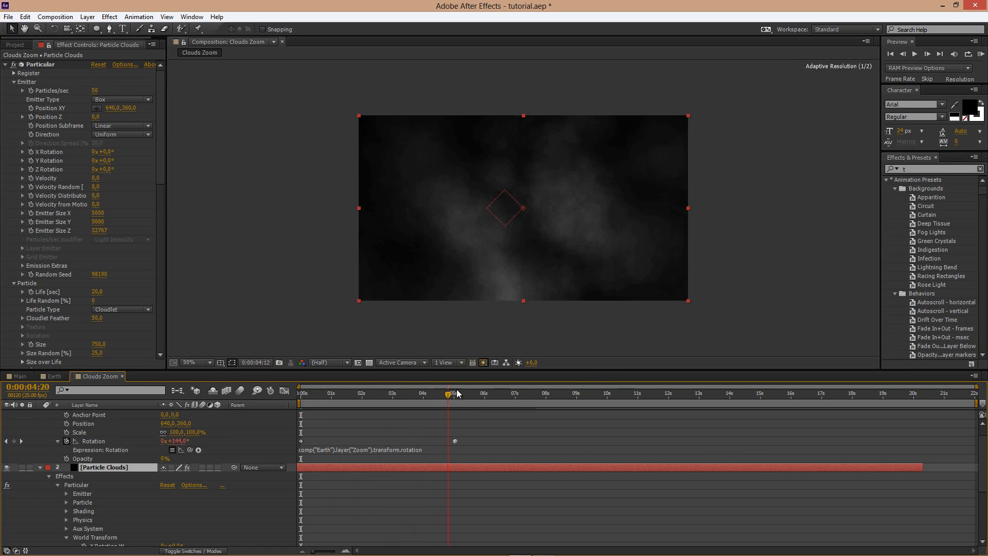
left_click_drag(338, 393, 285, 396)
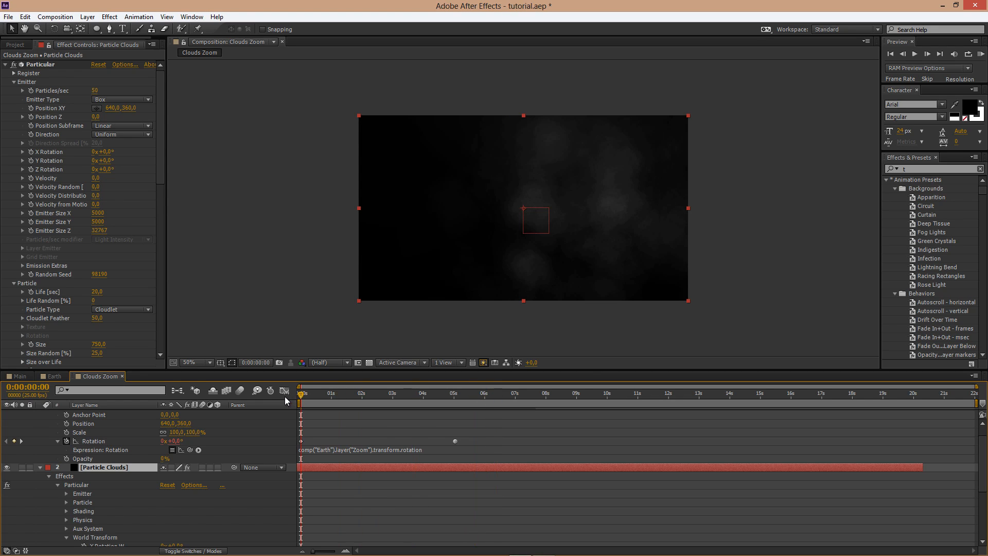
scroll(385, 441, "down", 4)
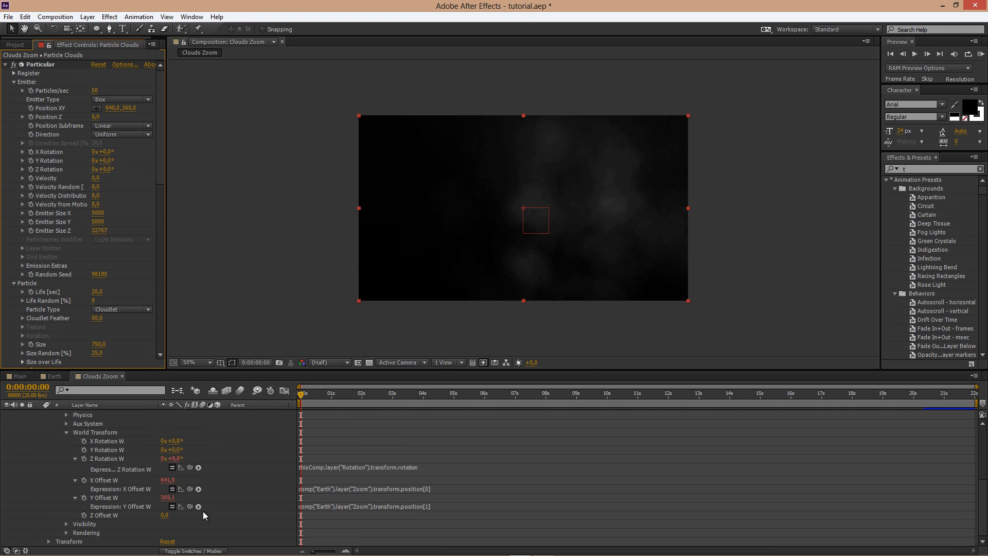
Set the Particle Clouds layer's Z Offset W to 15000 and scrub from the start to about four seconds to check the clouds.
left_click(164, 515)
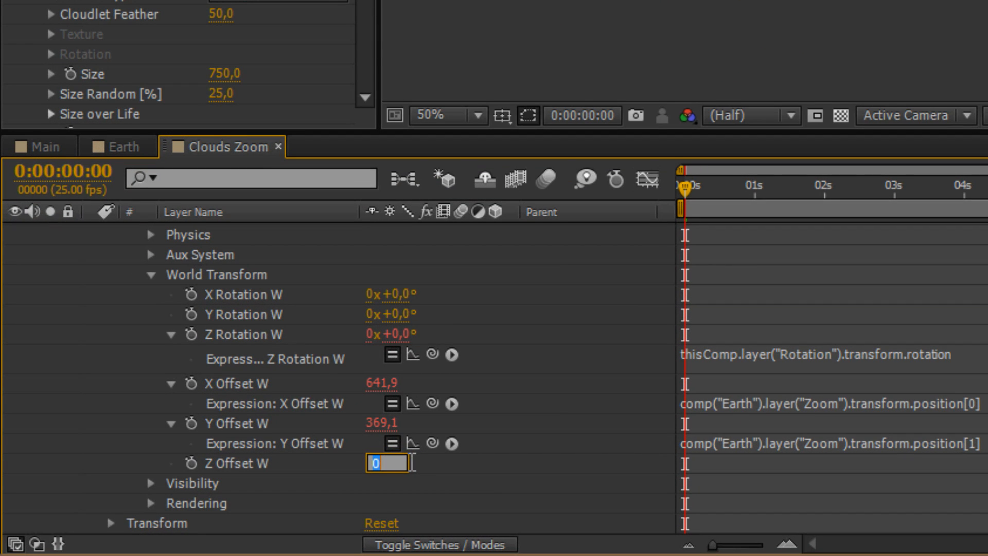
type("15000")
key("Return")
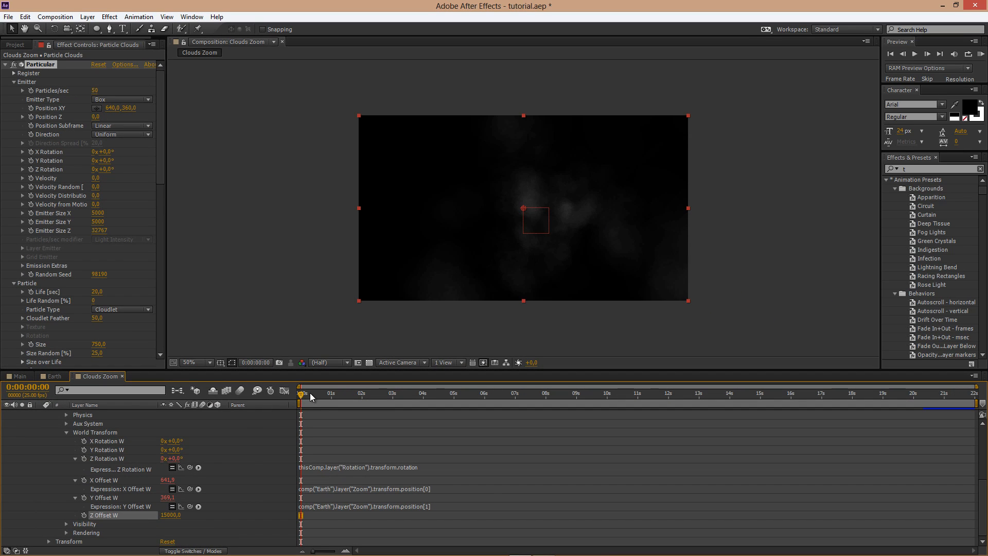
left_click_drag(304, 393, 422, 387)
Shift the Particle Clouds layer about 5.6 seconds earlier and extend its end to the end of the Clouds Zoom composition.
scroll(406, 433, "up", 3)
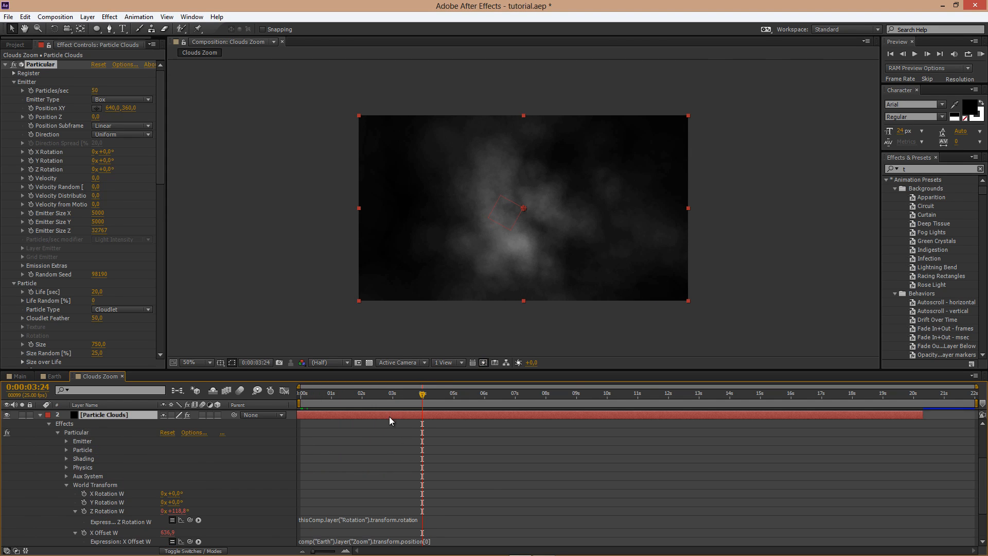
left_click_drag(330, 415, 277, 418)
mouse_move(374, 416)
left_mouse_down()
mouse_move(319, 417)
mouse_move(369, 418)
left_mouse_up()
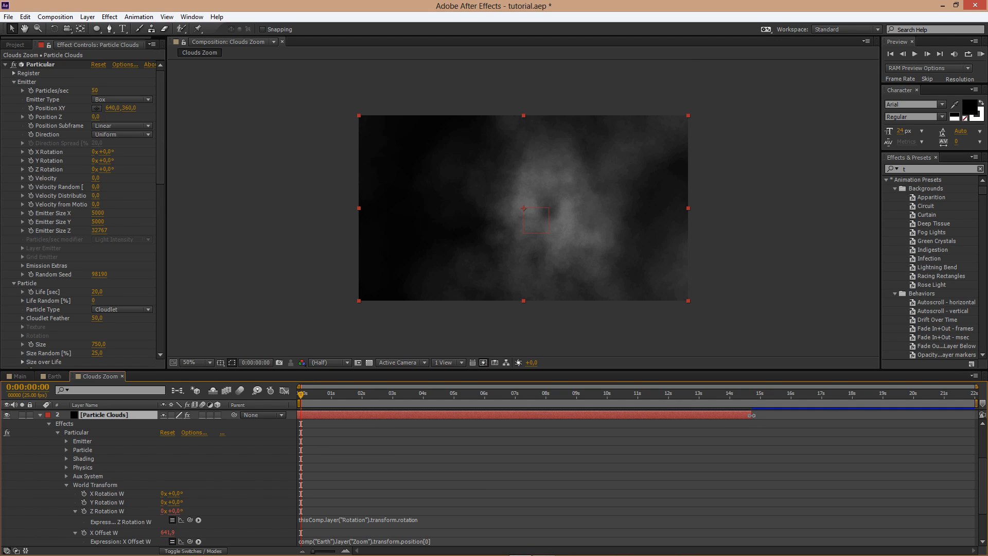
left_click_drag(751, 416, 976, 423)
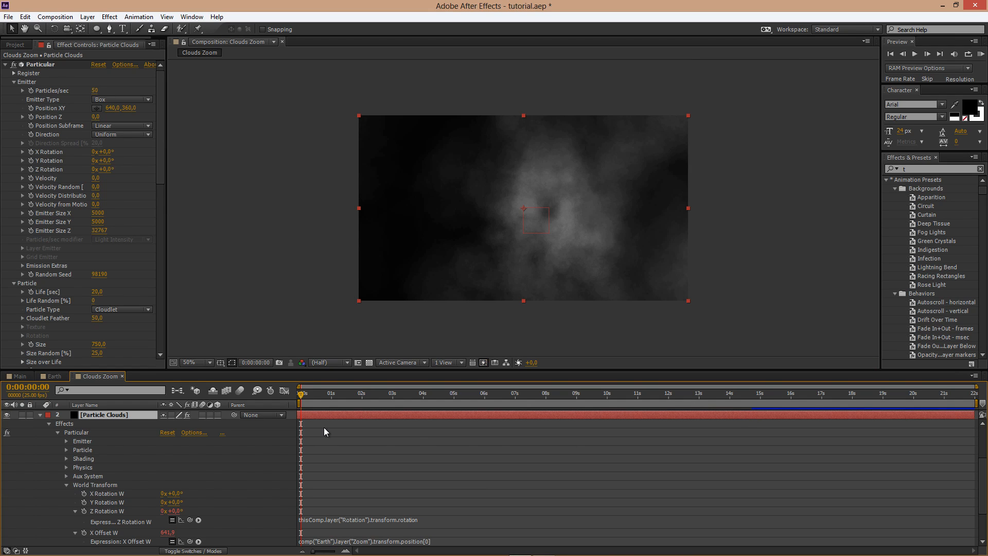
Compare the cloud timing with the Earth composition and start keyframing Z Offset W at 0:00:02:00 in Clouds Zoom.
left_click_drag(303, 394, 363, 398)
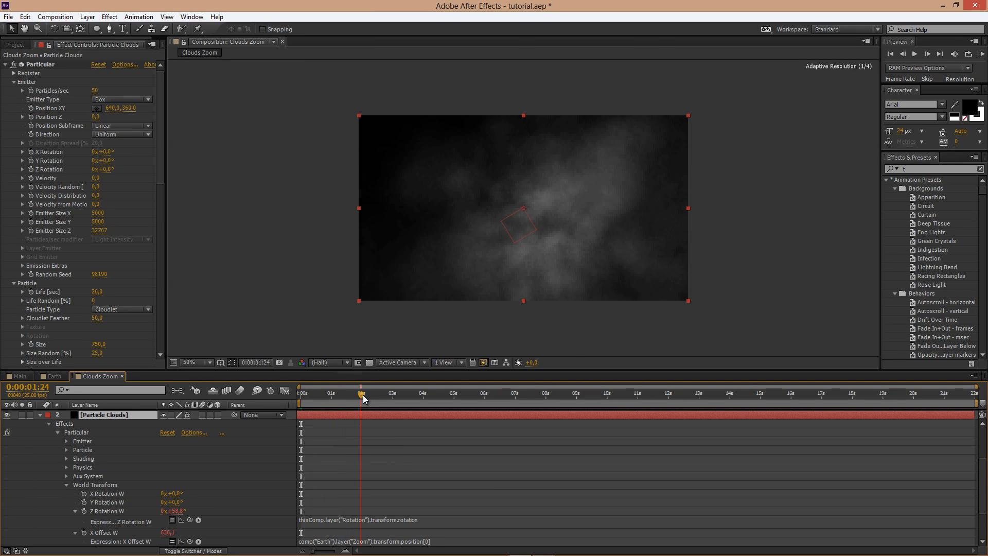
left_click(49, 376)
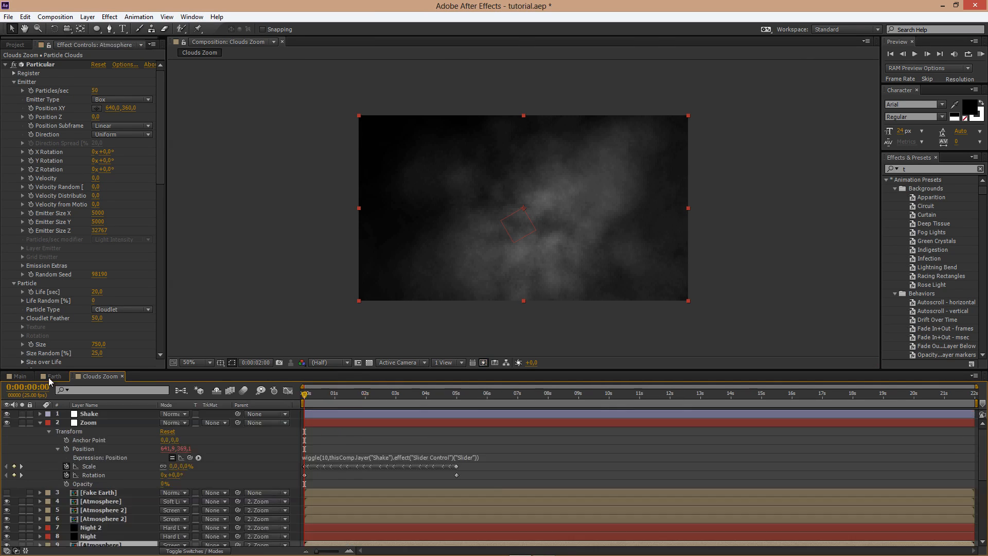
left_click_drag(306, 395, 366, 403)
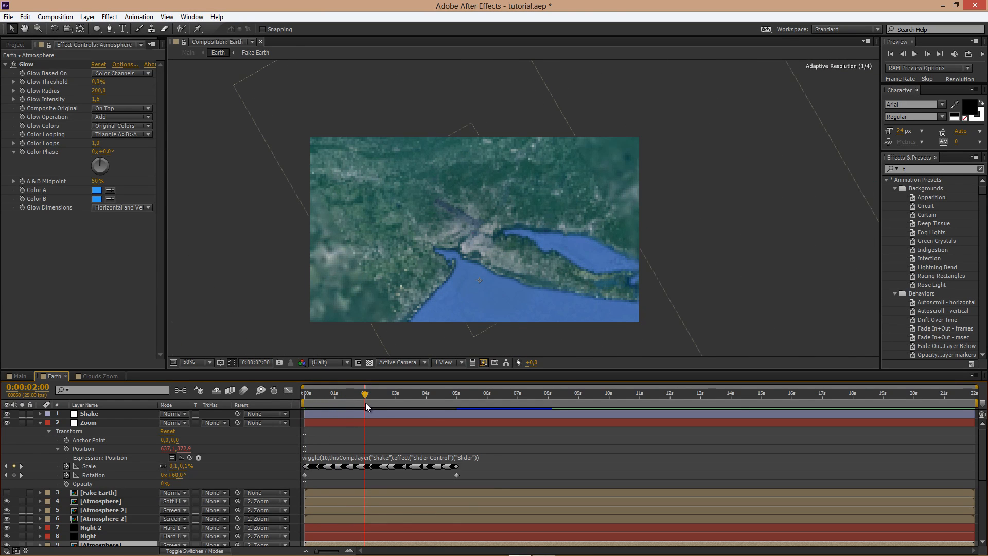
left_click(102, 376)
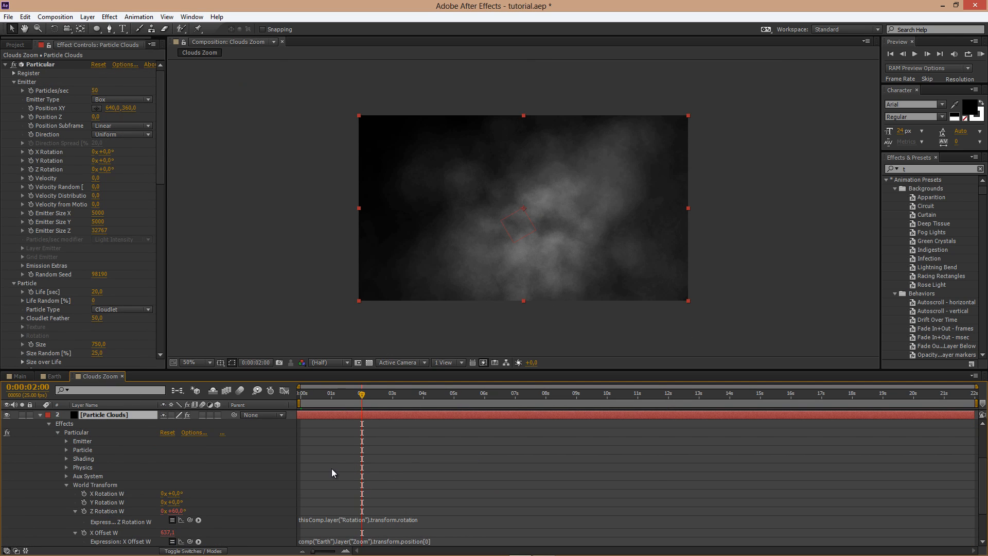
scroll(178, 496, "down", 3)
left_click(84, 515)
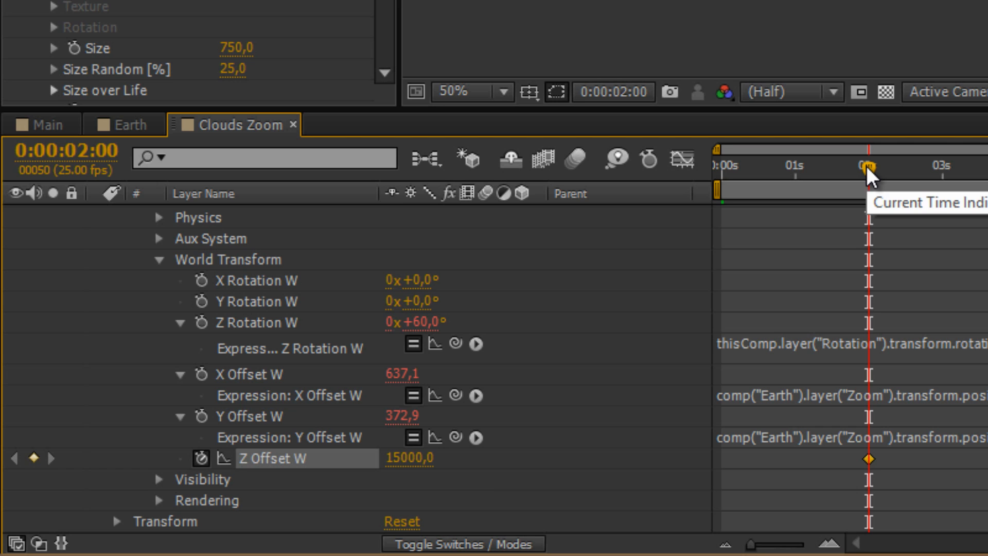
Keyframe Z Offset W at about -19000 at 0:00:03:00 and scrub through the cloud fly-through.
left_click_drag(866, 166, 940, 188)
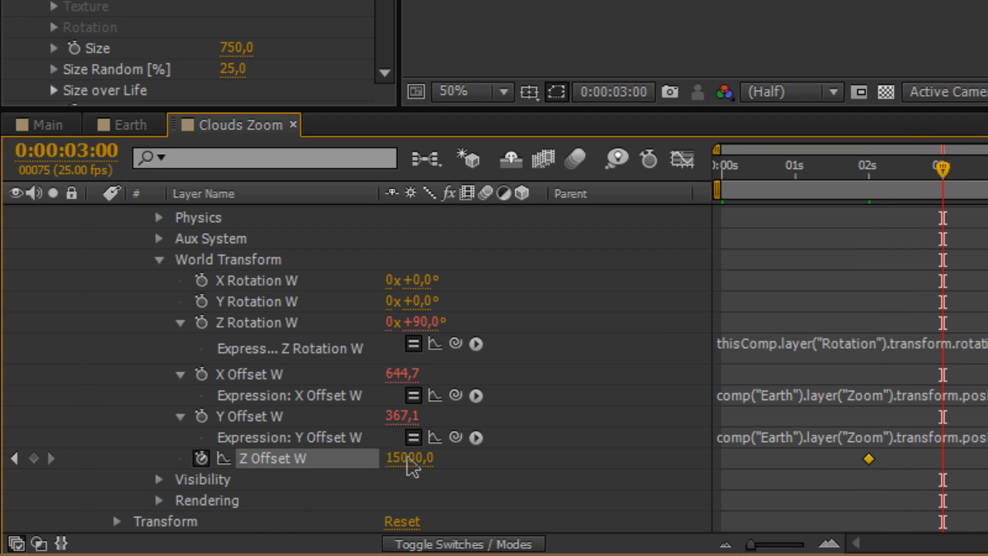
left_click_drag(410, 457, 138, 462)
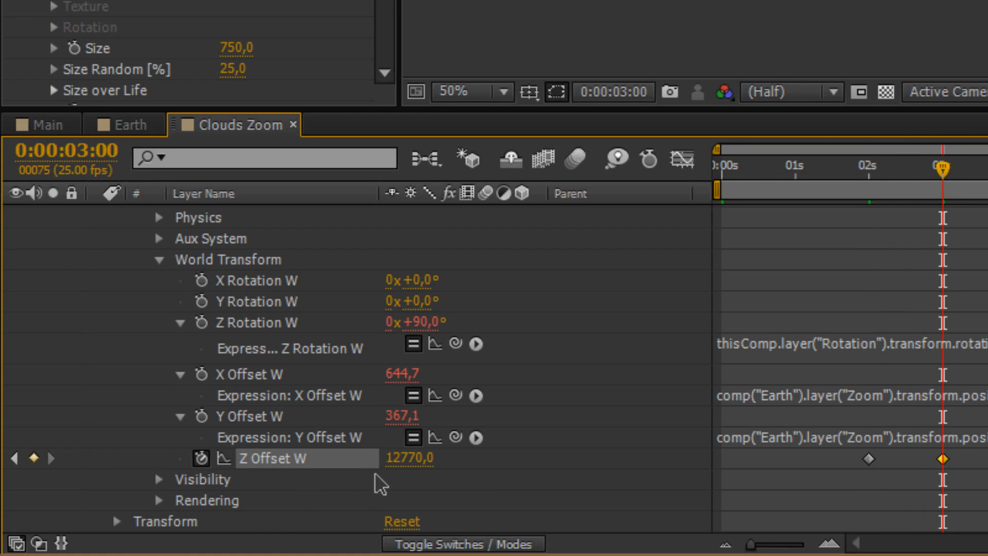
left_click(420, 458)
type("-")
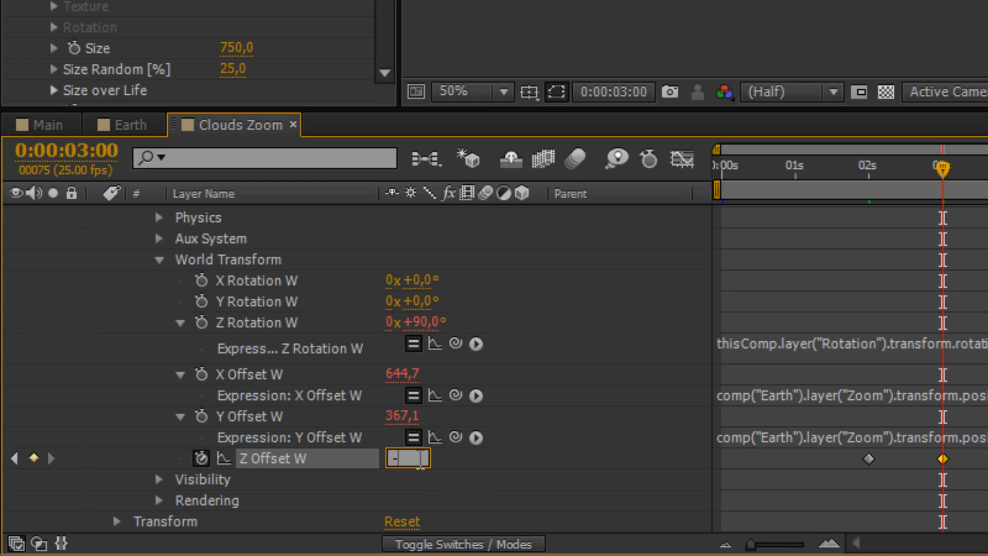
type("8000")
key("Return")
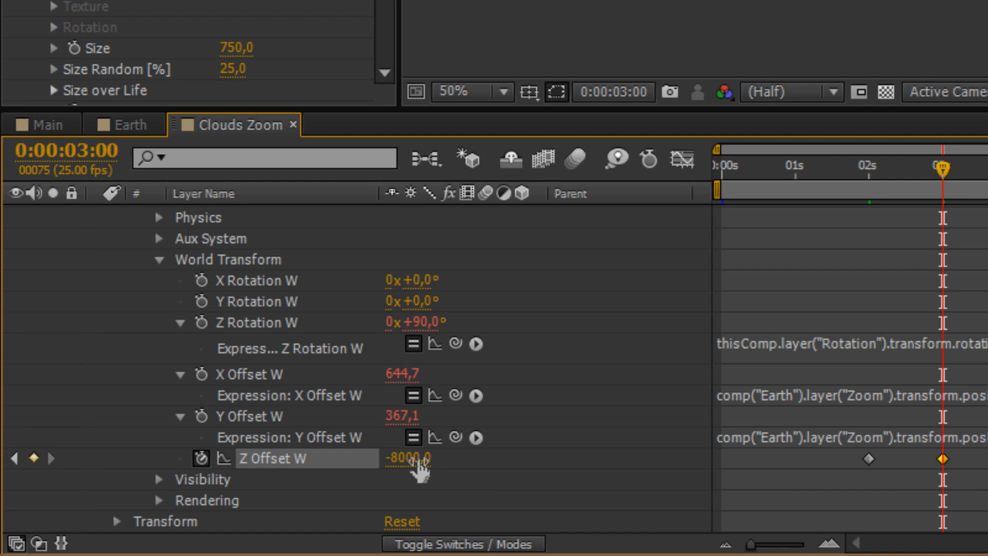
left_click_drag(409, 471, 10, 460)
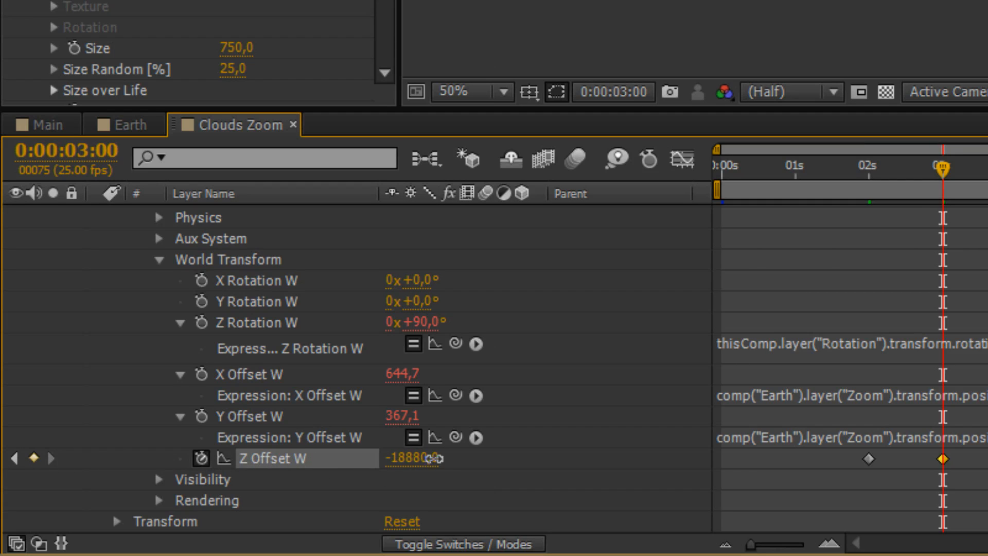
left_click_drag(434, 458, 410, 459)
left_click_drag(750, 214, 704, 213)
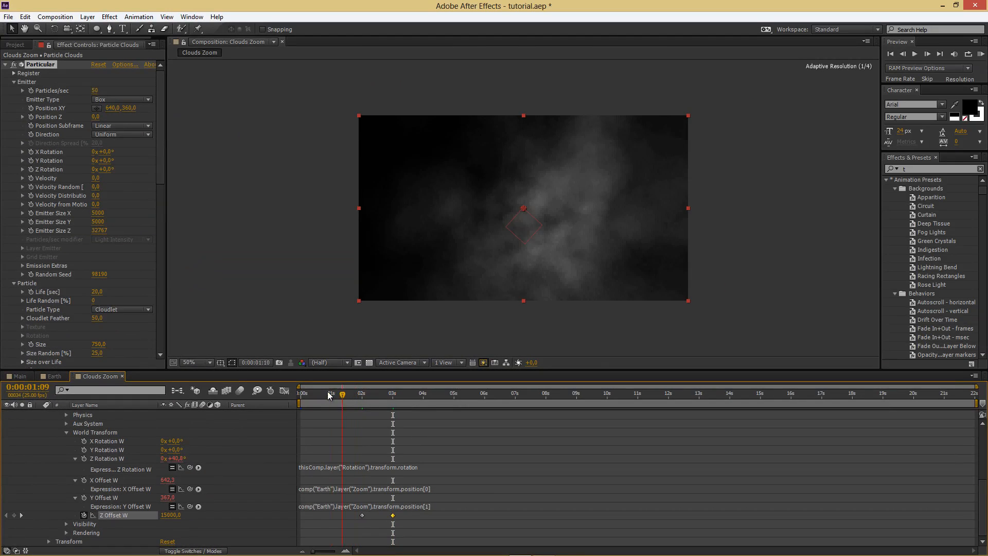
left_click_drag(340, 394, 393, 409)
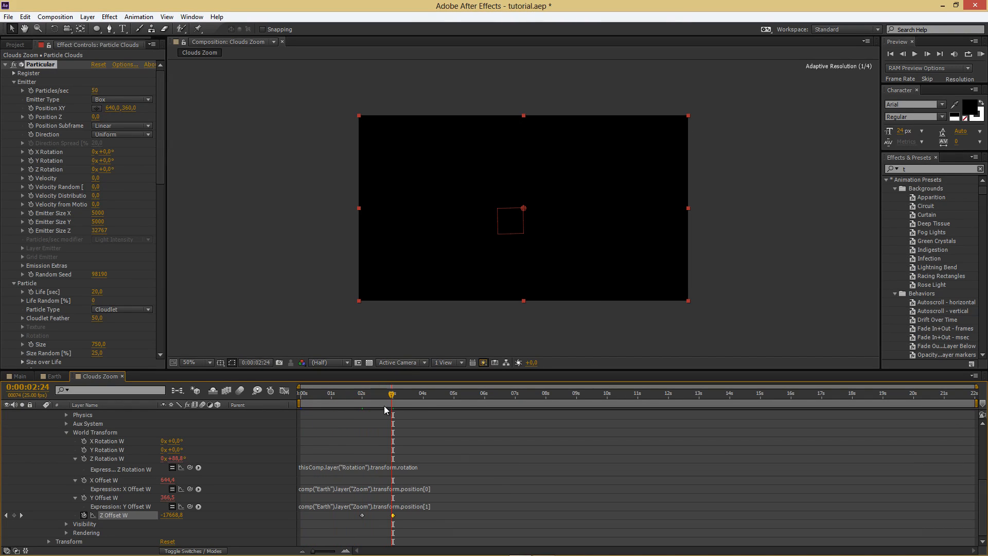
Add the Clouds Zoom composition to the Earth composition as a layer directly below Fake Earth.
left_click(62, 376)
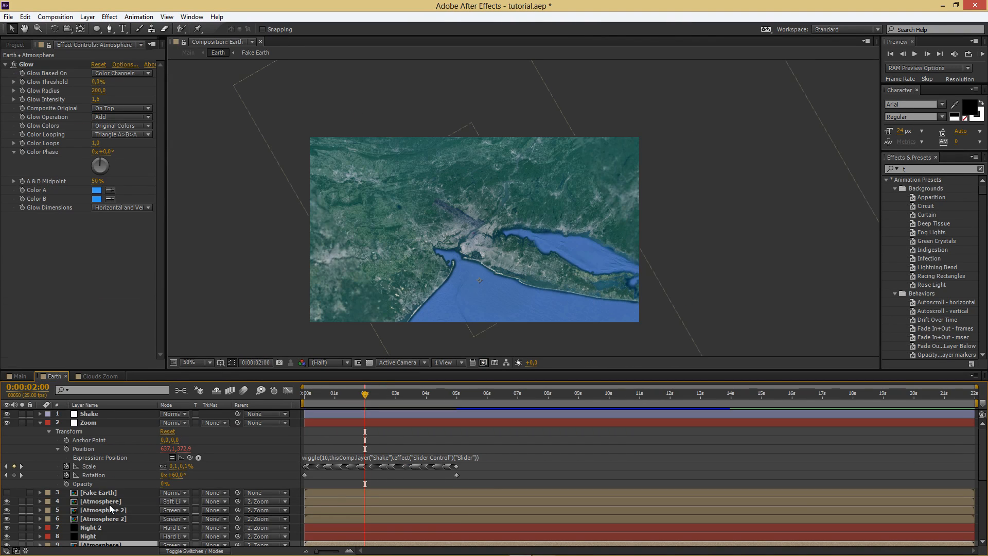
scroll(116, 505, "down", 1)
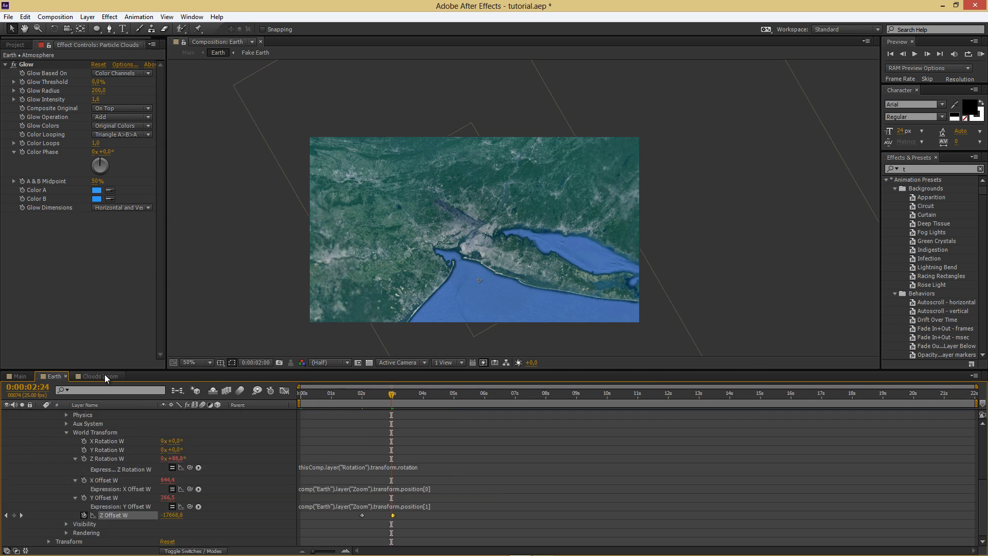
left_click(104, 375)
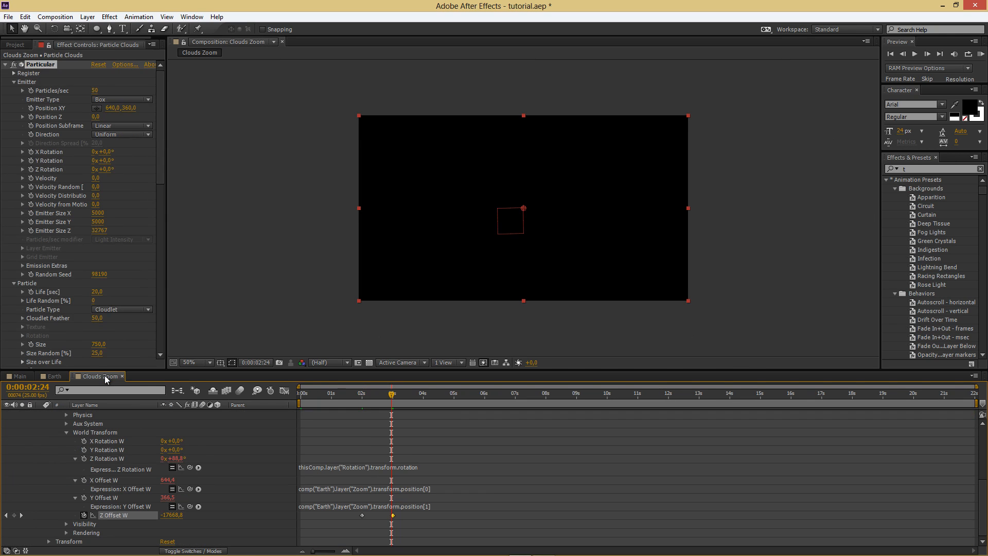
left_click(16, 46)
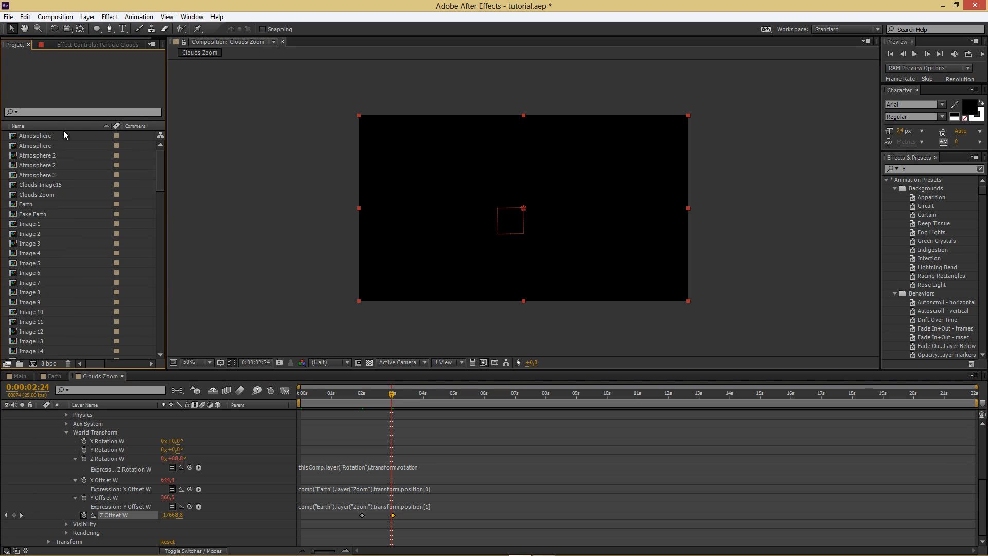
left_click(43, 197)
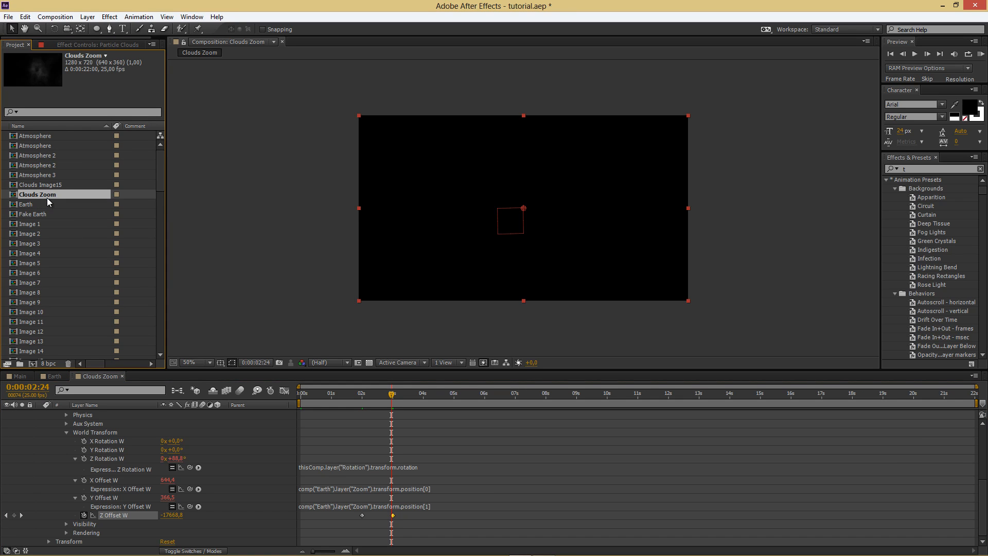
left_click(54, 376)
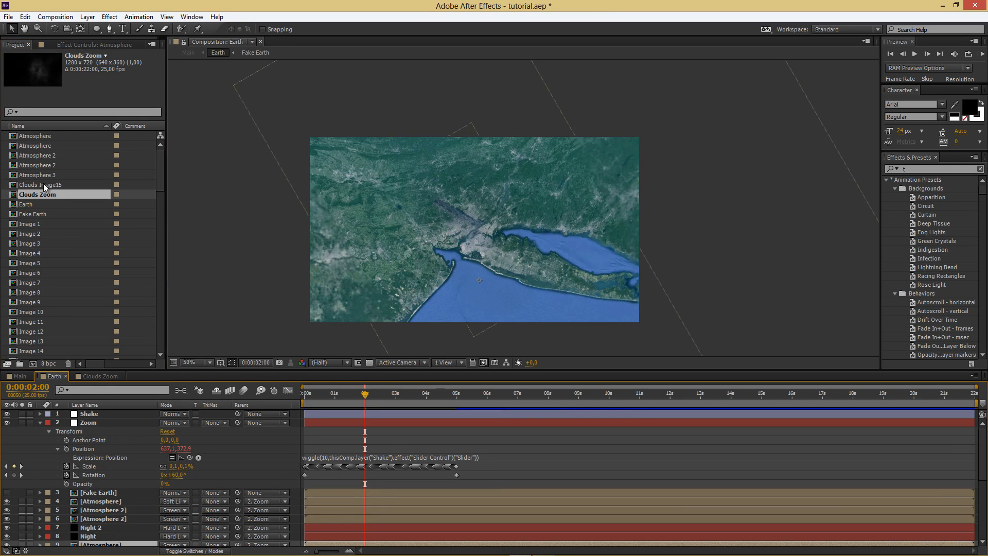
left_click_drag(51, 194, 117, 495)
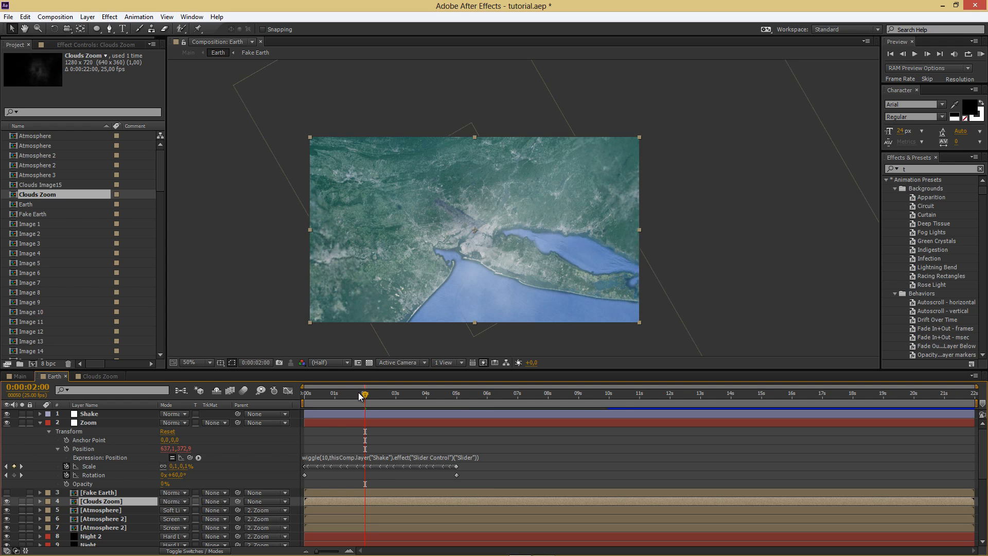
Scrub the Earth composition back to its start and undo a small nudge of the Clouds Zoom layer.
left_click_drag(360, 395, 301, 382)
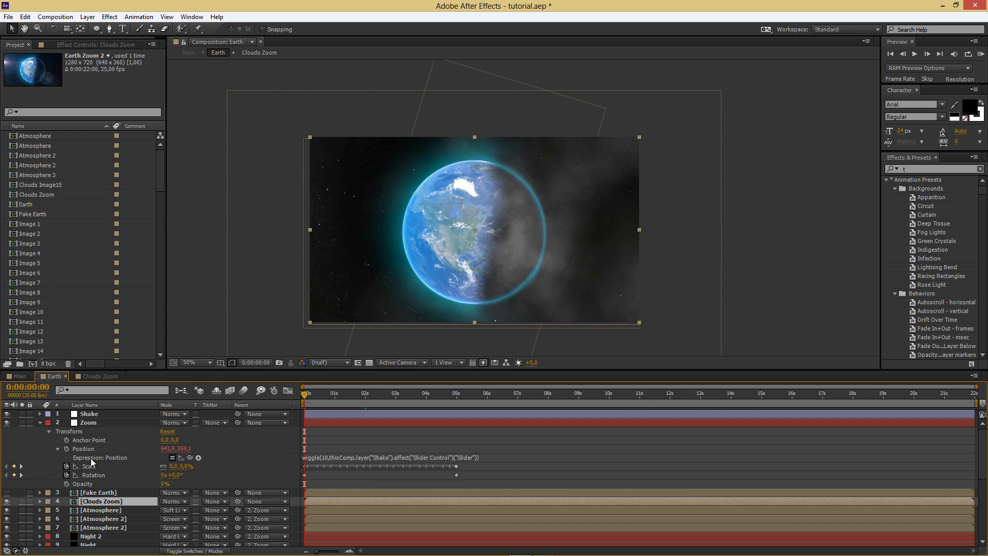
left_click_drag(307, 394, 285, 391)
mouse_move(597, 236)
left_mouse_down()
mouse_move(573, 229)
mouse_move(586, 236)
left_mouse_up()
key("ctrl+z")
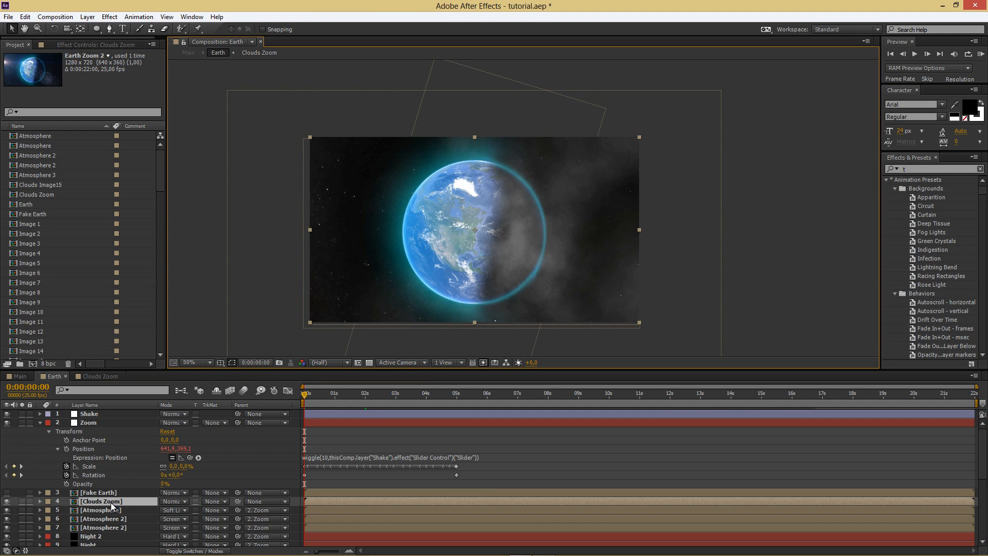
Solo the Clouds Zoom layer in the Earth composition and keyframe its Opacity at 0% at 0:00:02:00.
left_click(41, 501)
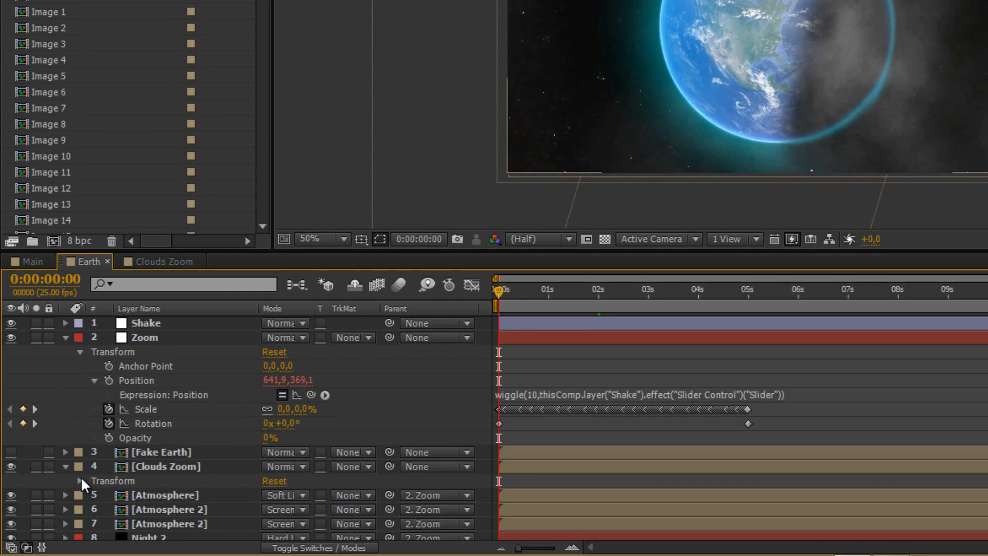
left_click(80, 481)
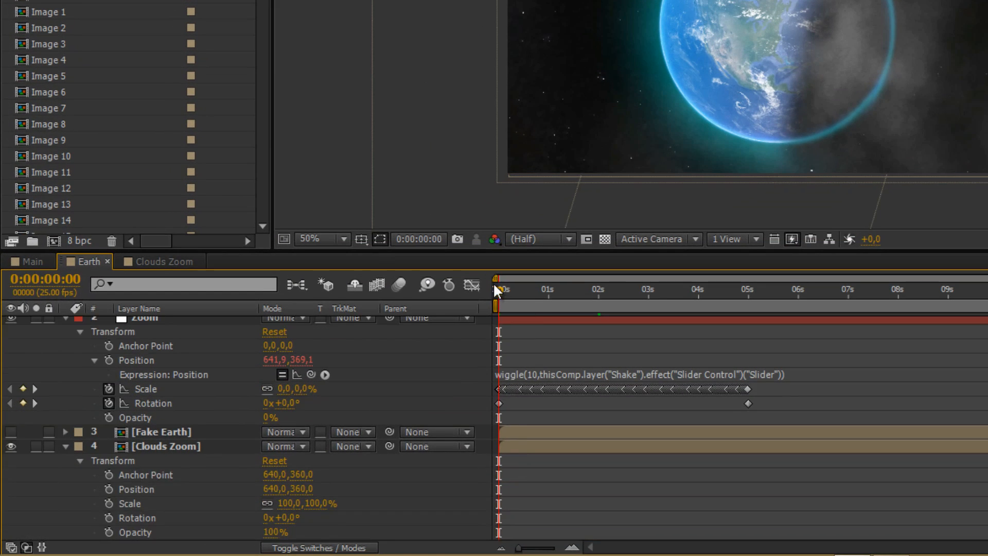
left_click_drag(506, 293, 601, 281)
left_click(36, 446)
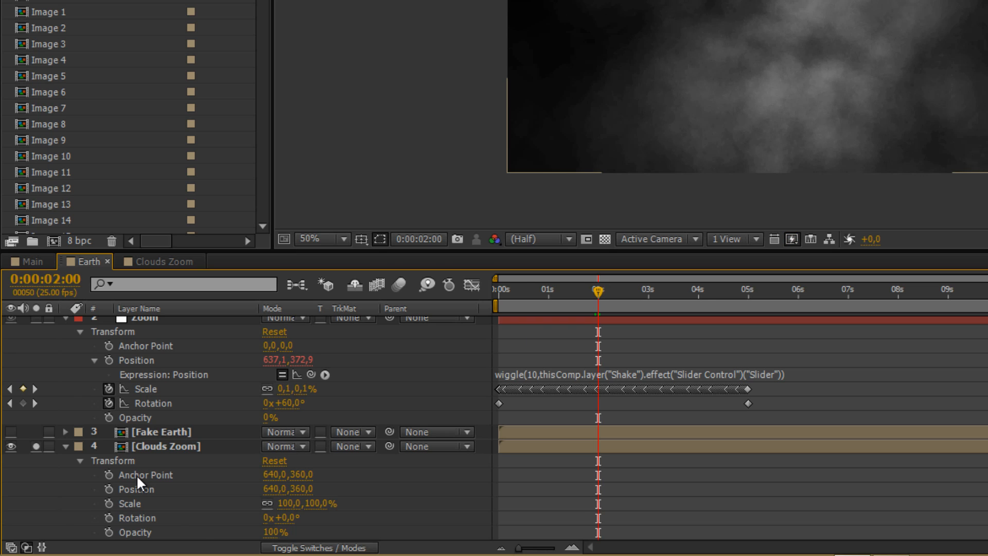
scroll(139, 476, "down", 1)
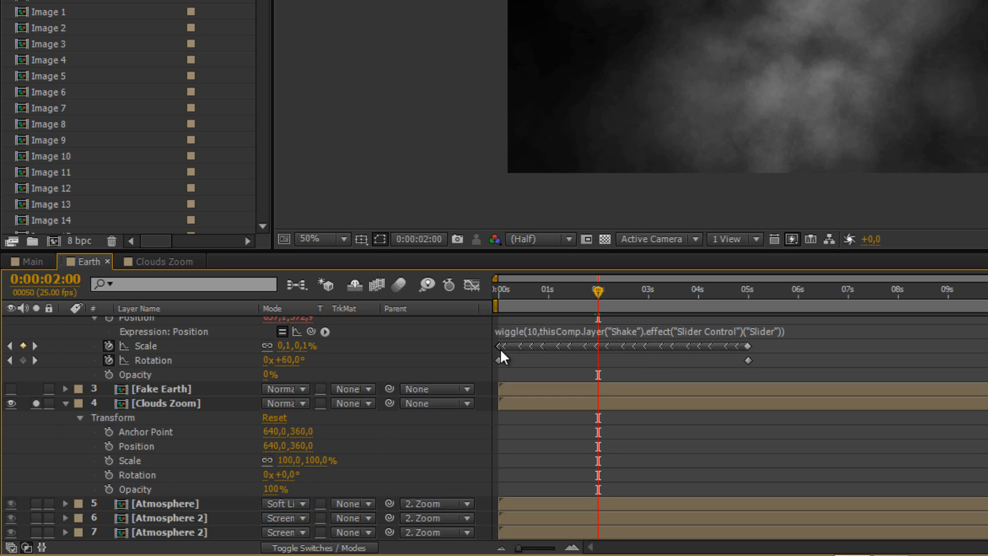
left_click(109, 489)
left_click(272, 489)
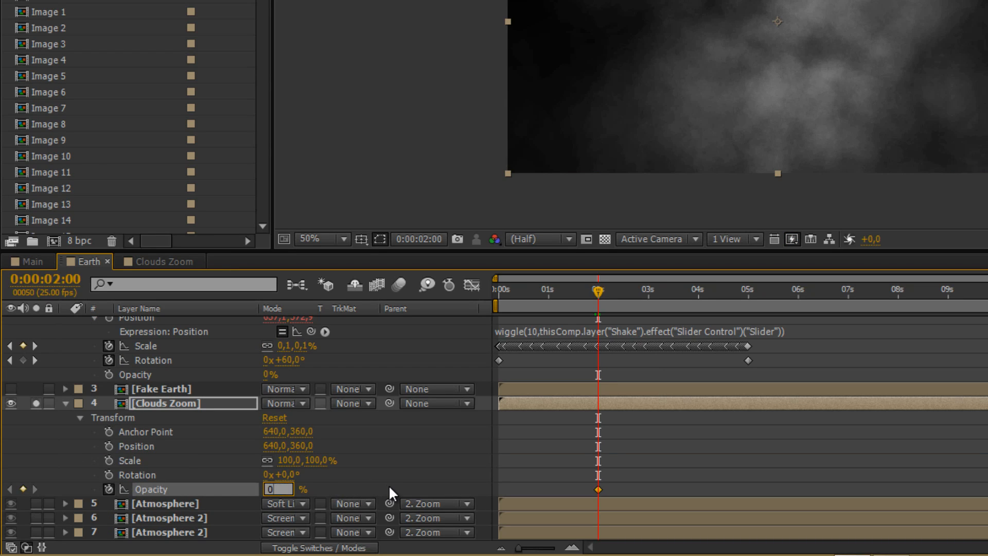
type("0")
left_click(388, 485)
Add a 100% Opacity keyframe about half a second after the 0% one, apply Easy Ease to both, and check the fade at 0:00:02:07.
left_click_drag(597, 295, 641, 285)
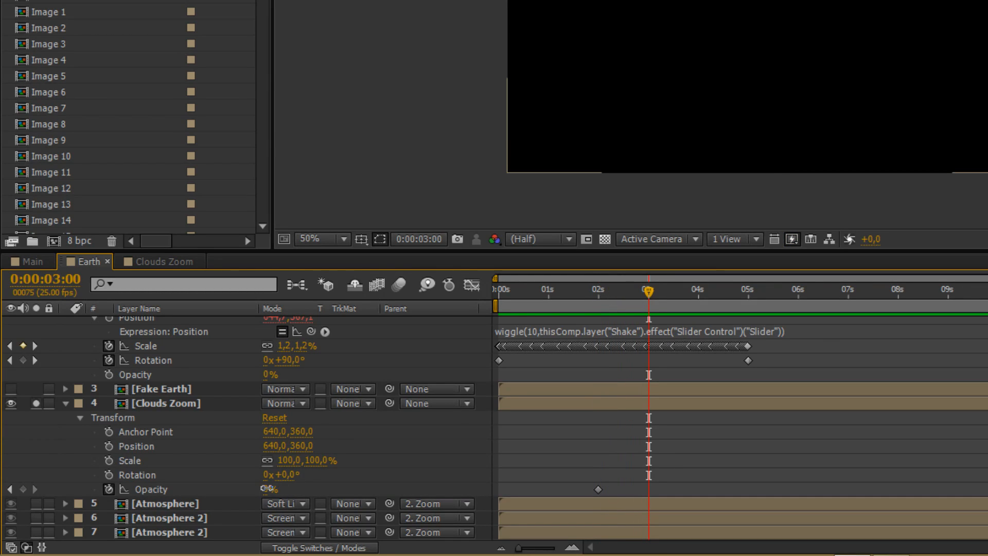
left_click_drag(267, 488, 330, 489)
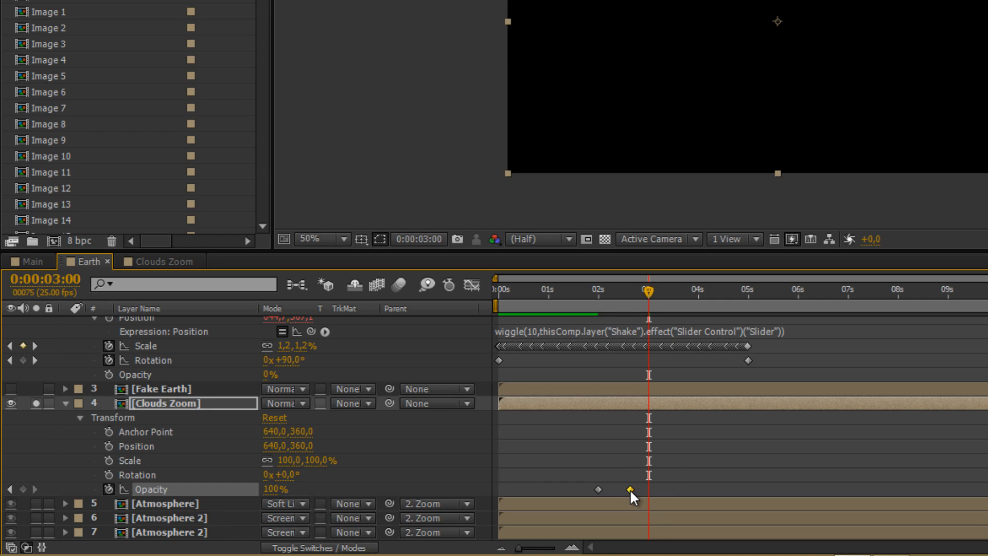
right_click(598, 489)
mouse_move(675, 475)
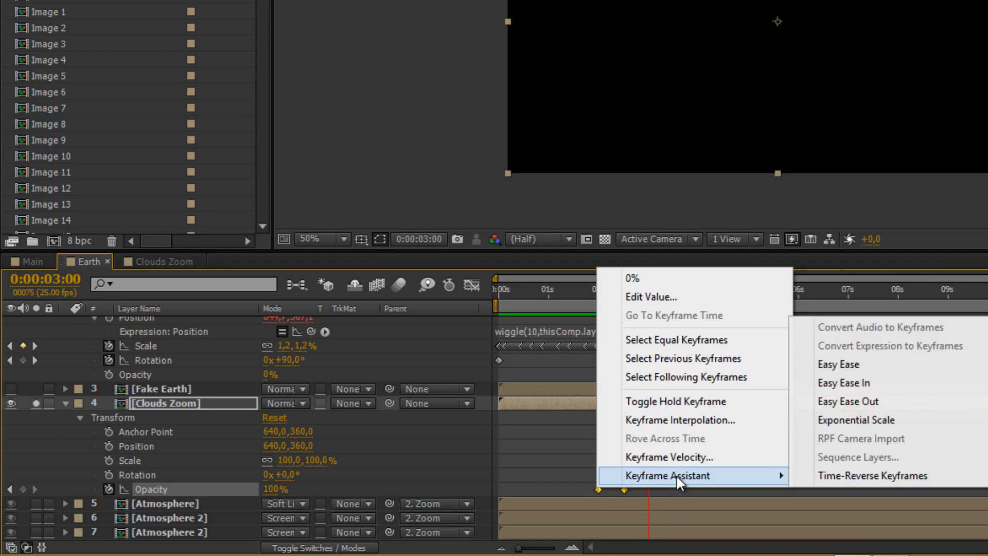
left_click(924, 368)
left_click(613, 291)
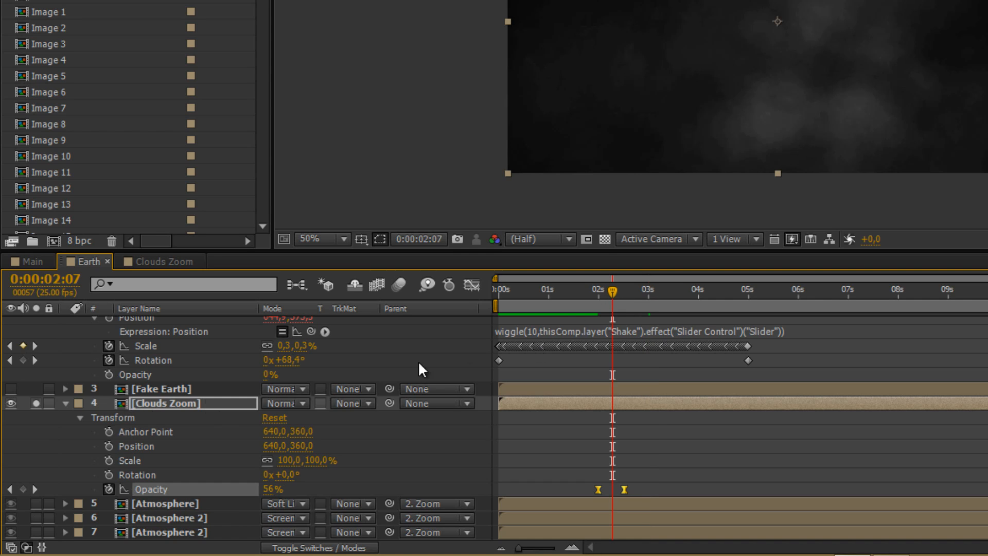
Lengthen the Clouds Zoom fade-in by moving its 100% Opacity keyframe to about 0:00:03:07.
mouse_move(610, 292)
left_mouse_down()
mouse_move(592, 292)
mouse_move(642, 295)
mouse_move(602, 298)
mouse_move(612, 298)
left_mouse_up()
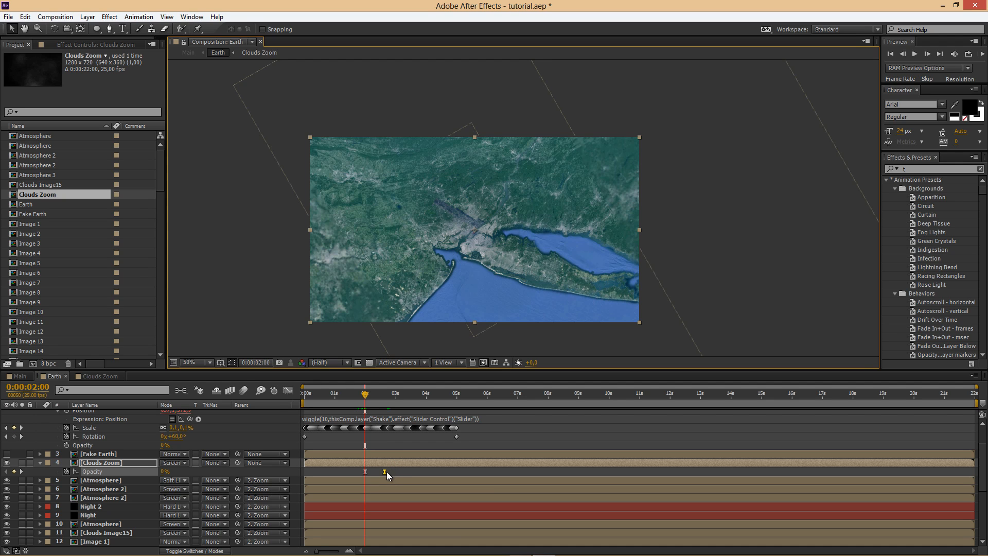
left_click_drag(387, 472, 404, 473)
mouse_move(365, 393)
left_mouse_down()
mouse_move(393, 399)
mouse_move(346, 397)
left_mouse_up()
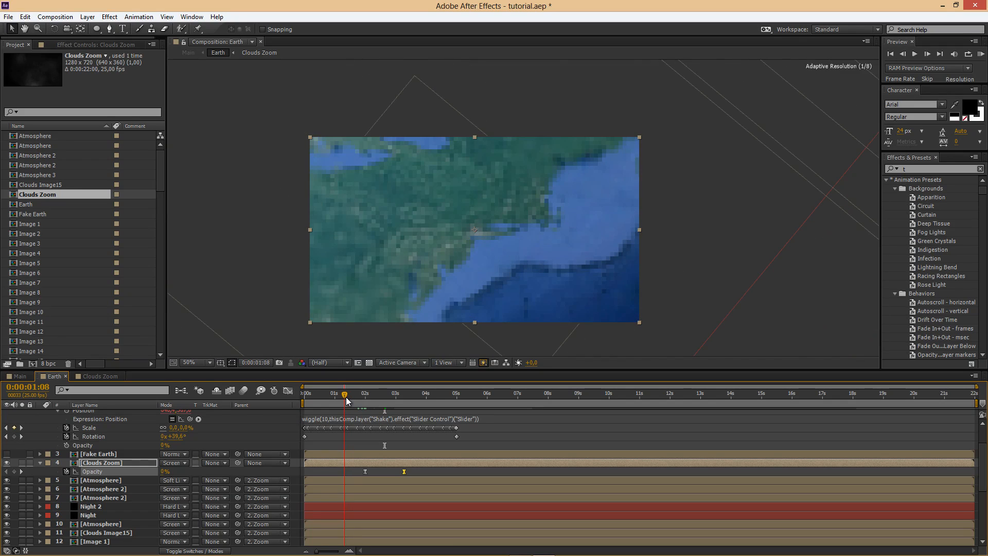
Duplicate the Clouds Zoom layer, shift the copy about 1.4 seconds earlier, and duplicate that shifted copy in place.
left_click(142, 462)
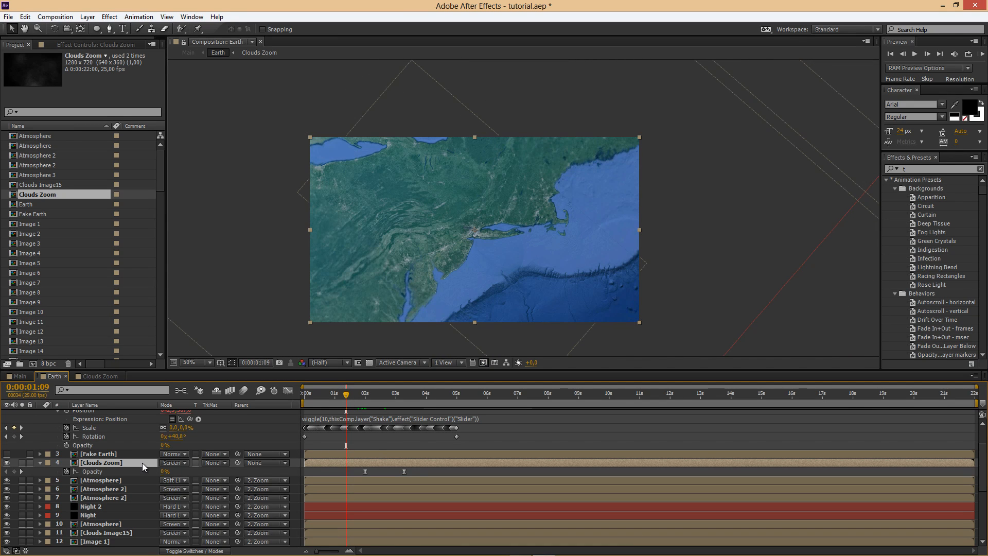
key("ctrl+d")
key("t")
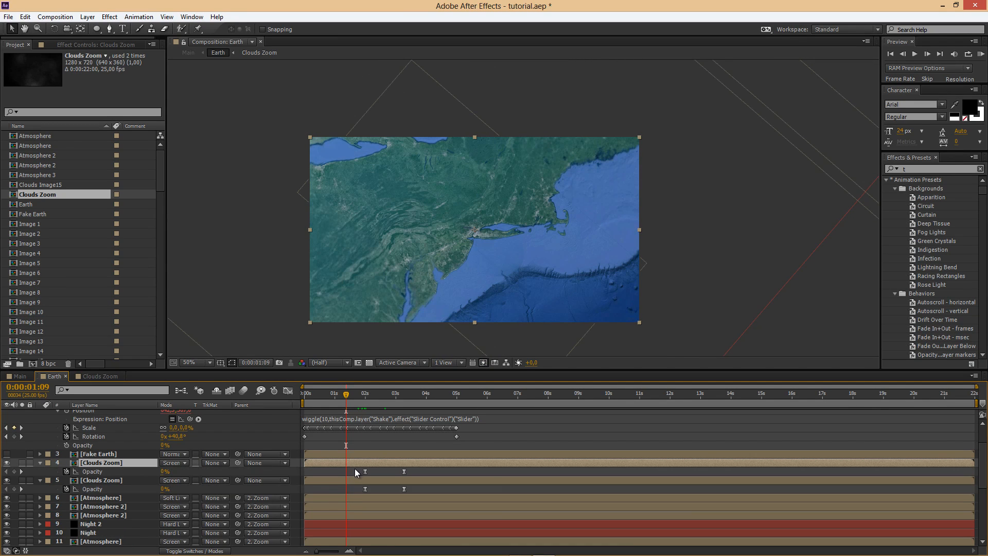
left_click_drag(353, 464, 309, 458)
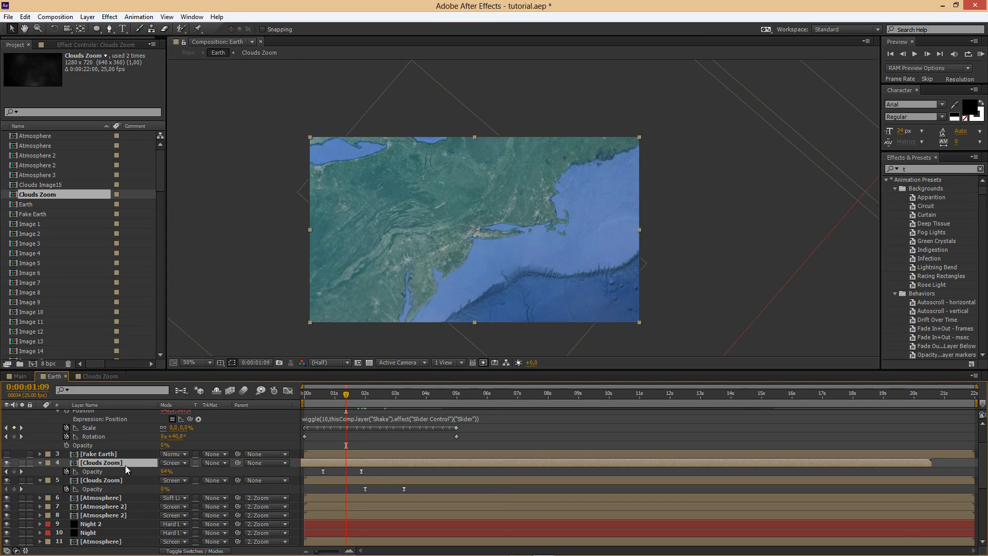
key("ctrl+d")
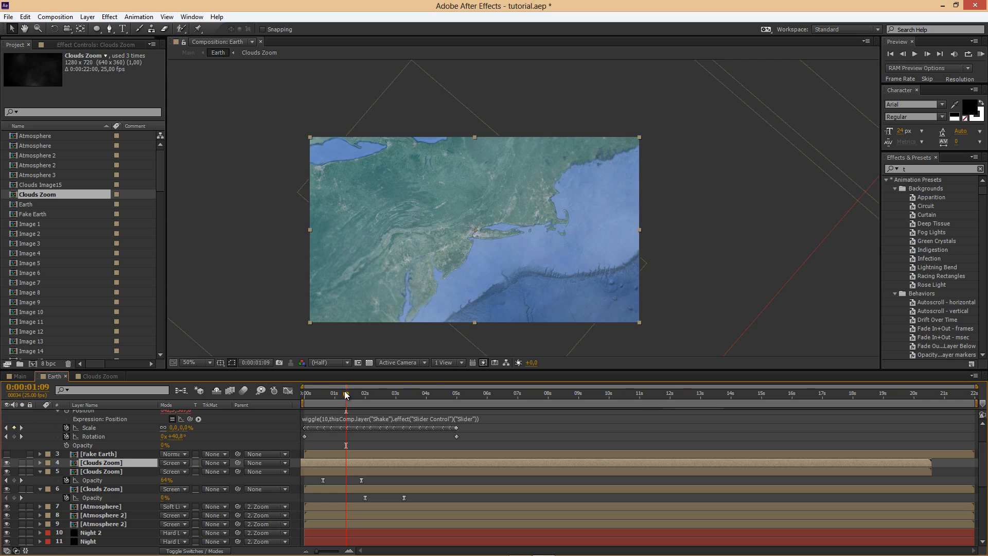
Duplicate the topmost Clouds Zoom layer again, shift the copy about 2.4 seconds later, and duplicate that shifted copy in place.
left_click_drag(346, 395, 417, 410)
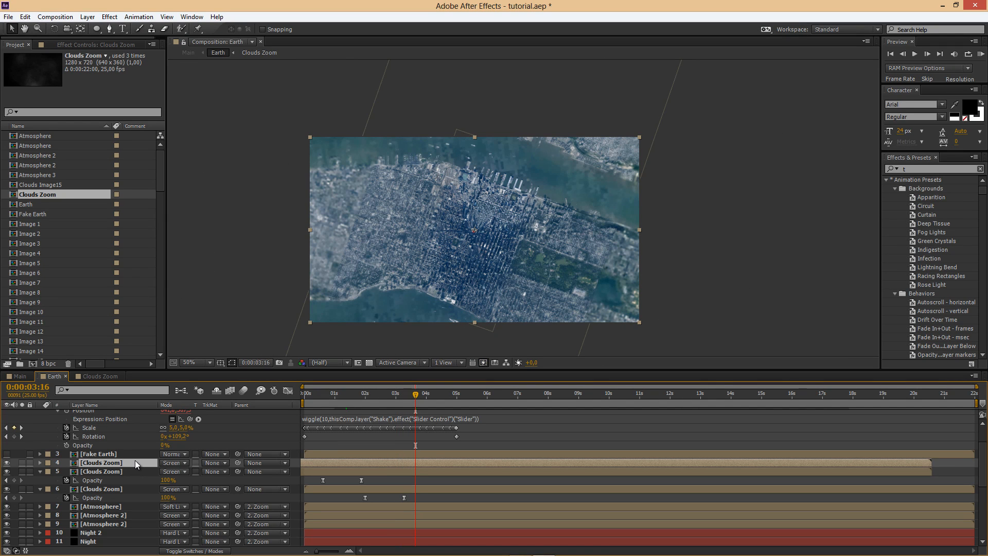
key("ctrl+d")
key("t")
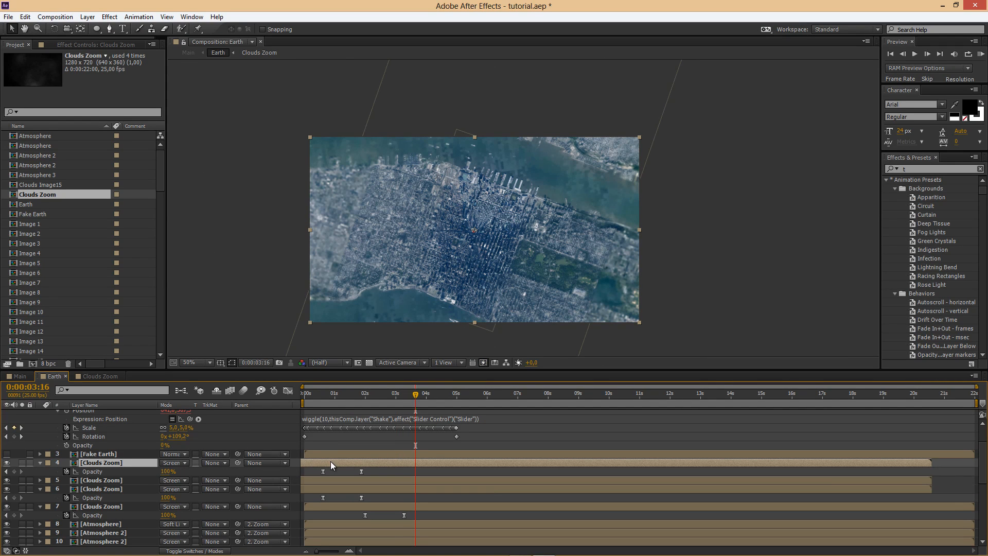
left_click_drag(330, 462, 406, 466)
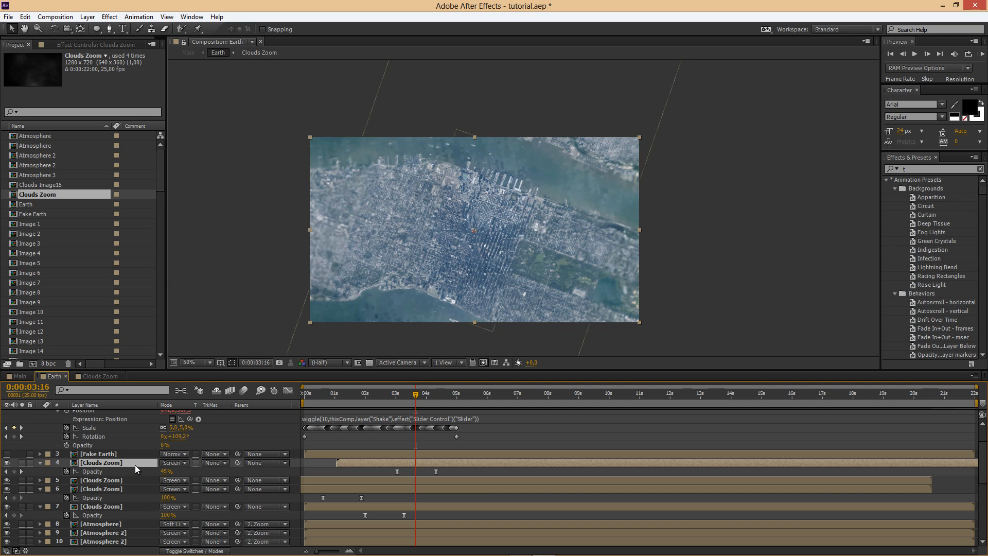
key("ctrl+d")
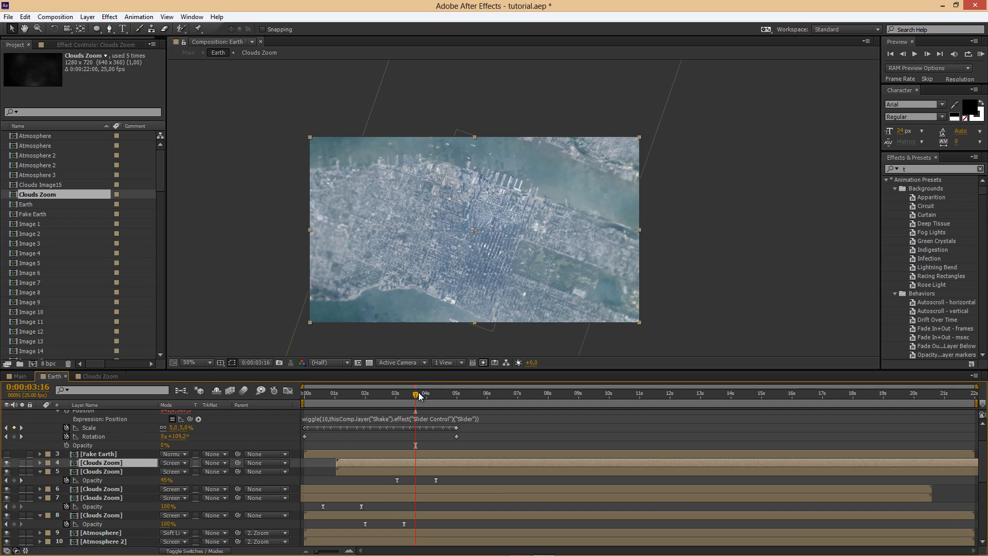
left_click_drag(394, 283, 411, 287)
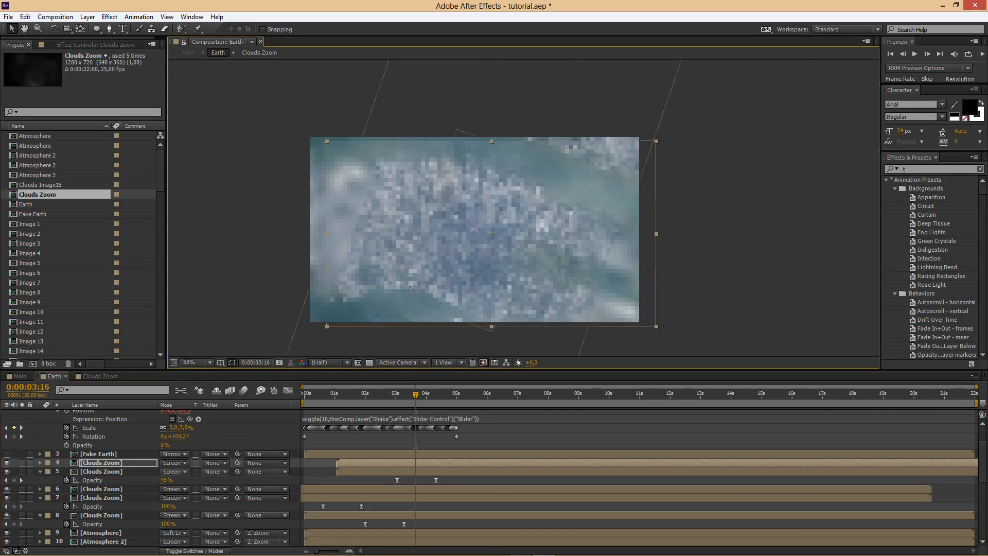
key("ctrl+z")
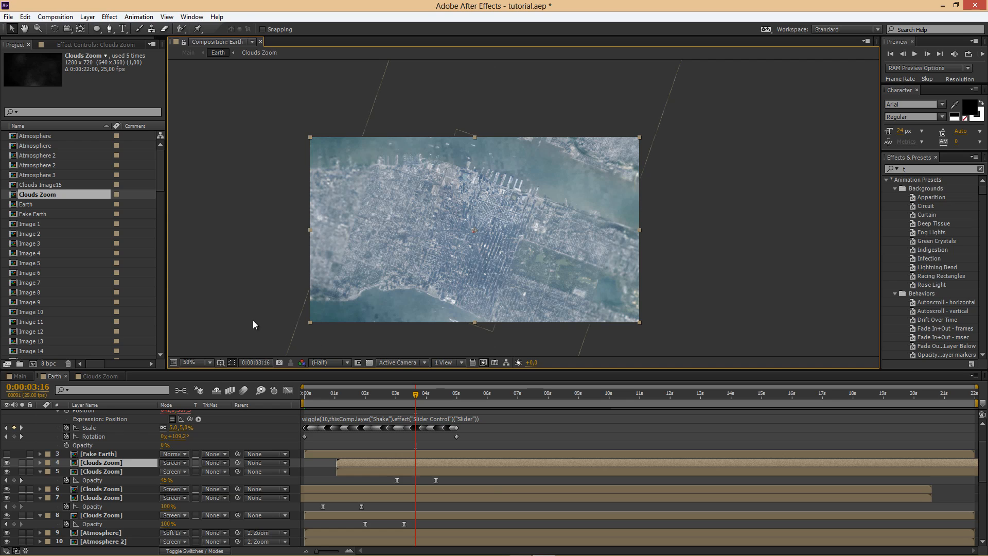
Create an adjustment layer named Flares in the Earth composition and place it directly below Fake Earth.
left_click_drag(388, 393, 282, 400)
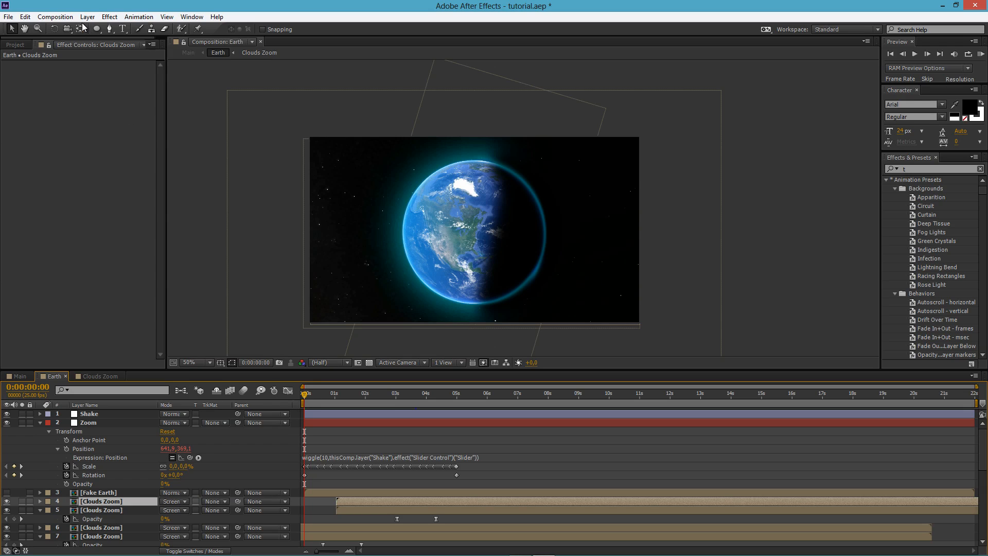
left_click(86, 17)
mouse_move(154, 29)
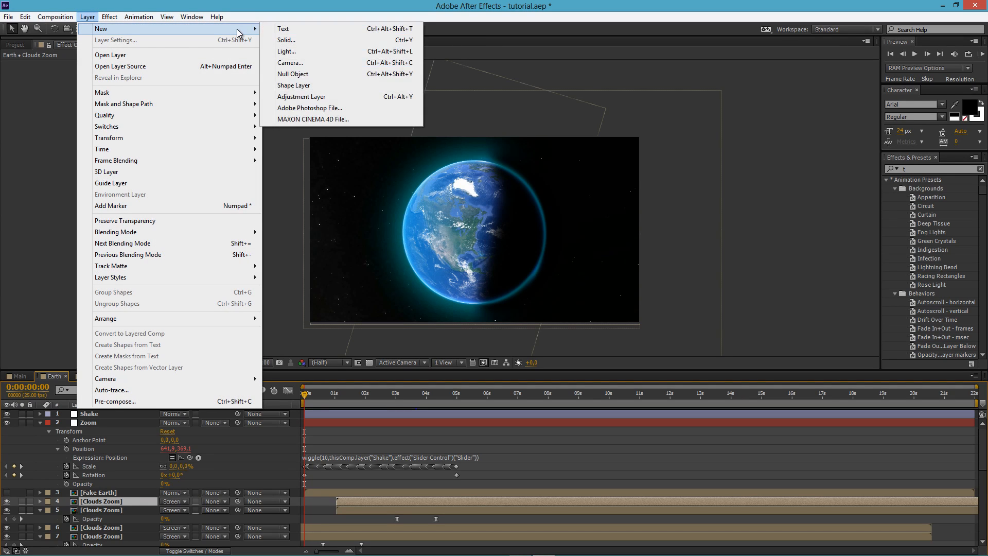
left_click(325, 95)
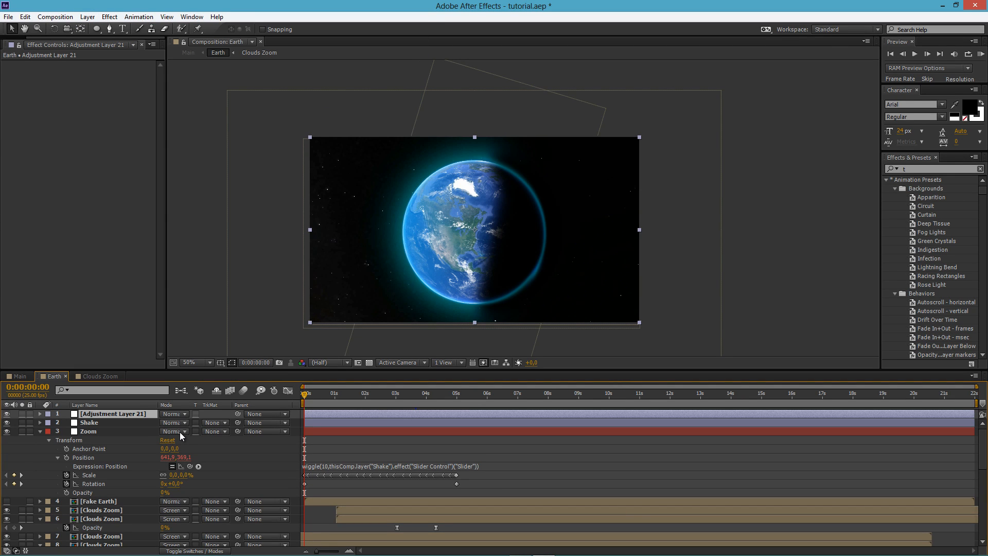
key("Return")
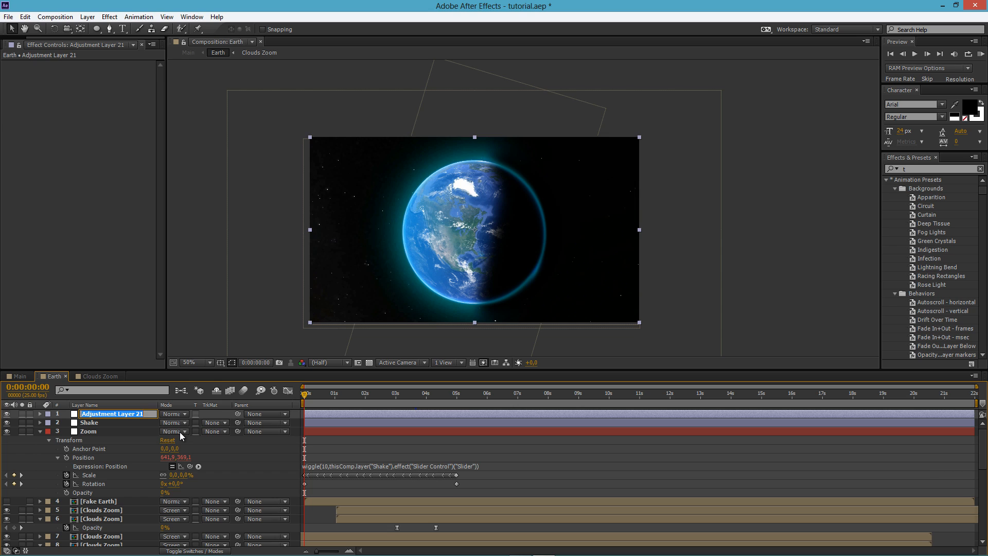
type("Flares")
key("Return")
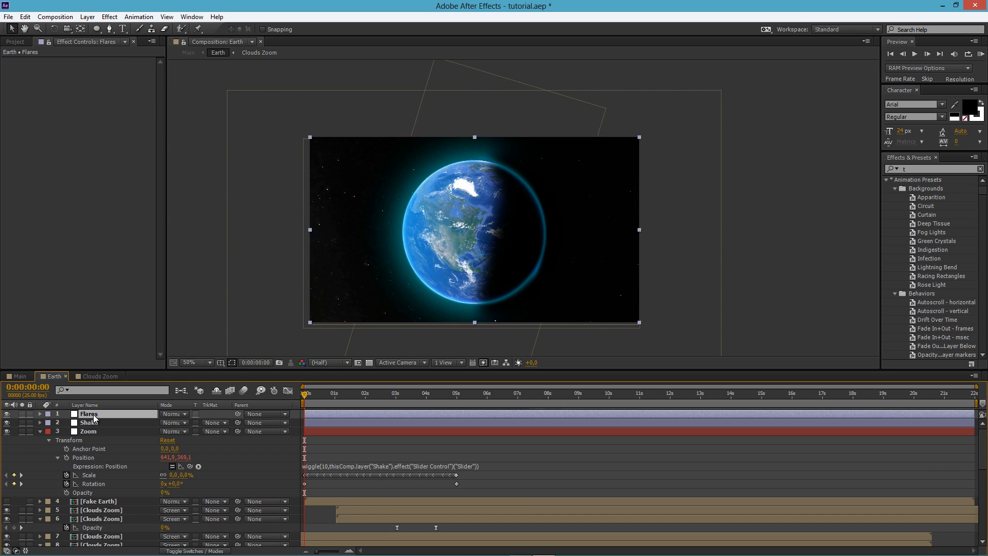
left_click_drag(93, 415, 110, 447)
left_click_drag(131, 487, 120, 508)
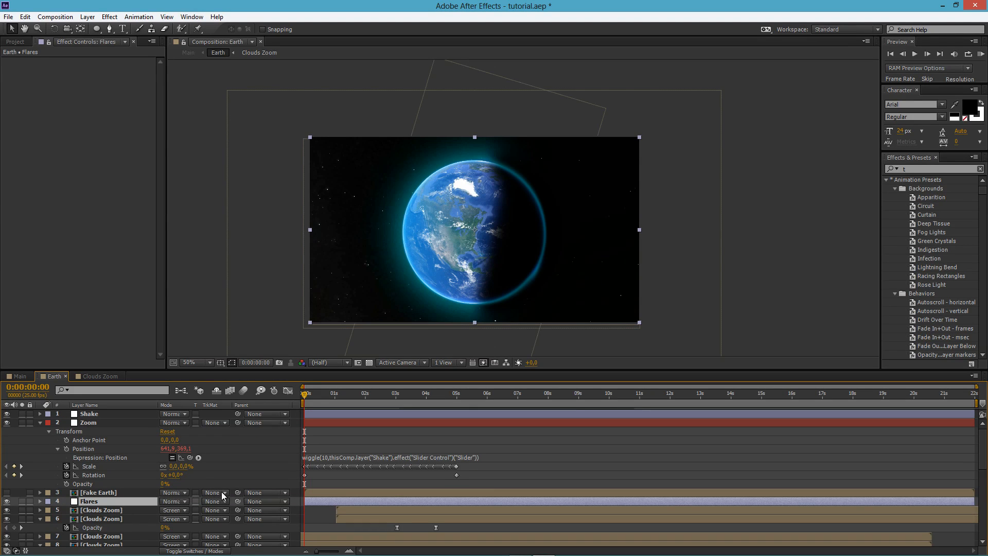
Apply the Video Copilot Optical Flares effect to the Flares layer and set its Render Mode to Over Original.
left_click(87, 17)
mouse_move(110, 17)
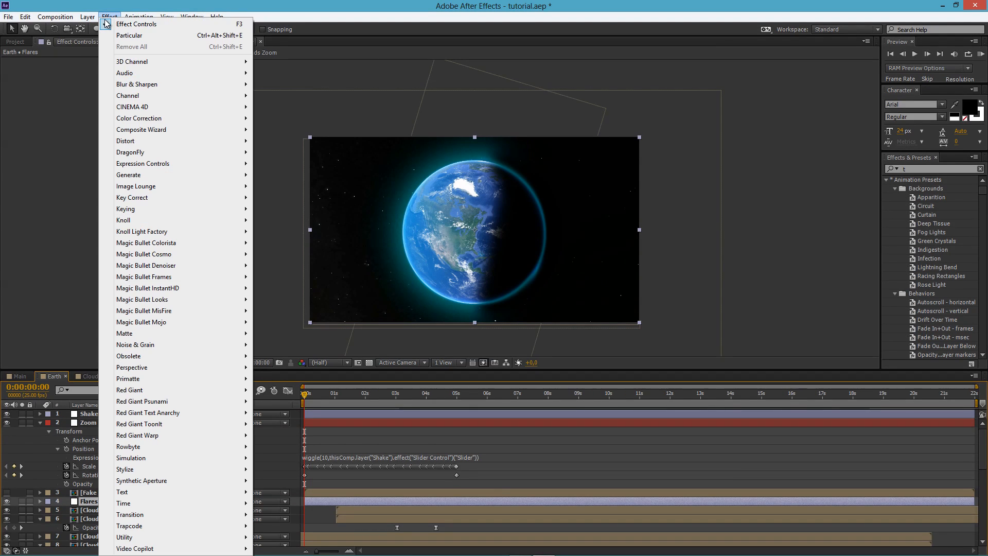
mouse_move(207, 549)
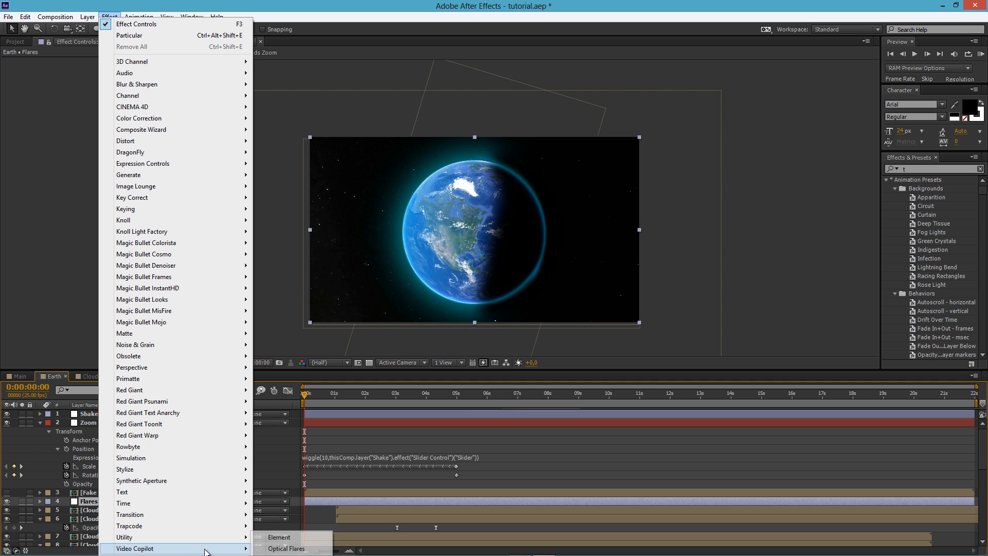
left_click(268, 550)
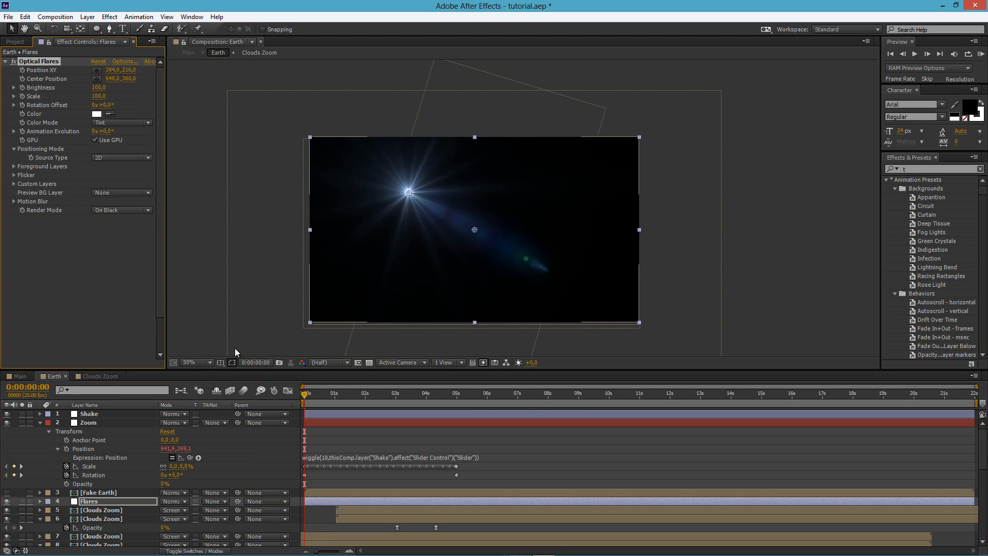
left_click(120, 211)
left_click(128, 245)
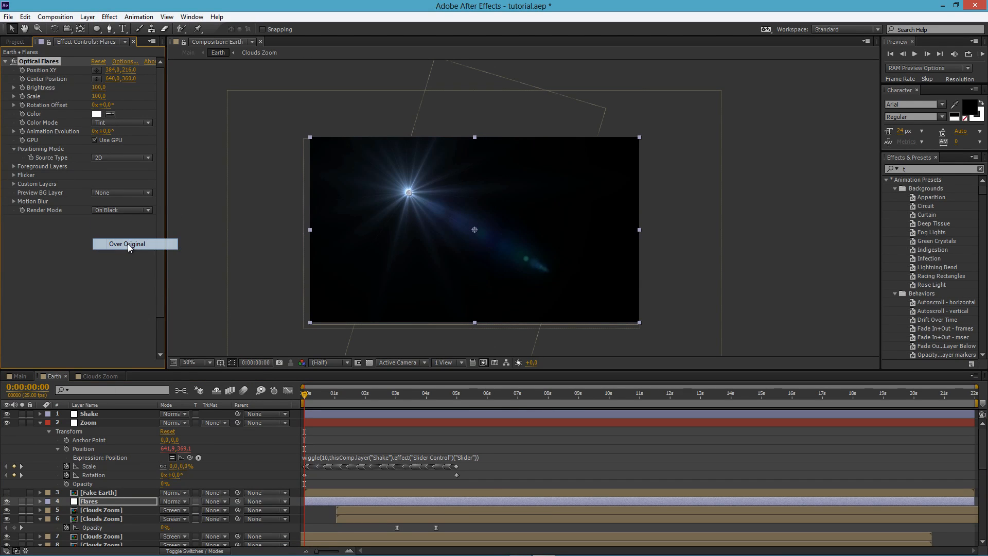
Open the Optical Flares options at full size and load the Sun Spot flare from Pro Presets.
left_click(122, 62)
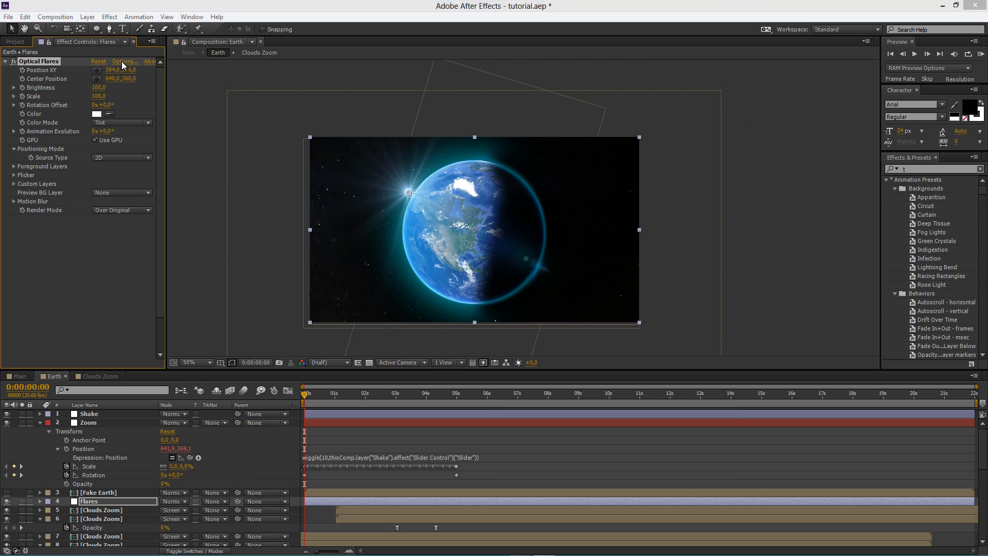
left_click(673, 354)
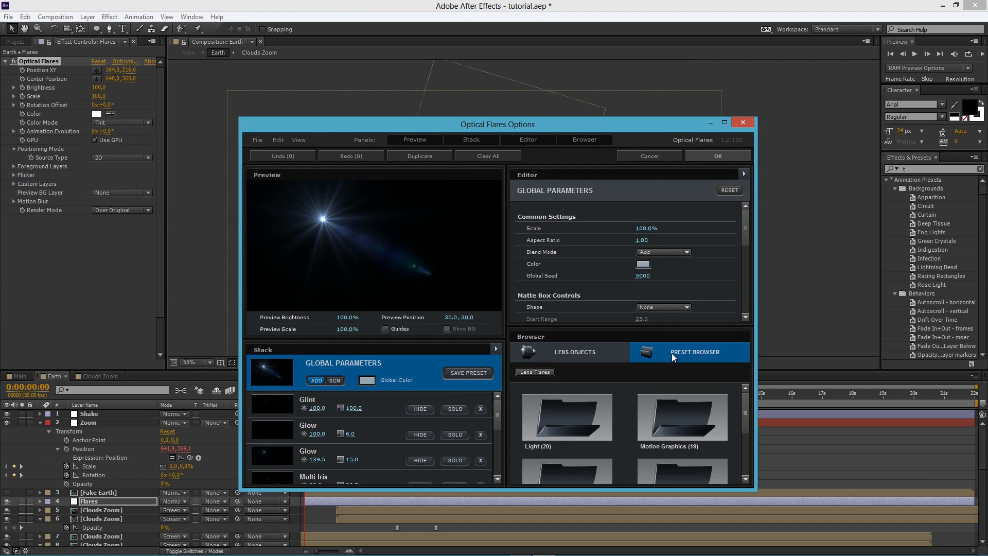
left_click(723, 123)
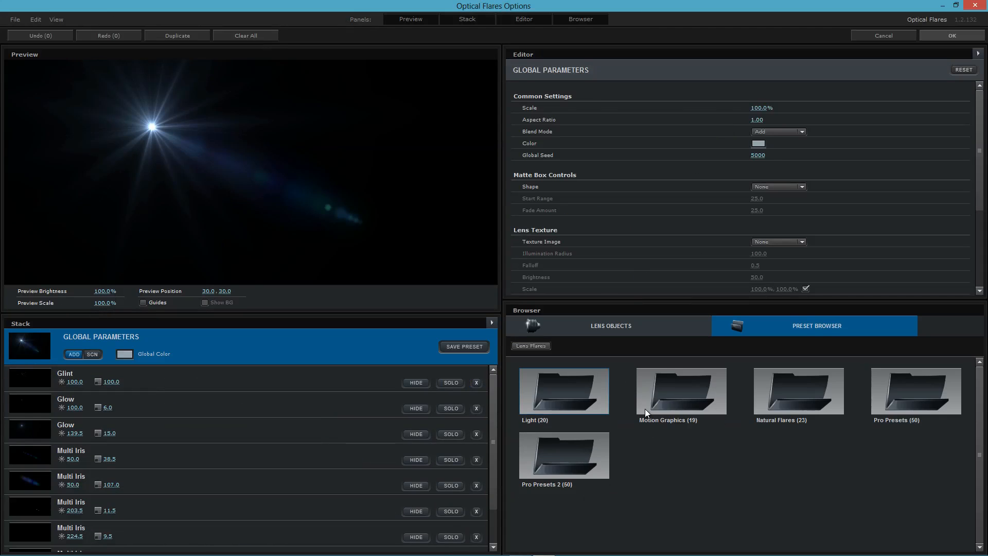
double_click(901, 389)
scroll(753, 415, "down", 3)
scroll(753, 415, "down", 8)
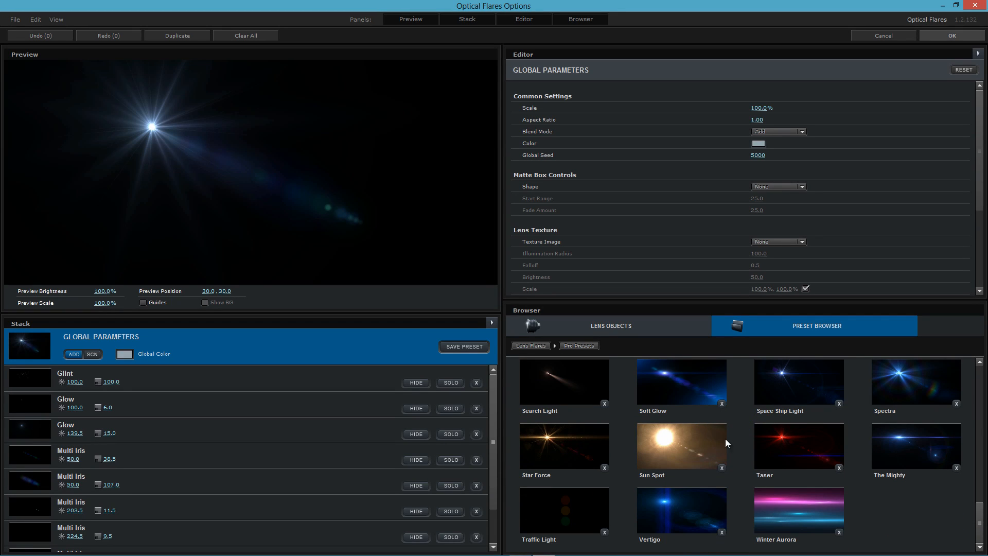
left_click(694, 445)
Set the Sun Spot flare's global color to hex 7997CB and accept the flare options.
left_click(759, 144)
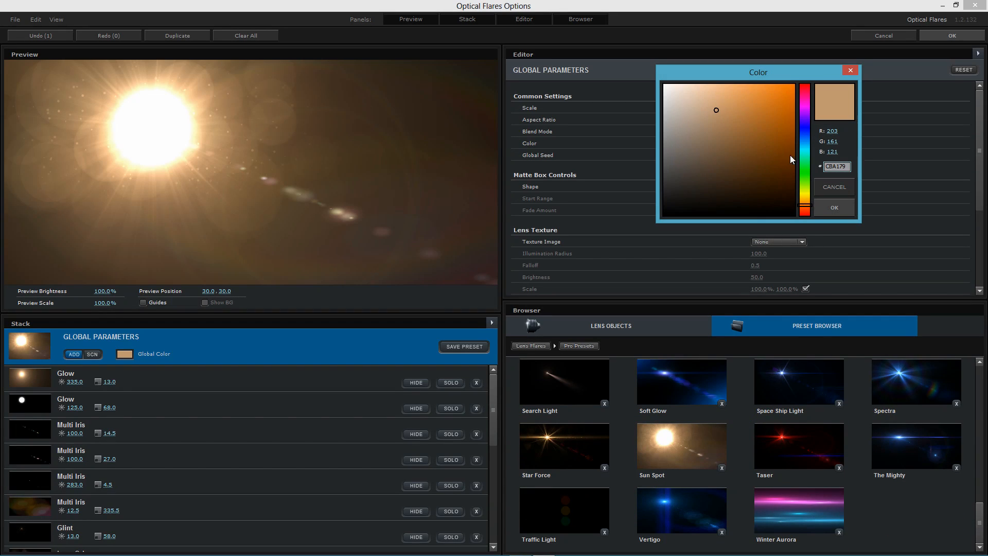
left_click_drag(788, 169, 788, 169)
type("7997CB")
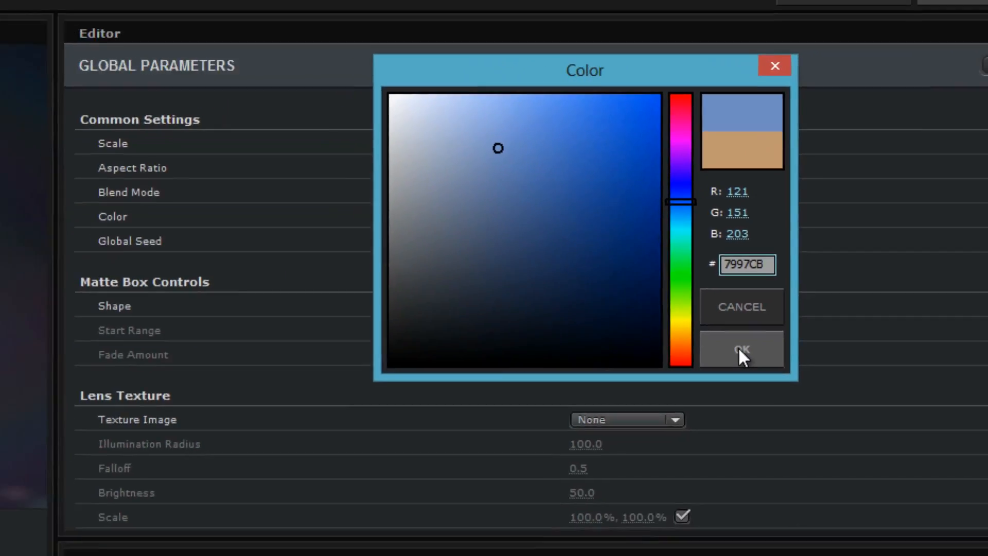
left_click(738, 347)
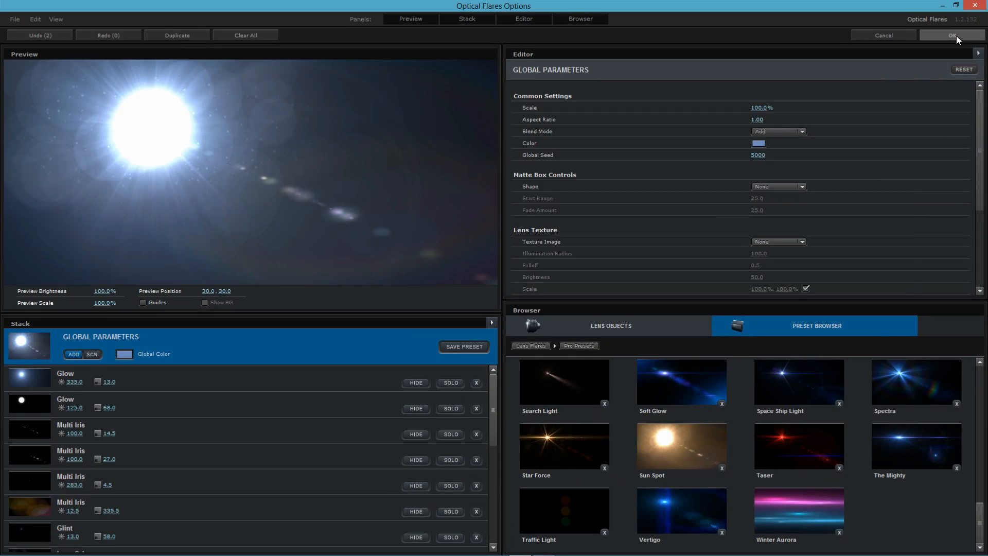
left_click(956, 35)
Move the flare outside the frame to about -242, 54 and set its Brightness to 70 and Scale to 60.
left_click_drag(409, 192, 246, 150)
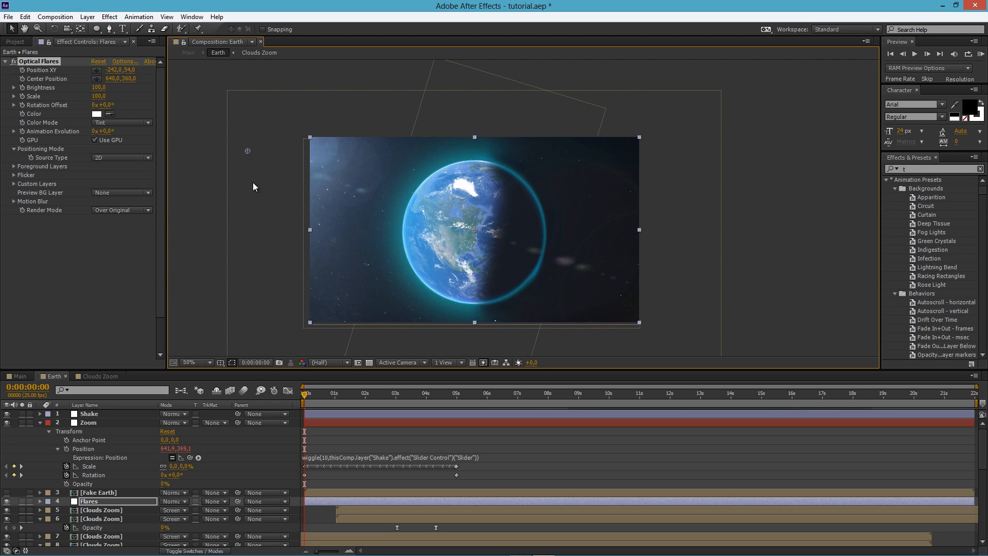
left_click(99, 87)
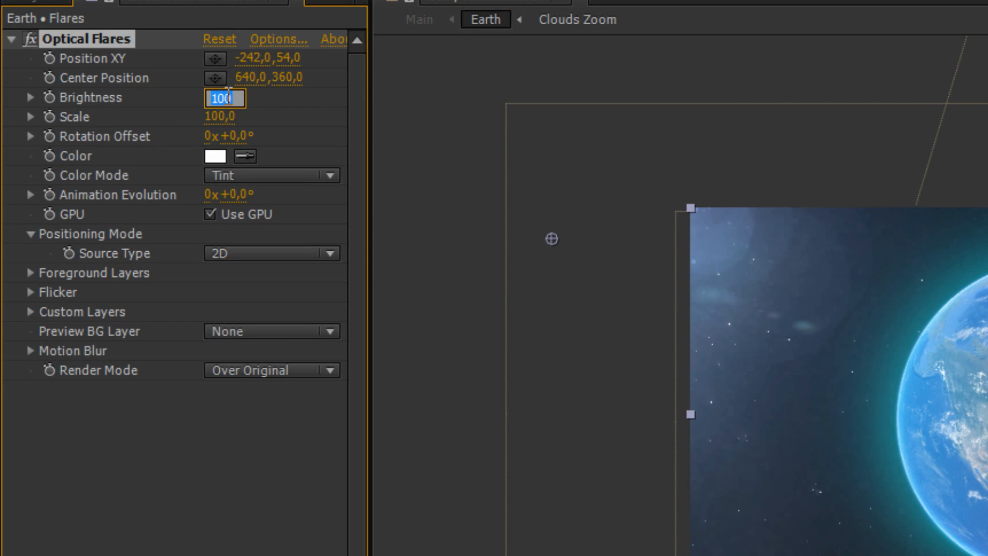
type("70")
key("Return")
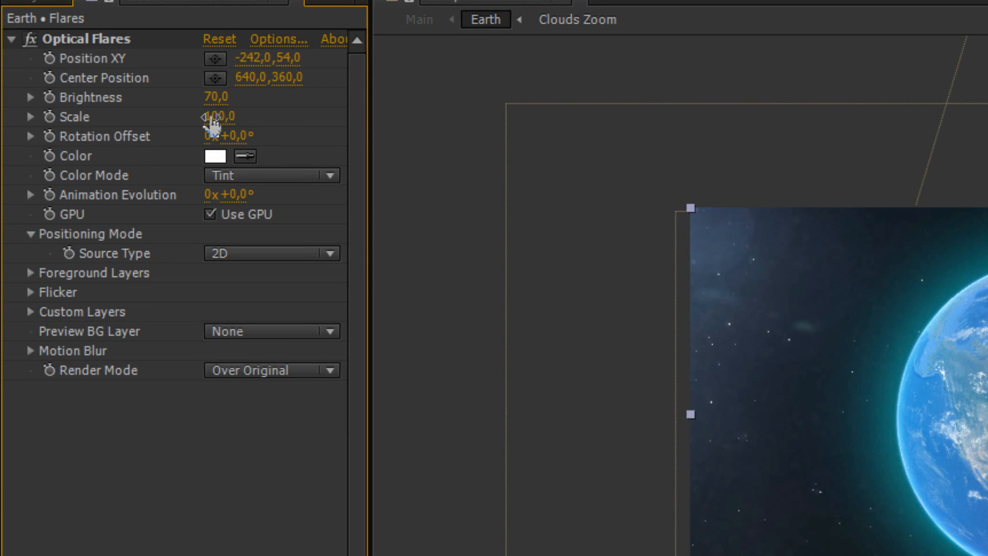
left_click(213, 119)
type("60")
key("Return")
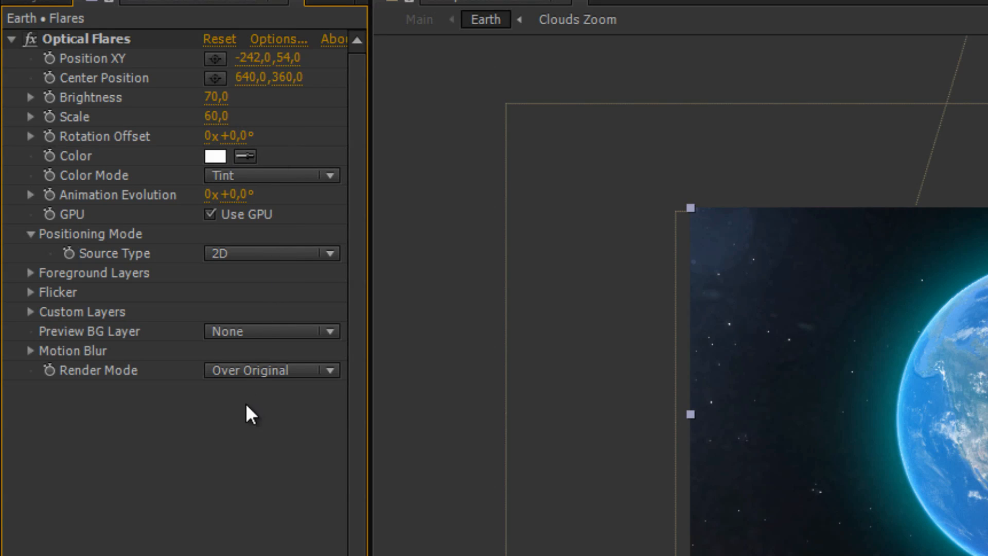
Duplicate the Optical Flares effect on the Flares layer.
left_click(111, 43)
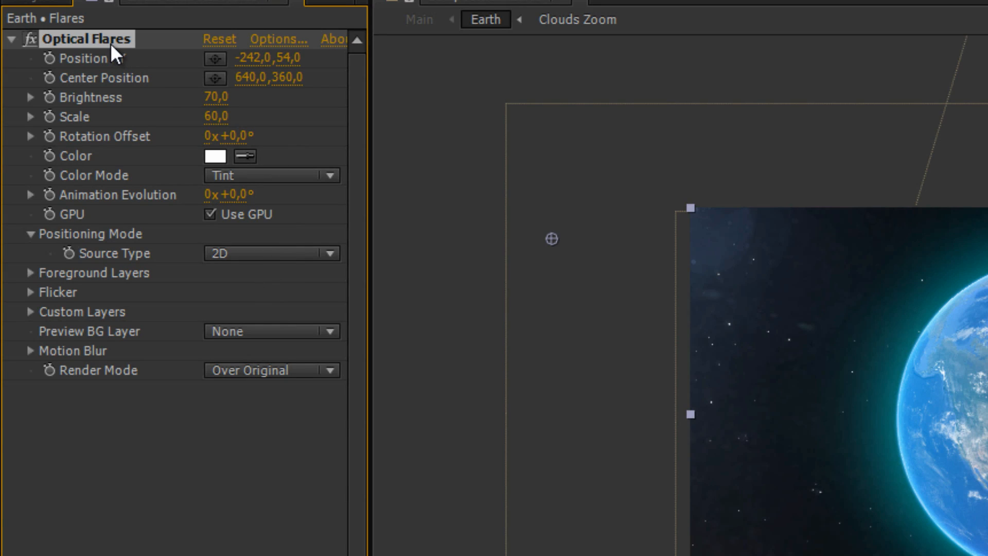
key("ctrl+d")
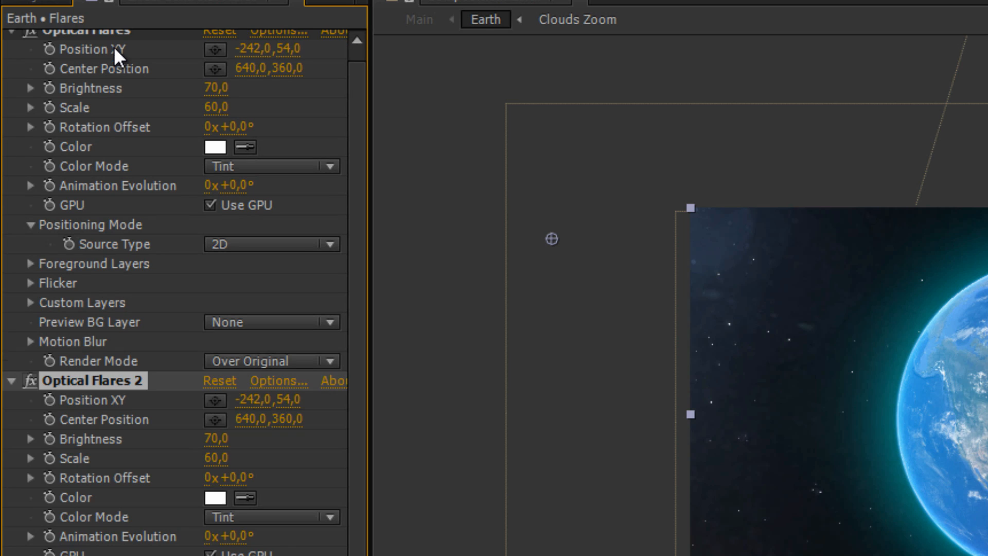
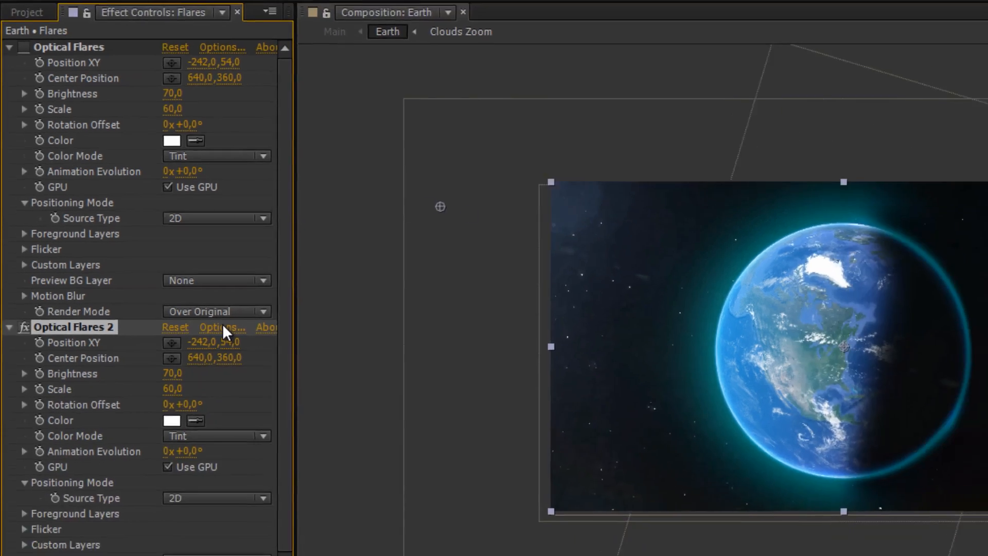
Load the Blue Spark flare from the Light presets into Optical Flares 2 and accept the flare options.
left_click(279, 390)
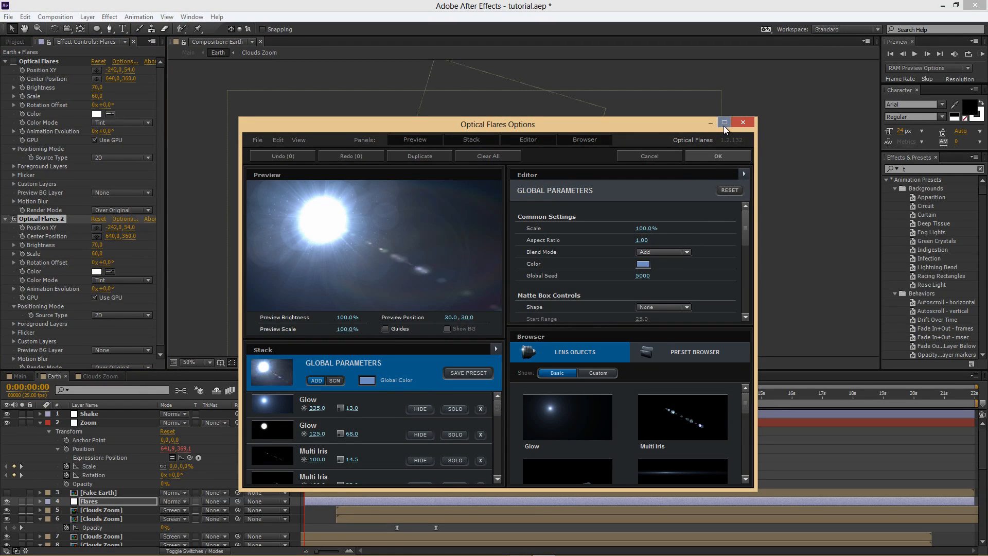
left_click(725, 123)
left_click(778, 327)
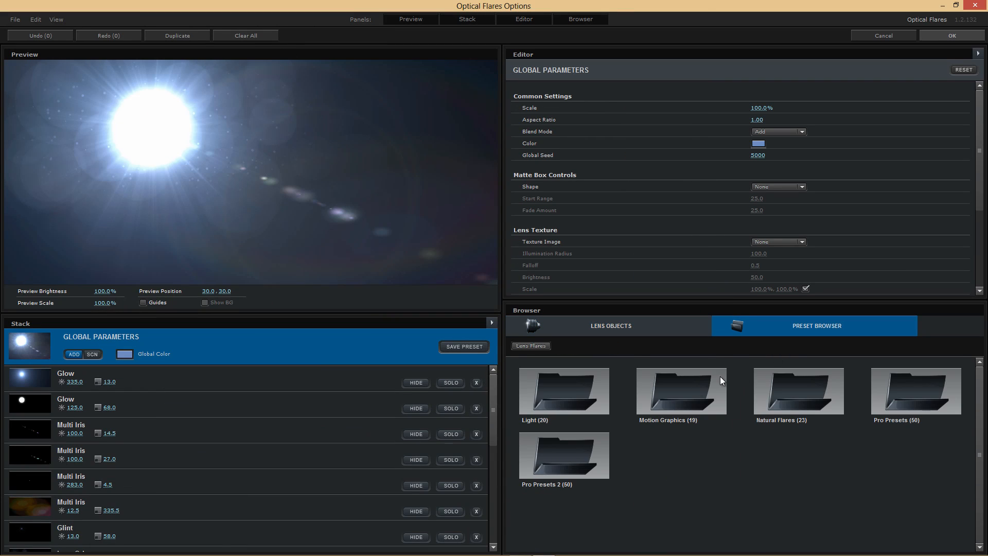
left_click(564, 391)
left_click(934, 391)
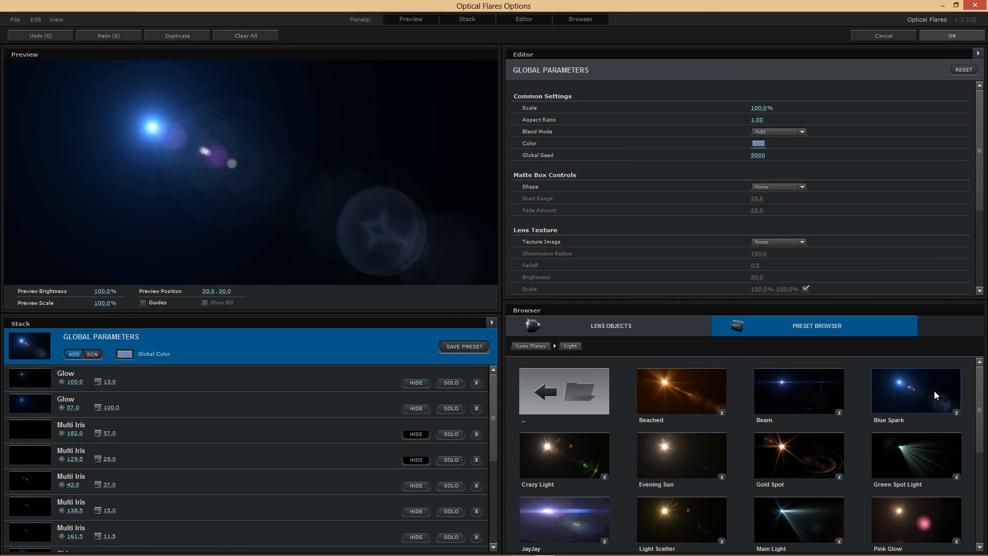
left_click(937, 37)
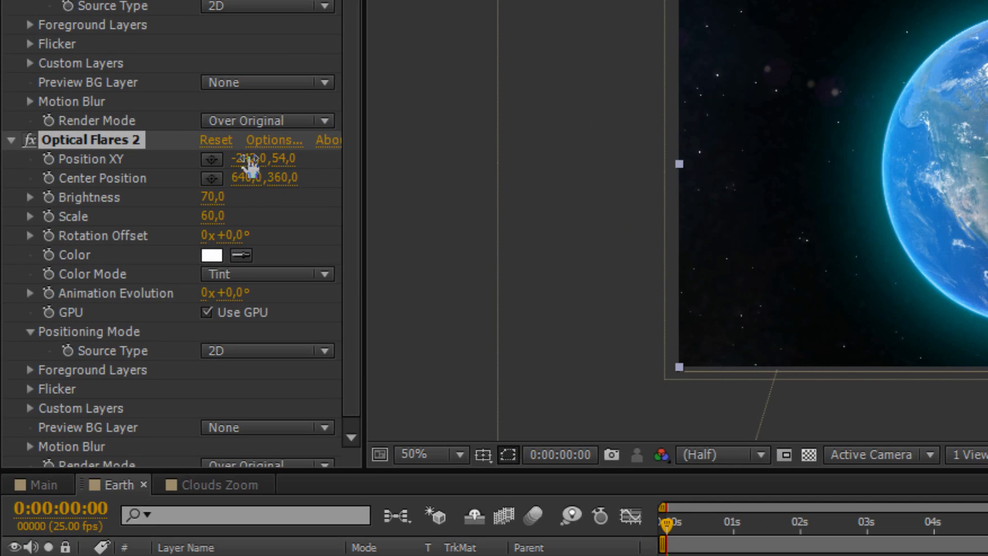
Set the Position XY of Optical Flares 2 to 414, 214 on the Earth's lit edge.
left_click(250, 158)
type("414")
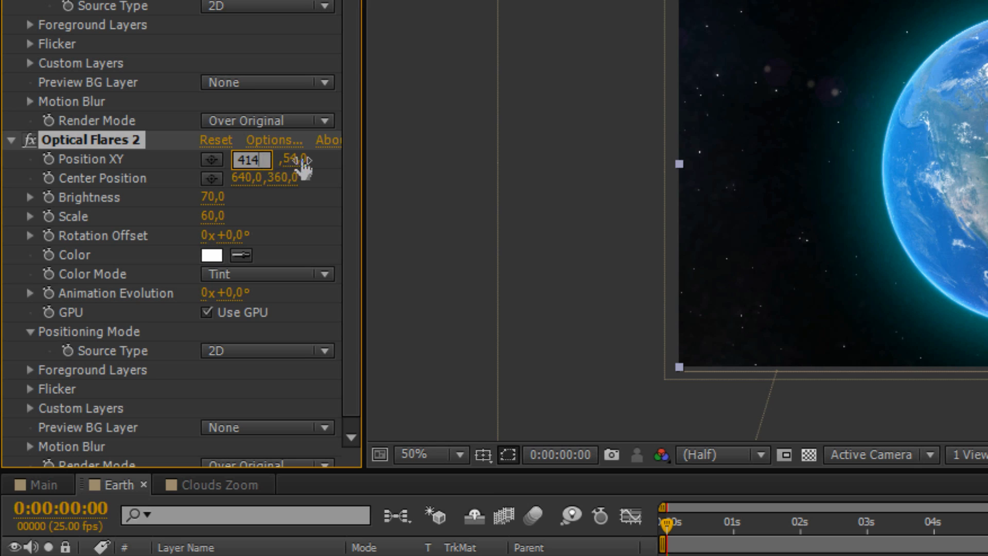
key("Return")
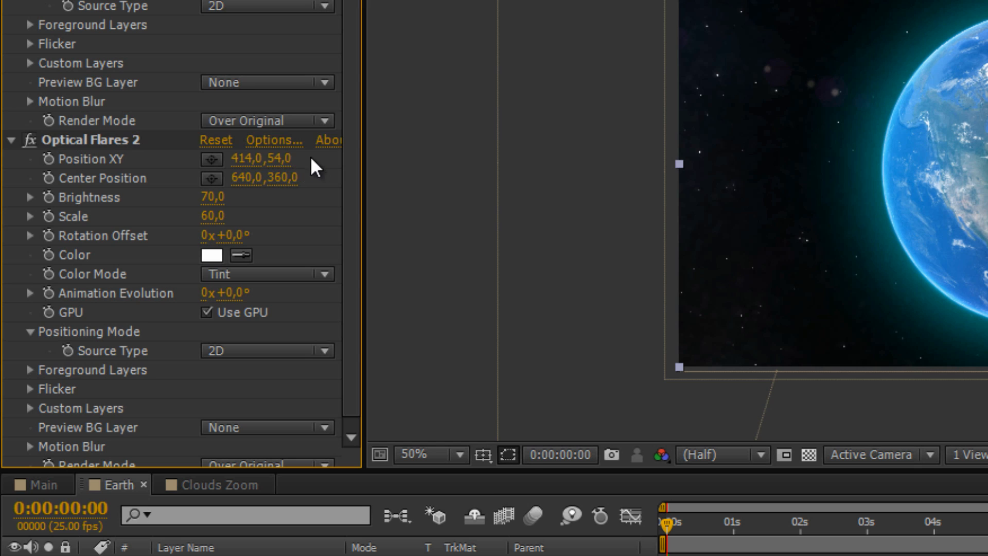
left_click(281, 160)
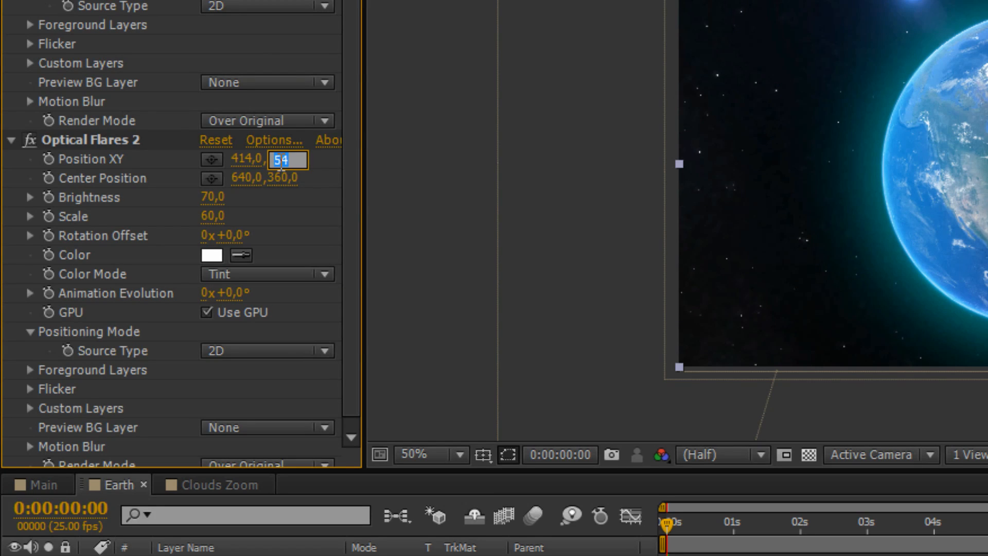
type("214")
key("Return")
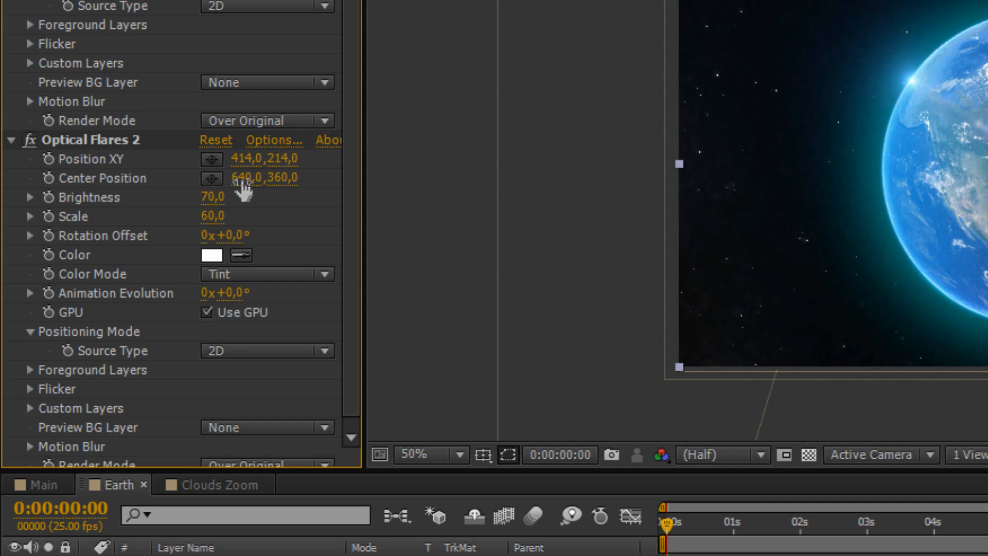
left_click(244, 179)
left_click(325, 178)
Set the Brightness and Scale of Optical Flares 2 to 100 each.
left_click(212, 197)
type("1")
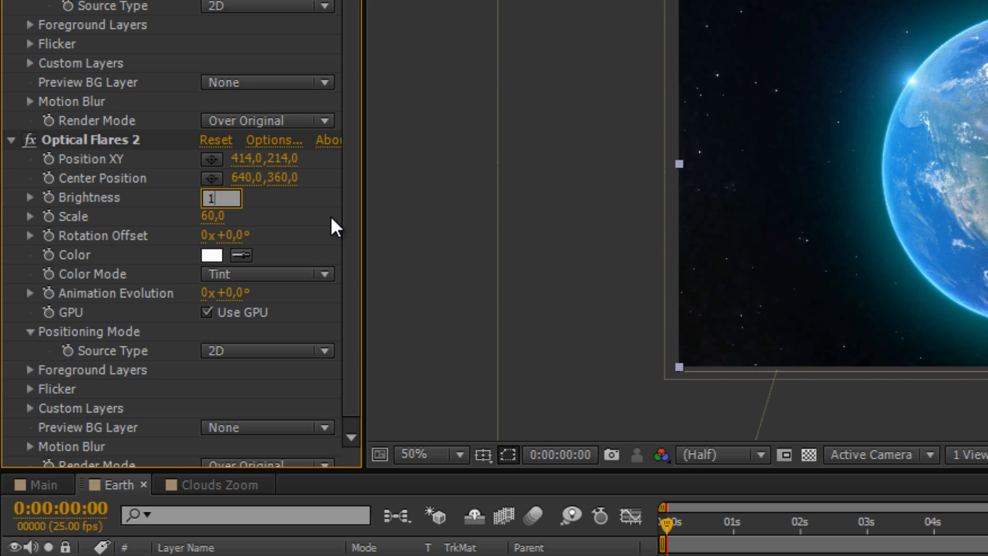
type("00")
key("Return")
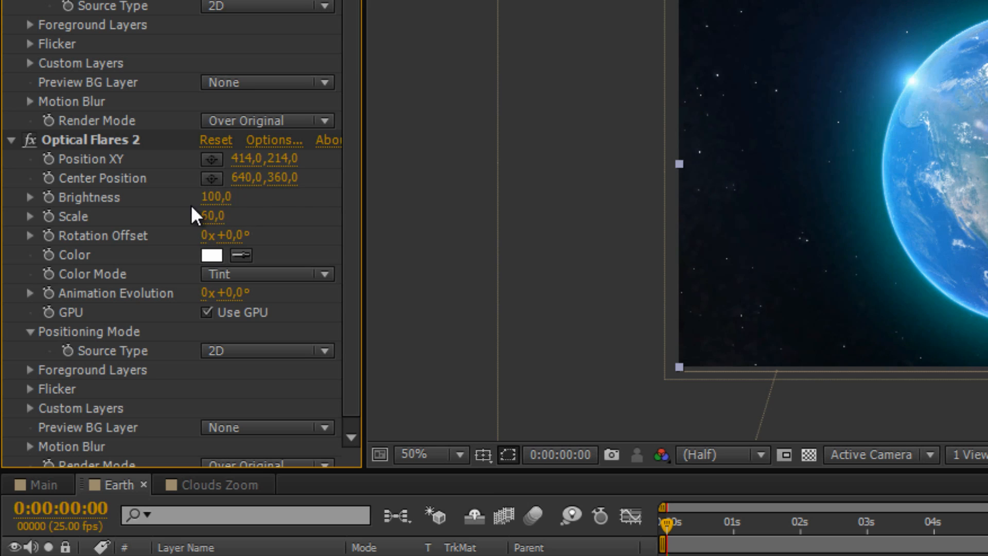
left_click(213, 216)
type("1")
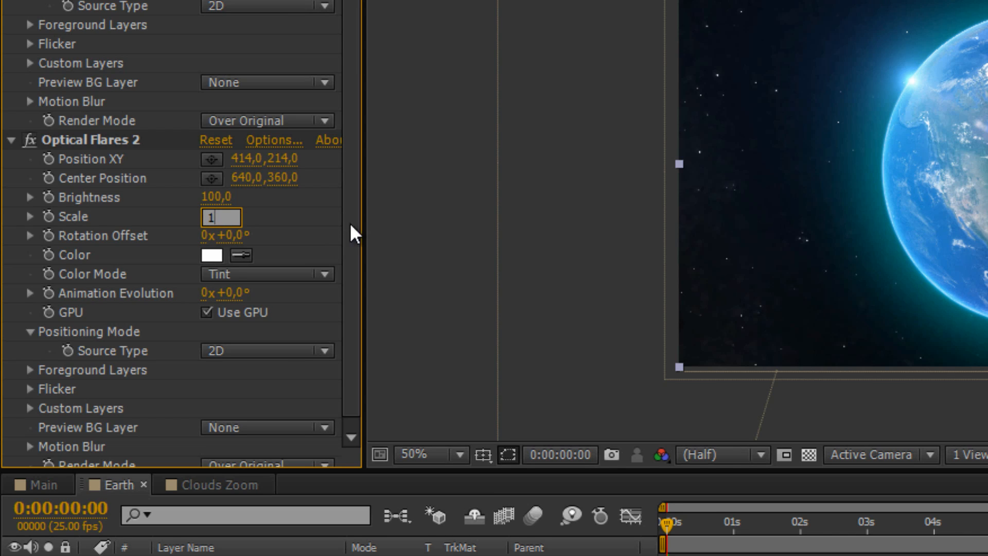
type("00")
key("Return")
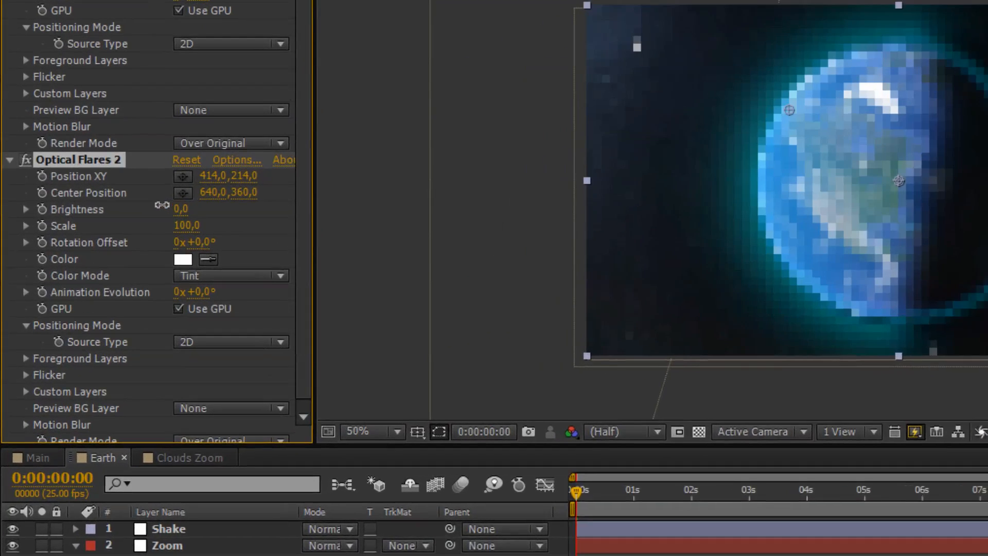
Try out different Brightness levels for Optical Flares 2 and settle on 90.
left_click_drag(139, 228, 126, 227)
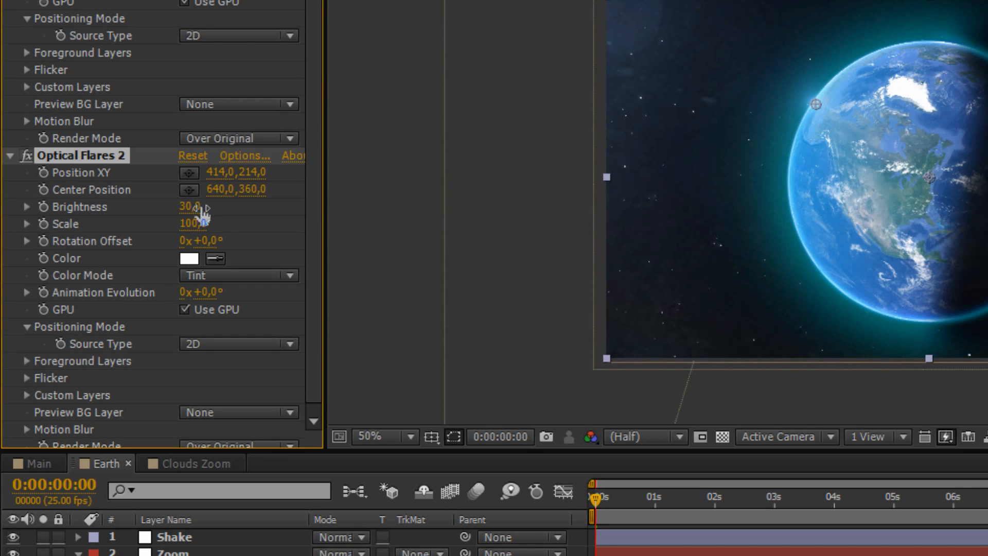
mouse_move(195, 208)
left_mouse_down()
mouse_move(211, 211)
mouse_move(203, 213)
left_mouse_up()
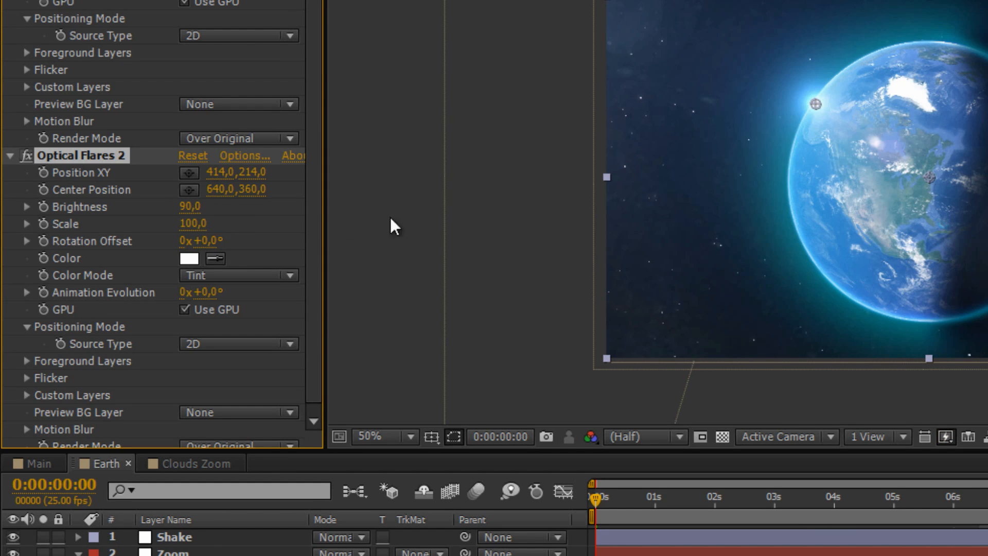
left_click(407, 198)
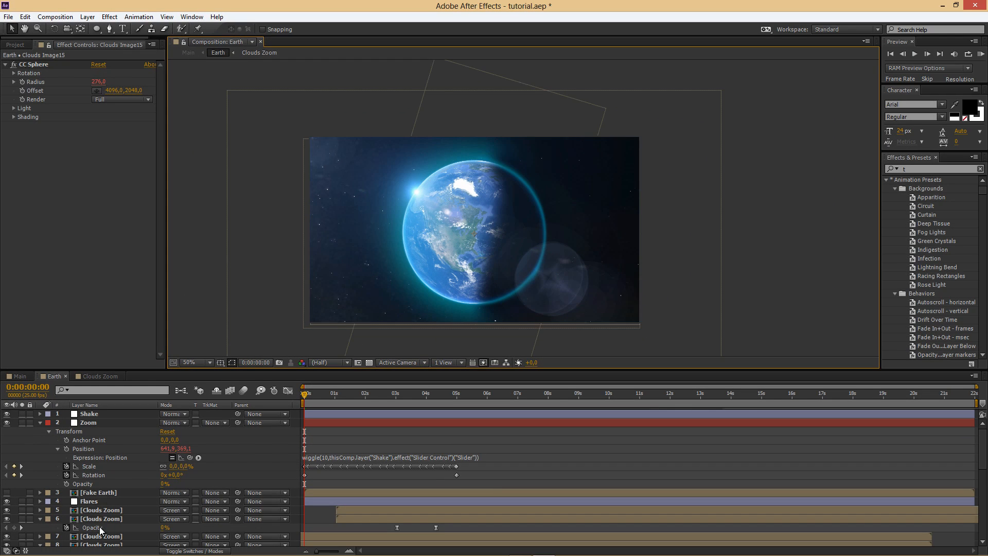
Collapse both Optical Flares effects on the Flares layer and apply the Knoll Light Factory effect to that layer.
left_click(101, 505)
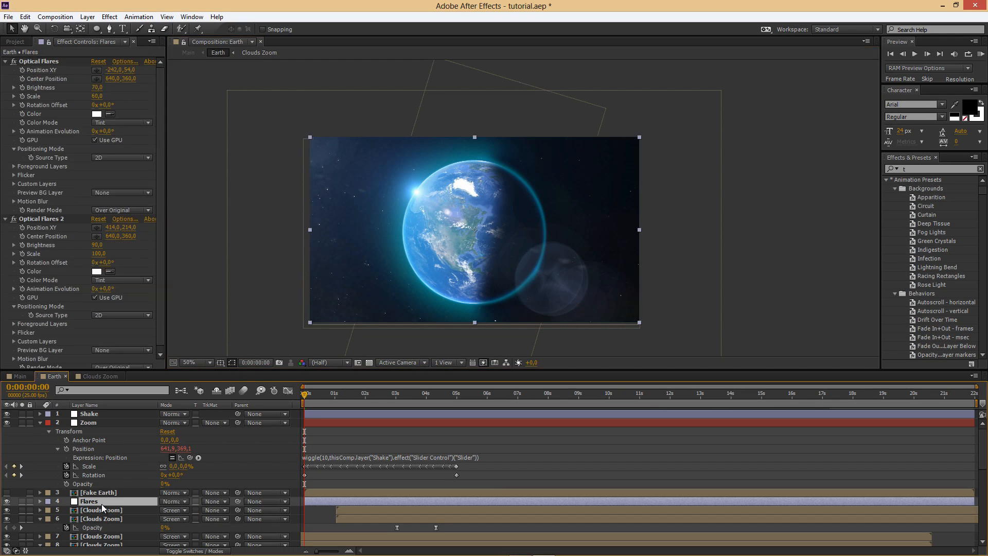
left_click(6, 219)
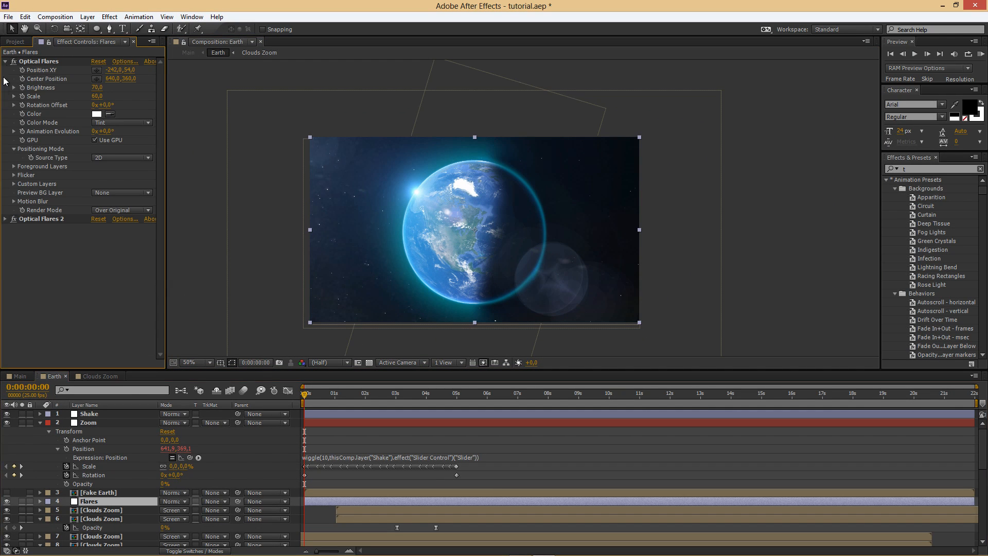
left_click(5, 61)
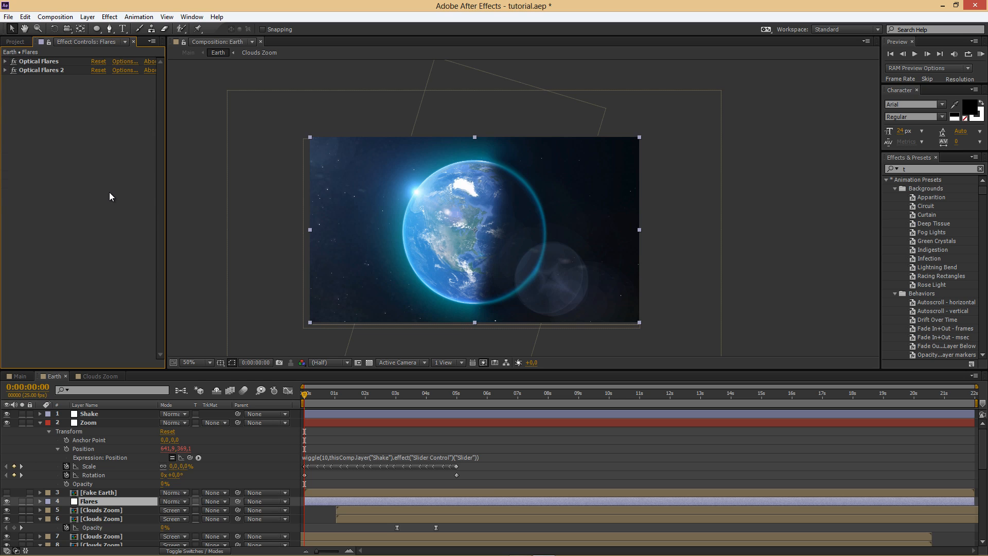
left_click(107, 18)
left_click(111, 18)
left_click(908, 169)
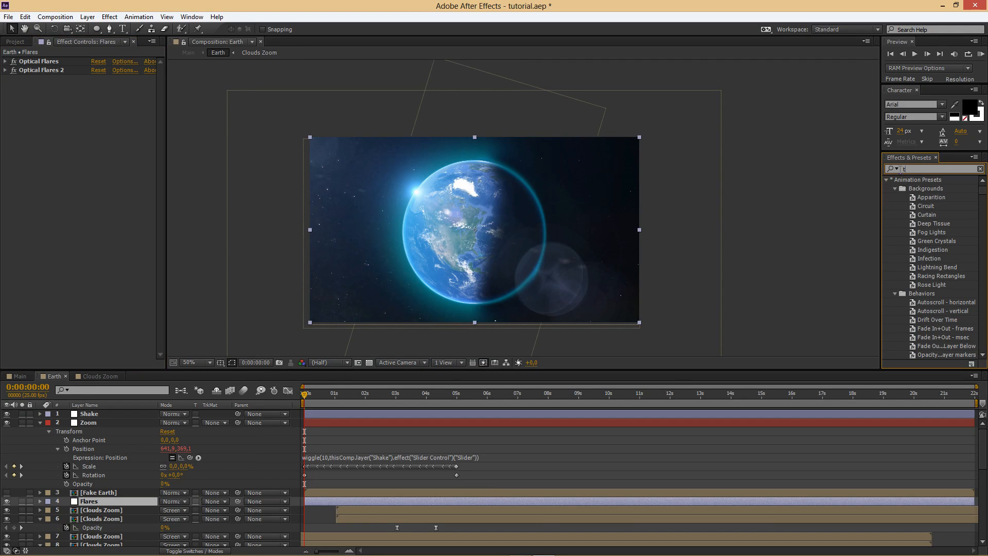
type("light f")
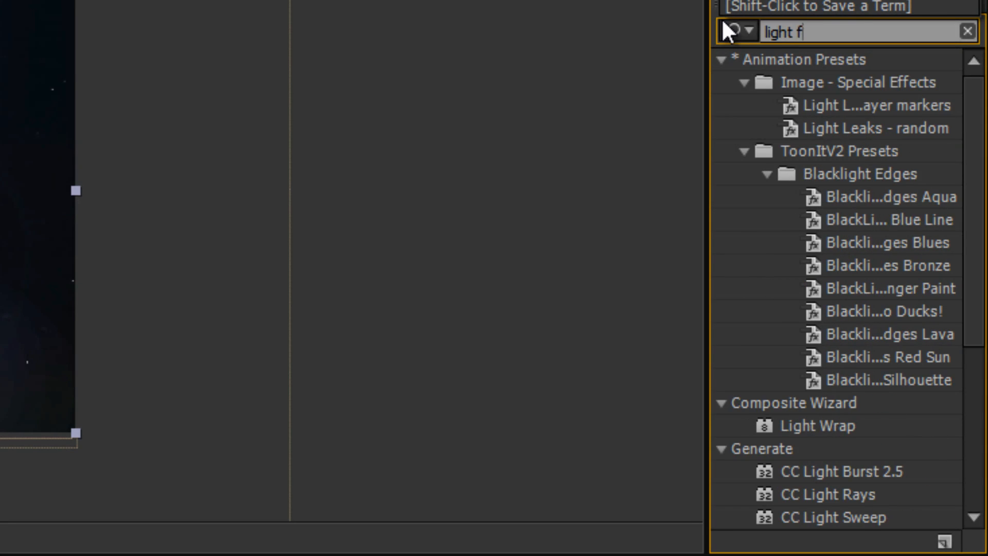
left_click_drag(881, 84, 463, 203)
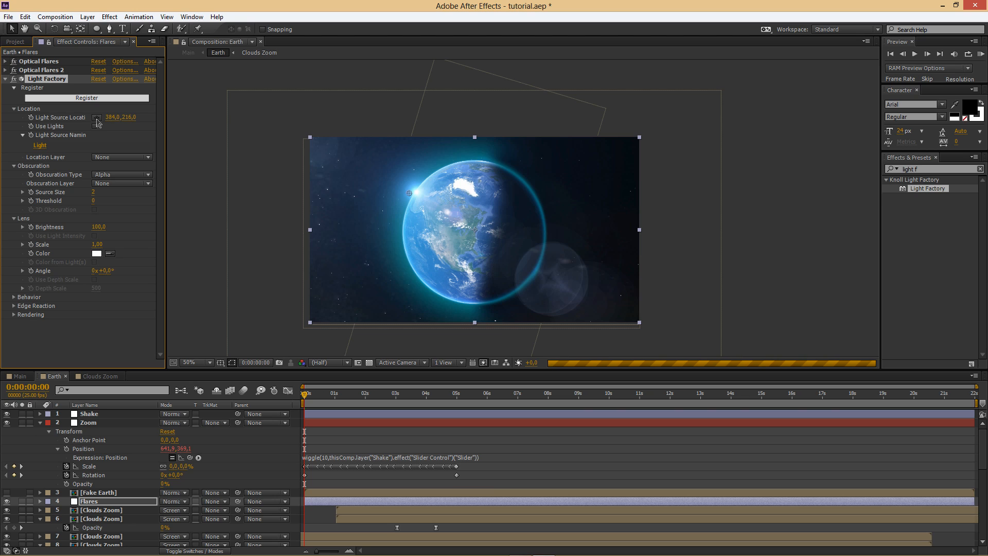
Place the Light Factory light source at the frame's left edge, about -4, 112, and collapse the effect.
left_click(96, 117)
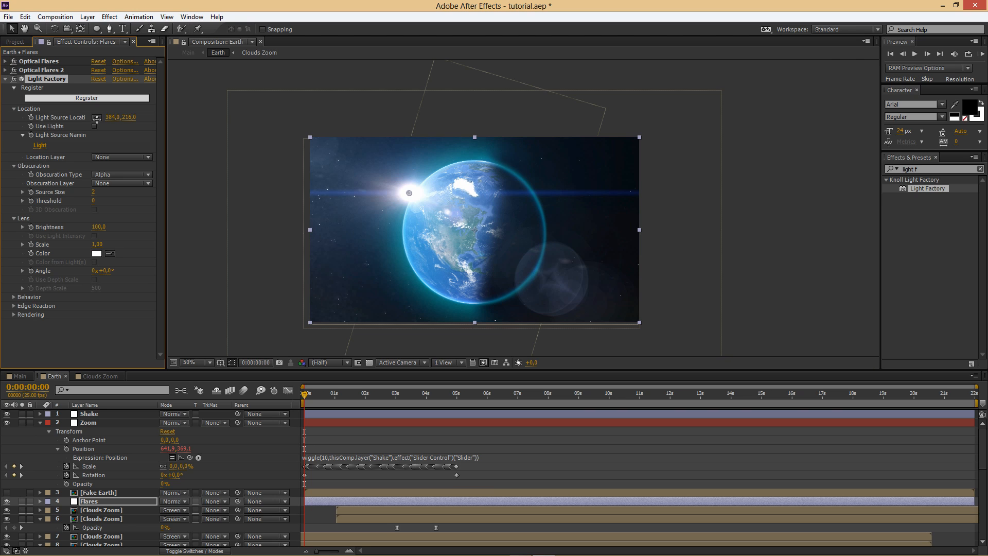
left_click(309, 166)
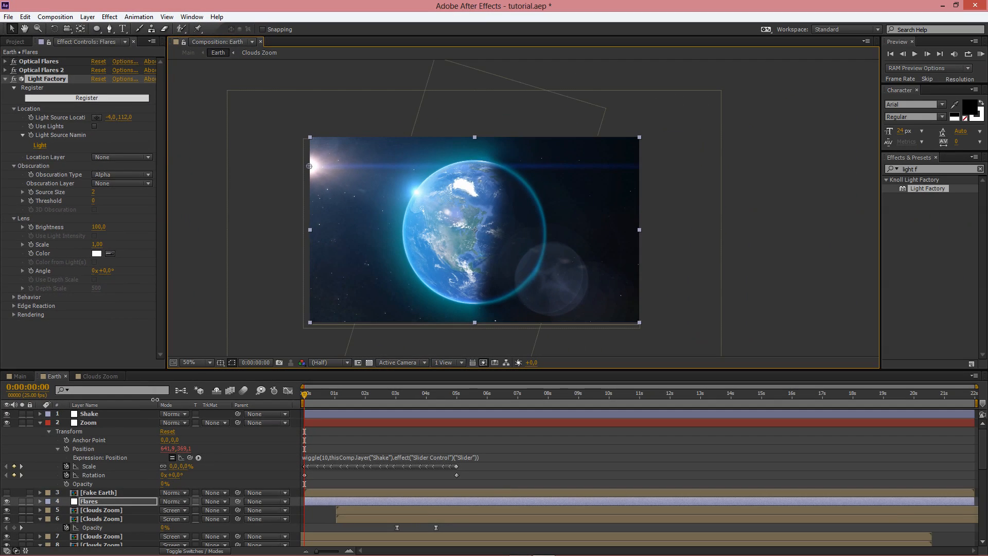
left_click(5, 79)
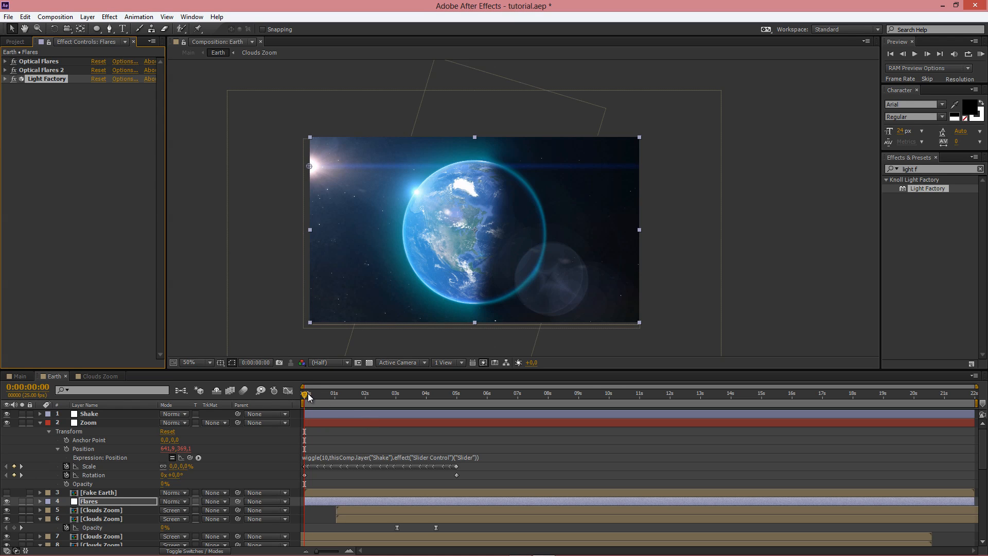
Try parenting the Flares layer to the Zoom layer, scrub the start of the timeline and undo the parenting.
left_click_drag(308, 393, 306, 394)
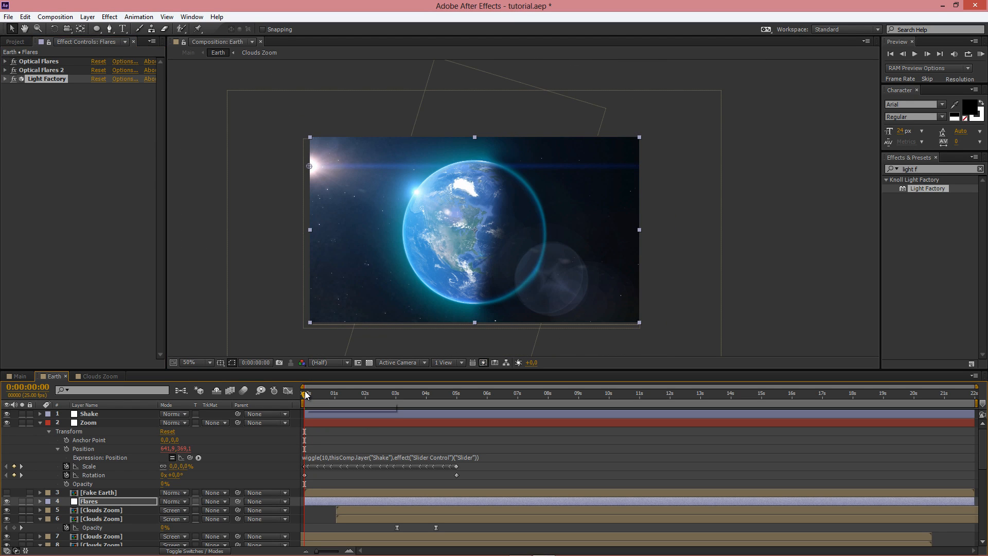
left_click(155, 500)
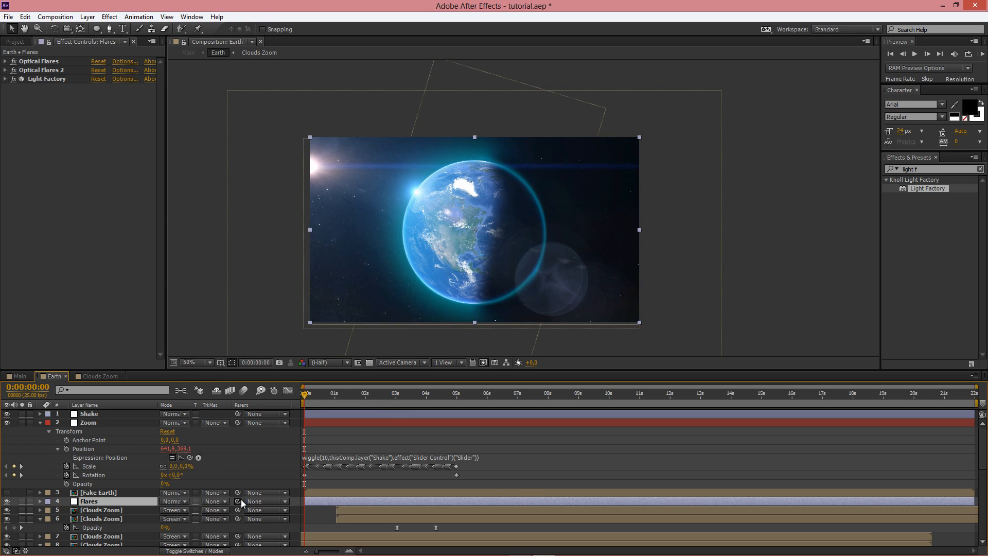
left_click_drag(238, 501, 159, 423)
mouse_move(312, 399)
left_mouse_down()
mouse_move(348, 400)
mouse_move(305, 393)
left_mouse_up()
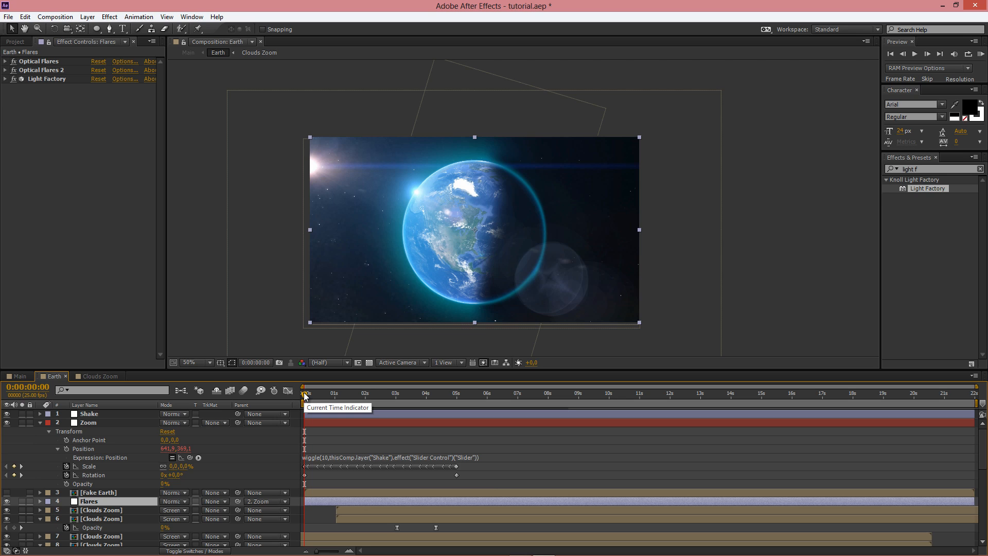
key("ctrl+z")
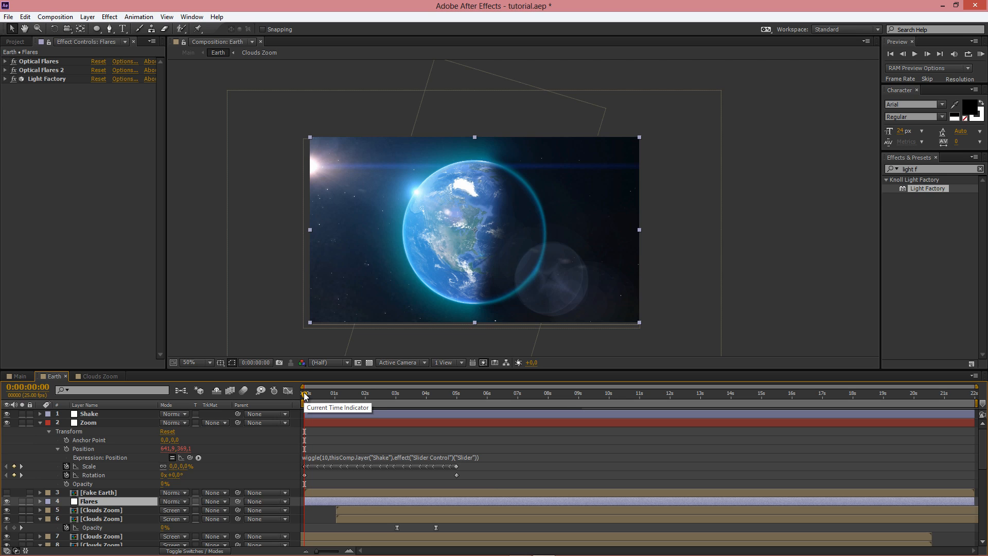
left_click(39, 501)
left_click(49, 510)
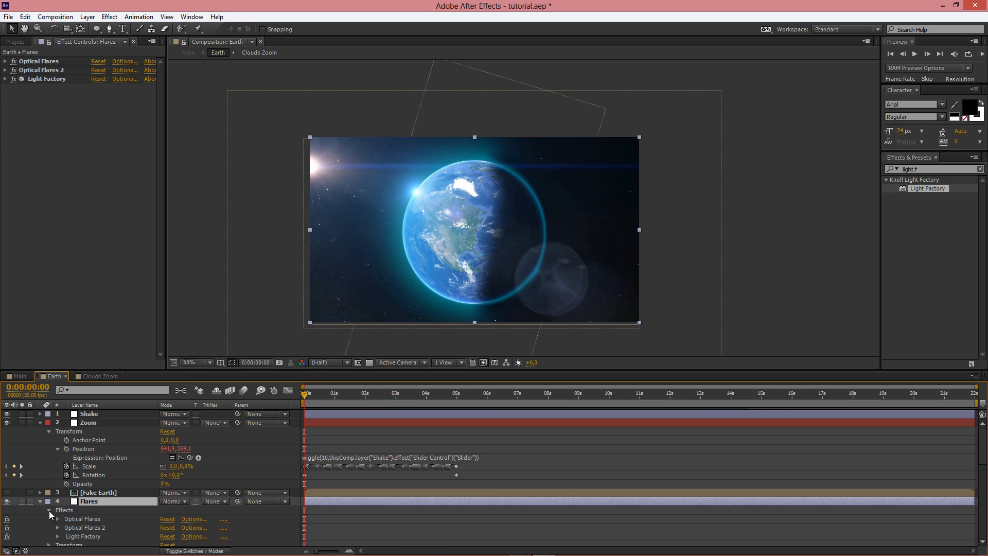
left_click(60, 518)
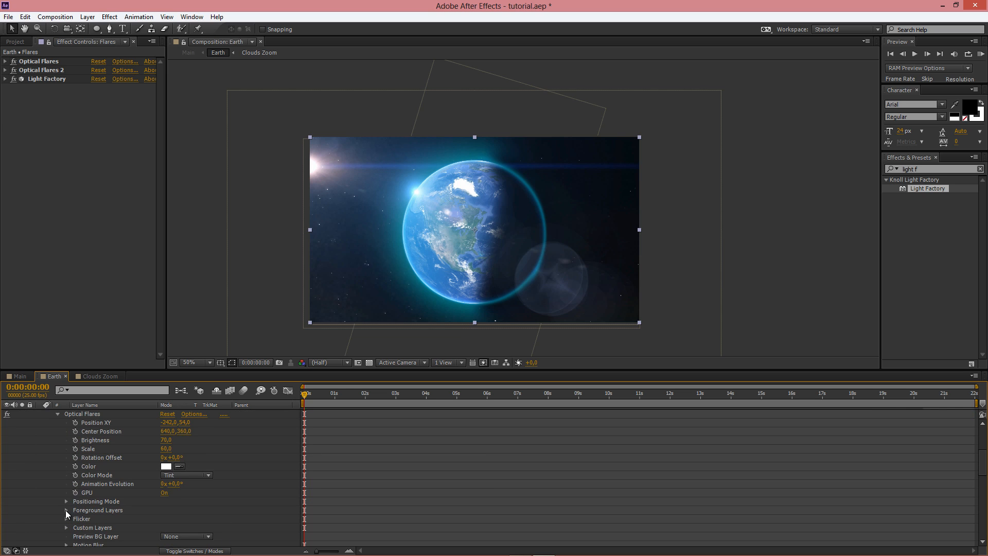
left_click(58, 414)
scroll(54, 442, "up", 2)
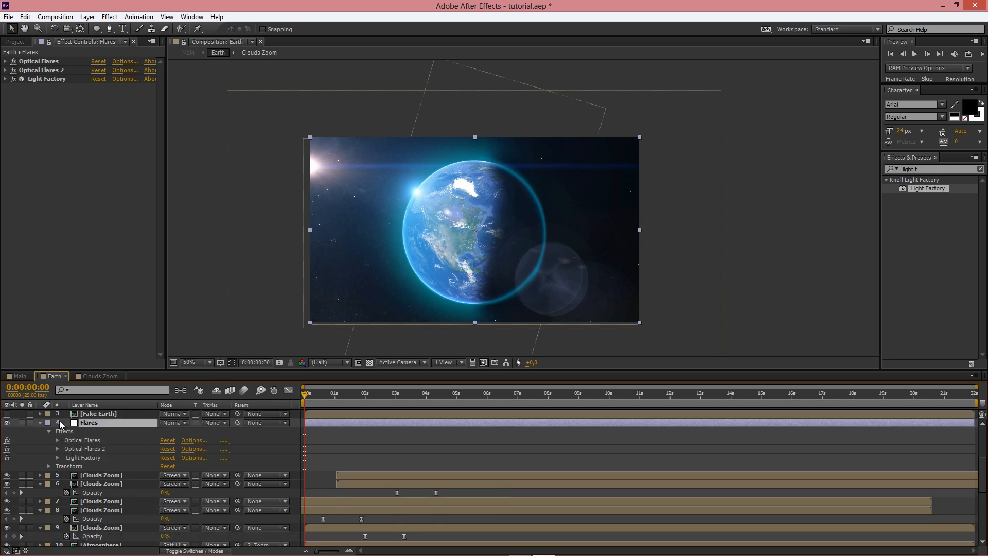
left_click(49, 457)
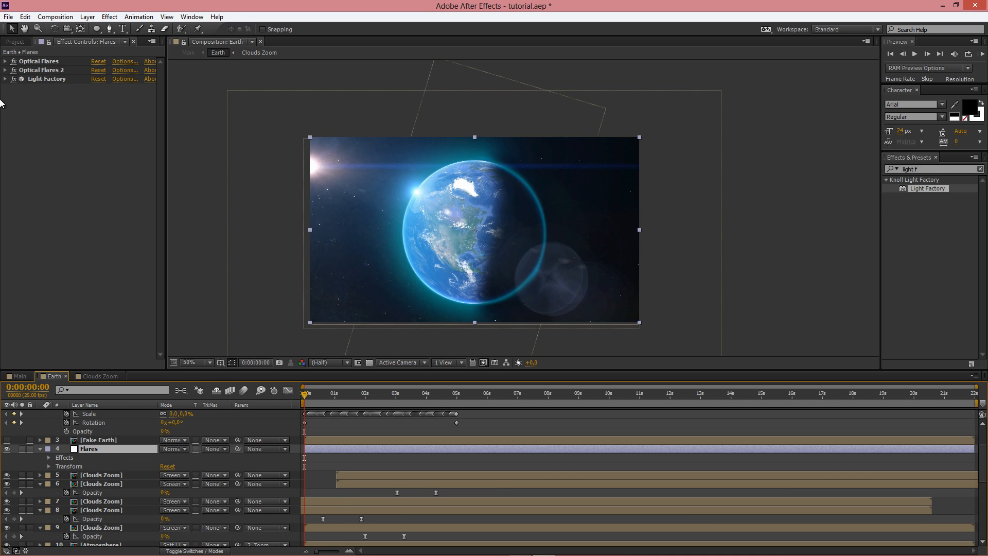
Start keyframing the Position XY of the first Optical Flares effect at 0:00:00:00.
left_click(6, 61)
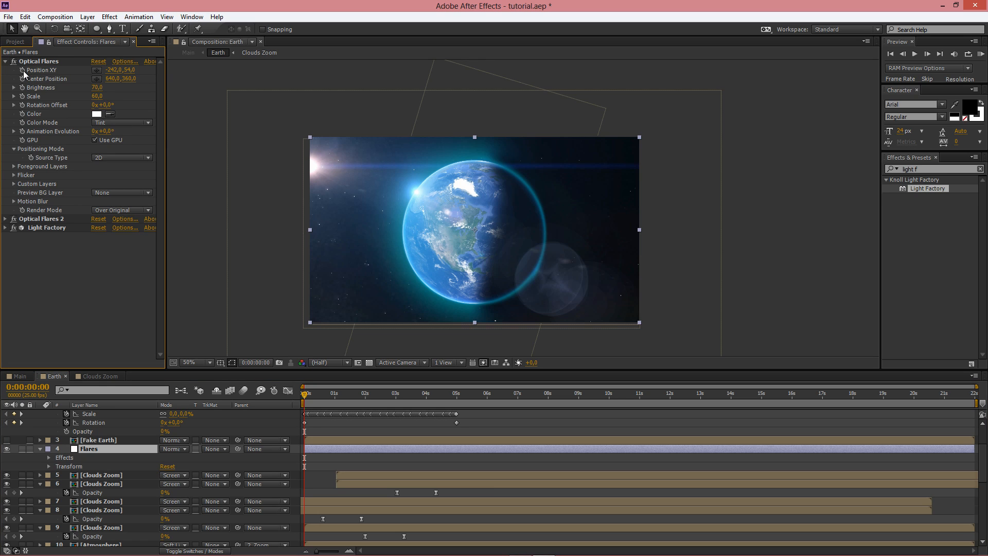
left_click(25, 71)
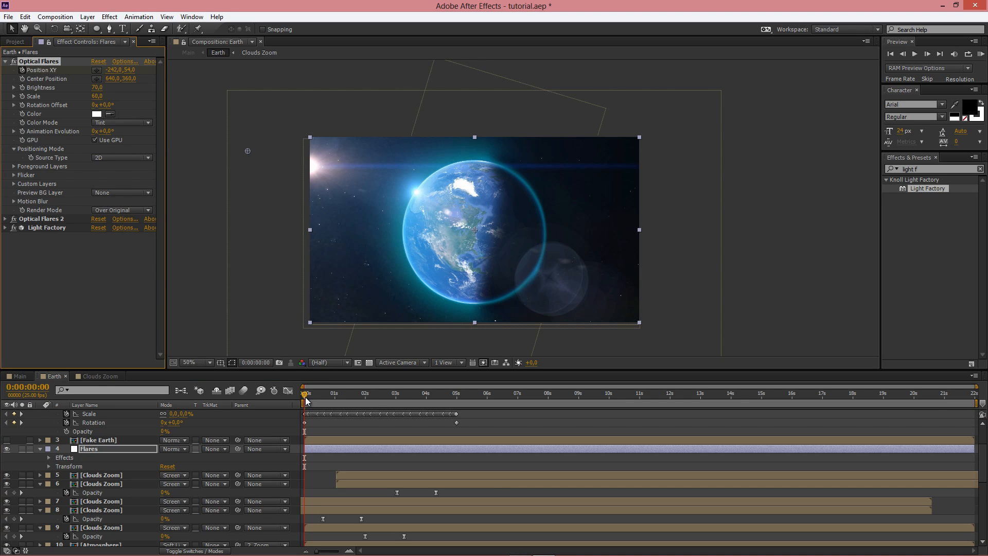
Keyframe the first Optical Flares Position XY at about -370, 4 on 0:00:00:04 and about -556, -74 on 0:00:00:13.
left_click_drag(305, 396, 309, 396)
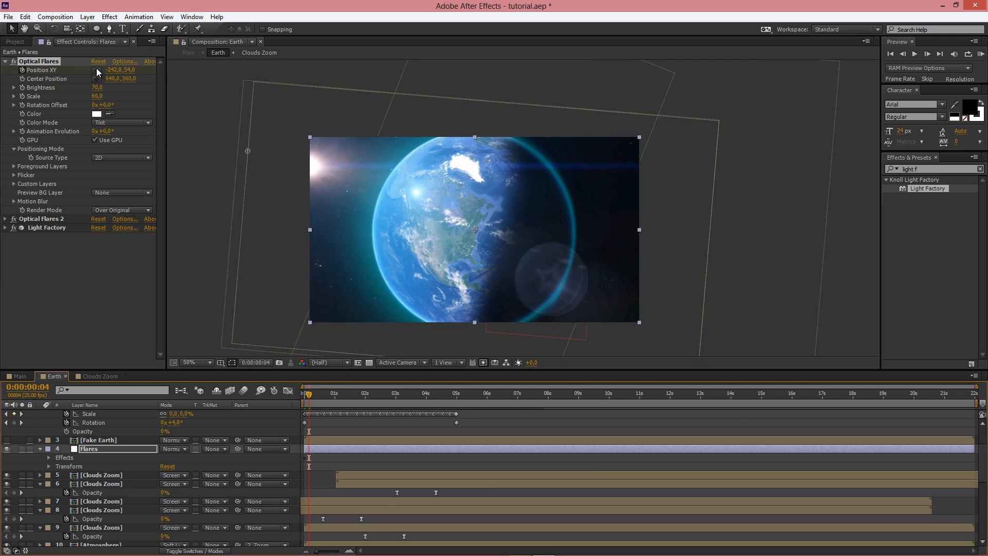
left_click_drag(247, 151, 214, 138)
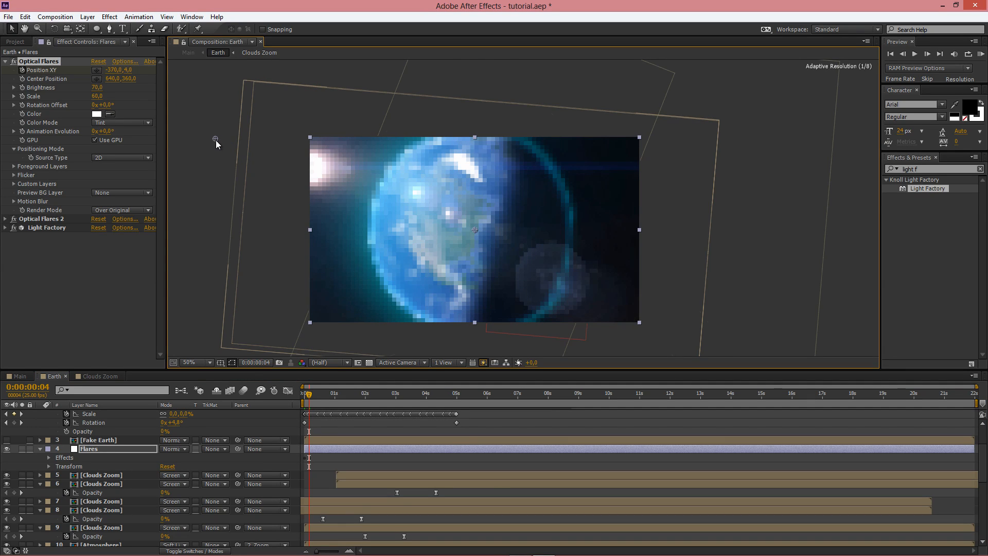
left_click_drag(314, 394, 321, 393)
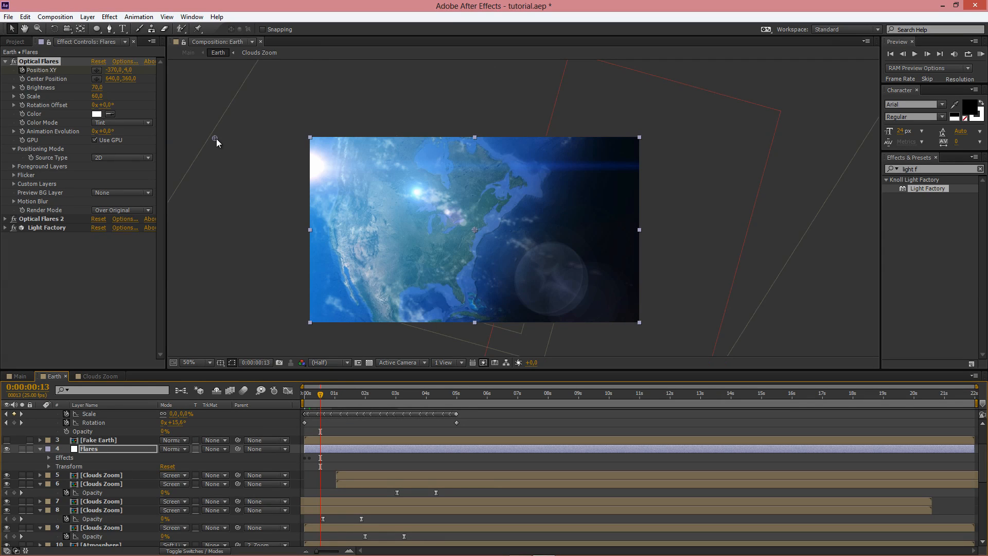
left_click_drag(214, 138, 170, 122)
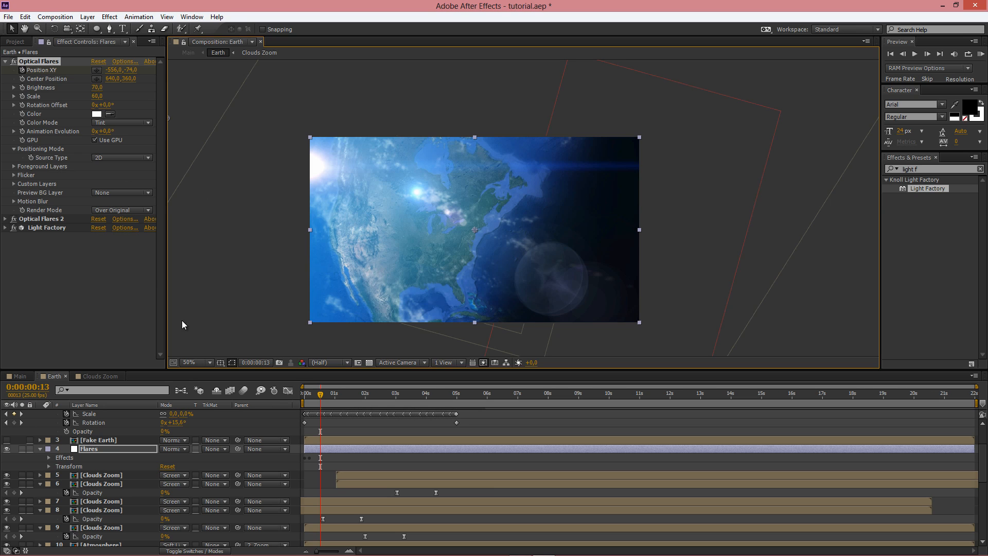
Keyframe the first Optical Flares Brightness at 0 on 0:00:00:13 and 70 on 0:00:00:00, and collapse the effect.
left_click(26, 87)
left_click_drag(100, 92, 36, 92)
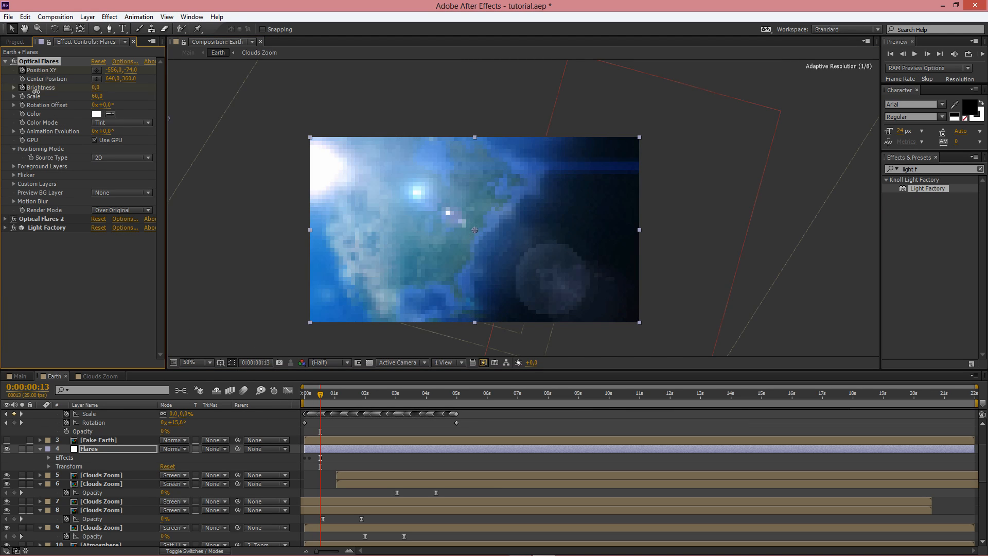
left_click(305, 398)
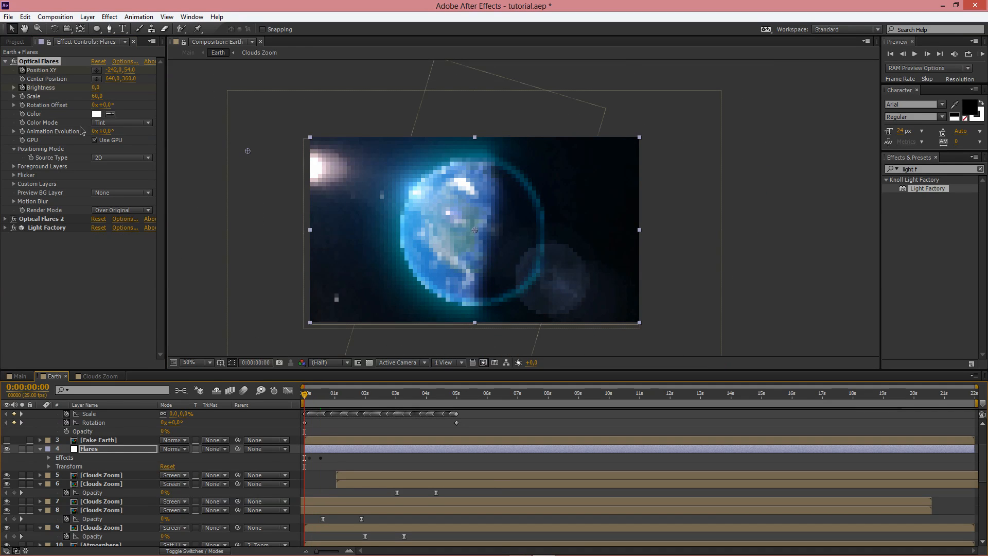
left_click(96, 87)
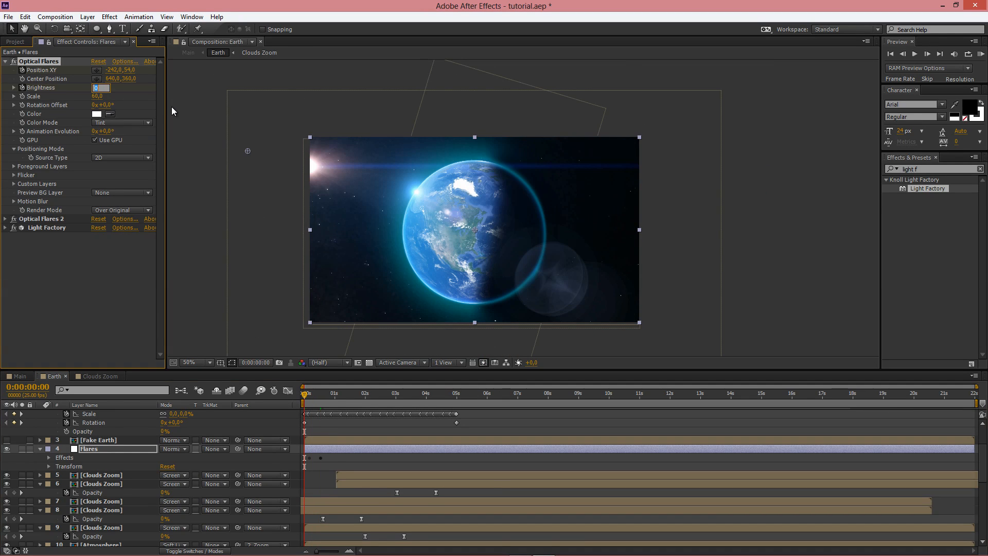
type("70")
key("Return")
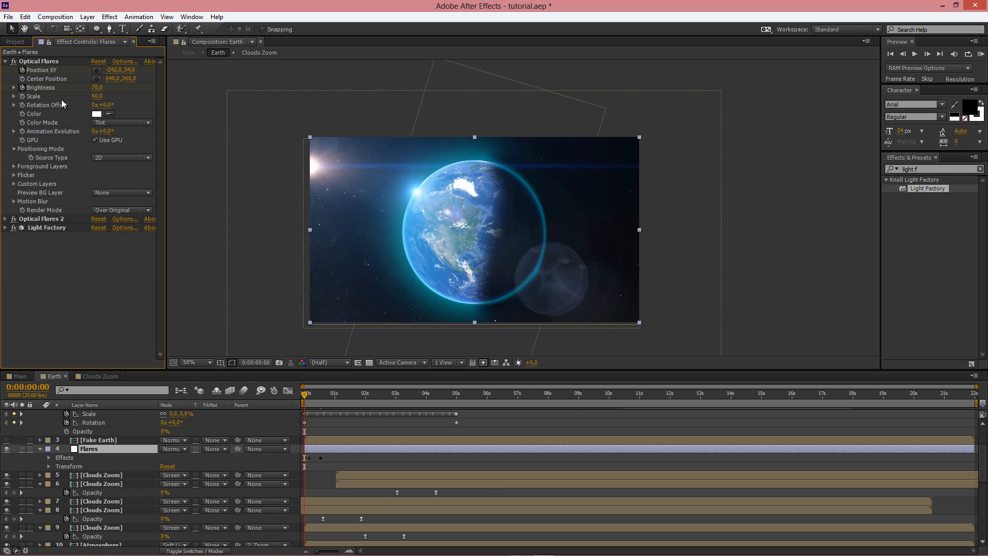
left_click(6, 61)
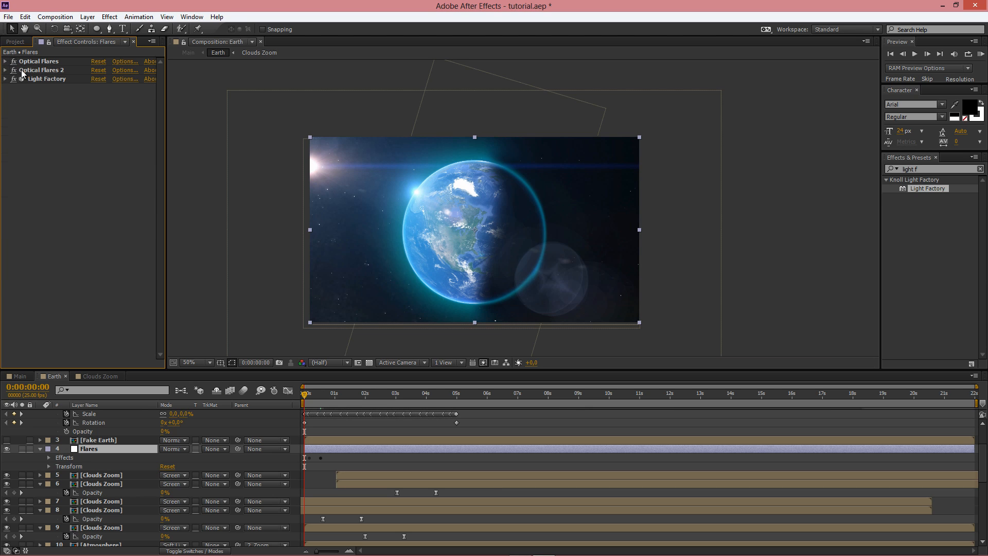
Start keyframing the Optical Flares 2 Position XY at 0:00:00:00 and move the flare to about 352, 74 at 0:00:00:04.
left_click(26, 71)
left_click(5, 70)
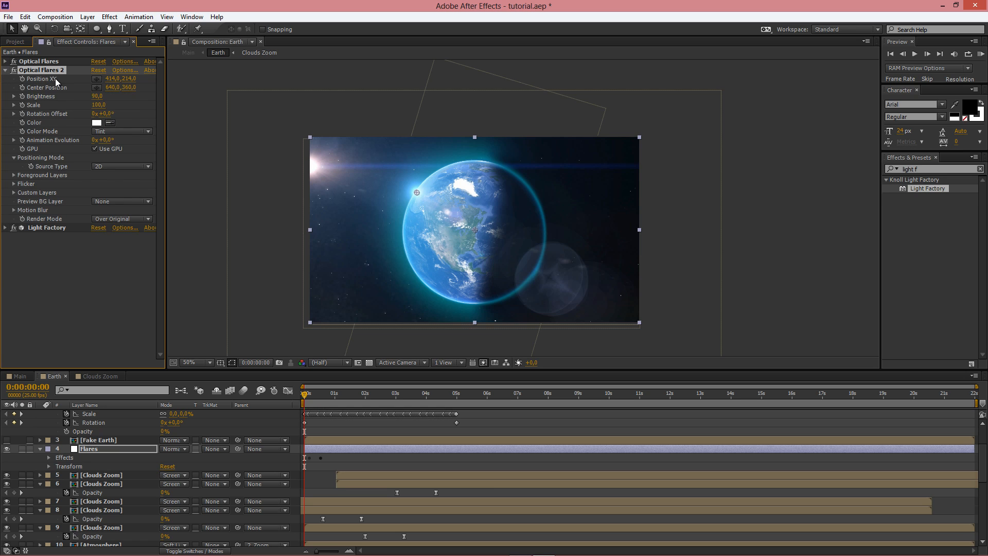
left_click(22, 79)
left_click(310, 393)
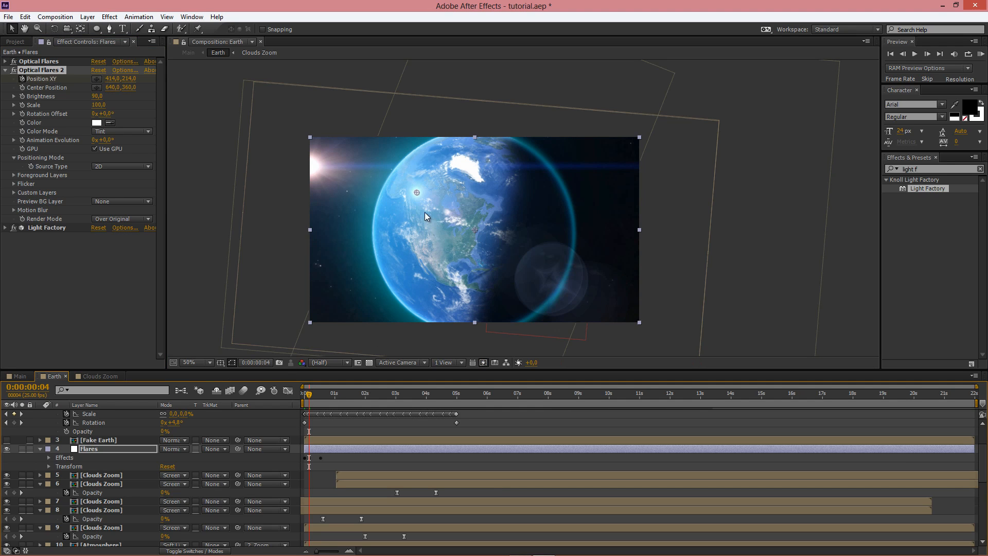
left_click_drag(409, 174, 401, 157)
left_click_drag(309, 395, 309, 396)
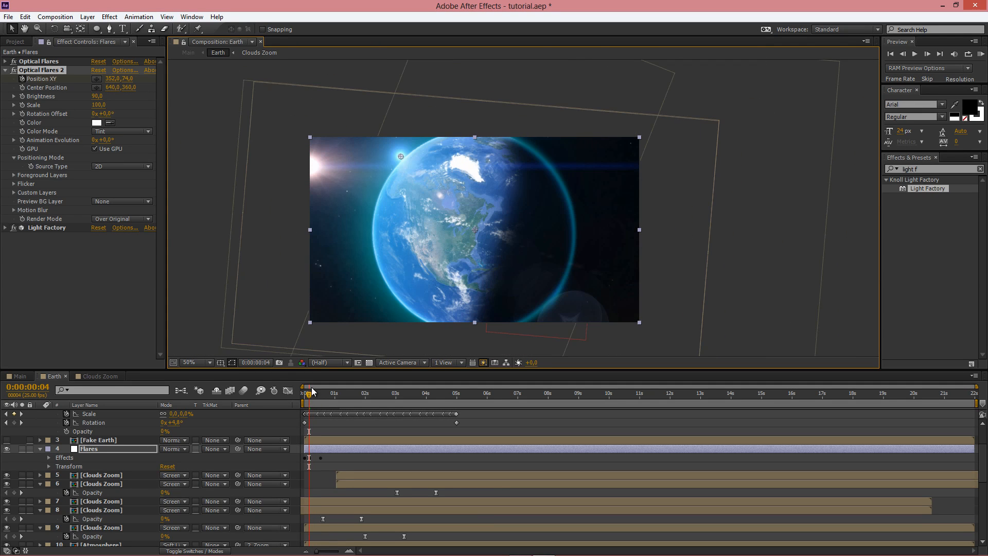
left_click(400, 157)
Reveal the Flares layer's keyframes and reposition the Optical Flares 2 flare on Earth's edge, about 310, 158, at 0:00:00:04.
left_click(149, 449)
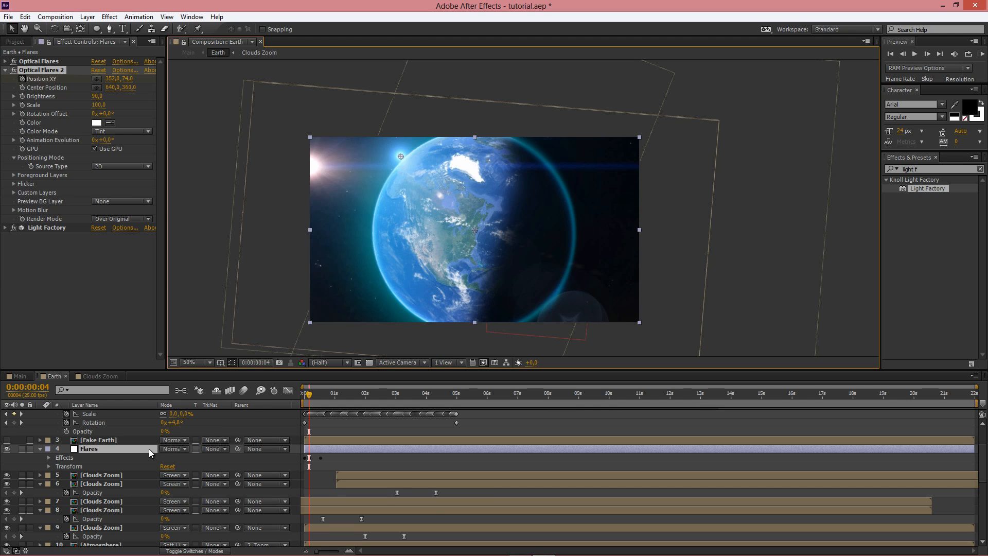
key("u")
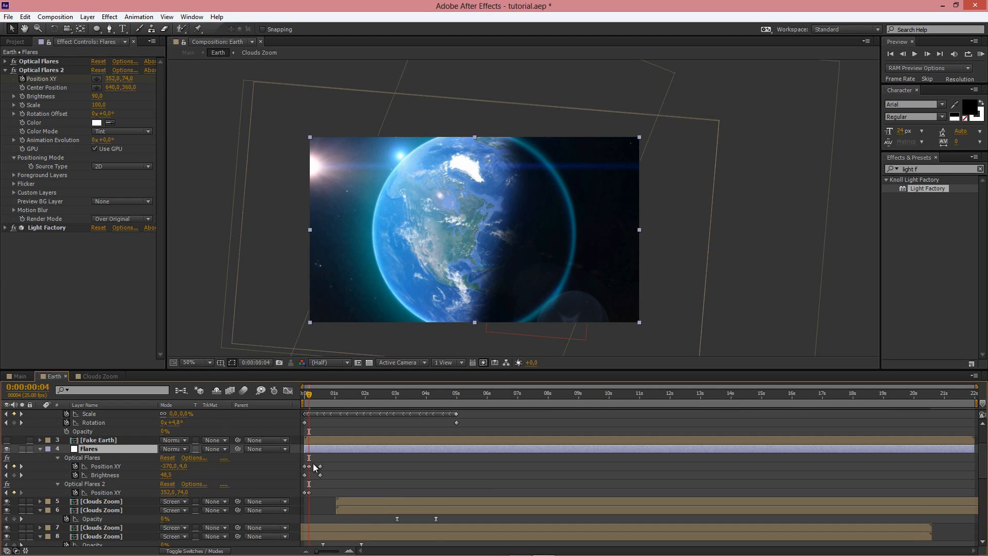
left_click(308, 493)
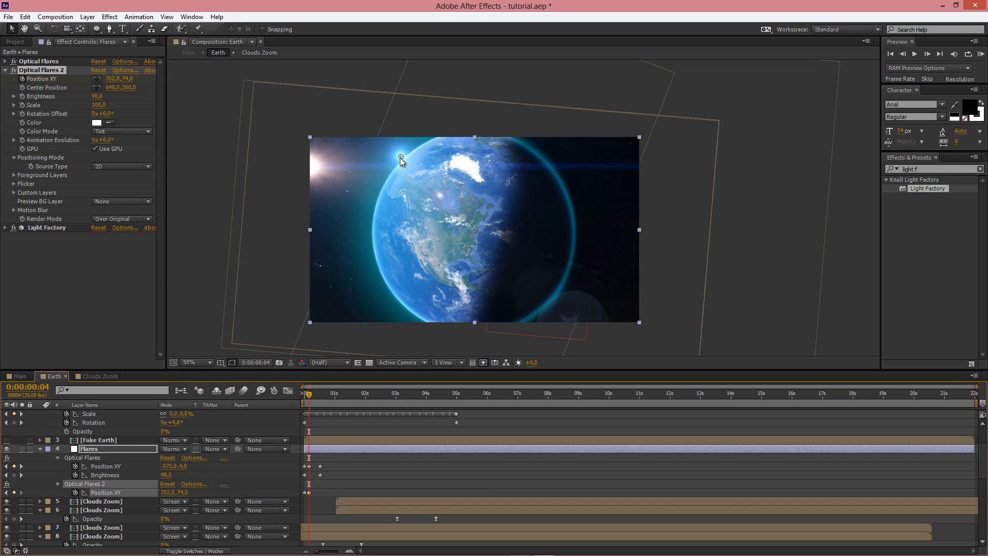
left_click_drag(399, 158, 388, 176)
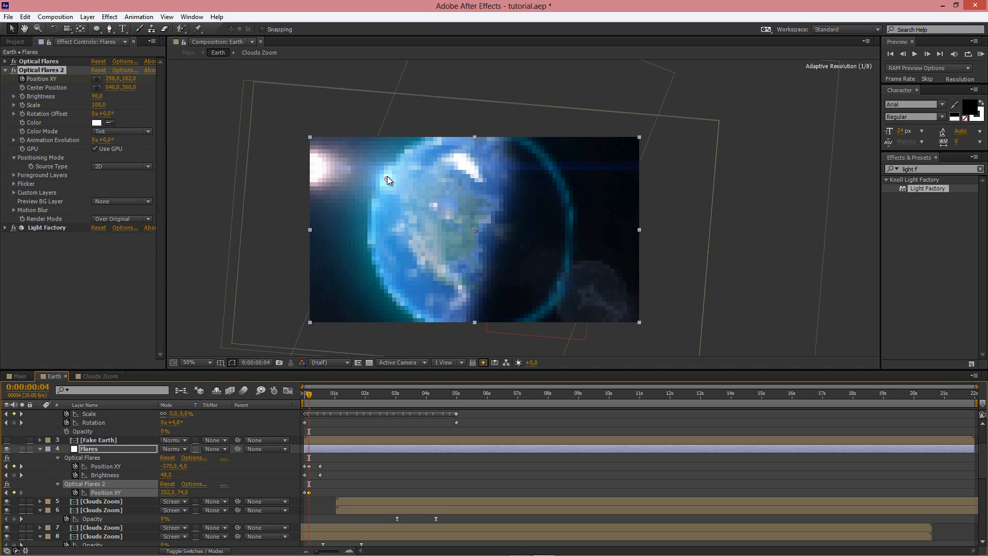
left_click(306, 397)
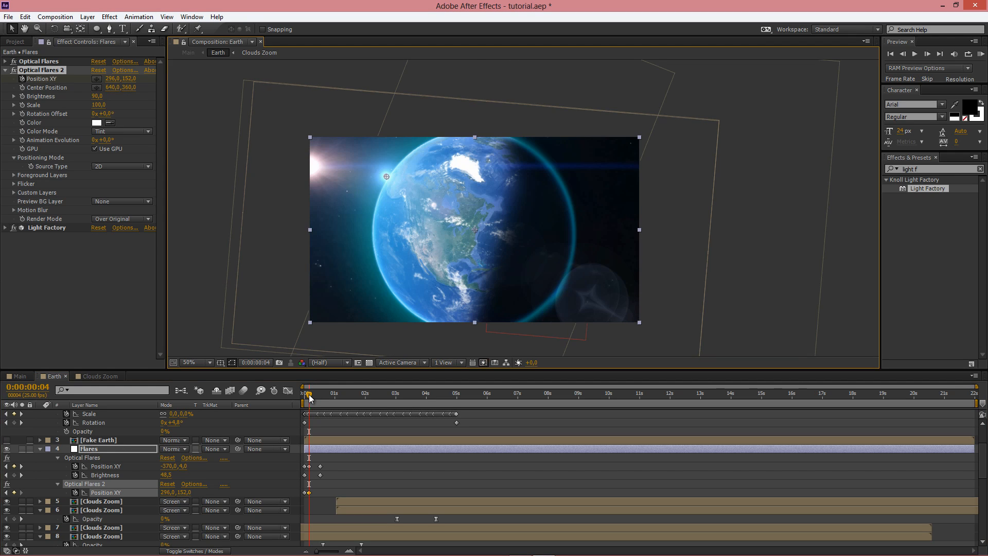
left_click(309, 394)
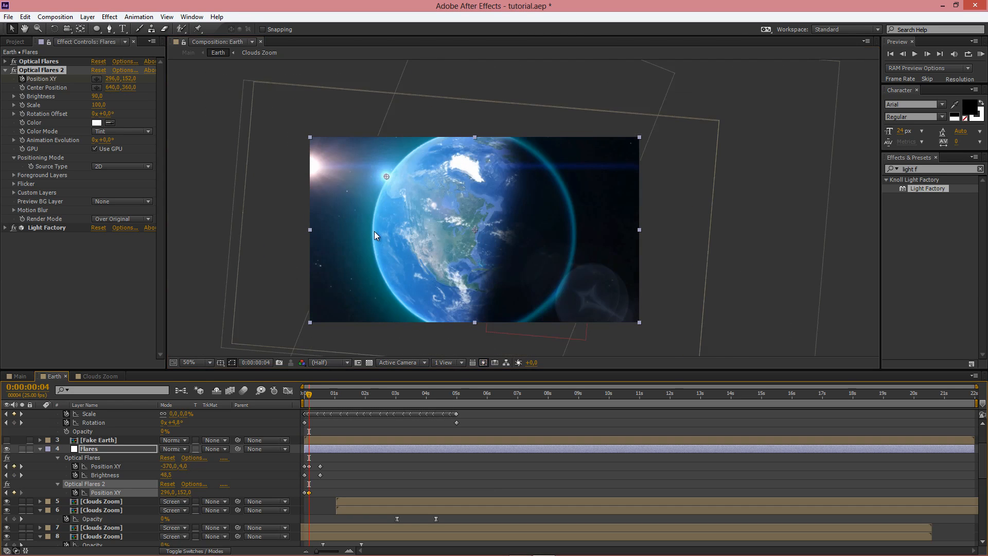
left_click_drag(387, 177, 390, 178)
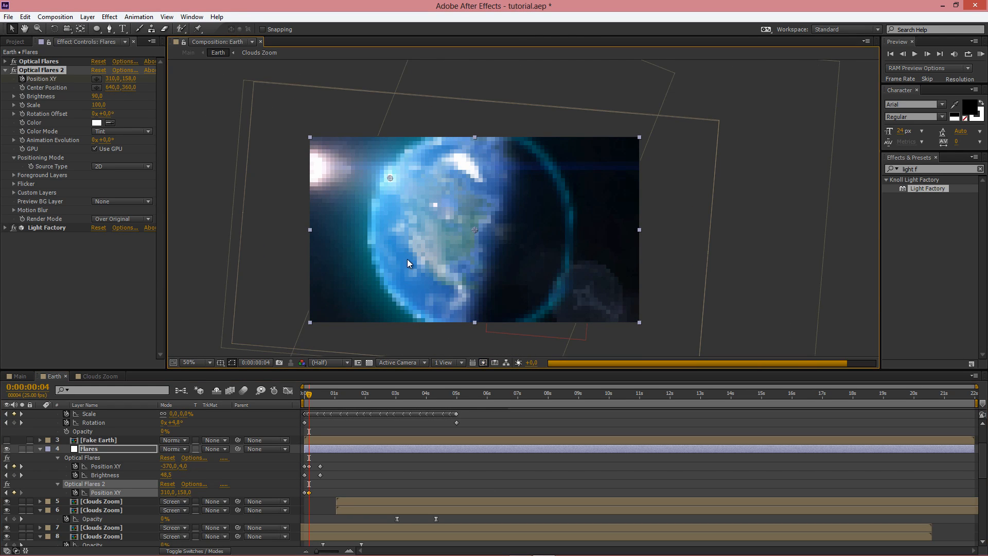
At 0:00:00:14, move the Optical Flares 2 flare outside the frame to about -136, -8 and keyframe its Brightness at 0.
left_click_drag(308, 393, 321, 392)
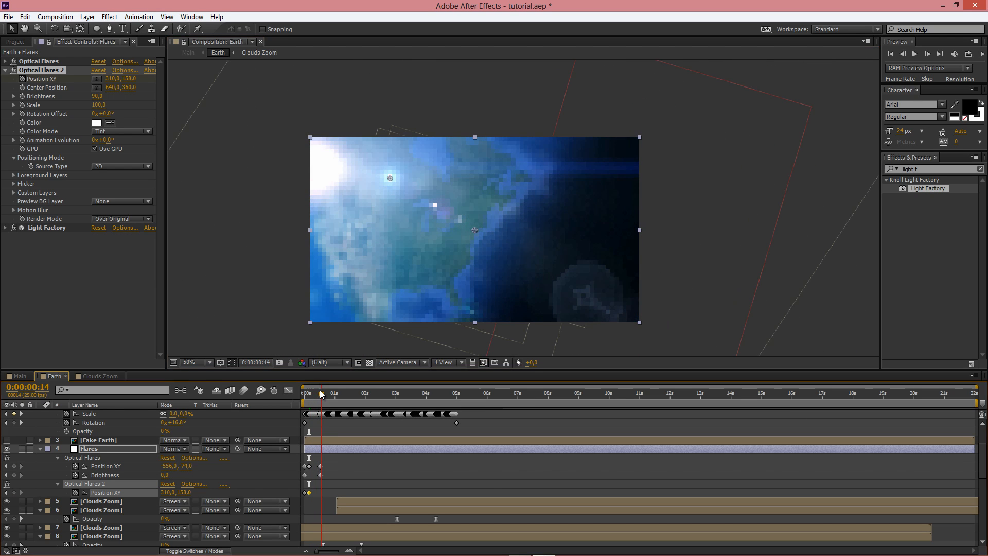
left_click_drag(390, 177, 274, 135)
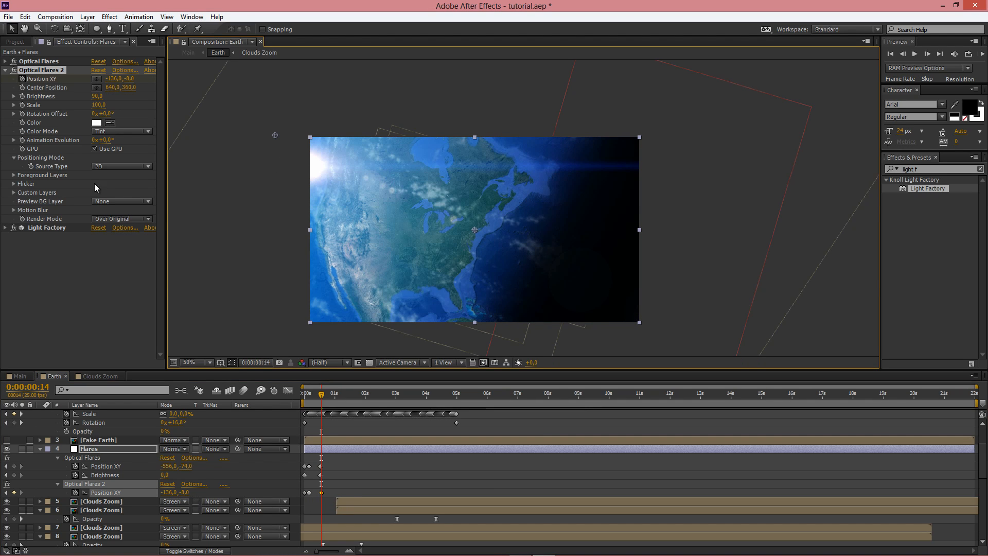
left_click(22, 97)
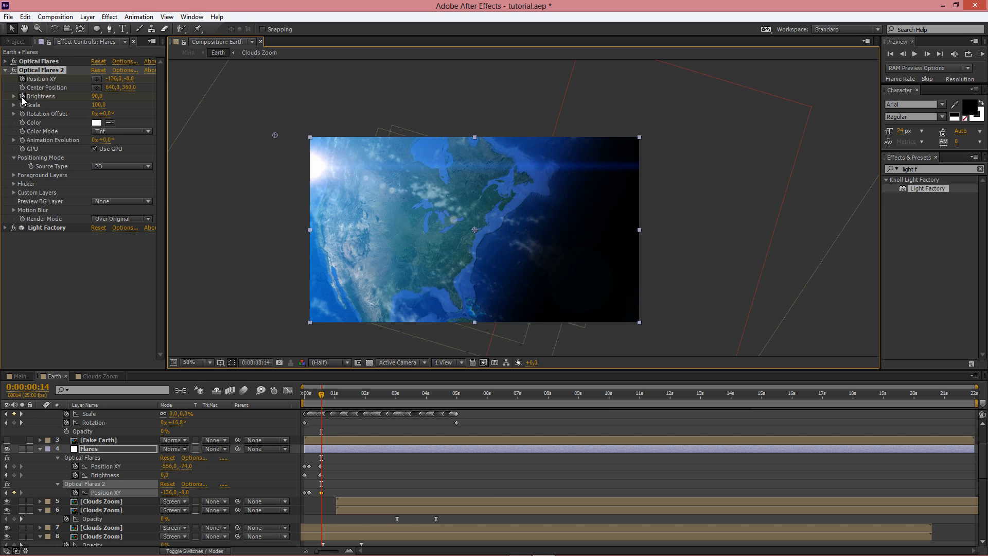
left_click(97, 96)
type("0")
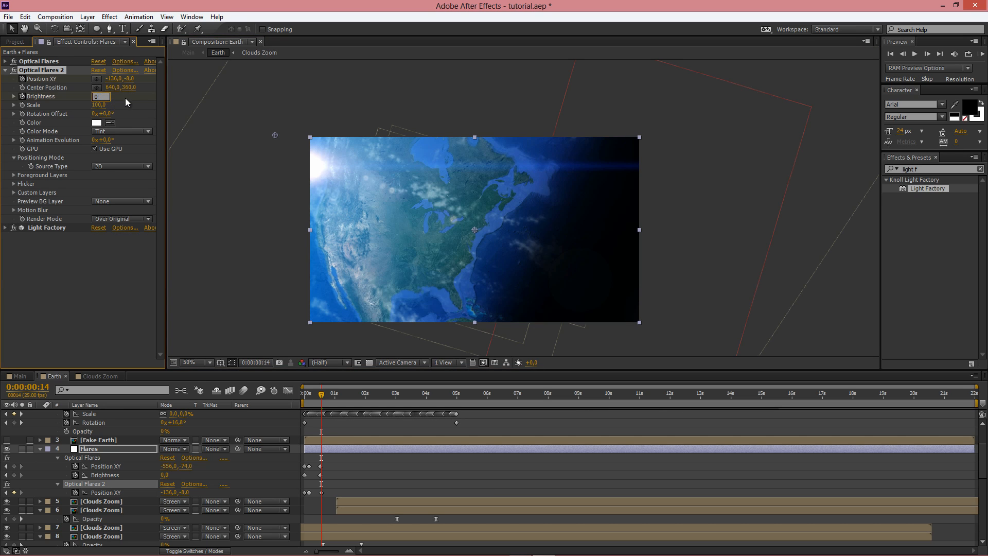
key("Return")
Set the Optical Flares 2 Brightness to 90 at 0:00:00:00 and collapse the effect.
left_click(302, 402)
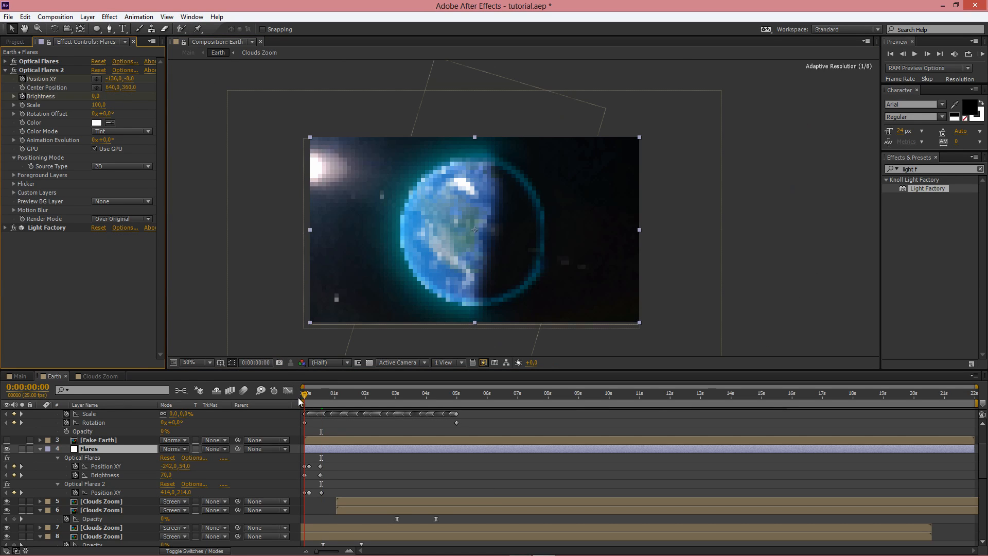
left_click(97, 96)
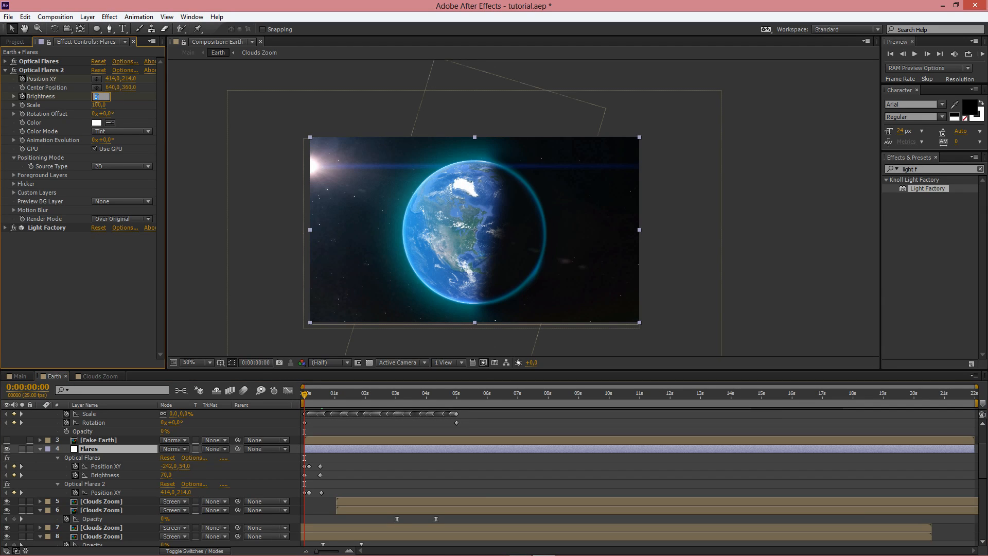
key("Return")
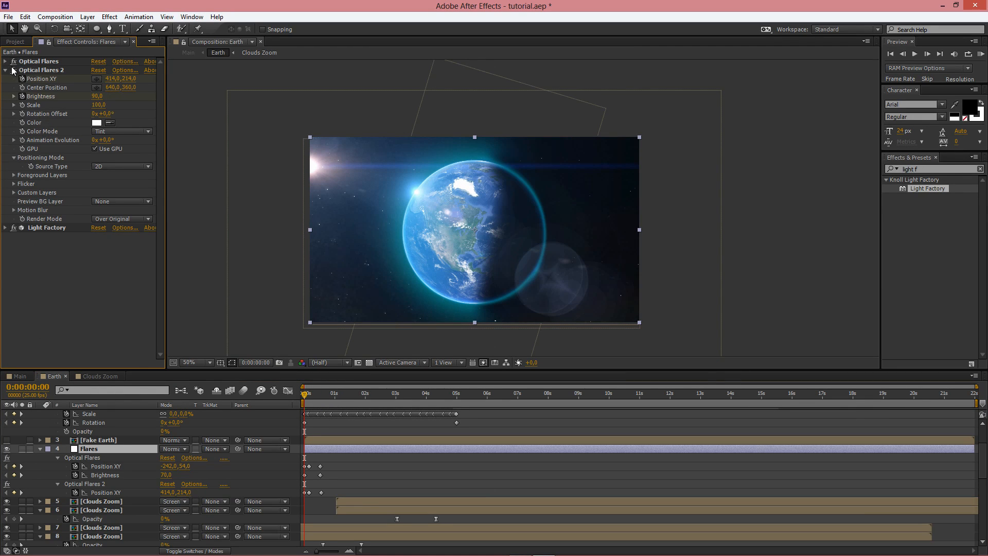
left_click(5, 70)
Keyframe the Light Factory light source location at 0:00:00:00, about -176, 34 at 0:00:00:04 and about -414, -90 at 0:00:00:13.
left_click(5, 79)
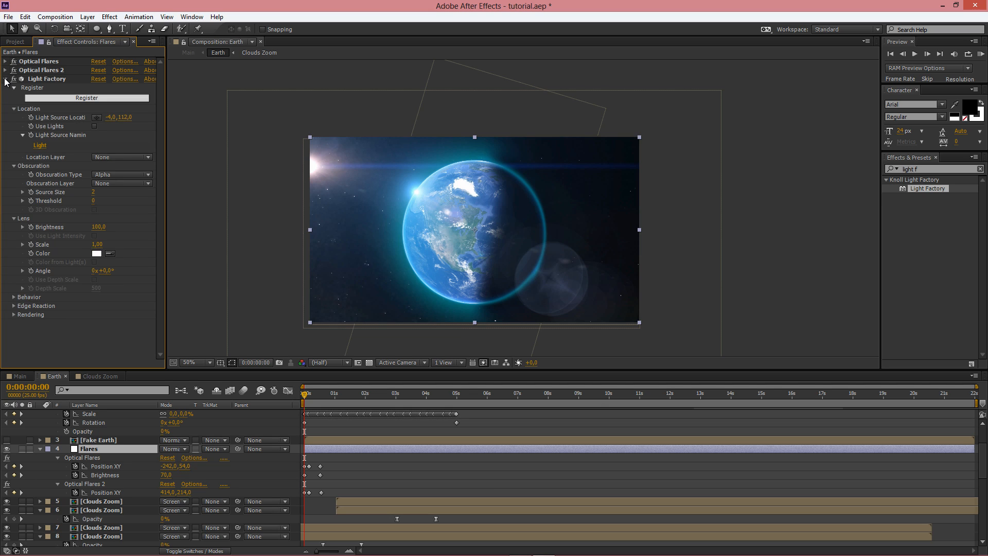
left_click(31, 119)
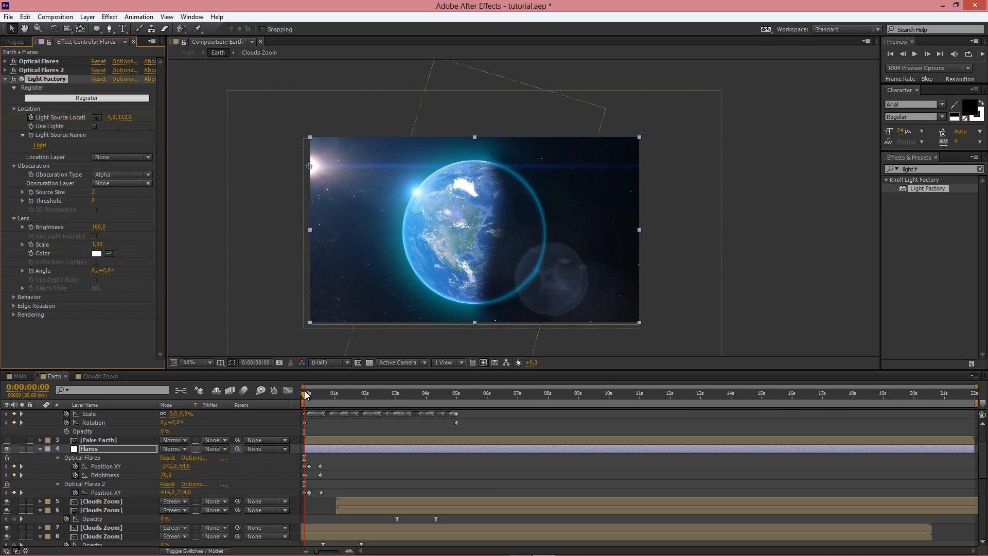
left_click_drag(307, 396, 310, 393)
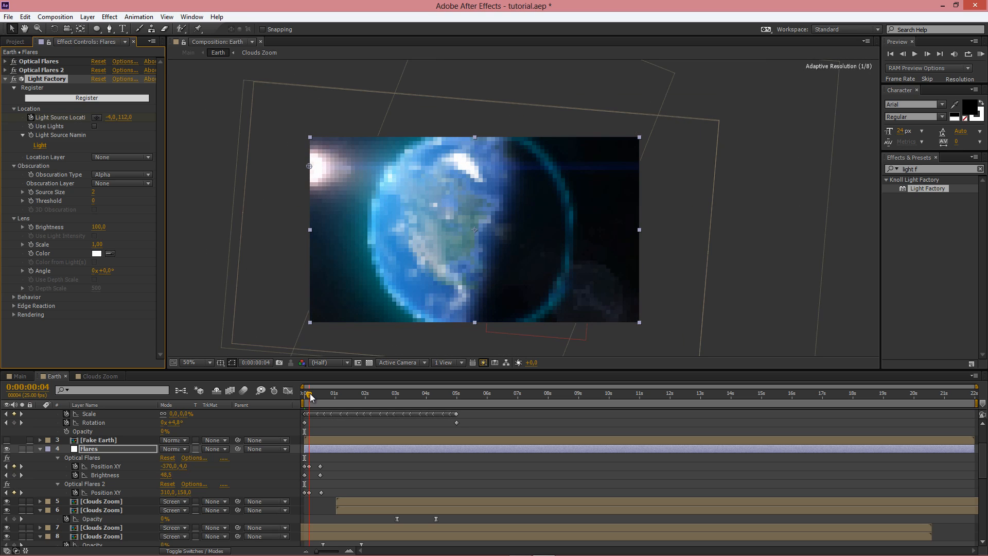
left_click_drag(309, 165, 264, 146)
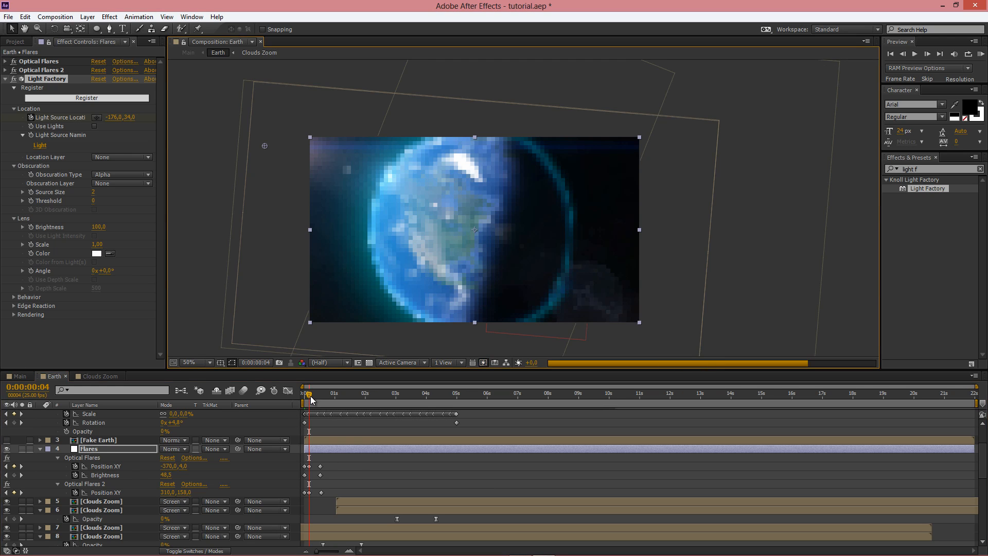
left_click_drag(307, 394, 316, 394)
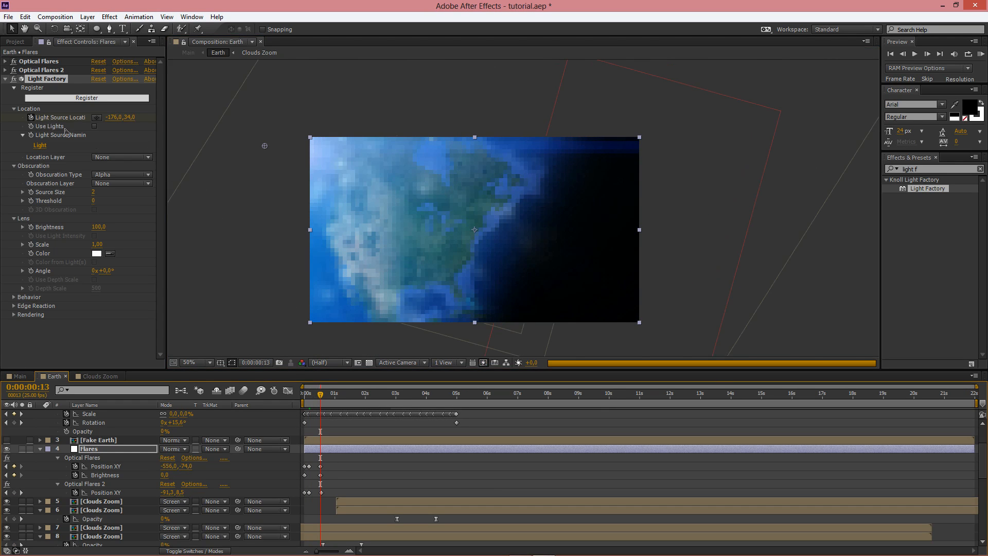
left_click_drag(264, 144, 203, 113)
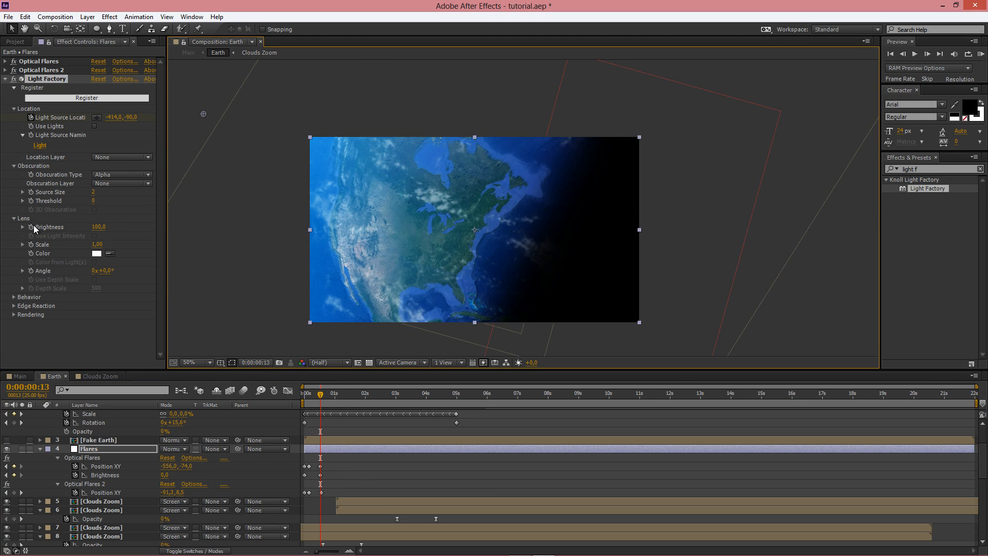
Keyframe the Light Factory Brightness at 0 at 0:00:00:13 and at 100 at 0:00:00:00.
left_click_drag(98, 227, 3, 230)
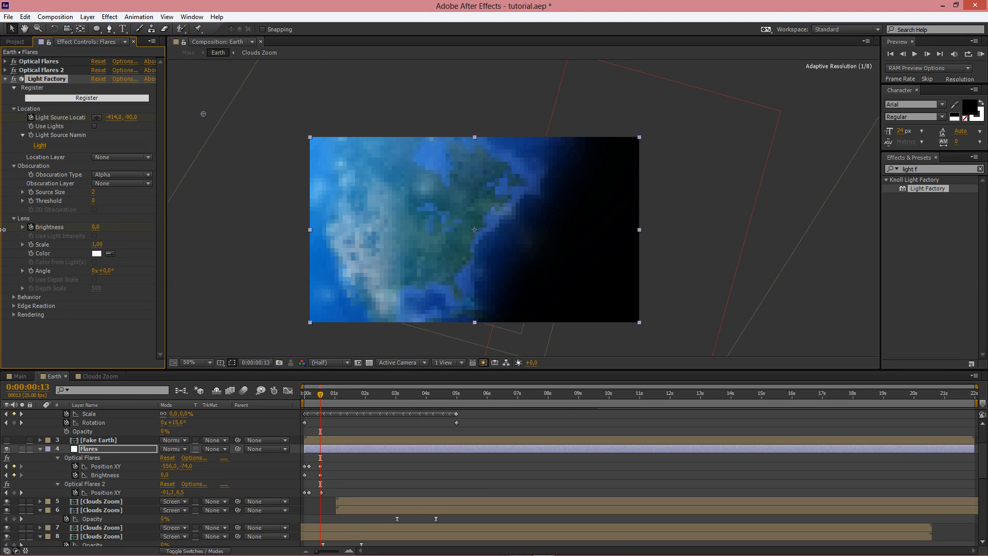
key("Home")
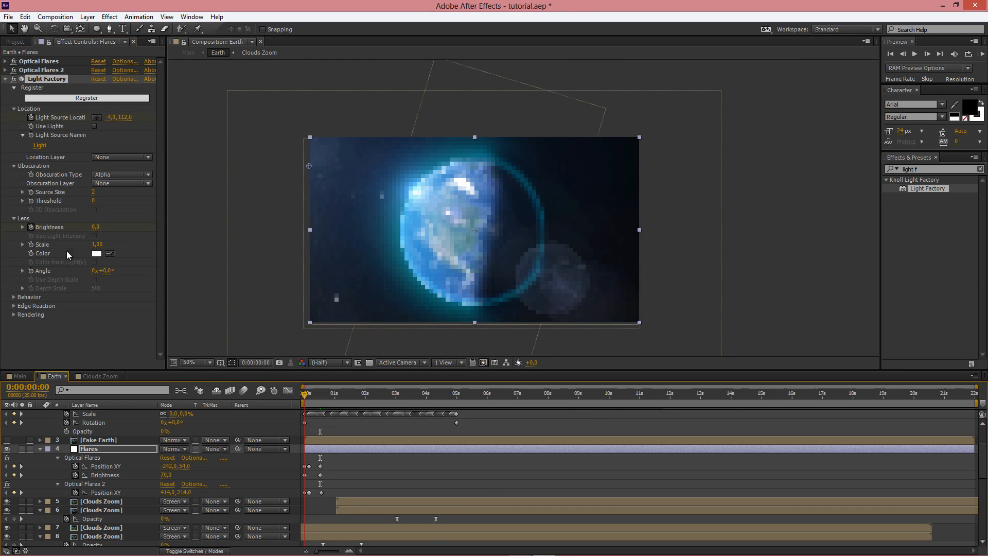
left_click(97, 226)
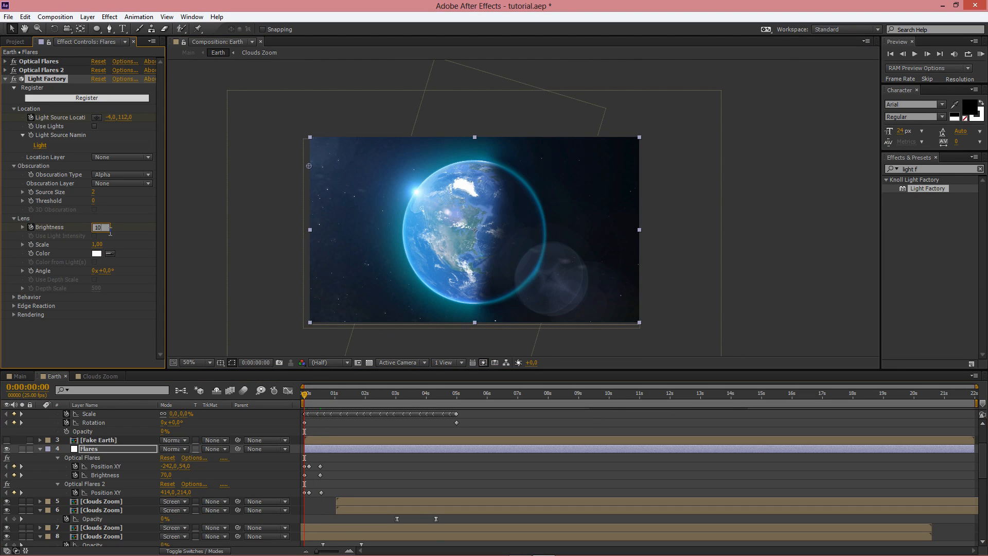
type("100")
key("Return")
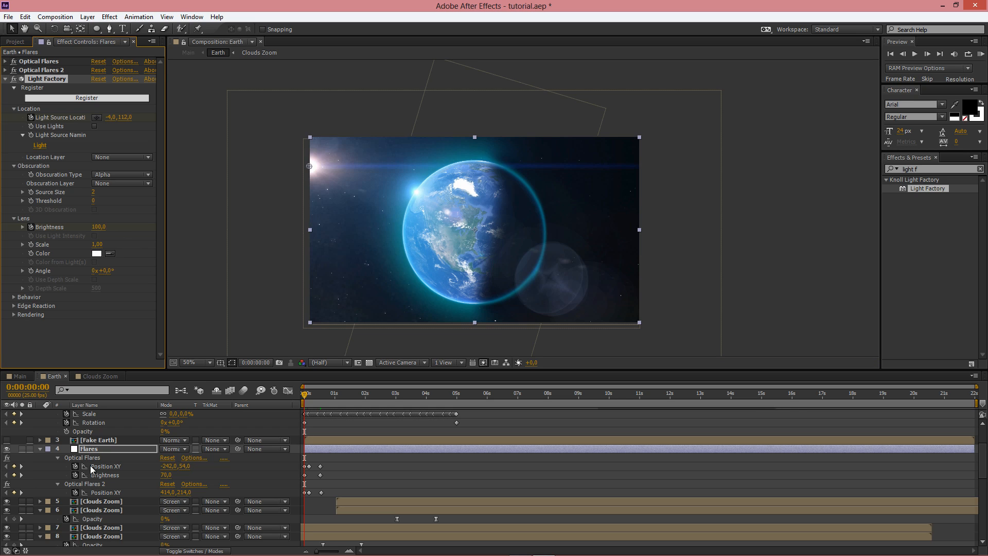
Collapse the expanded properties of the Flares, Zoom and Clouds Zoom layers.
left_click(40, 448)
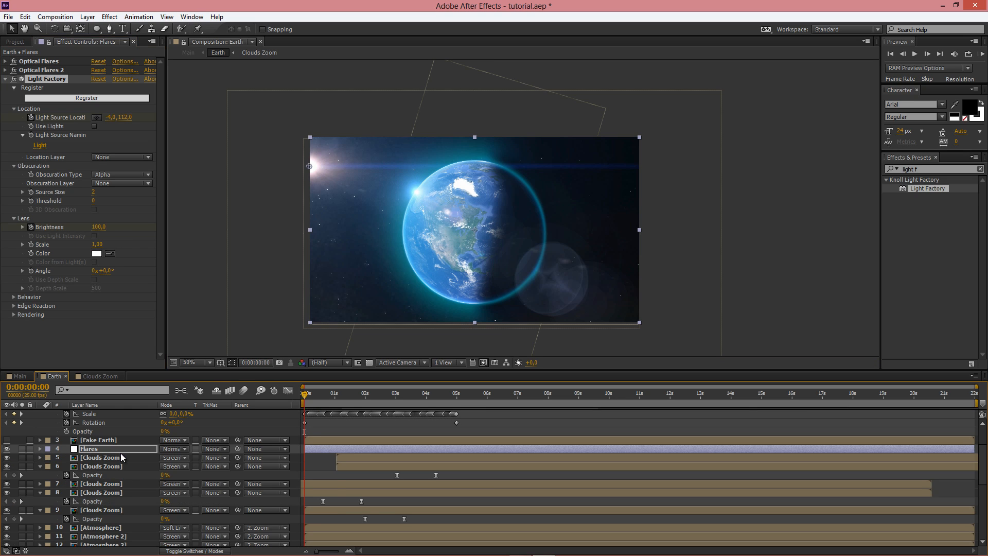
scroll(119, 452, "up", 3)
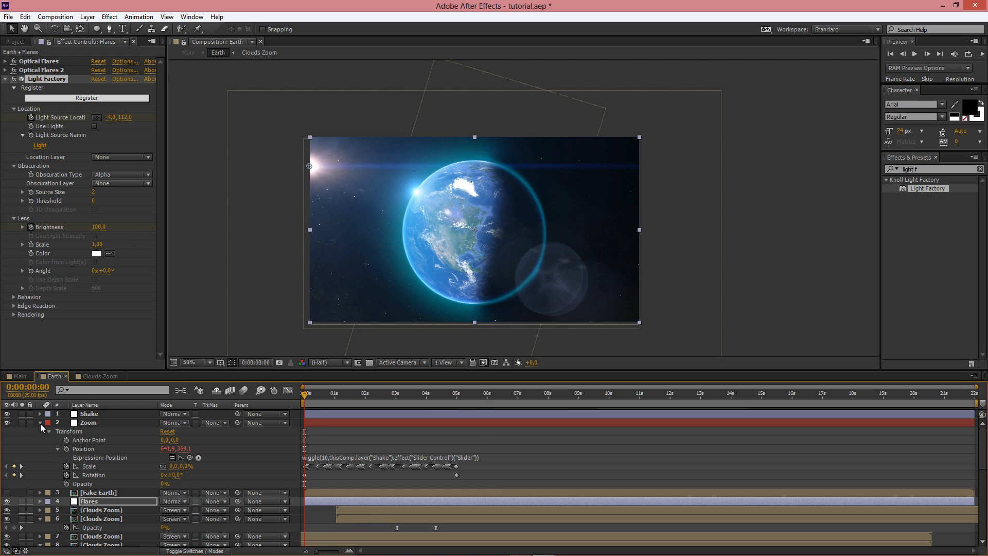
left_click(40, 423)
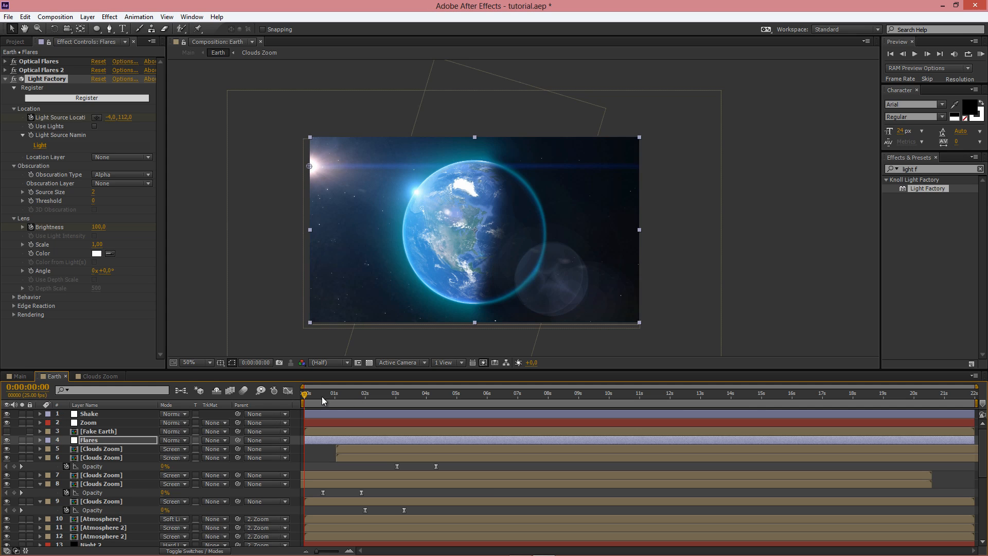
left_click(40, 457)
left_click(40, 475)
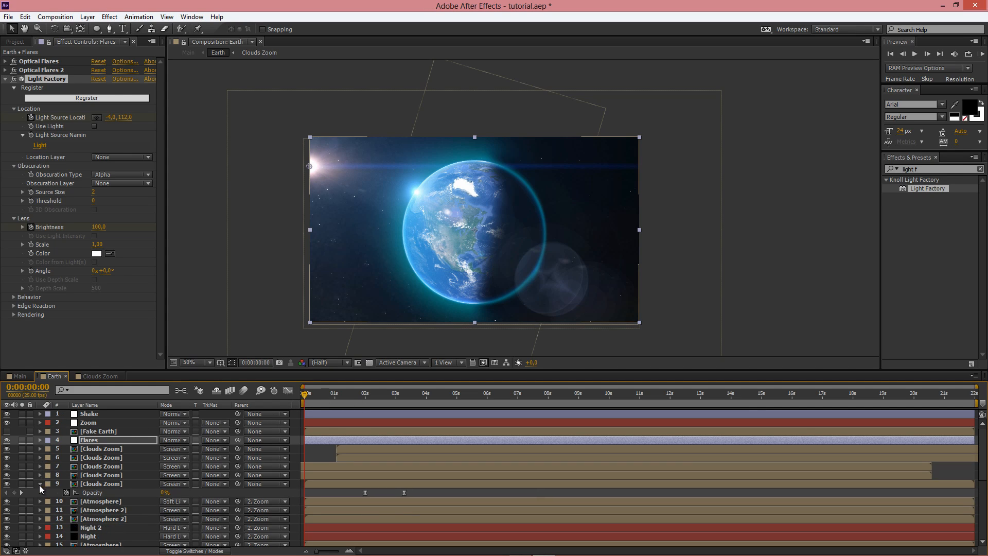
left_click(40, 484)
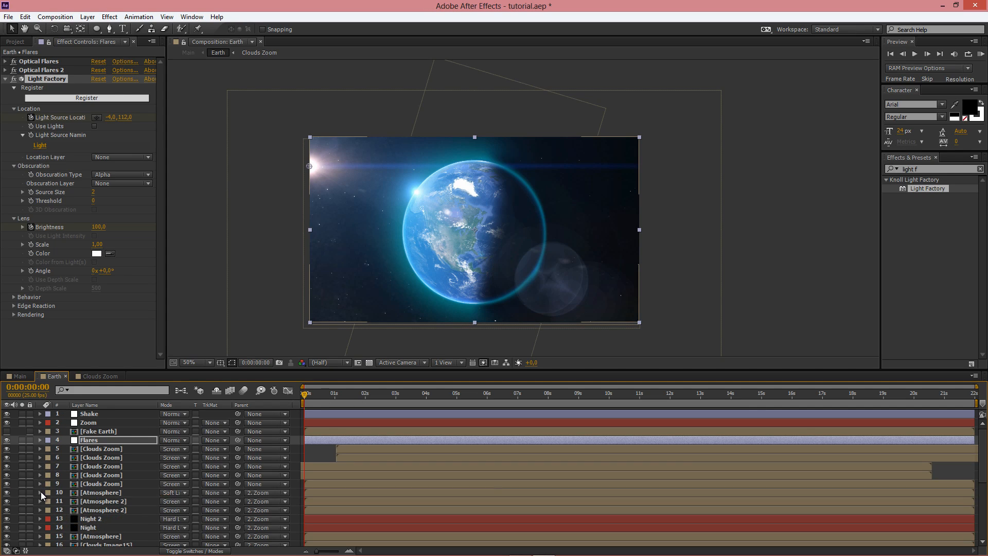
left_click(116, 430)
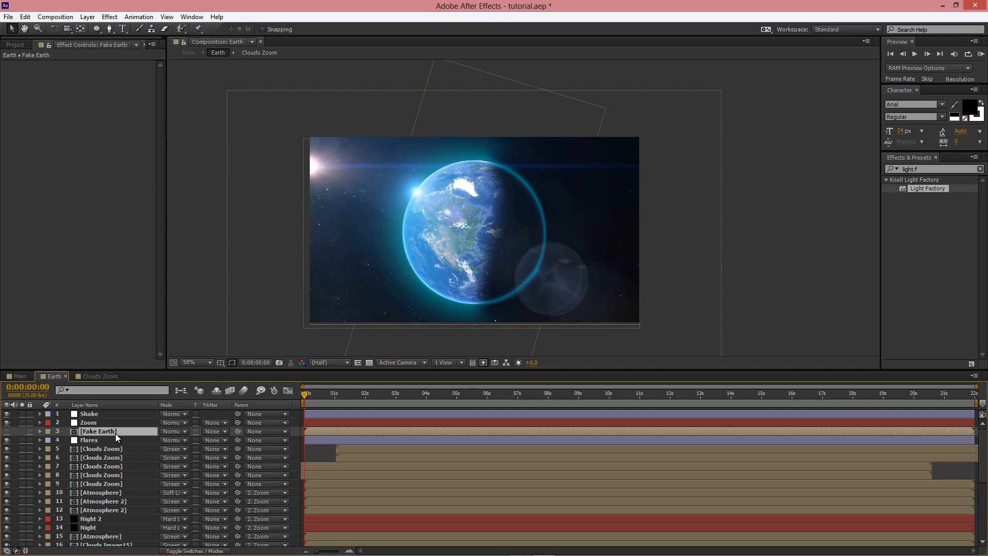
left_click(111, 438)
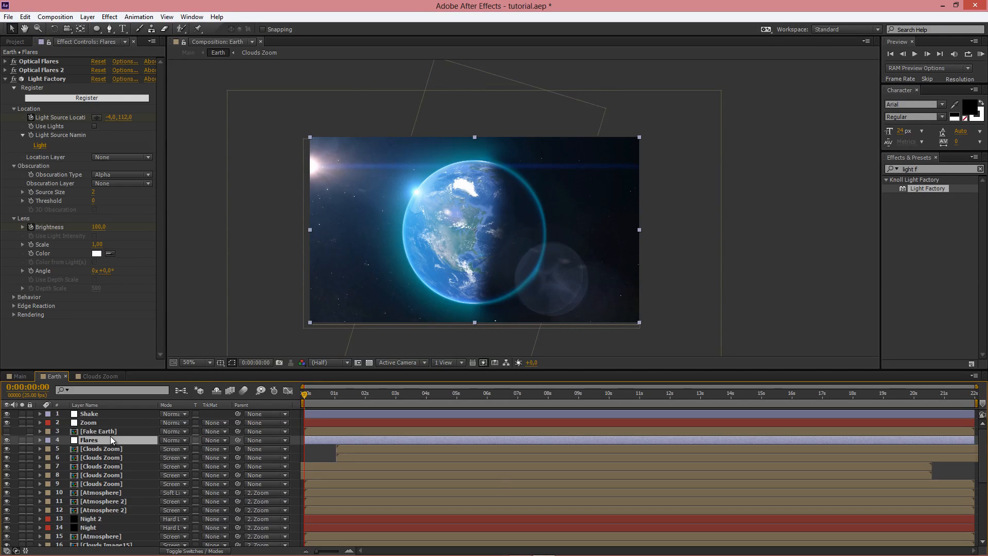
Enable motion blur for the Earth composition and switch it on for the five Clouds Zoom layers, 5 to 9.
left_click(244, 391)
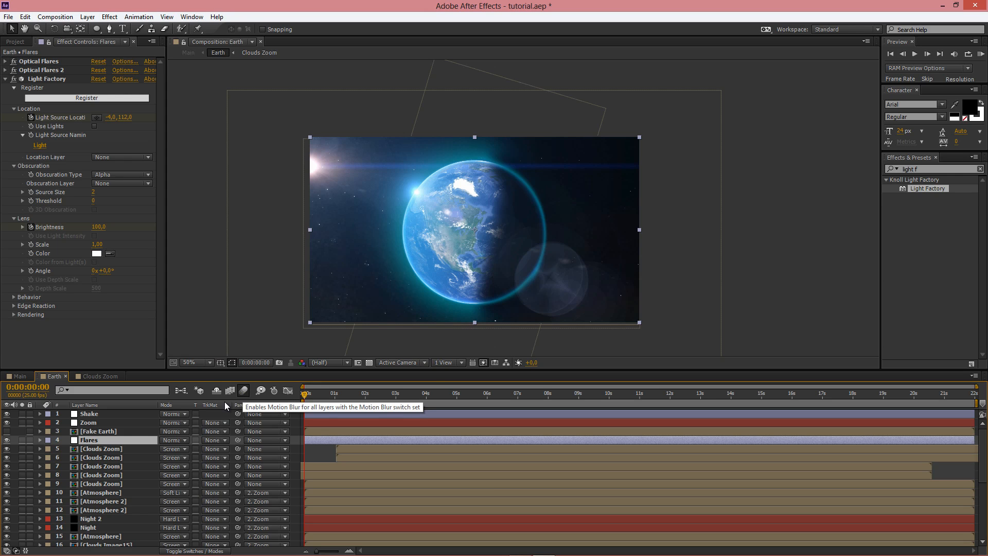
left_click(122, 450)
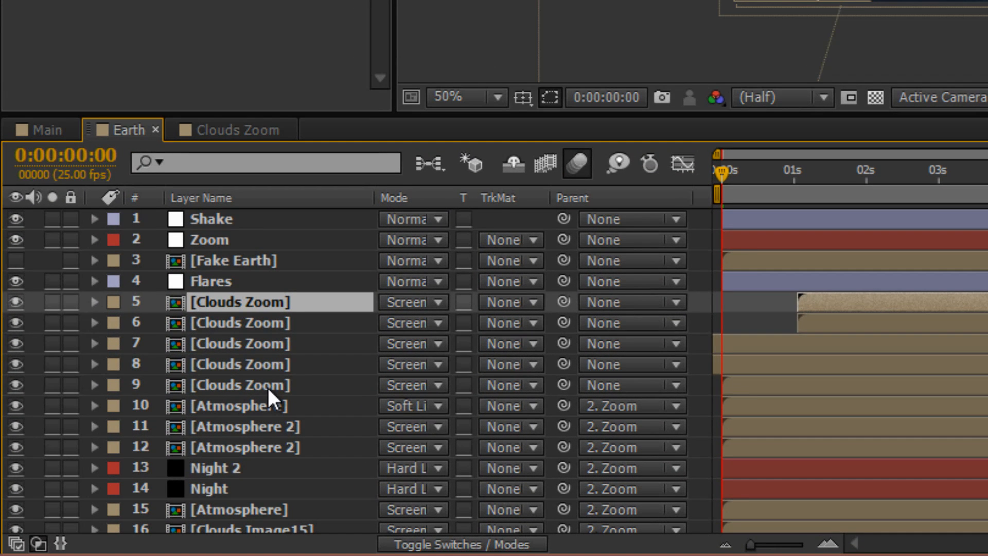
left_click(268, 388, "shift")
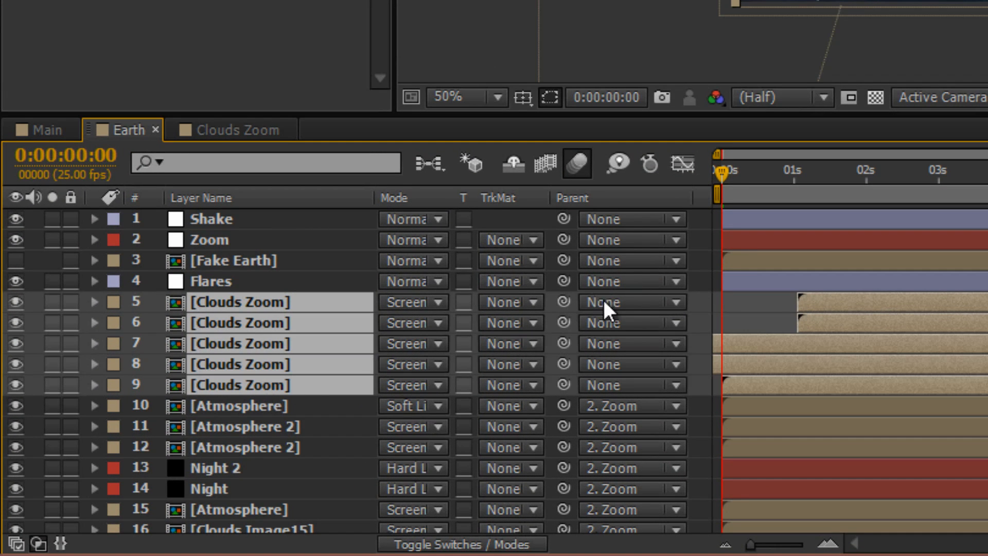
left_click(472, 535)
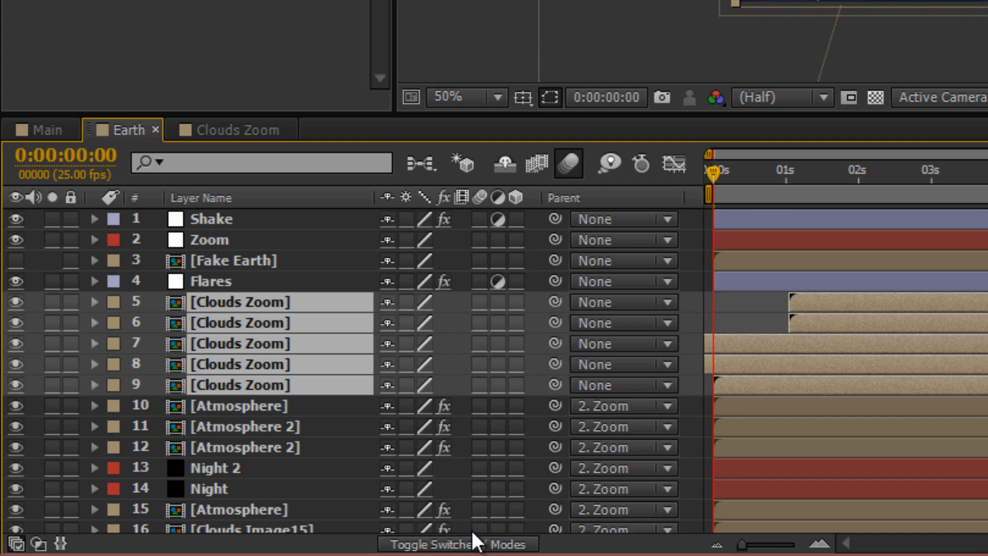
left_click(482, 297)
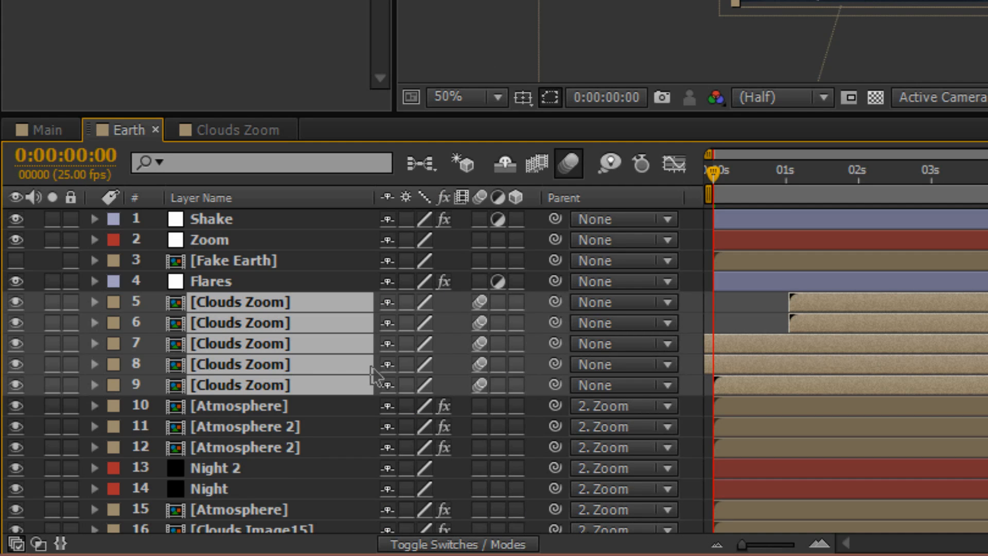
Try motion blur on layers 10 to 14, the Atmosphere, Atmosphere 2, Night 2 and Night layers.
left_click(288, 411)
left_click(283, 425, "shift")
left_click(280, 445, "shift")
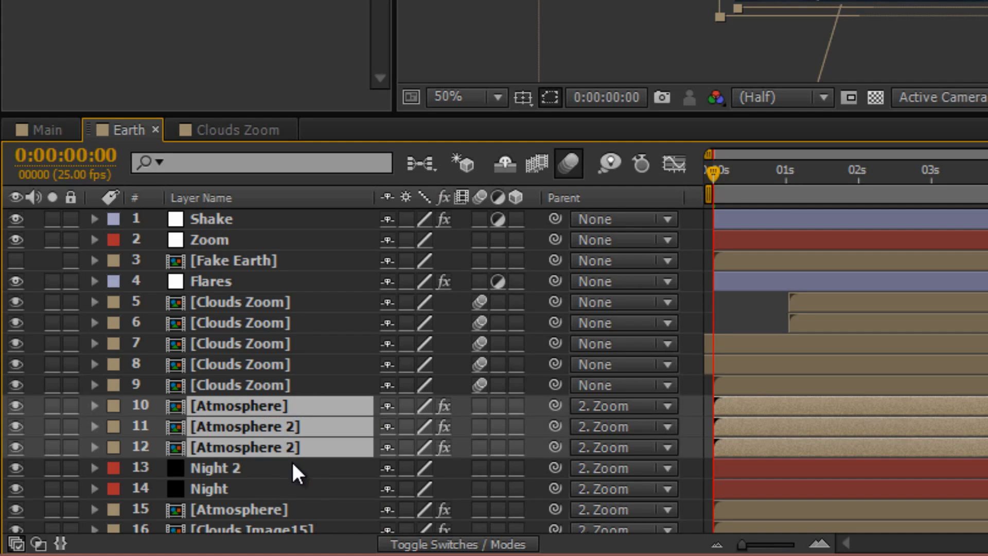
left_click(286, 487, "shift")
left_click(480, 404)
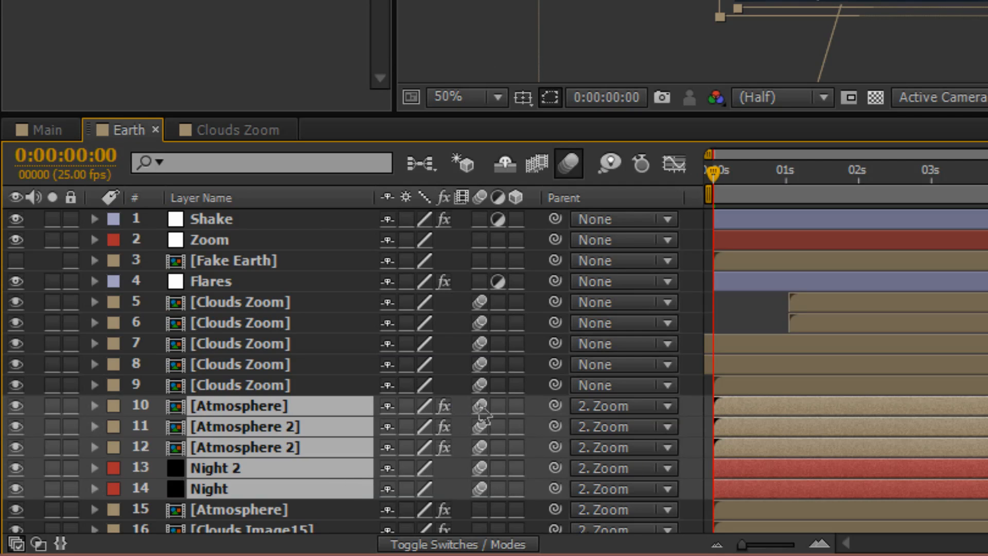
Try motion blur on the Clouds Image15 layer and the Atmosphere layer 15, and switch it back off for both.
scroll(393, 374, "down", 1)
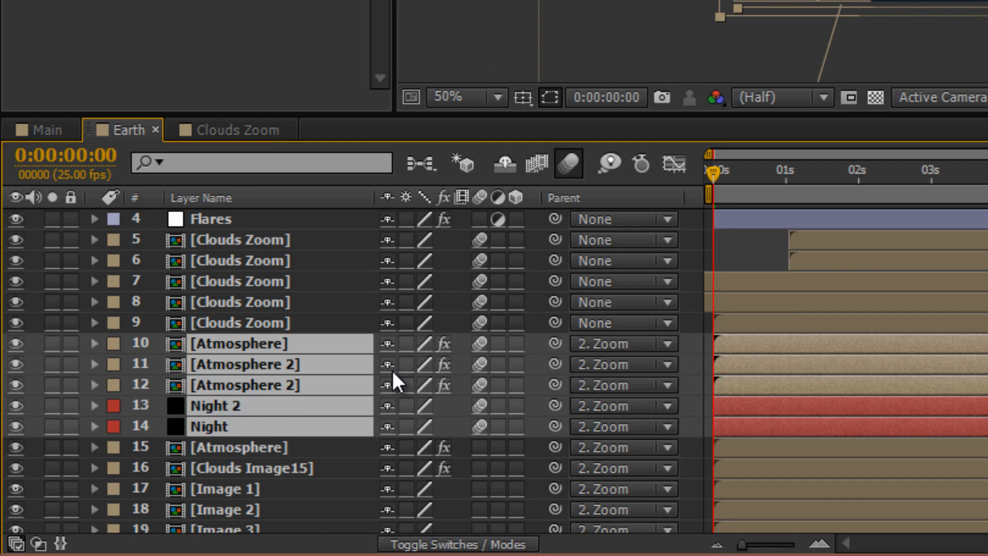
scroll(276, 404, "down", 1)
left_click(276, 387)
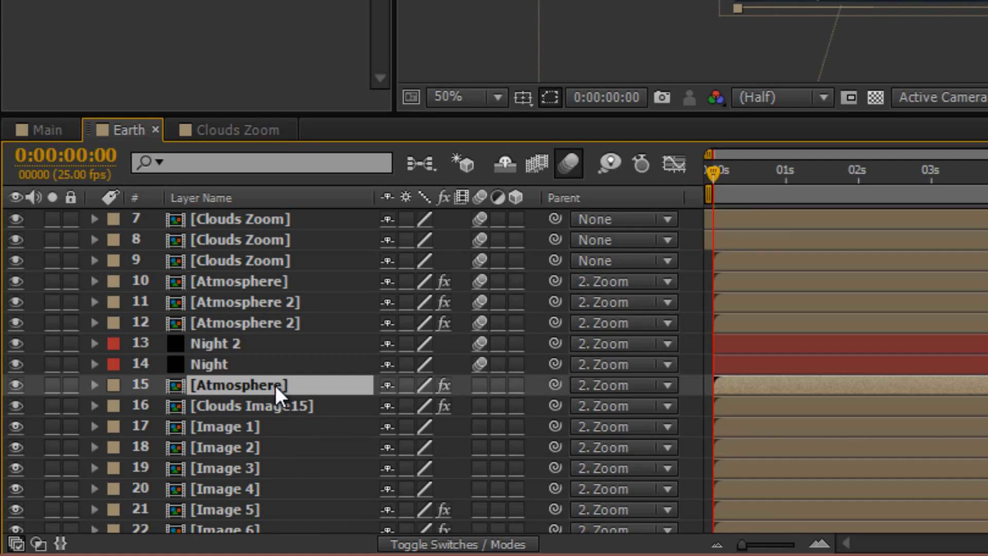
left_click(288, 409, "shift")
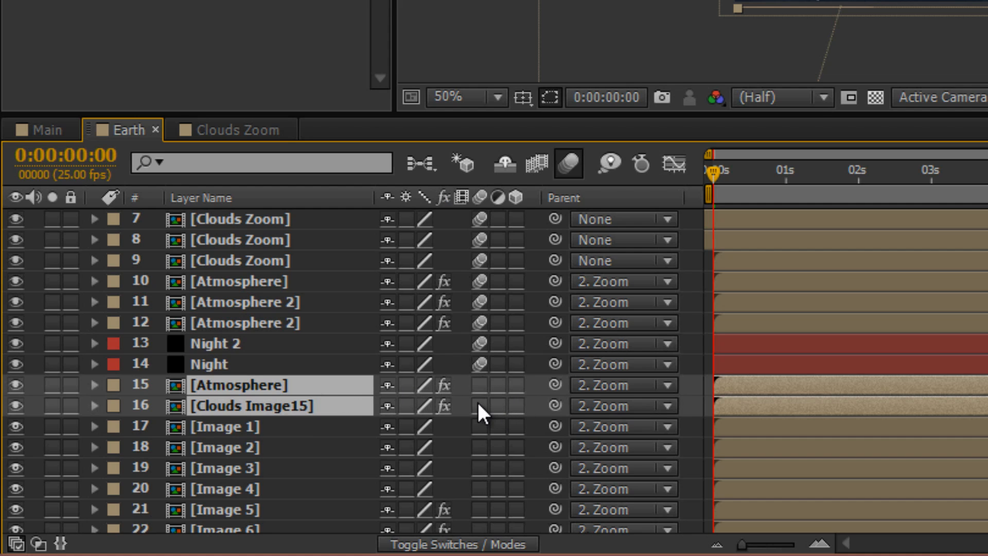
left_click(303, 365)
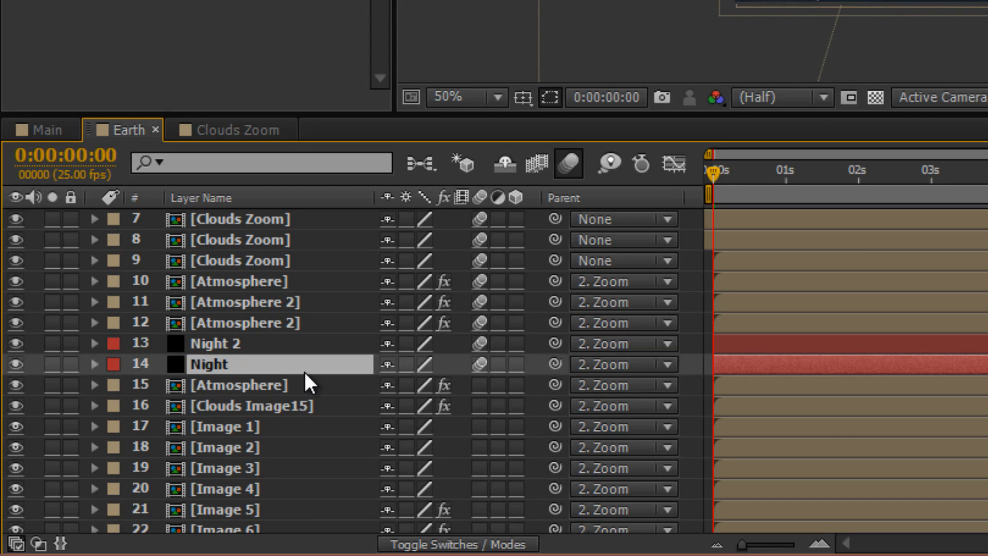
left_click(299, 405)
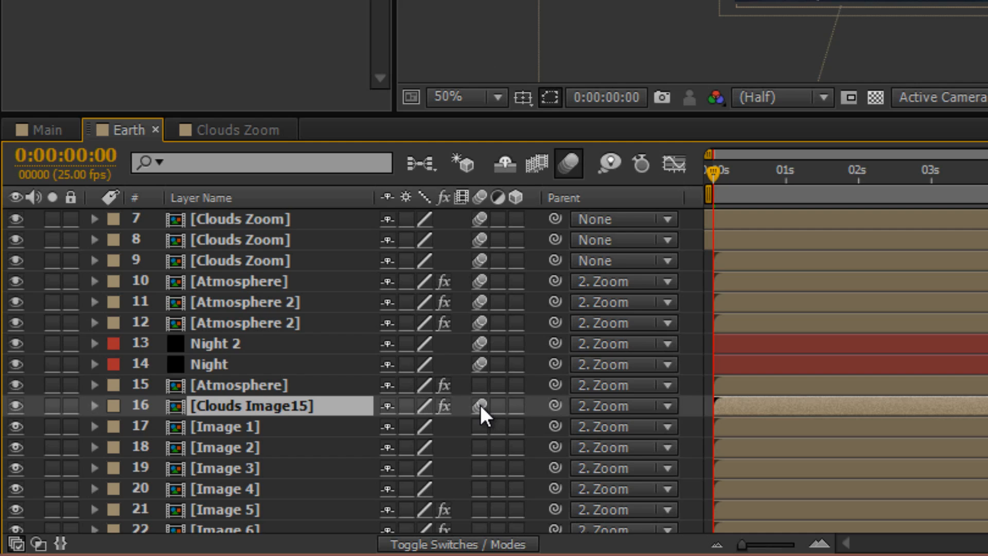
left_click(480, 405)
left_click(481, 385)
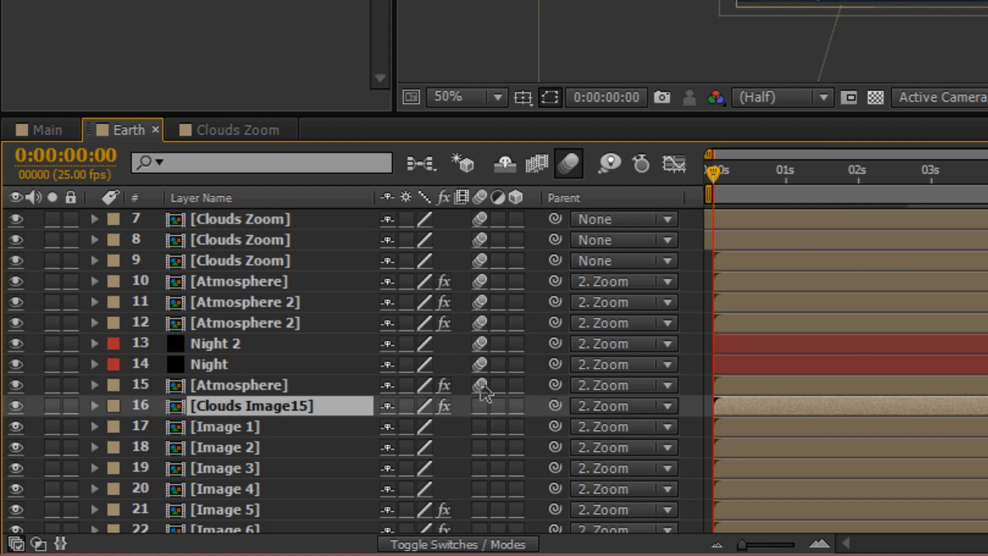
left_click(480, 385)
Switch motion blur back off for layers 10 to 14, from Atmosphere down to Night.
left_click(480, 302)
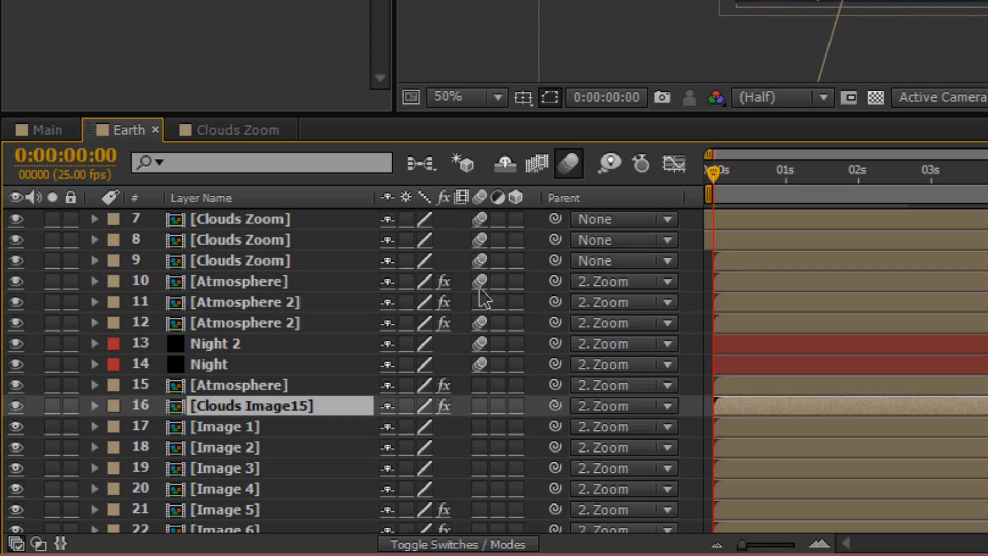
left_click(480, 282)
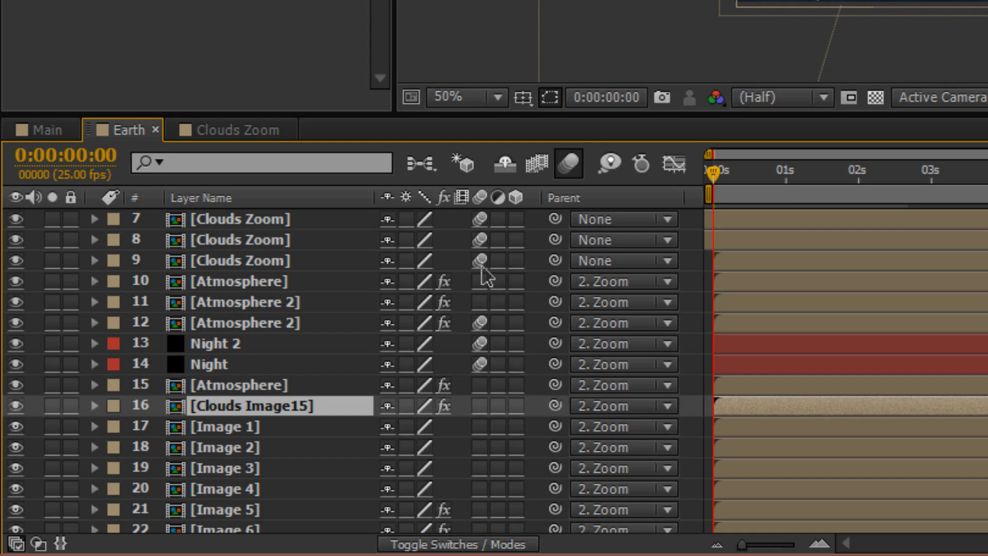
left_click(480, 323)
left_click(480, 344)
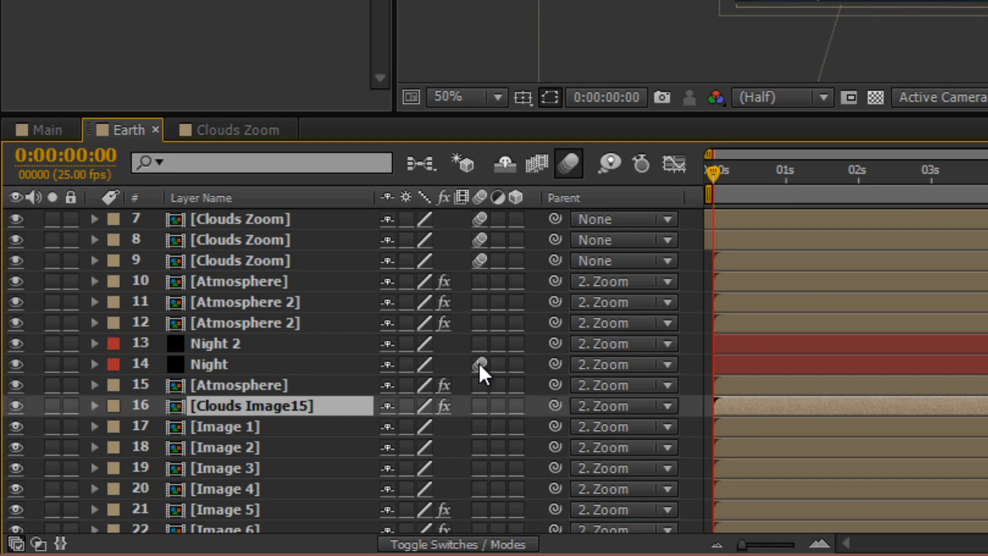
Switch on motion blur for the Image 1 to Image 14 layers.
scroll(477, 361, "down", 1)
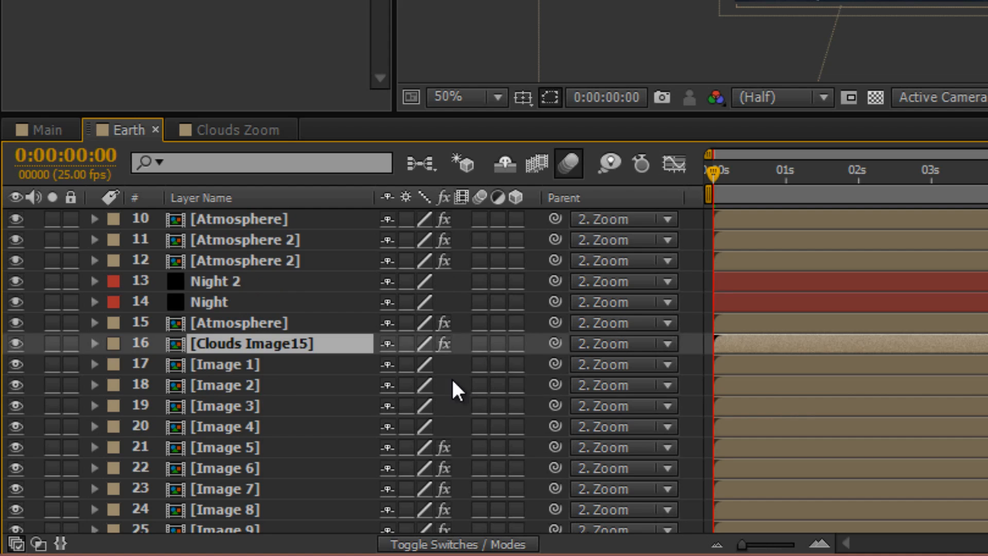
left_click(279, 360)
scroll(289, 391, "down", 2)
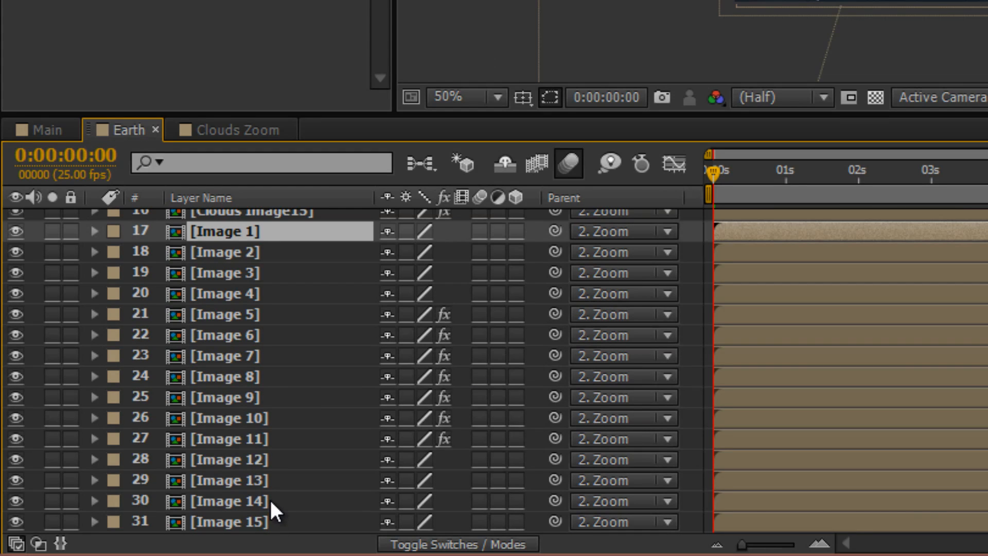
left_click(270, 498, "shift")
left_click(479, 232)
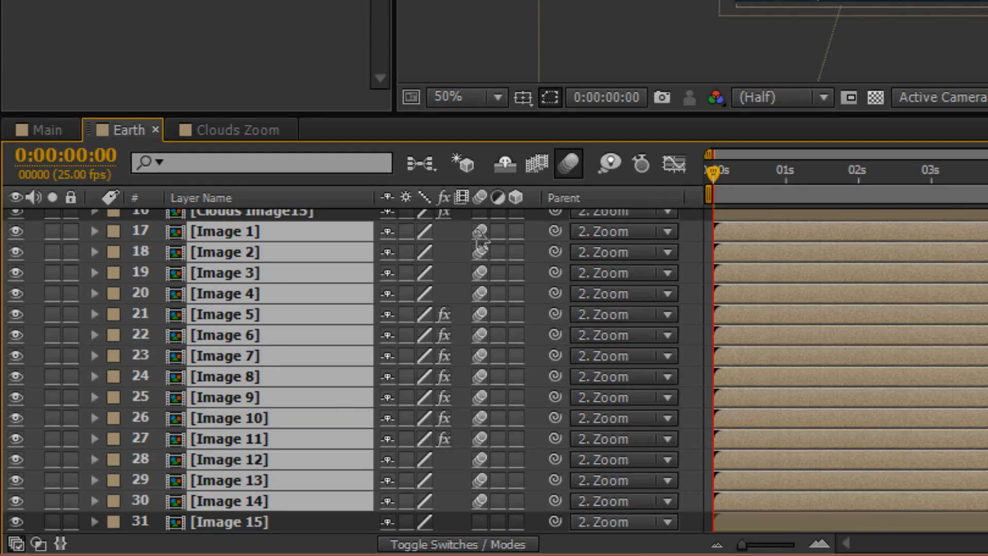
Try motion blur on the Image 15 layer, switch it back off and preview the zoom up to about 0:00:01:18.
left_click(296, 530)
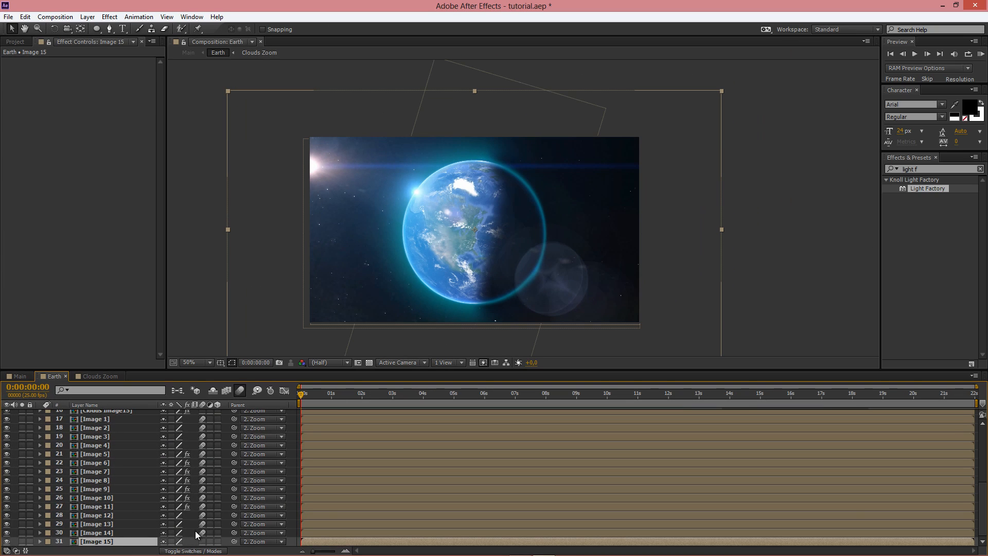
left_click(211, 540)
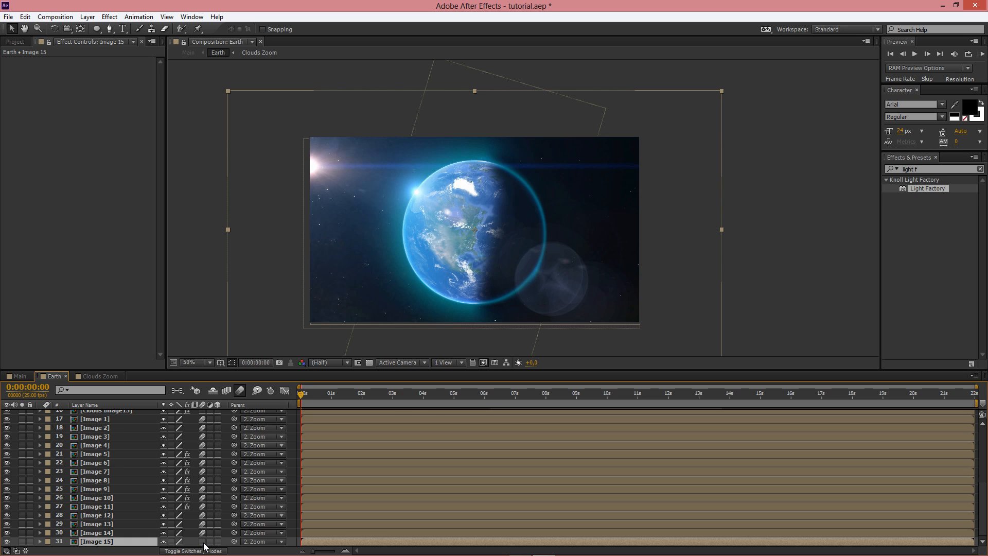
left_click(203, 543)
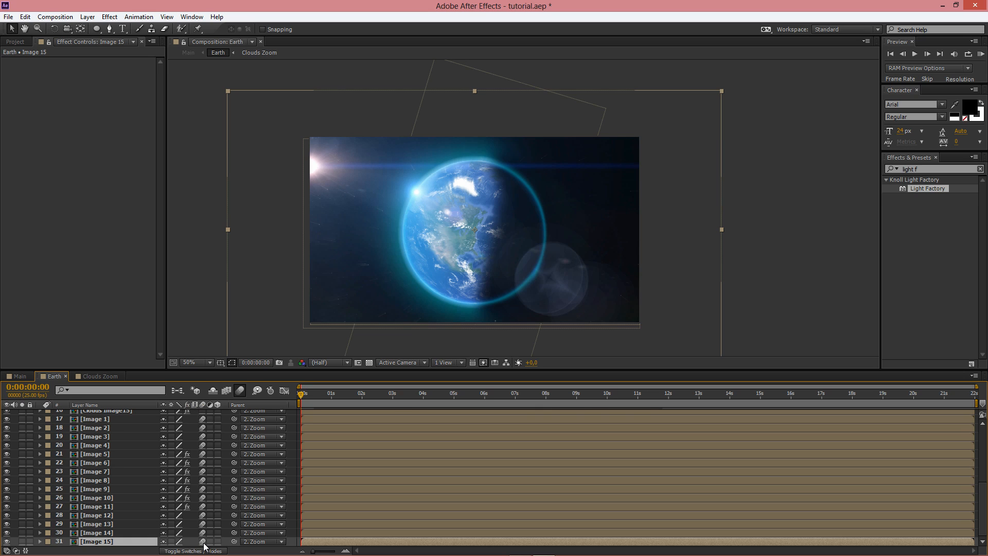
left_click(203, 542)
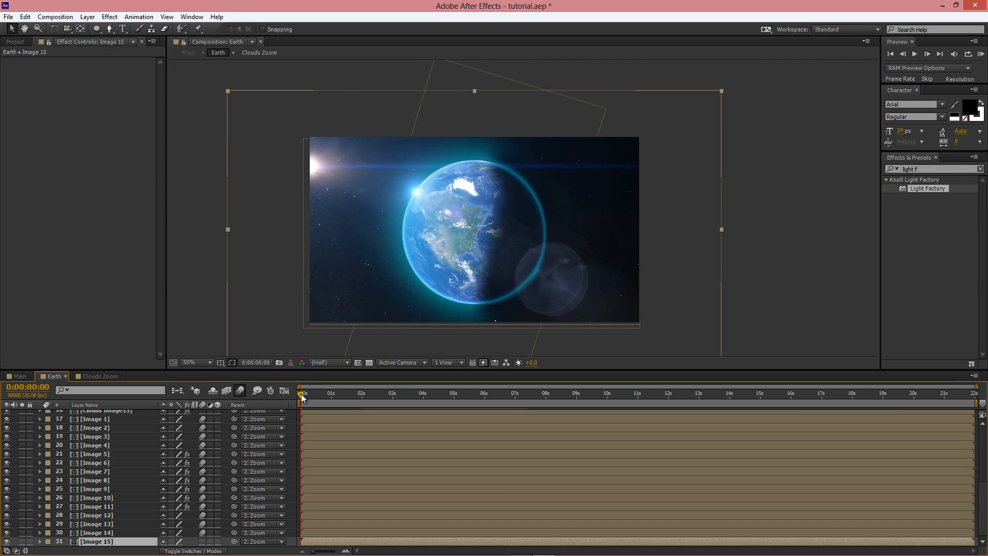
left_click_drag(301, 393, 355, 395)
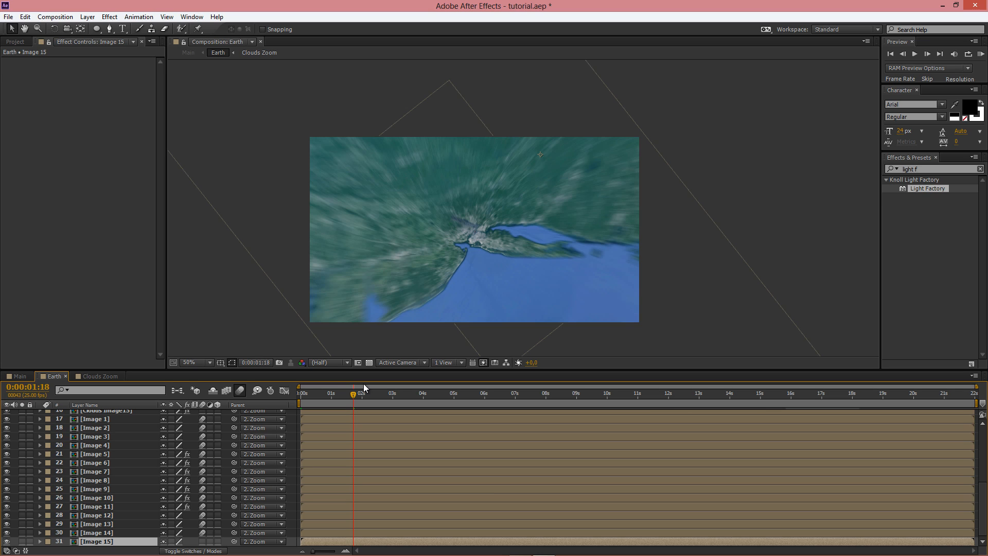
Apply the Magic Bullet Looks effect to the Earth layer in the Main composition.
left_click(21, 376)
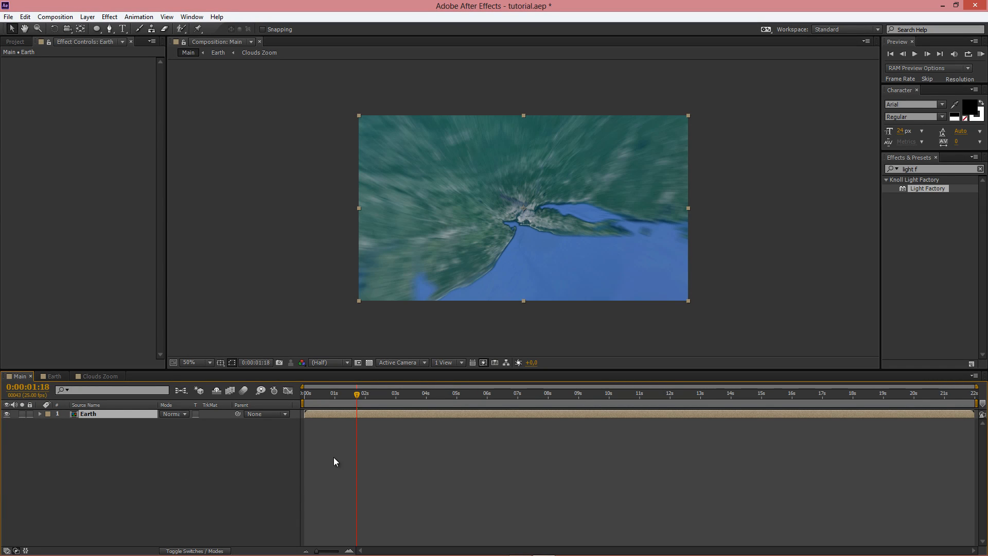
left_click(110, 16)
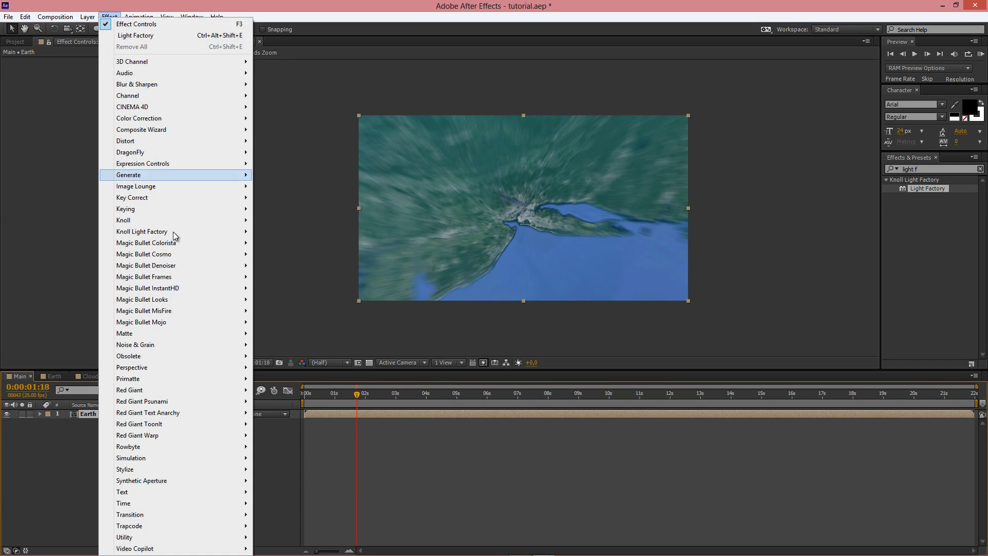
mouse_move(184, 299)
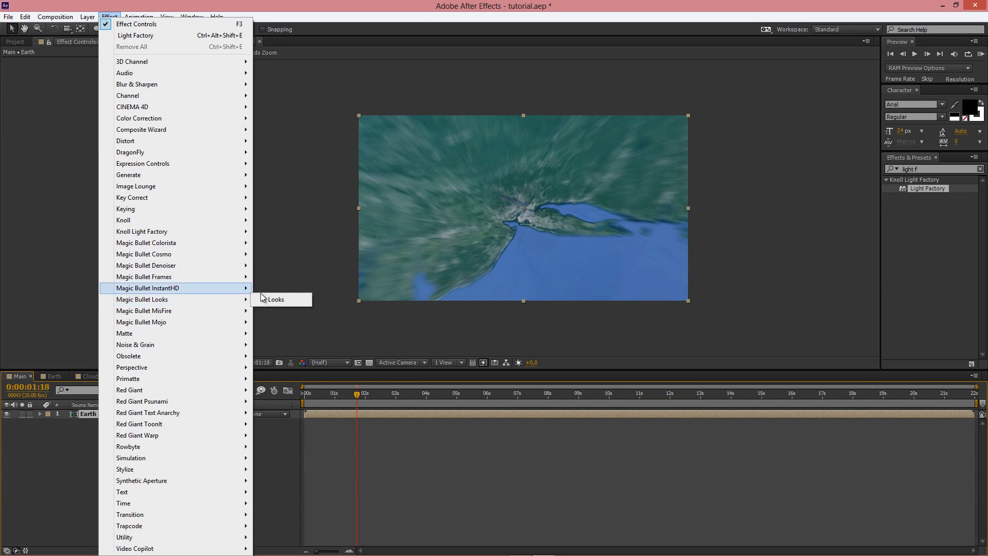
left_click(265, 299)
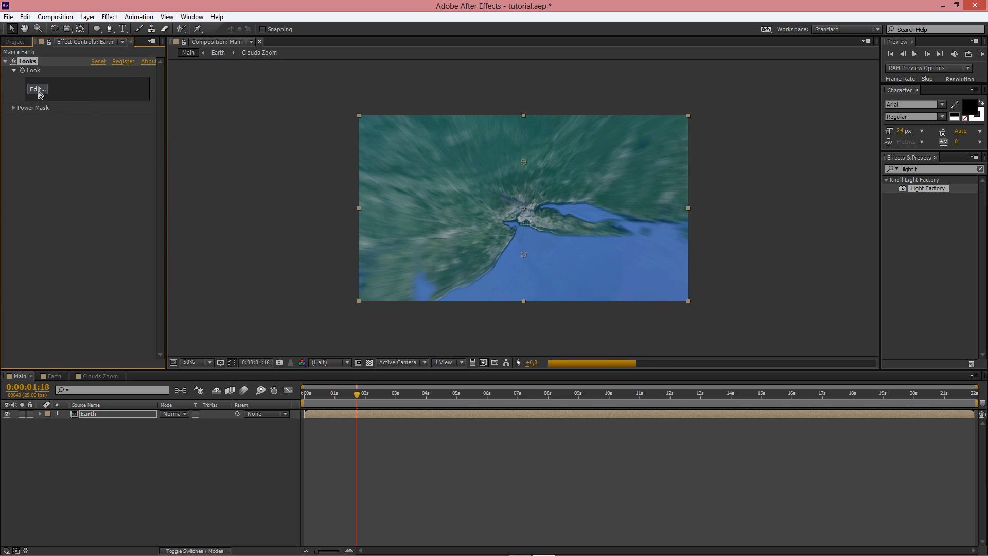
Try the Cool look, choose the Blockbuster look for the Earth layer instead, and preview the graded zoom from the start to about 0:00:02:03.
left_click(38, 89)
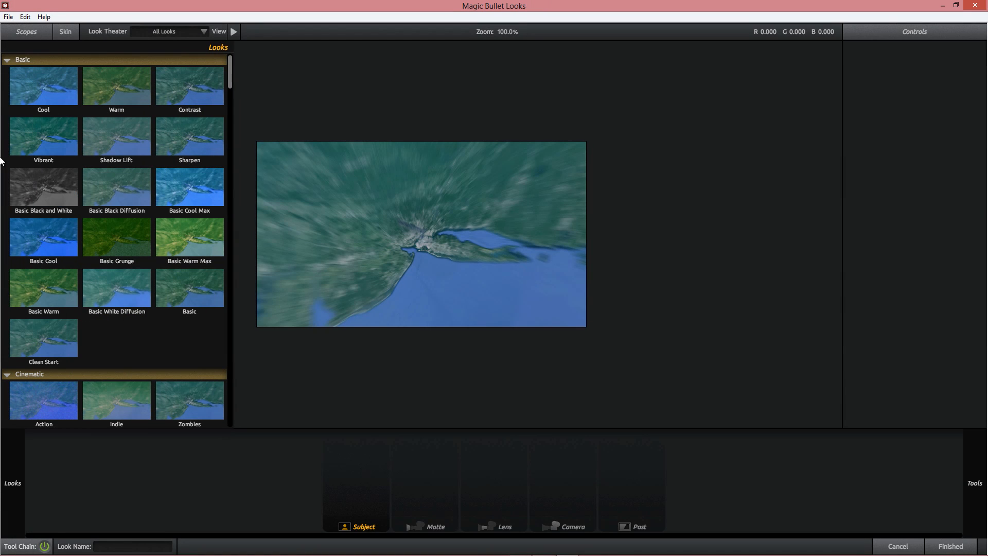
left_click(38, 96)
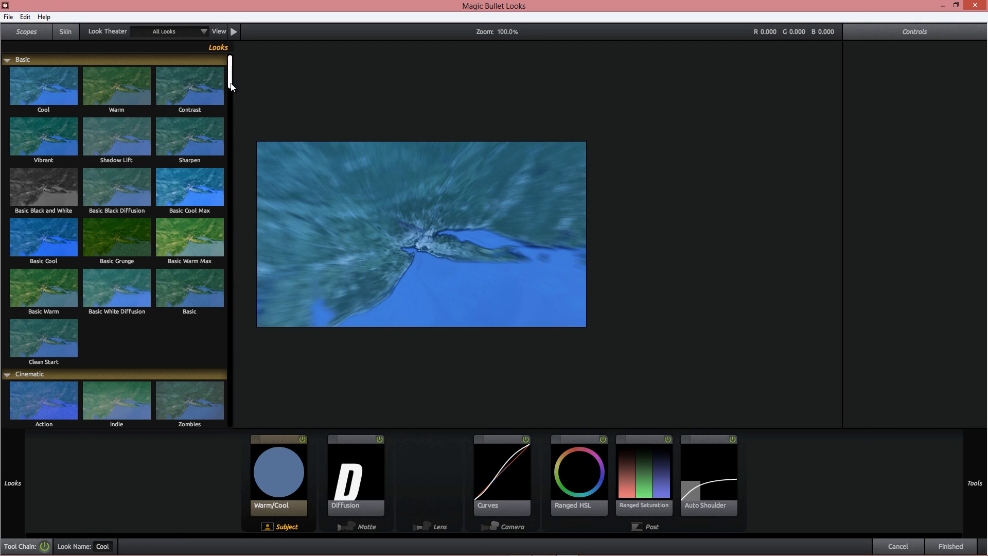
left_click_drag(232, 88, 241, 116)
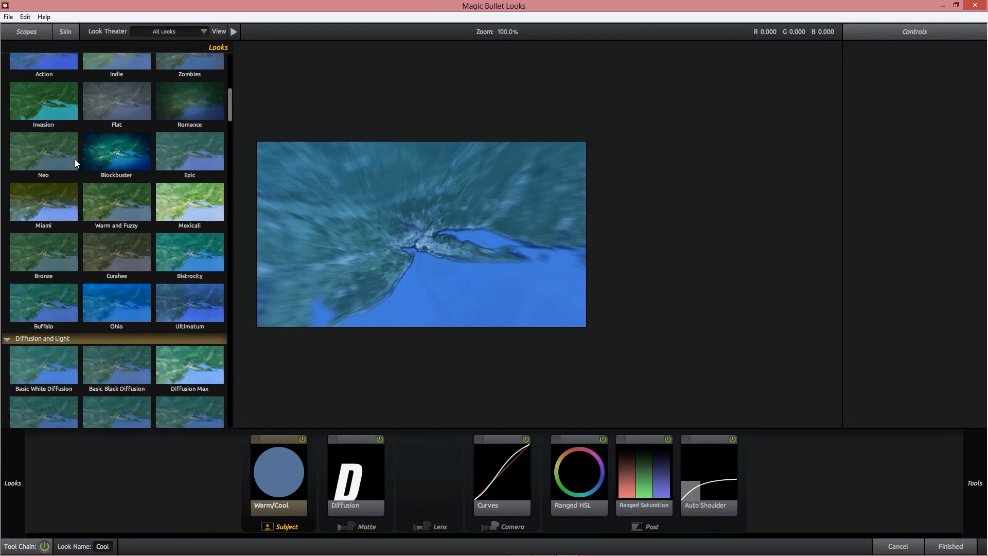
left_click(105, 148)
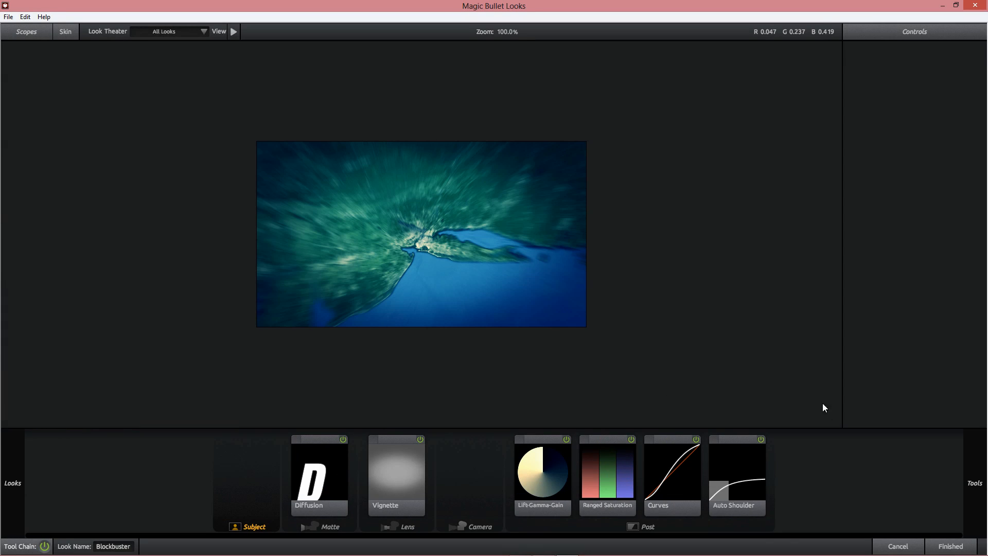
left_click(947, 545)
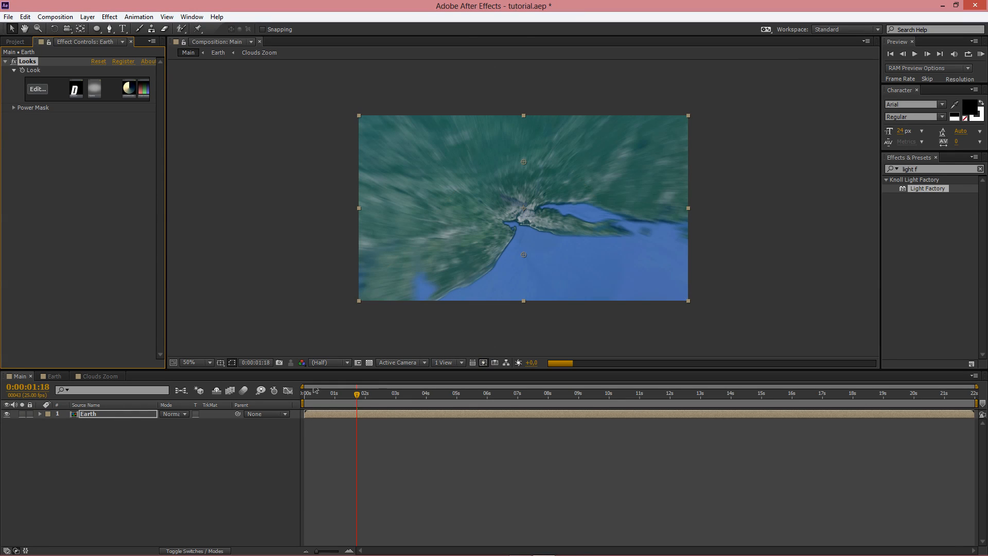
left_click_drag(312, 394, 296, 392)
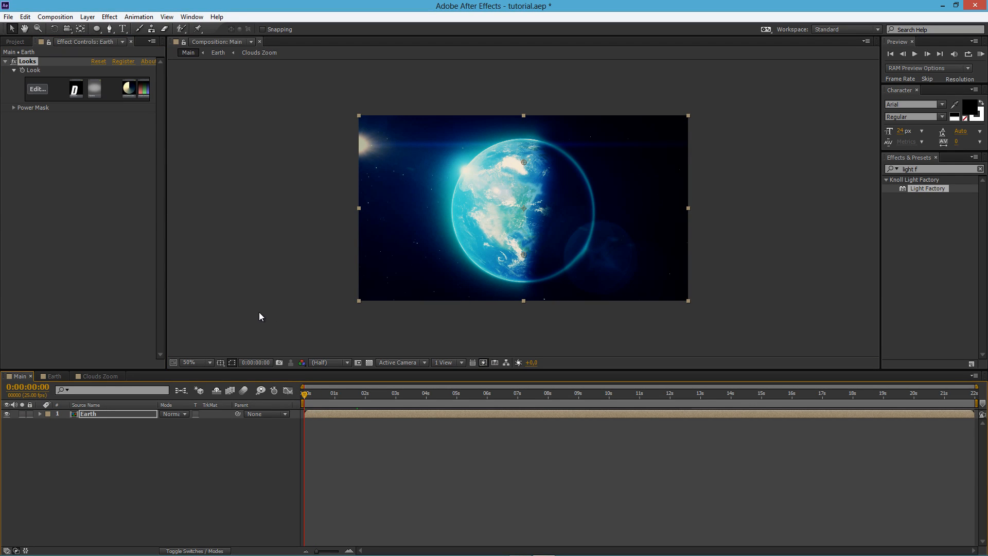
left_click_drag(321, 395, 372, 394)
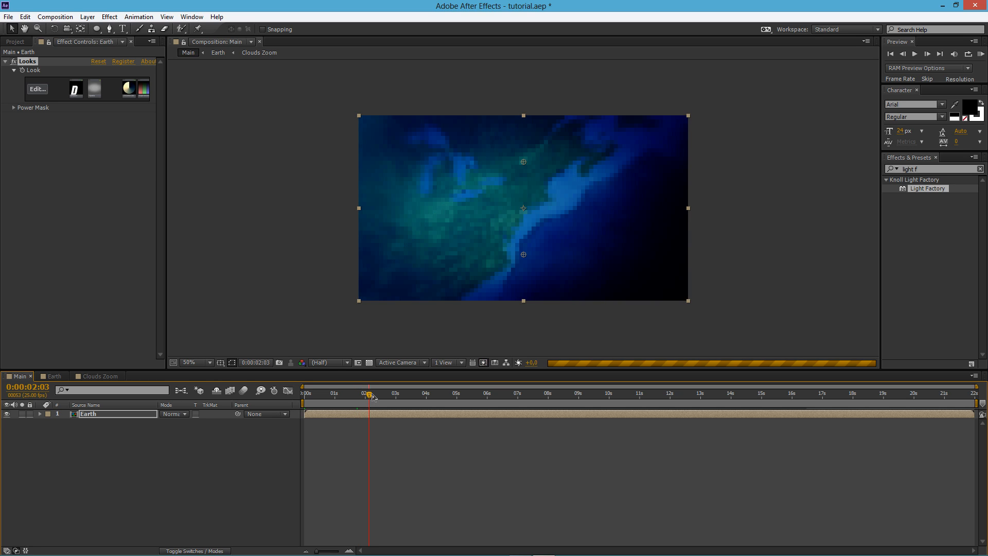